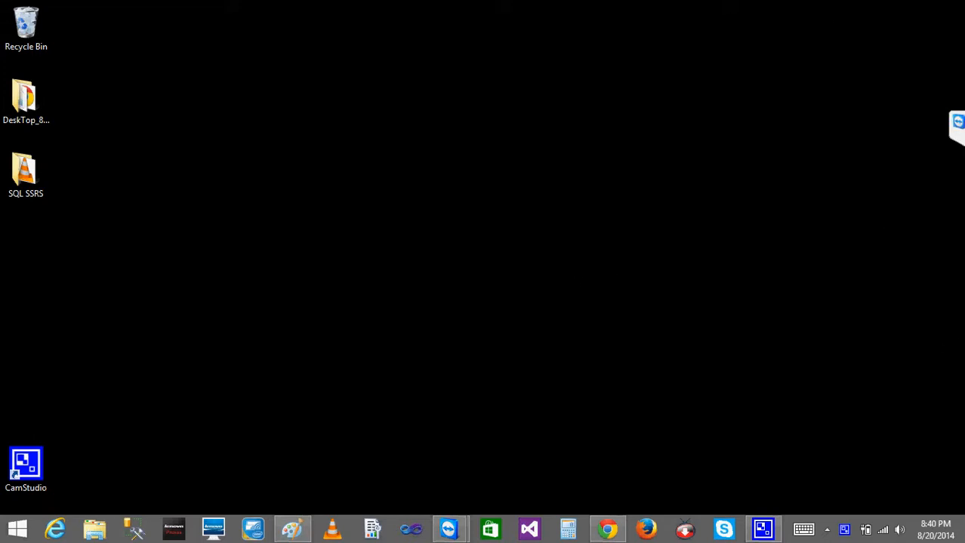
Search the computer for data Tools and launch SQL Server Data Tools.
mouse_move(956, 376)
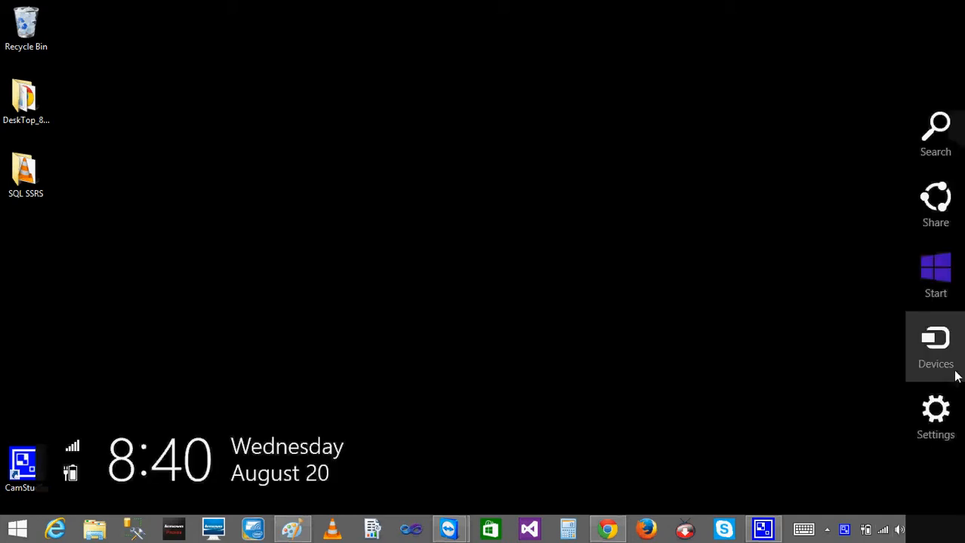
click(945, 145)
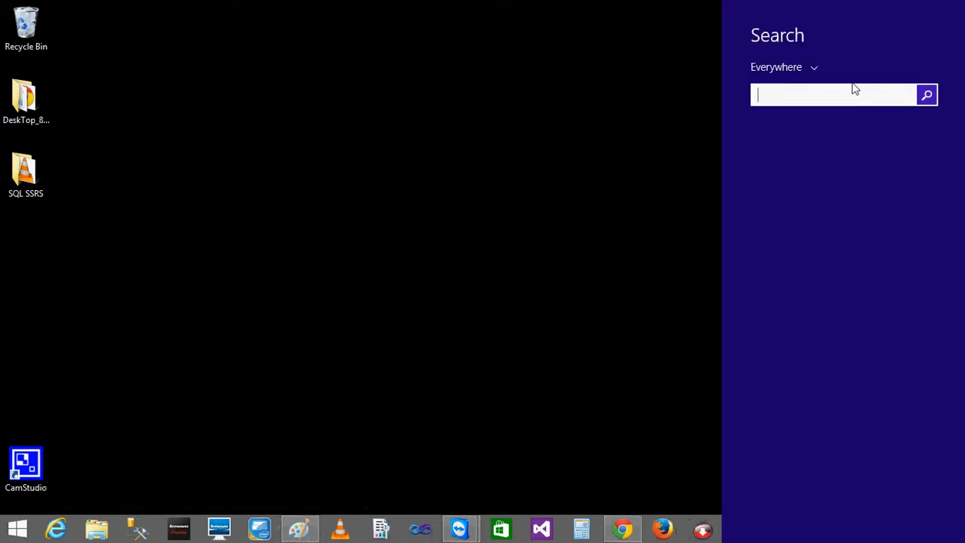
text(data Tools)
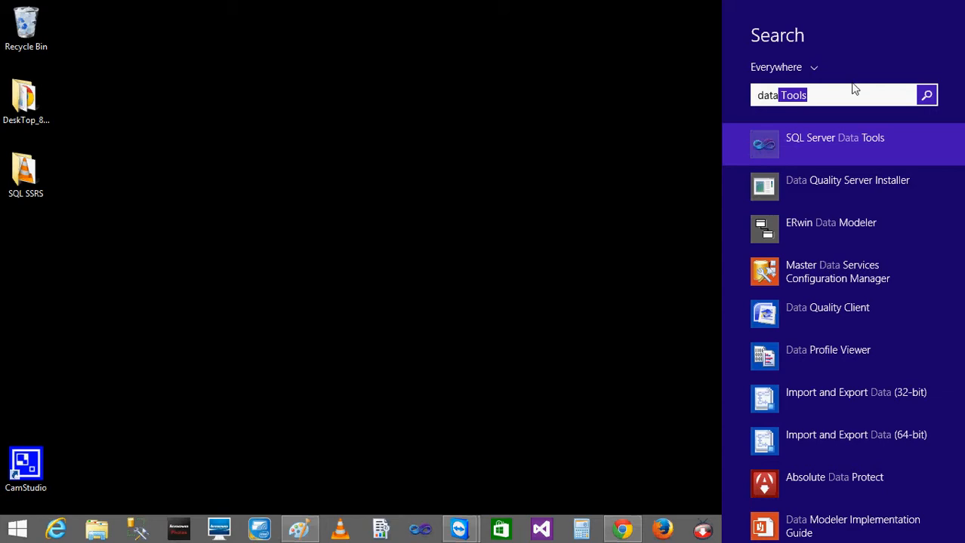
click(818, 143)
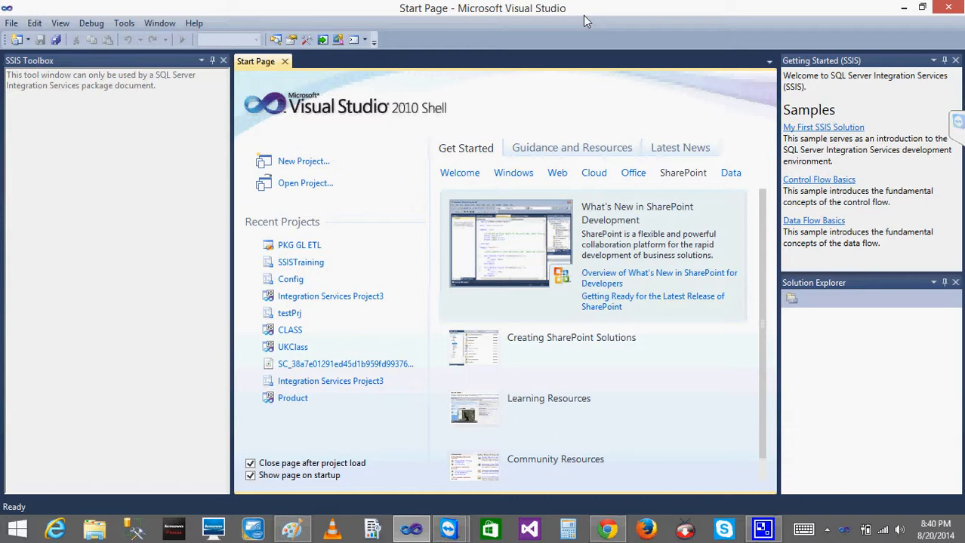
Start a new project, review the Business Intelligence template descriptions, and choose the Report Server Project template.
click(300, 163)
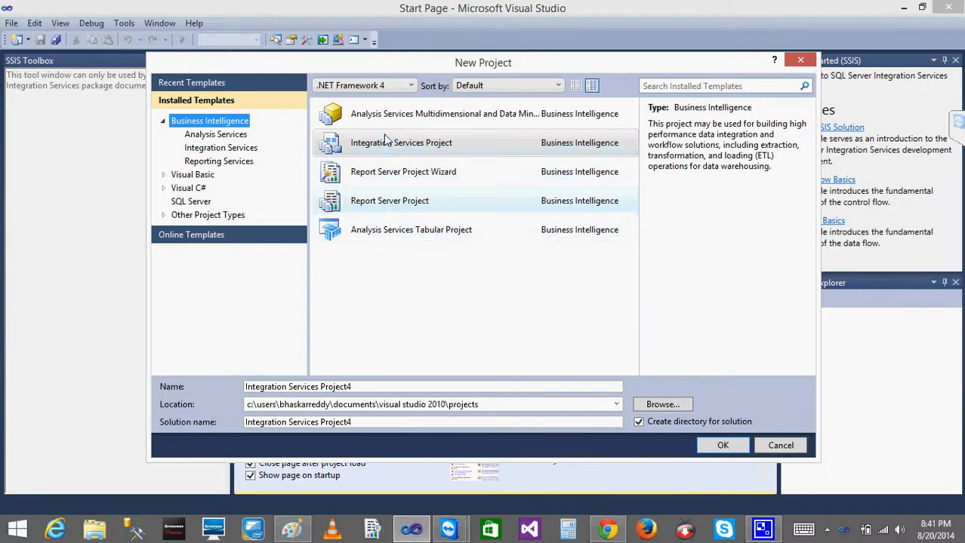
click(384, 146)
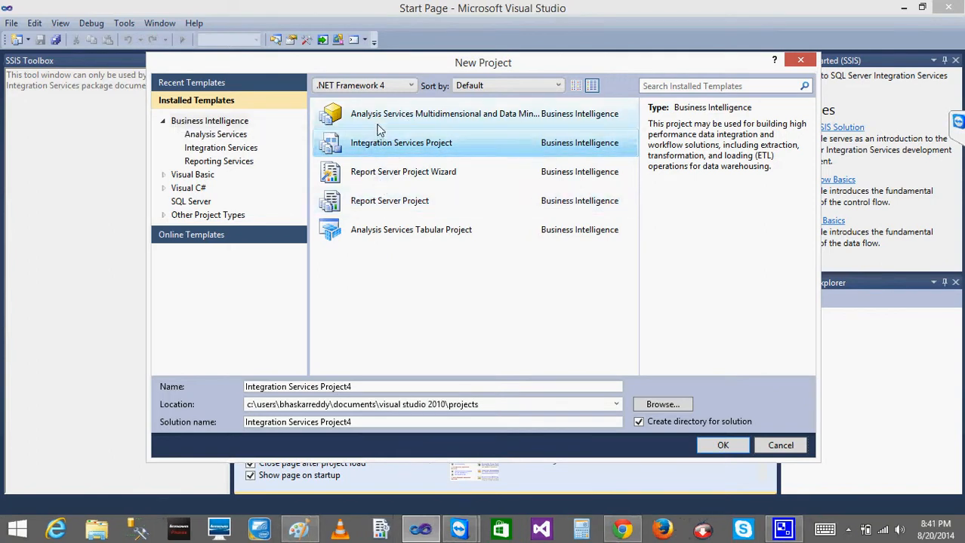
click(379, 122)
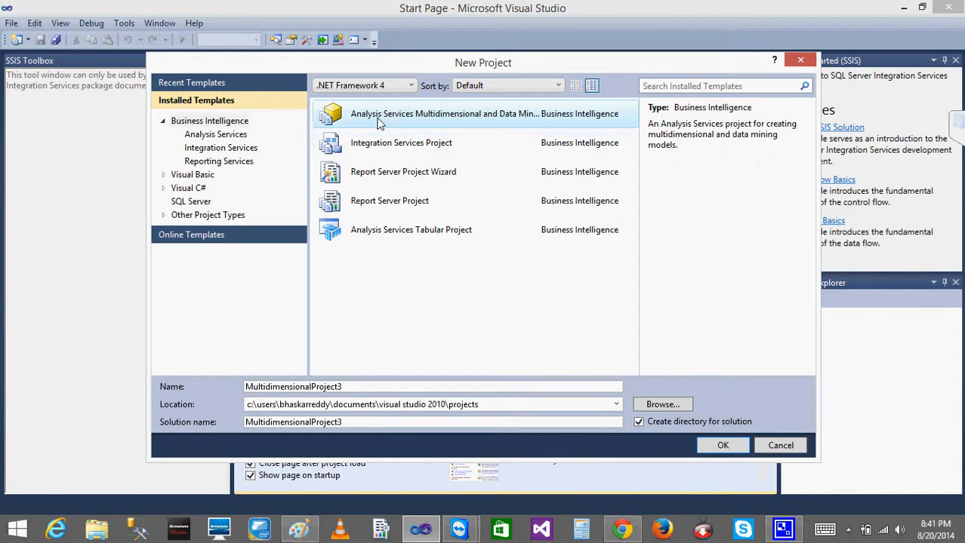
click(379, 240)
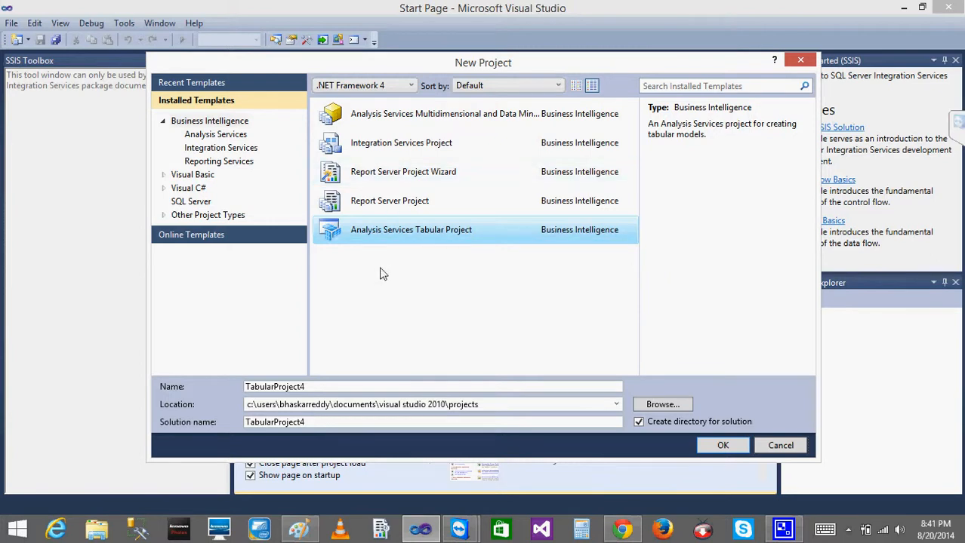
click(389, 174)
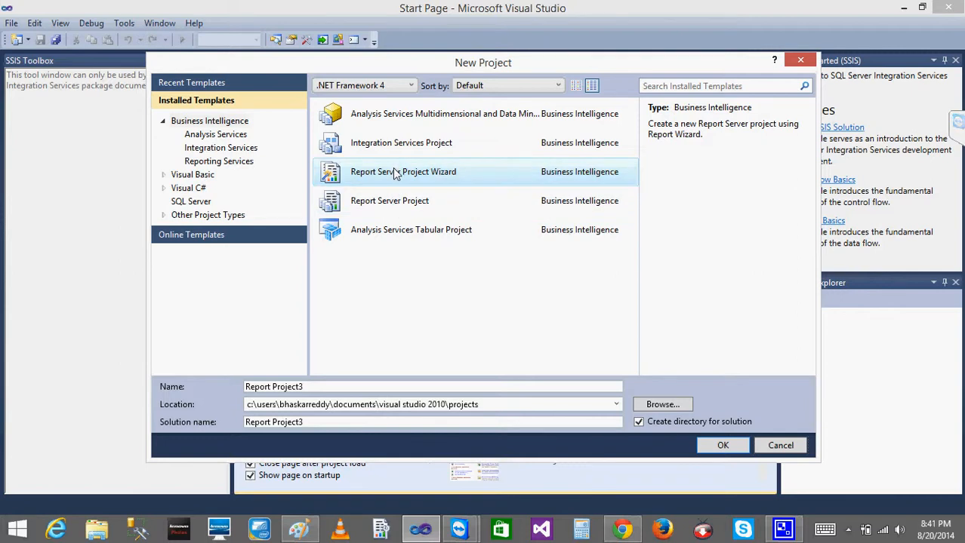
click(393, 204)
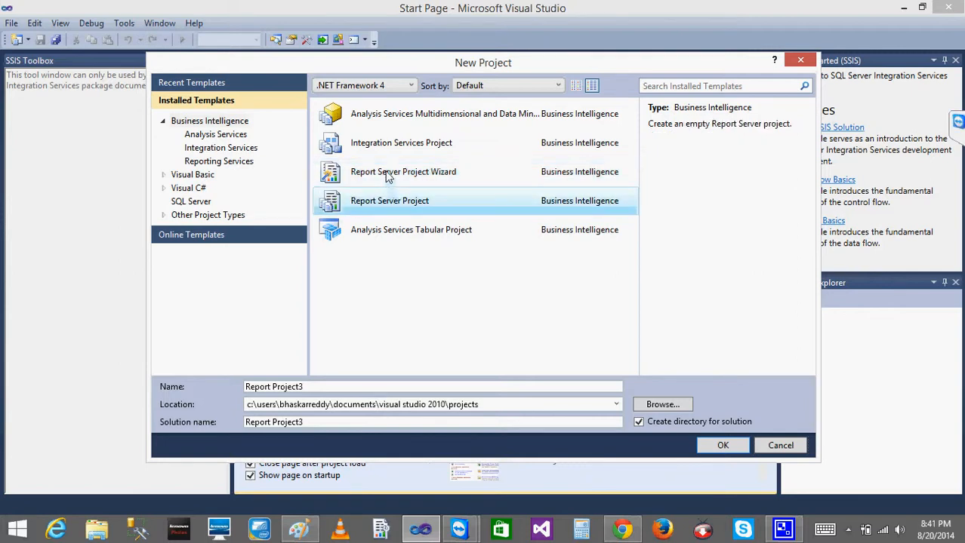
click(386, 174)
click(390, 214)
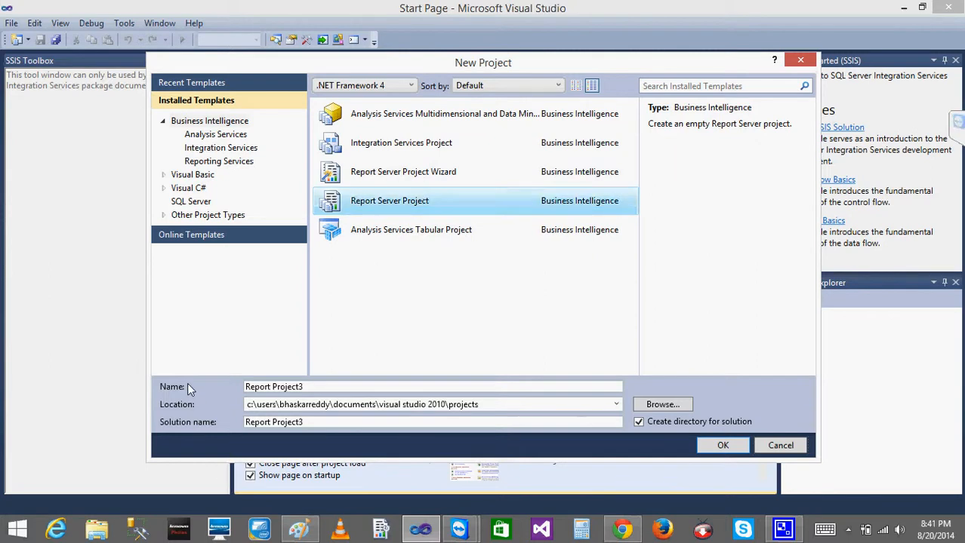
Replace the default project name and solution name with SSRS Training.
click(313, 423)
key(BackSpace)
key(BackSpace)
key(BackSpace)
key(BackSpace)
key(BackSpace)
key(BackSpace)
key(BackSpace)
key(BackSpace)
key(BackSpace)
key(BackSpace)
key(BackSpace)
key(BackSpace)
key(BackSpace)
key(BackSpace)
key(BackSpace)
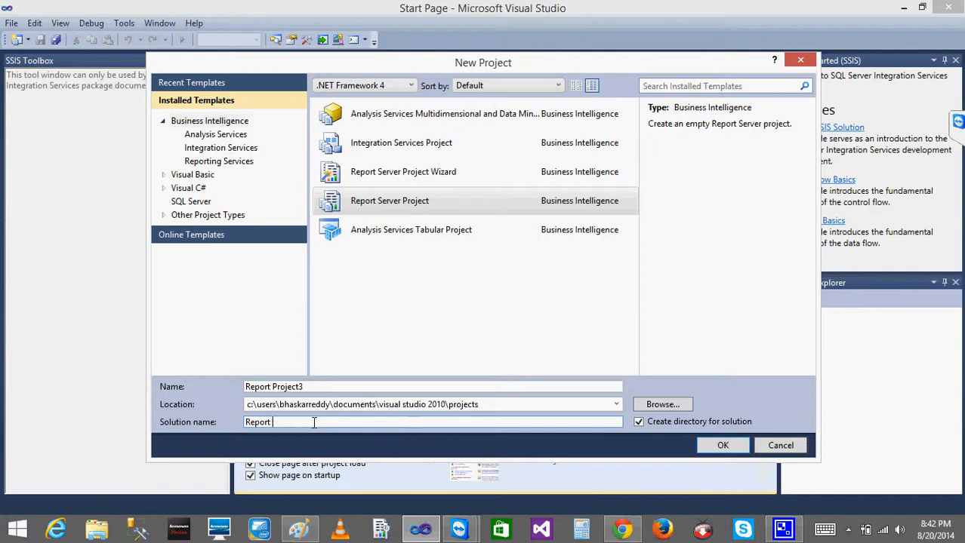
click(317, 387)
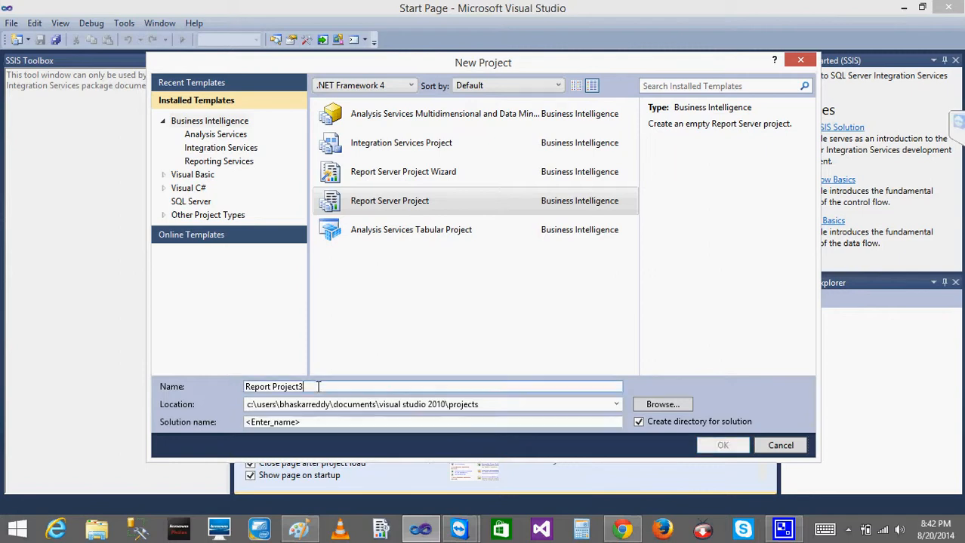
key(BackSpace)
key(BackSpace)
key(BackSpace)
key(BackSpace)
key(BackSpace)
key(BackSpace)
key(BackSpace)
key(BackSpace)
key(BackSpace)
key(BackSpace)
key(BackSpace)
key(BackSpace)
key(BackSpace)
key(BackSpace)
key(BackSpace)
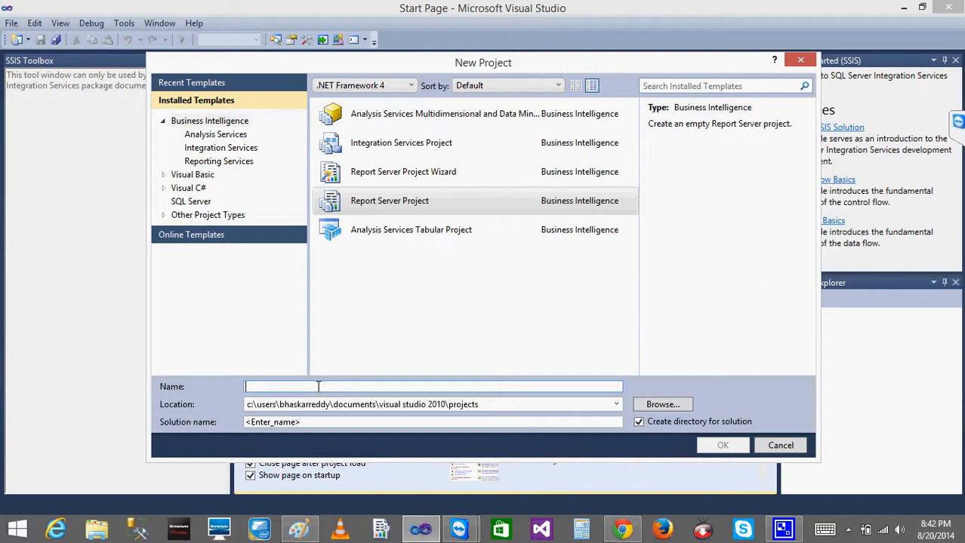
text(SSRS Training)
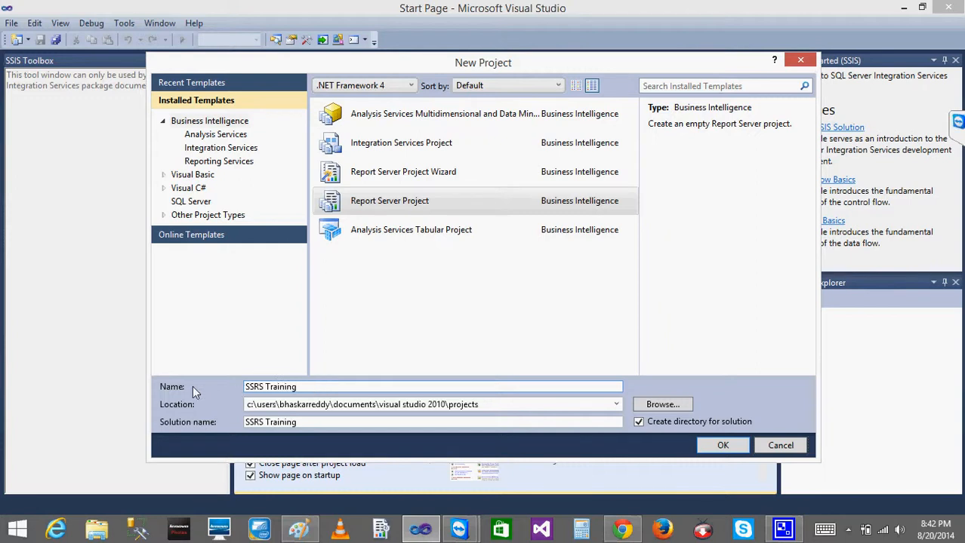
Set the solution name to SQL Server BI, keeping SSRS Training as the project name, and create the project.
click(309, 423)
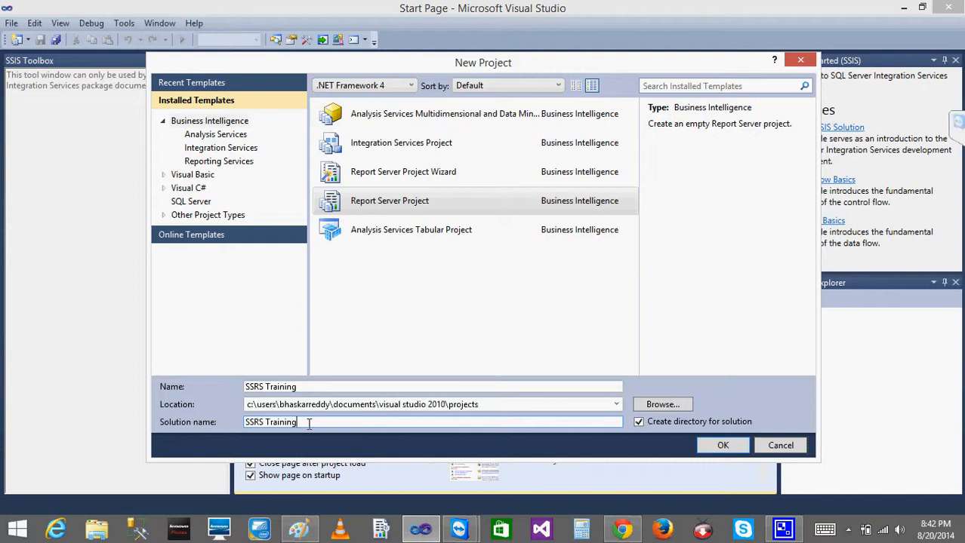
drag(302, 386, 246, 387)
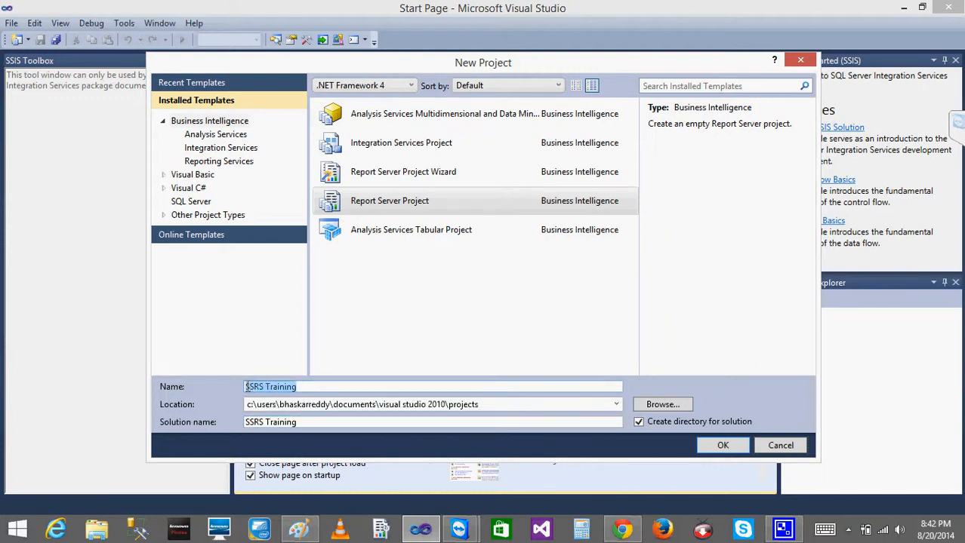
drag(308, 422, 233, 426)
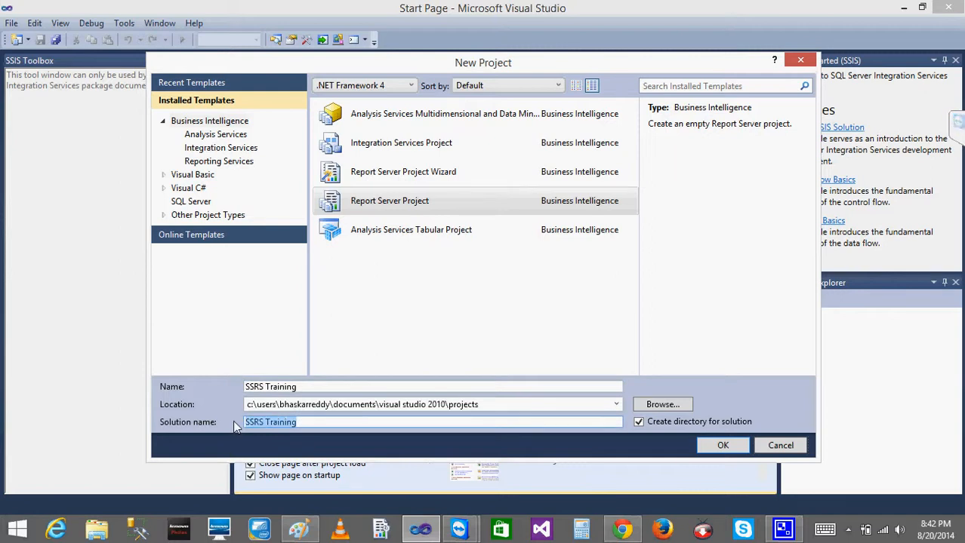
text(SQLSERVERB)
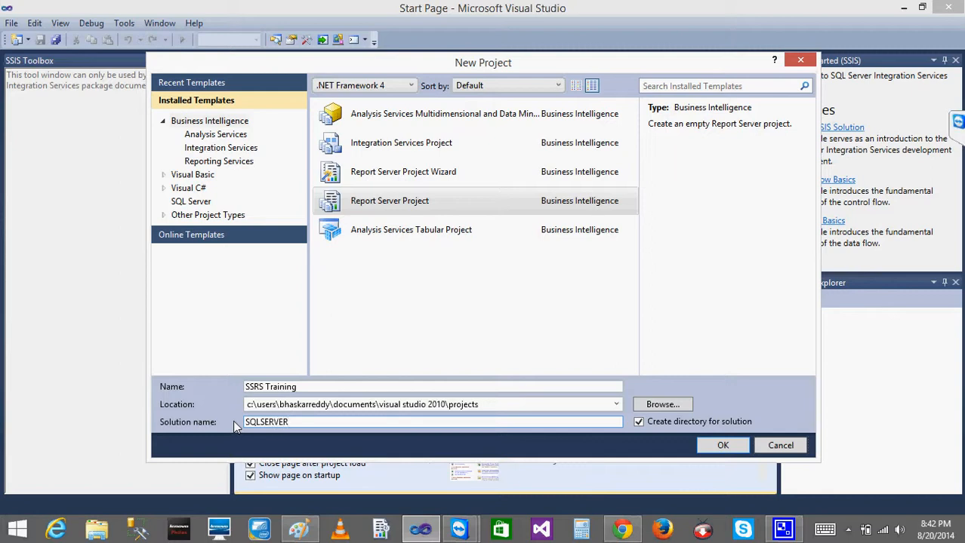
key(BackSpace)
key(BackSpace)
key(BackSpace)
key(BackSpace)
key(BackSpace)
key(BackSpace)
key(BackSpace)
text(Server BI)
click(722, 446)
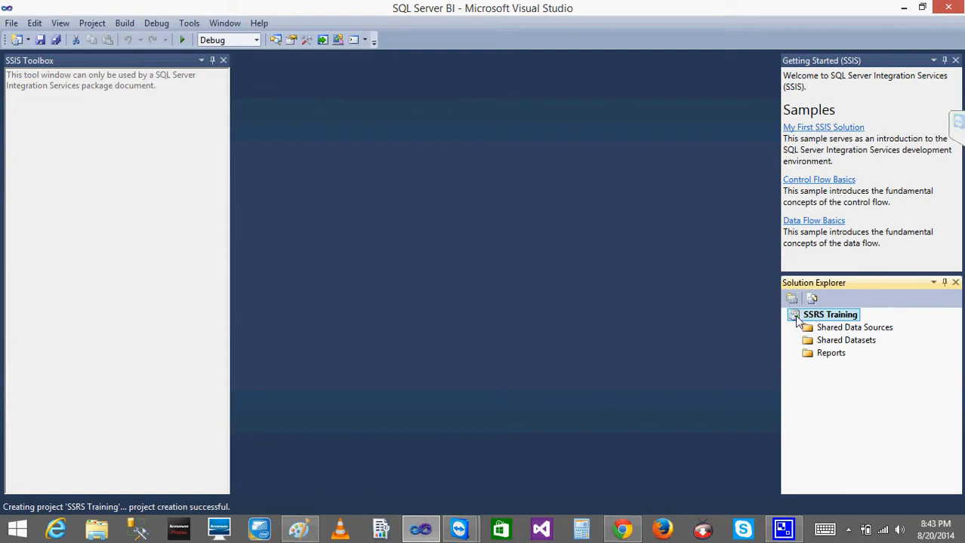
Close the Getting Started (SSIS) pane and examine the Shared Data Sources, Shared Datasets and Reports folders of the SSRS Training project.
click(955, 61)
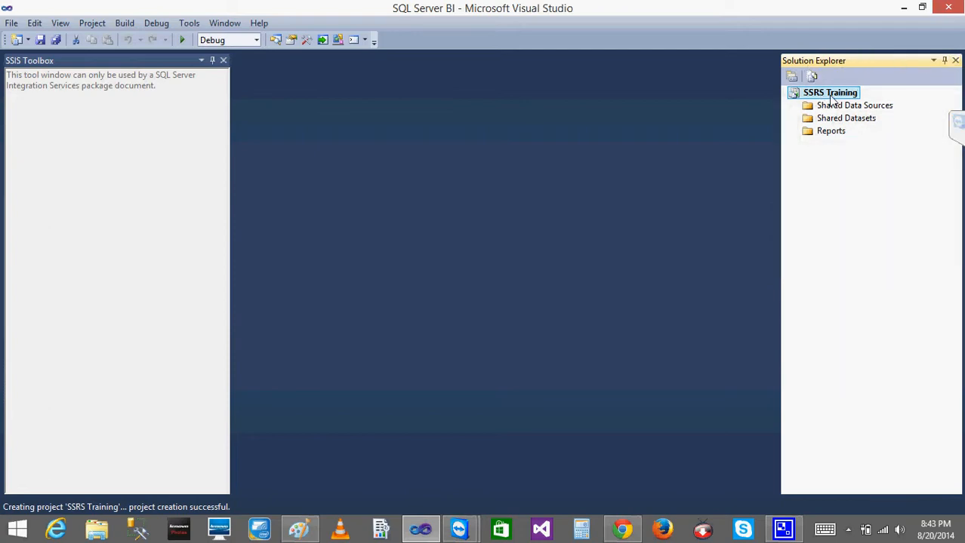
click(815, 94)
click(793, 94)
click(830, 110)
click(832, 120)
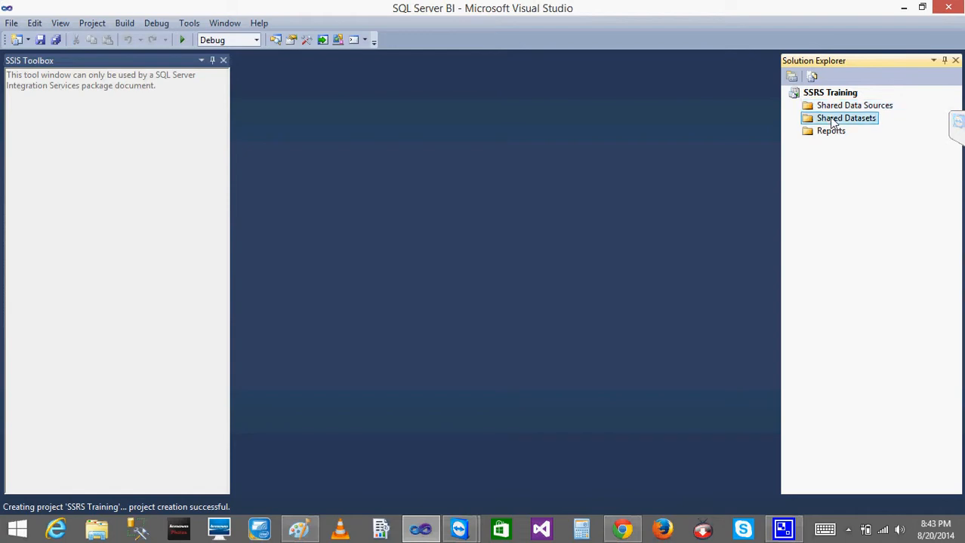
click(827, 136)
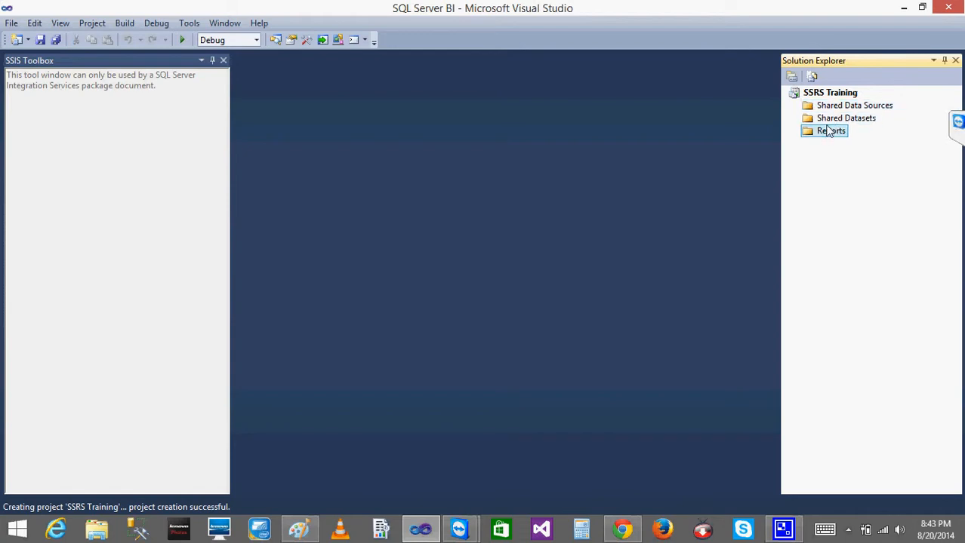
click(828, 110)
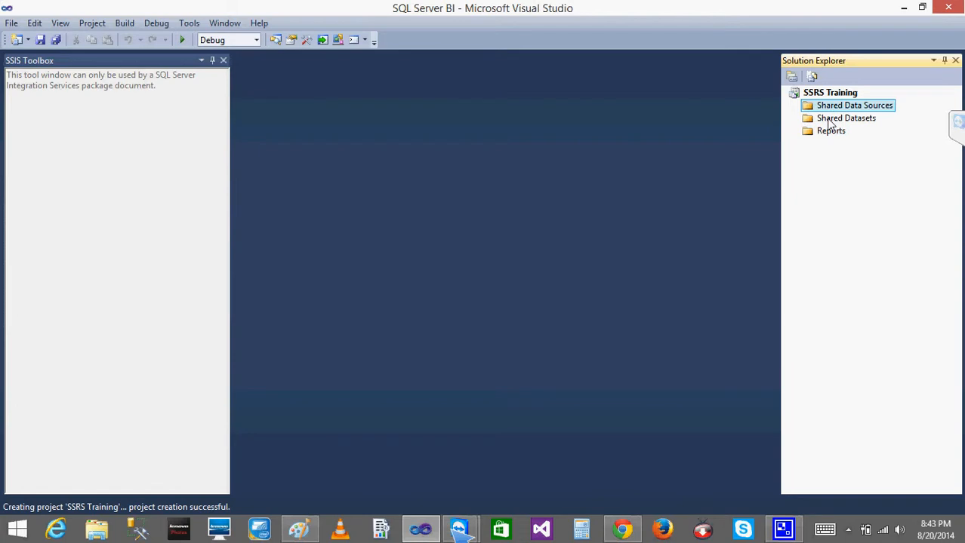
click(829, 122)
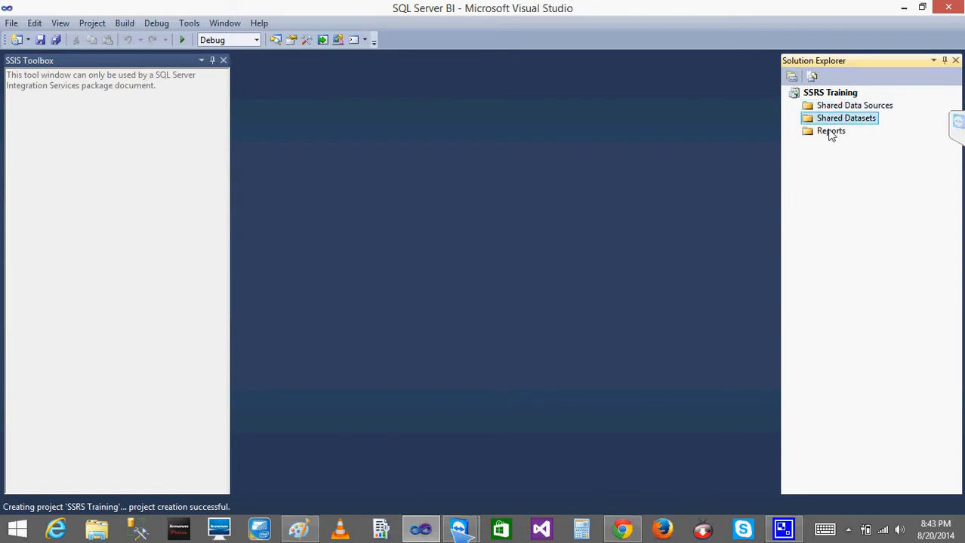
click(830, 133)
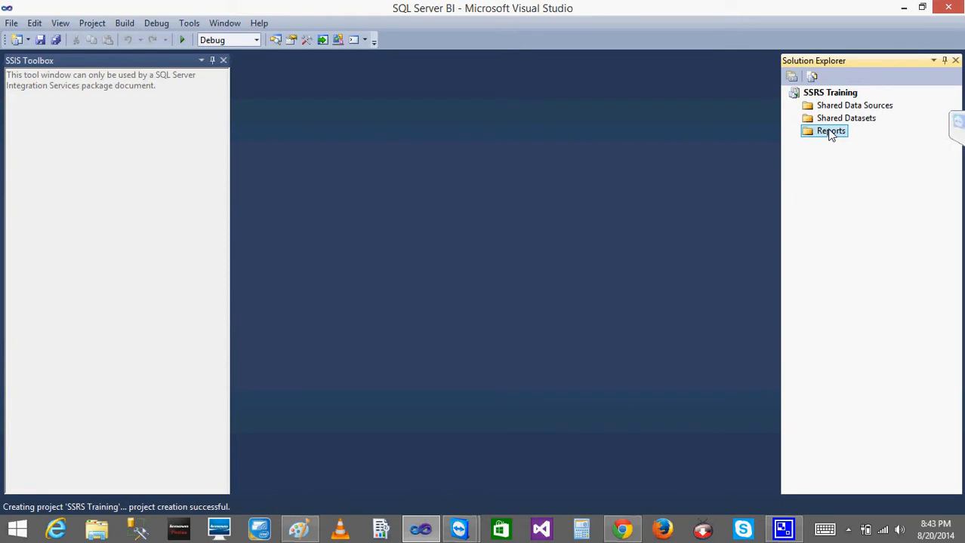
click(835, 109)
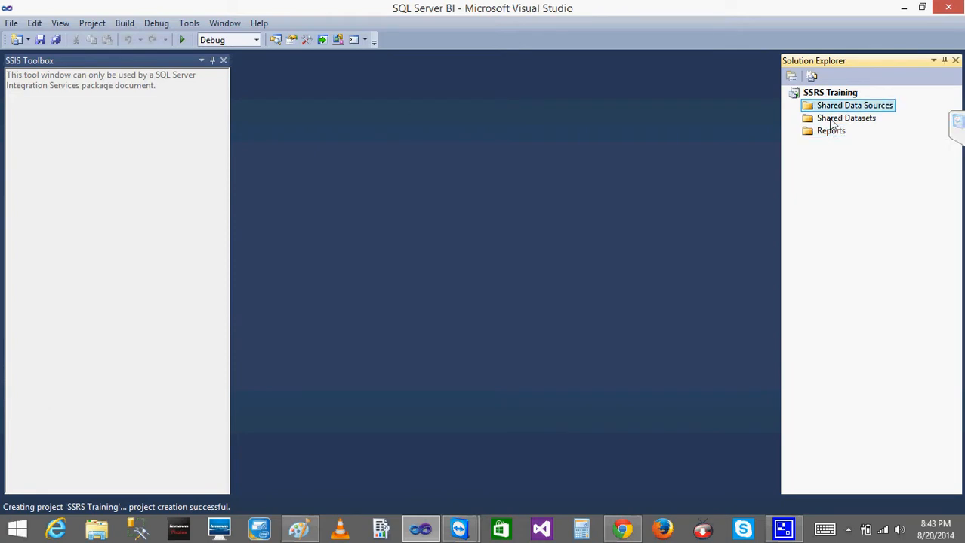
click(833, 121)
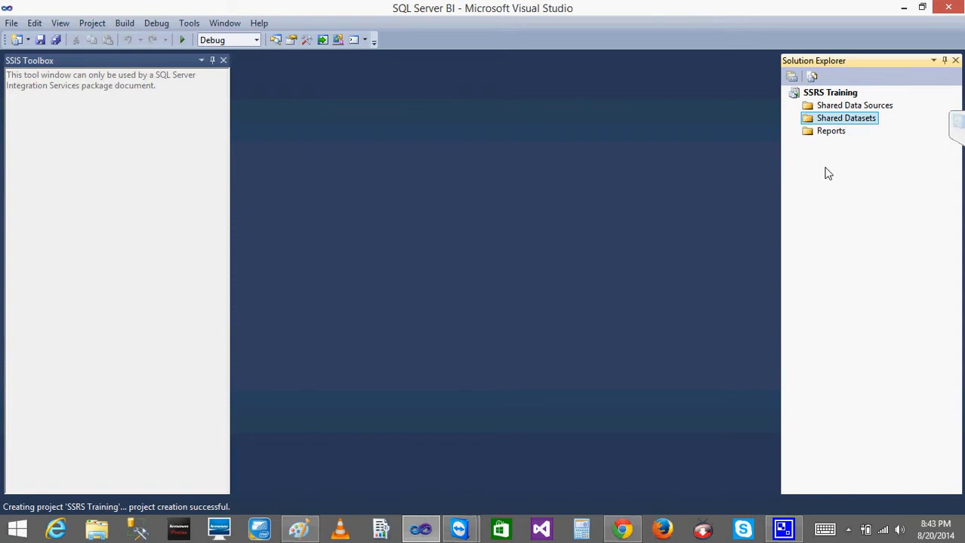
click(818, 135)
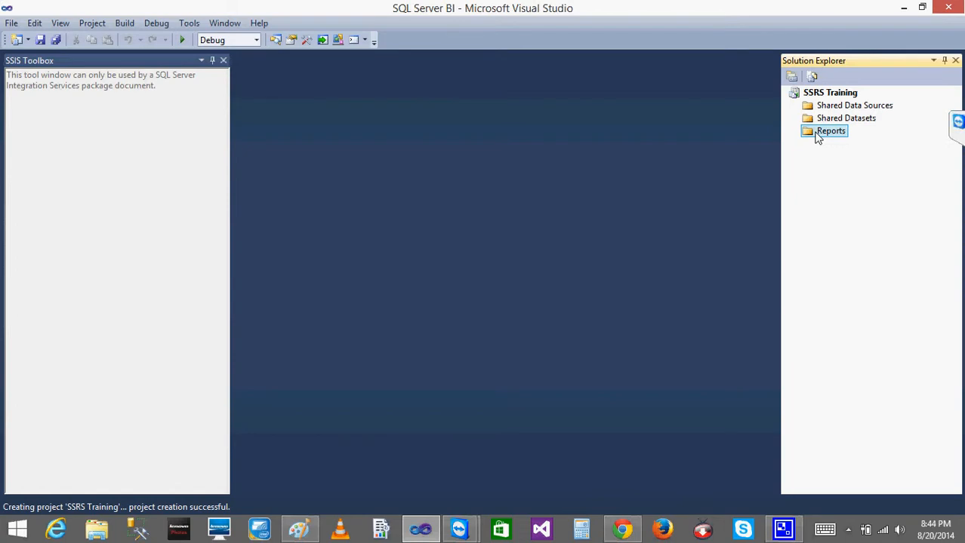
right_click(817, 137)
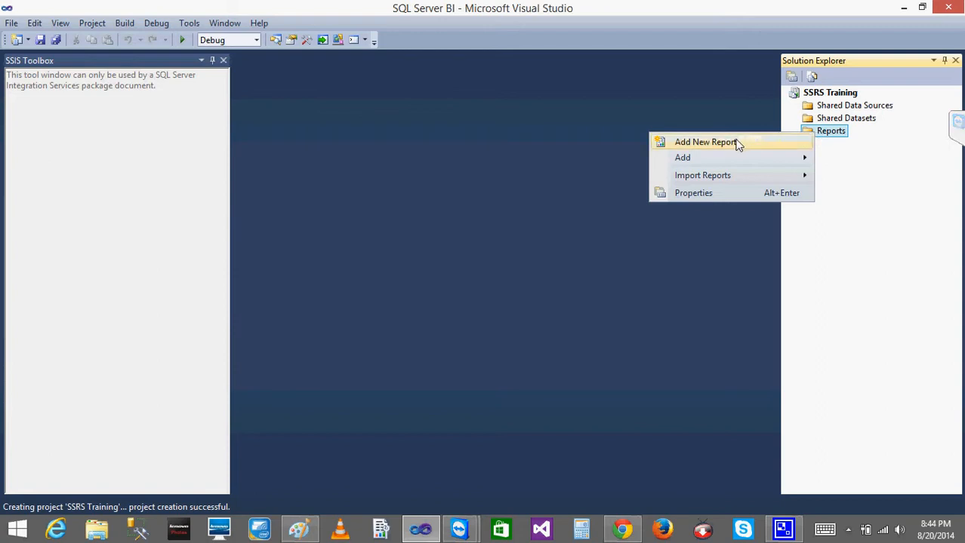
mouse_move(744, 159)
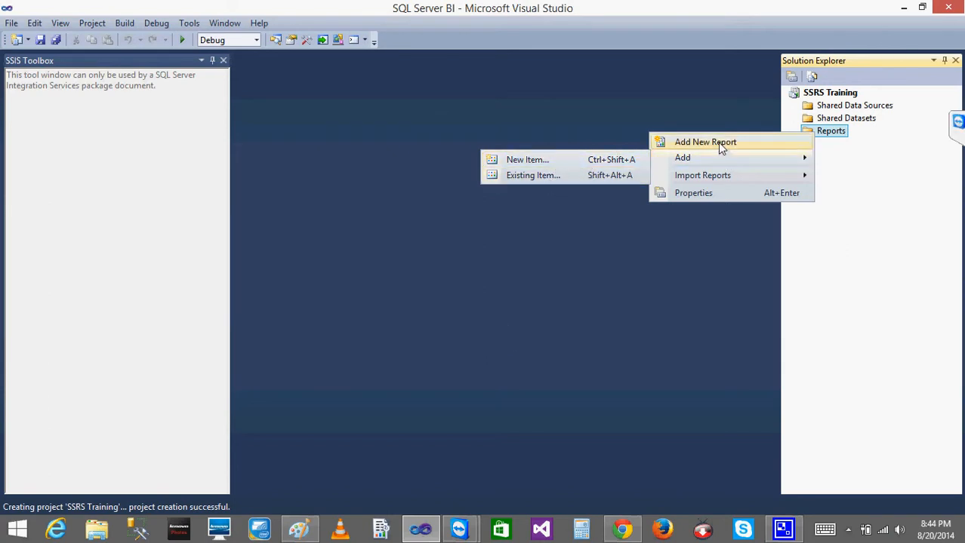
mouse_move(697, 157)
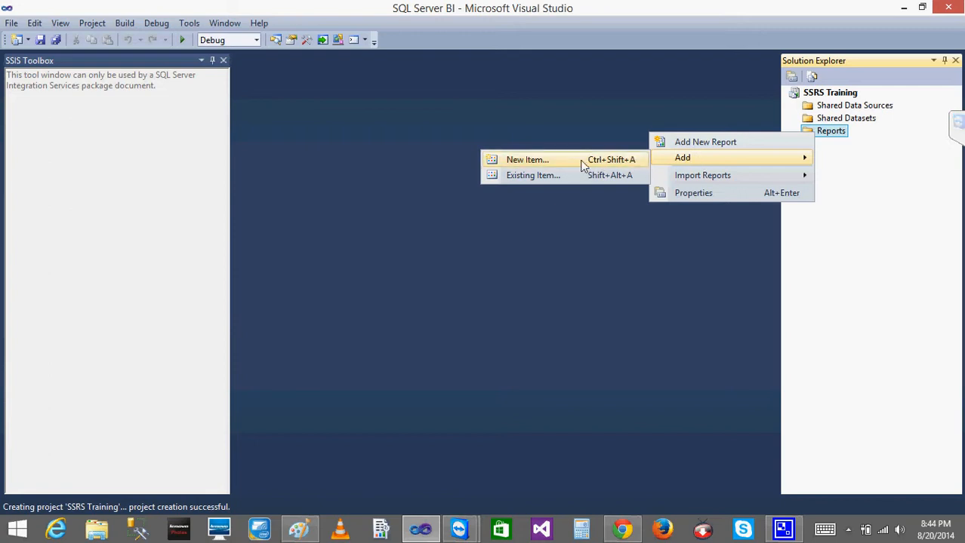
right_click(830, 134)
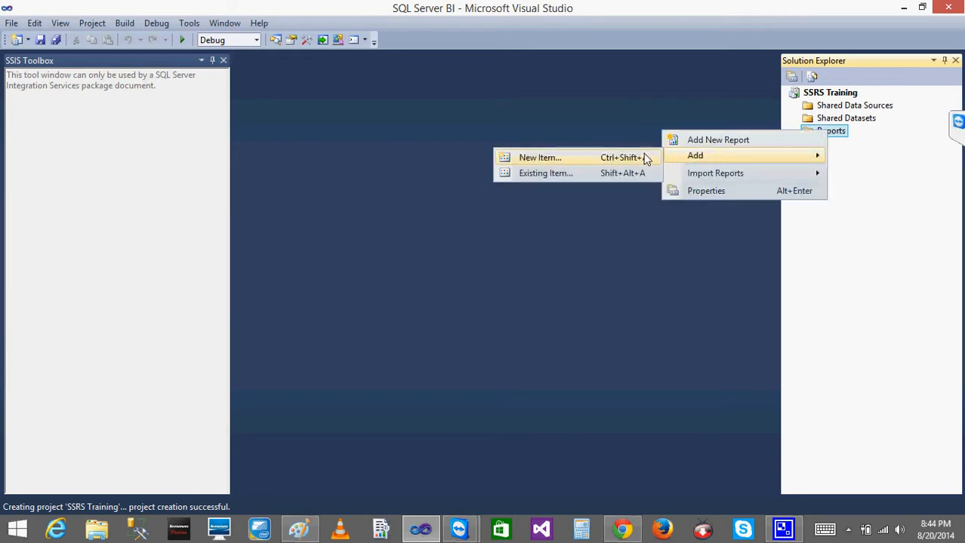
click(553, 160)
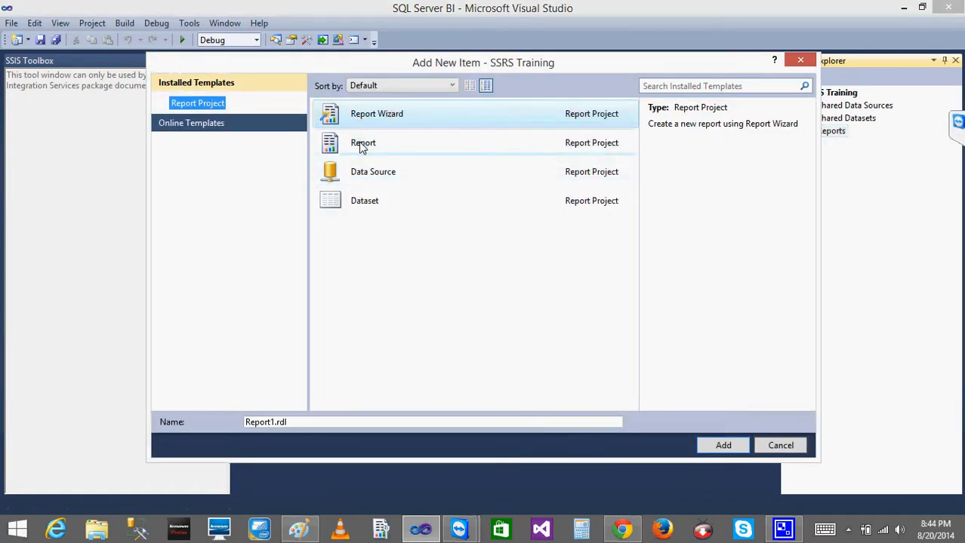
click(362, 145)
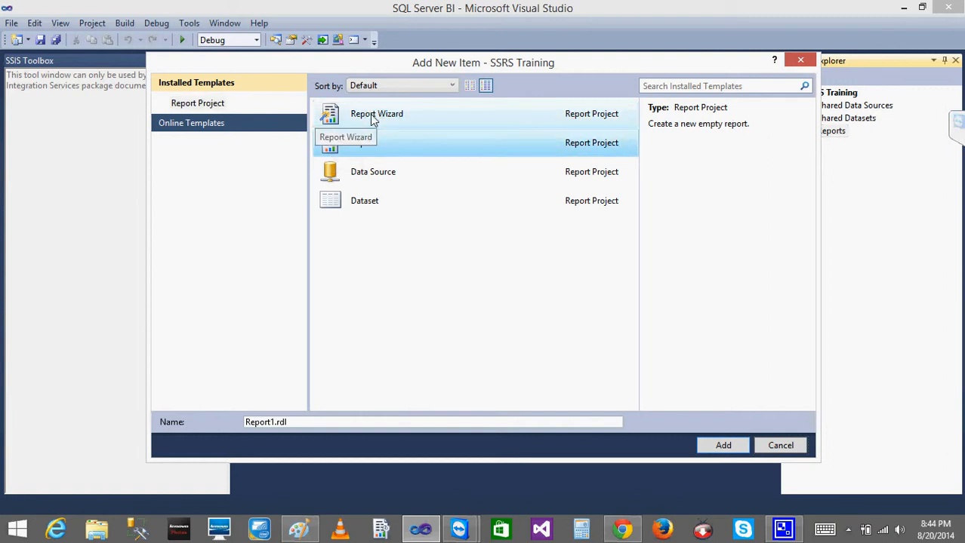
click(777, 444)
Add a new empty report named Introduction.rdl to the Reports folder using the Report template.
right_click(830, 133)
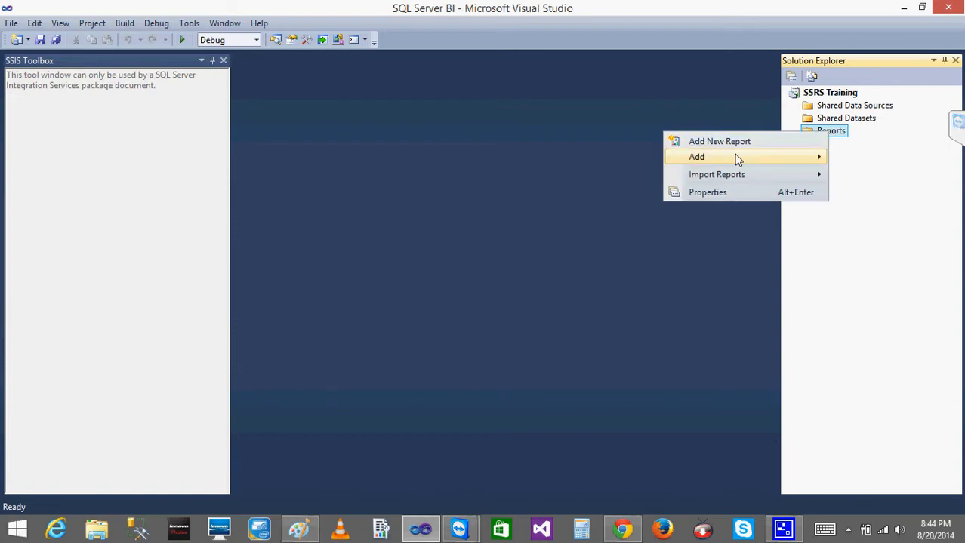
mouse_move(738, 159)
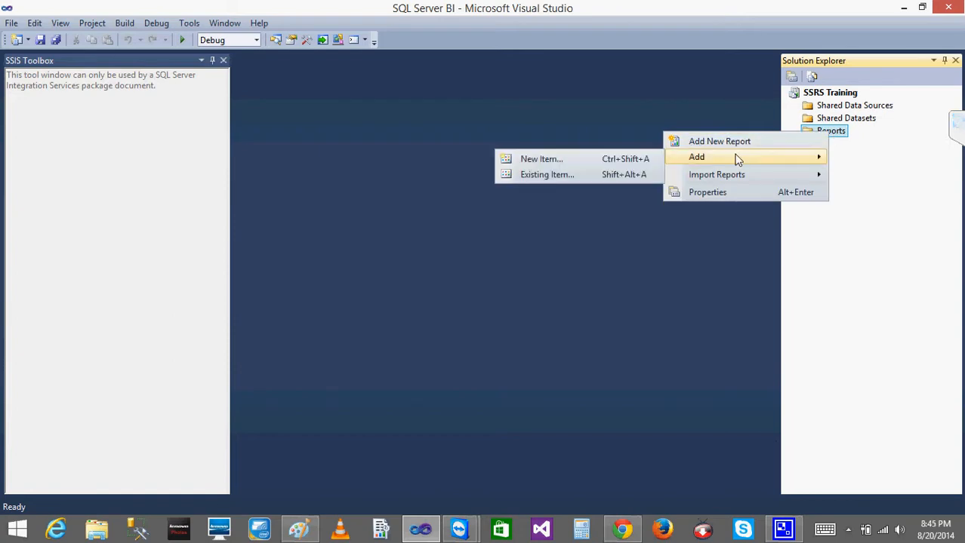
click(541, 162)
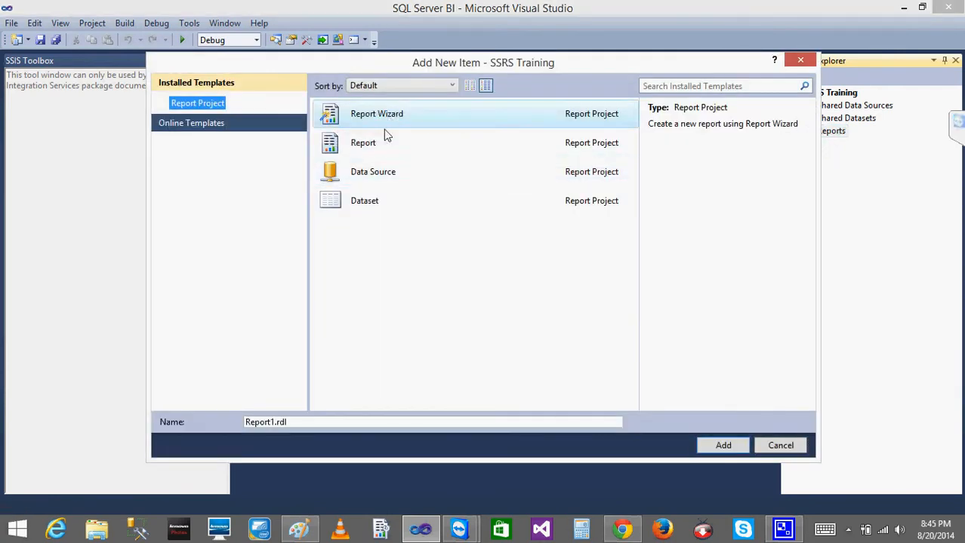
click(367, 146)
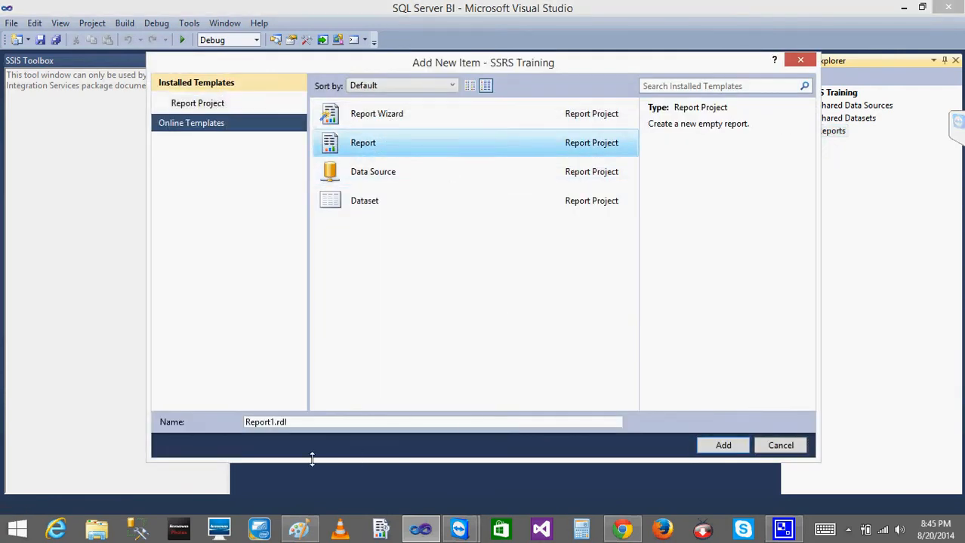
click(273, 423)
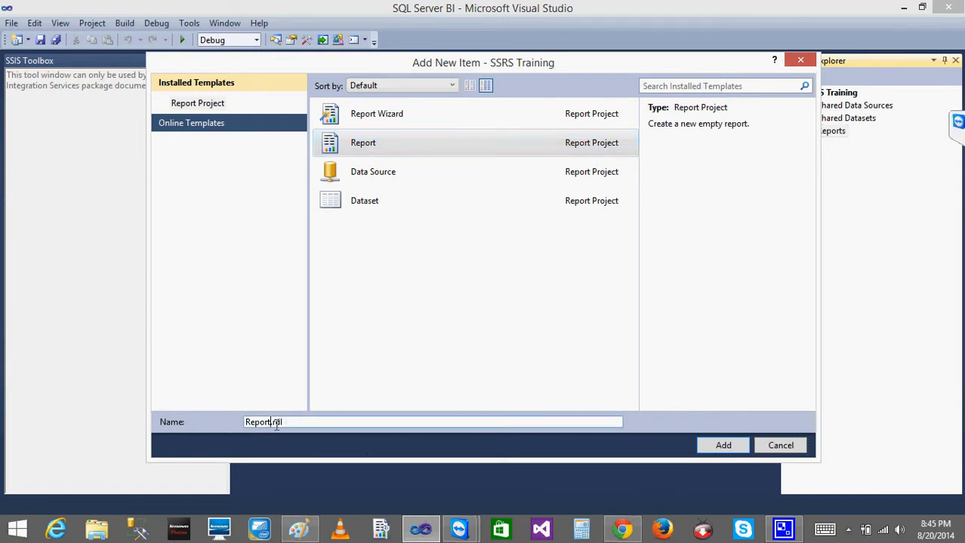
key(BackSpace)
key(BackSpace)
key(BackSpace)
key(BackSpace)
key(BackSpace)
key(BackSpace)
text(Introduction)
click(723, 445)
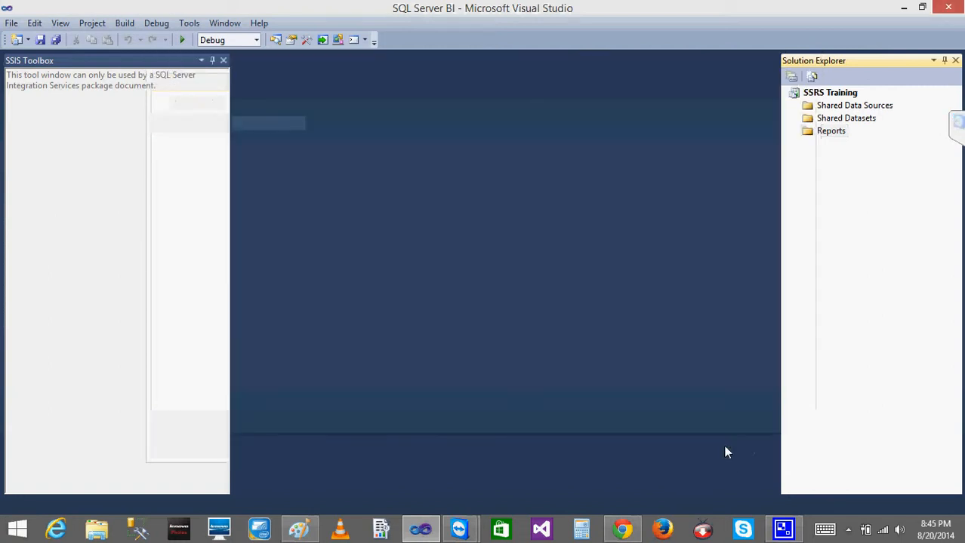
Examine the Reports folder by collapsing and expanding it, and select the Introduction.rdl report.
double_click(839, 146)
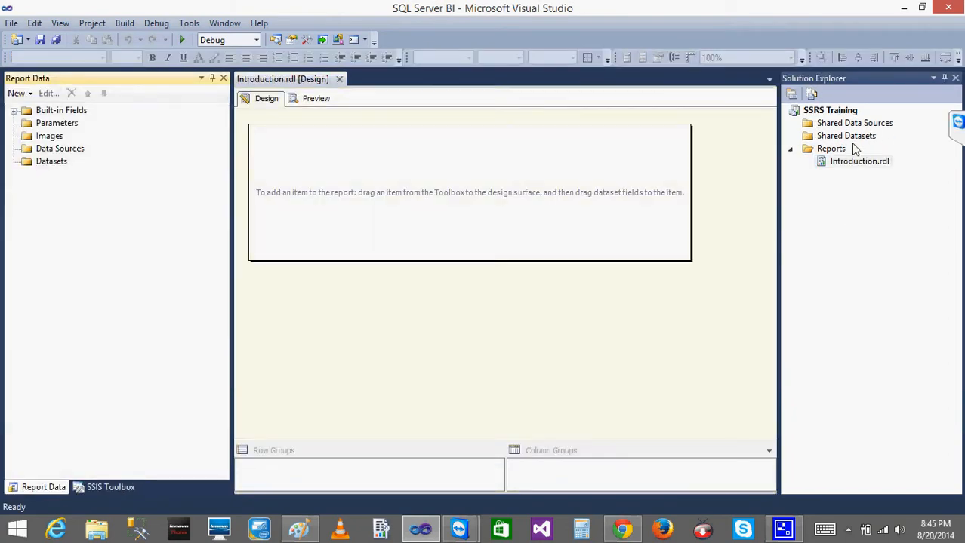
click(847, 166)
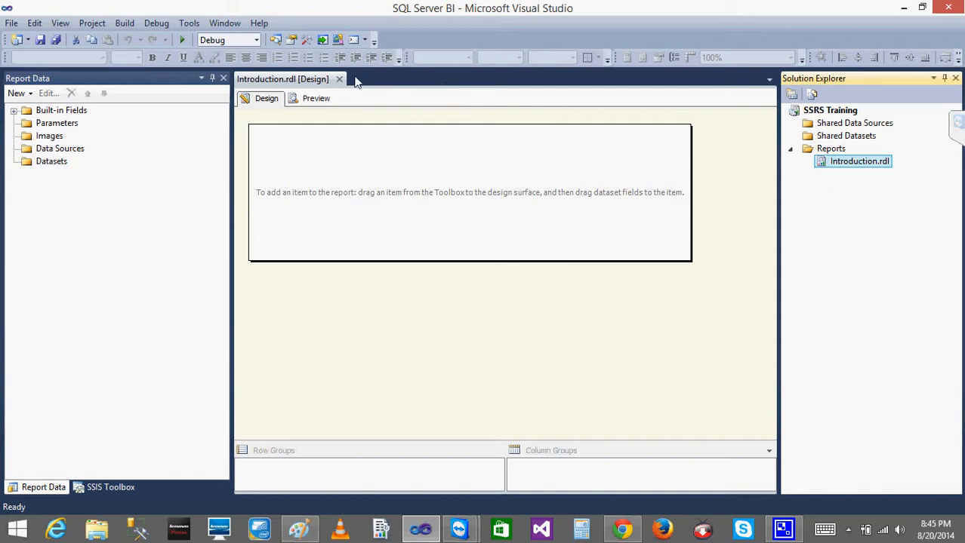
click(790, 148)
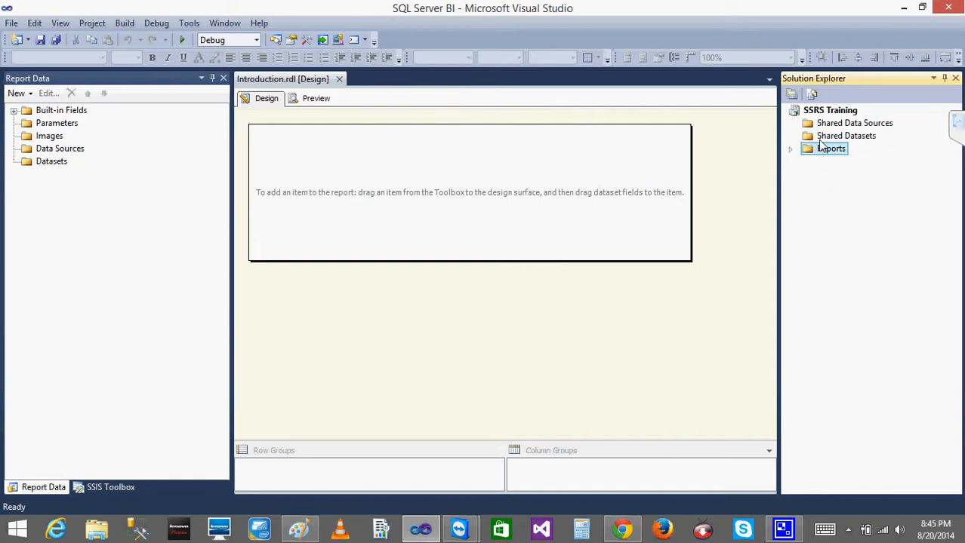
click(789, 150)
click(825, 168)
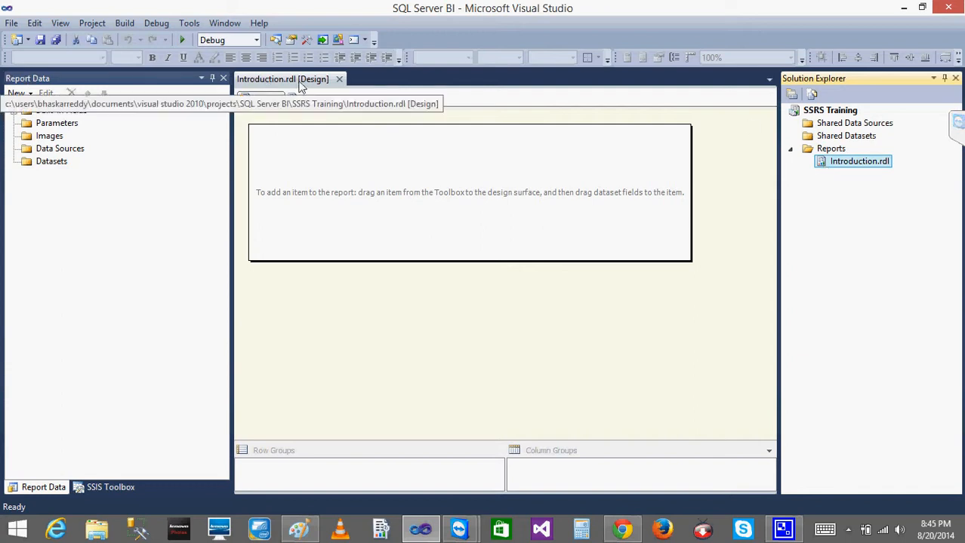
Close the Report Data and SSIS Toolbox panes beside the report design surface.
click(222, 79)
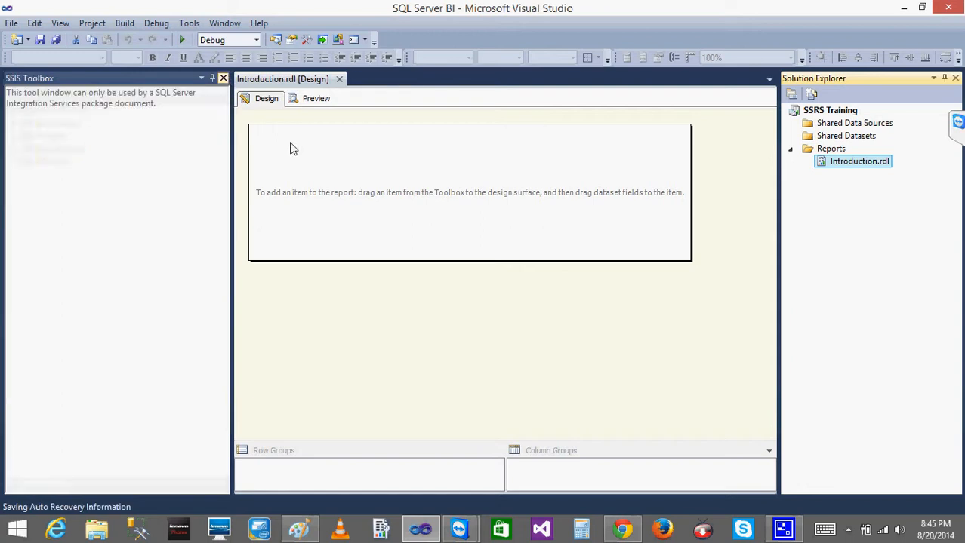
click(222, 78)
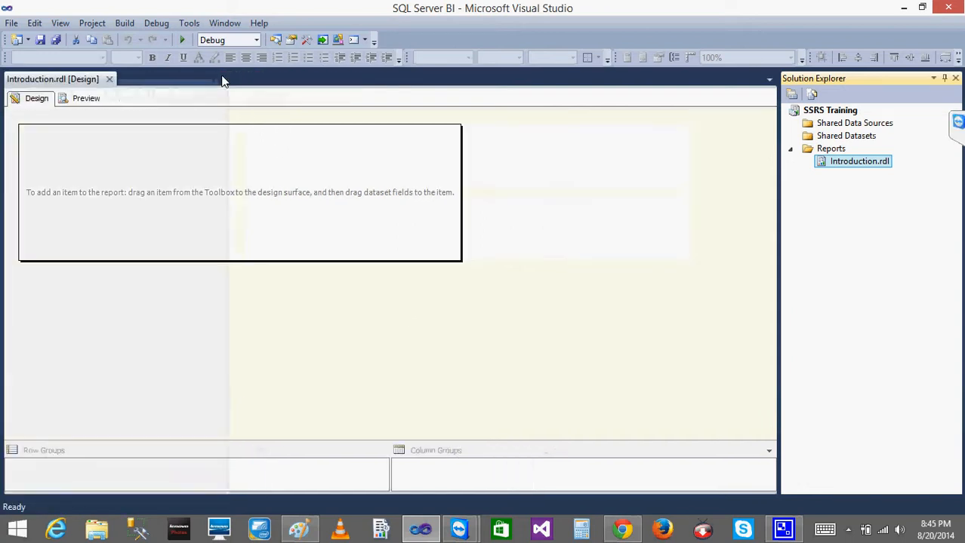
click(60, 24)
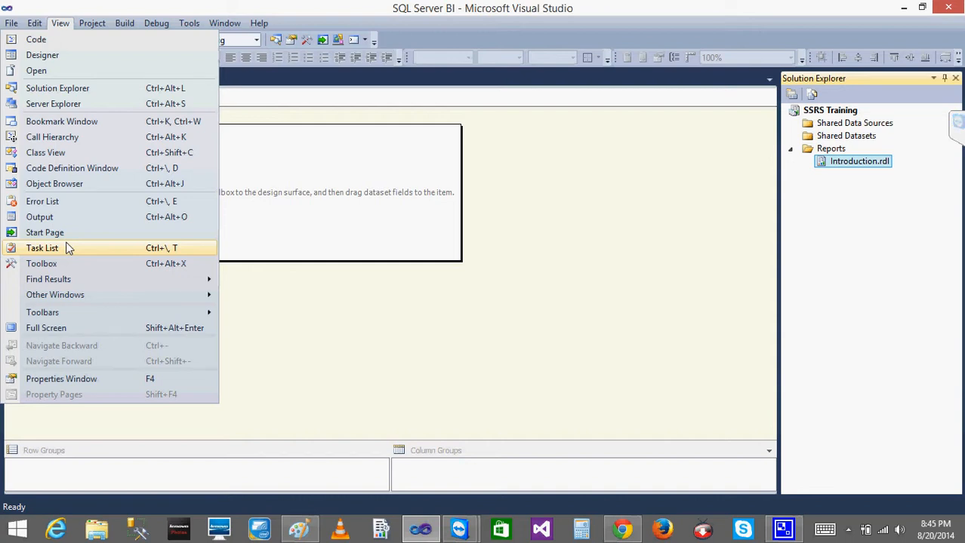
mouse_move(105, 26)
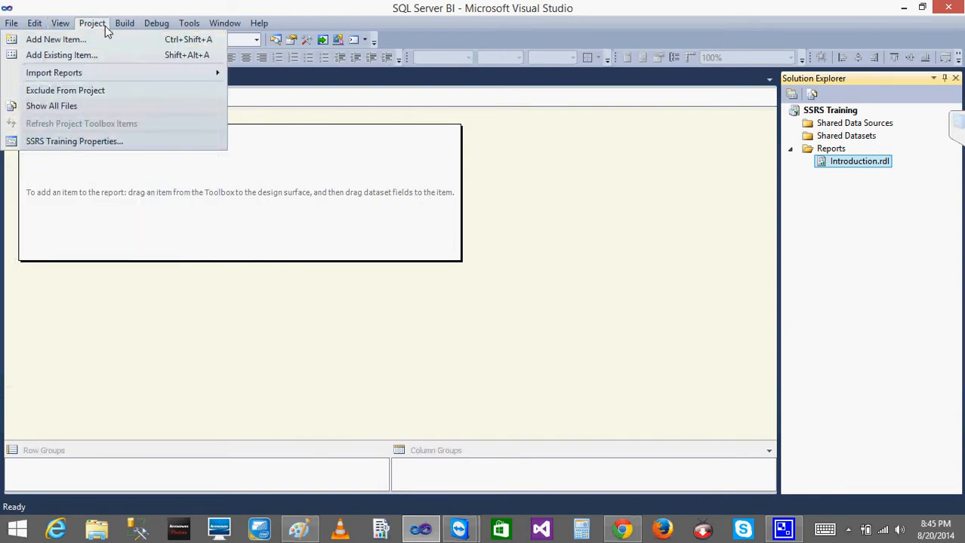
mouse_move(190, 26)
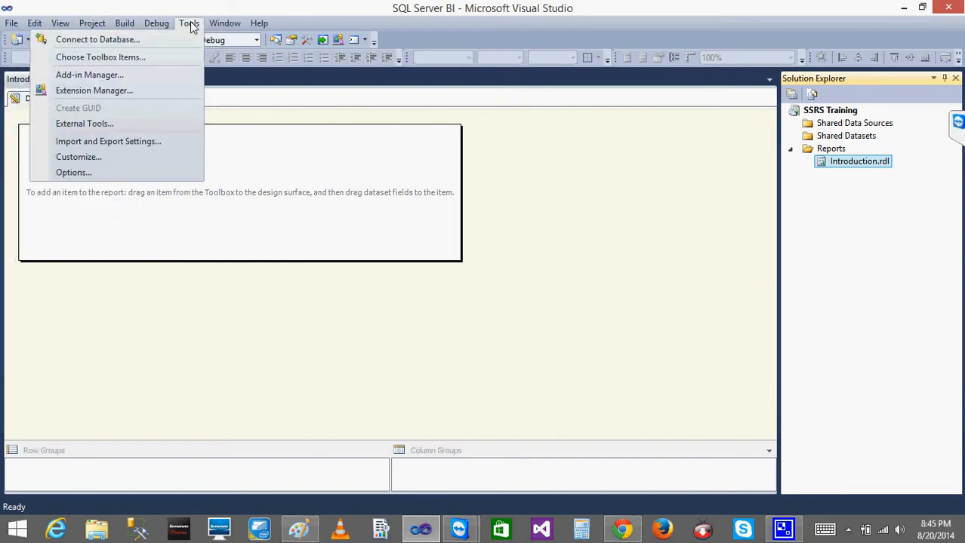
mouse_move(67, 26)
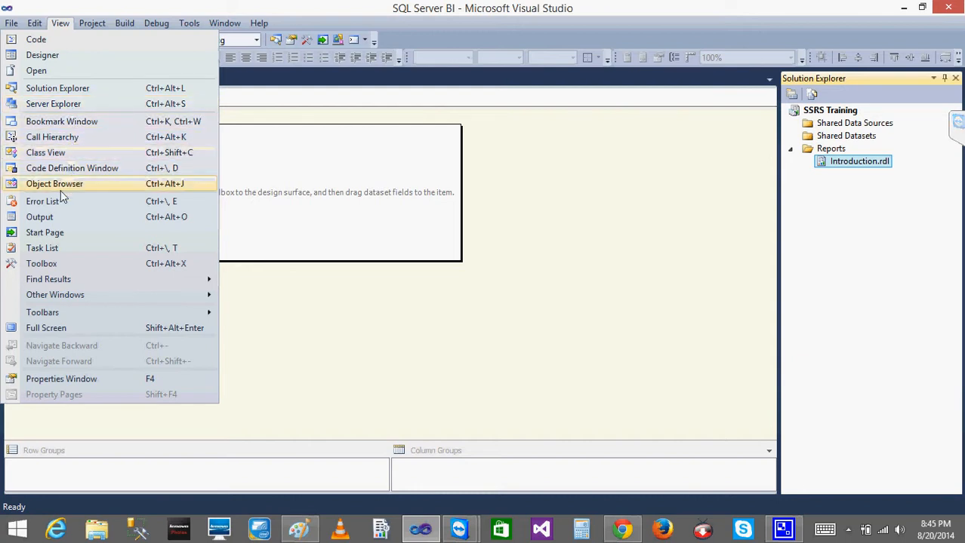
mouse_move(60, 273)
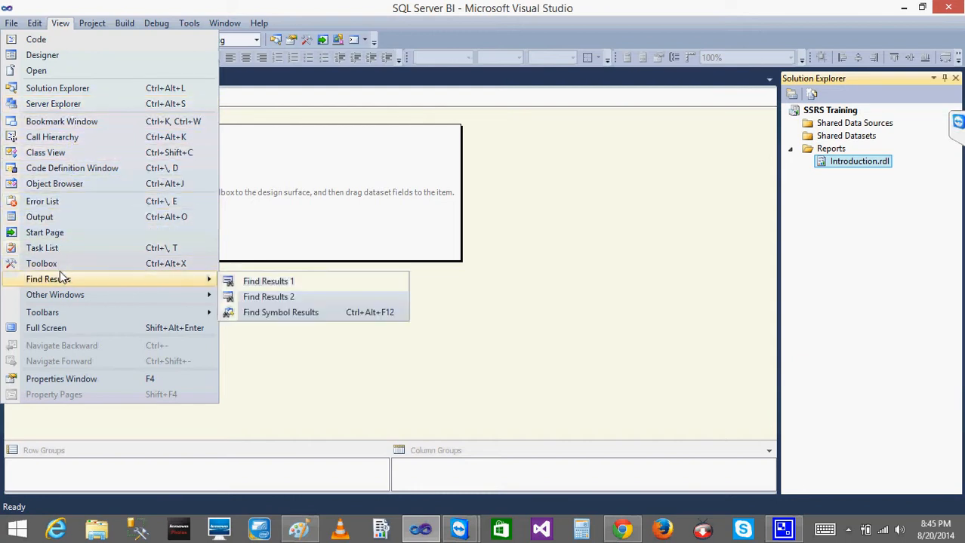
mouse_move(60, 302)
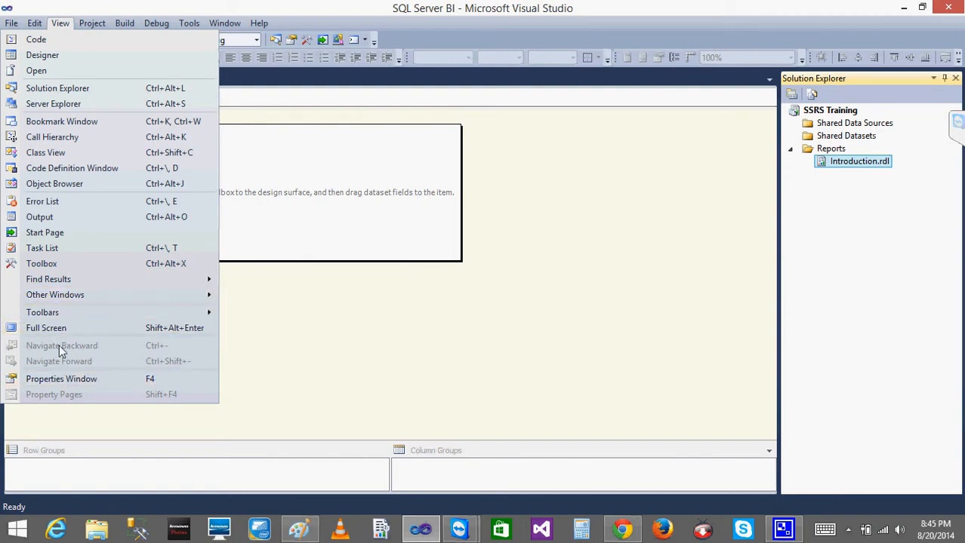
Activate the Introduction.rdl design surface and reopen the Report Data pane.
click(440, 253)
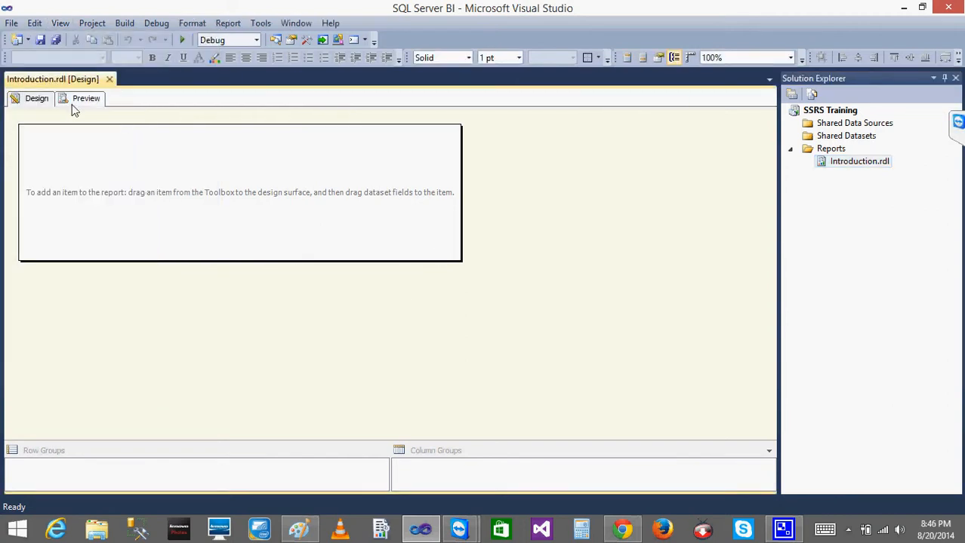
click(94, 25)
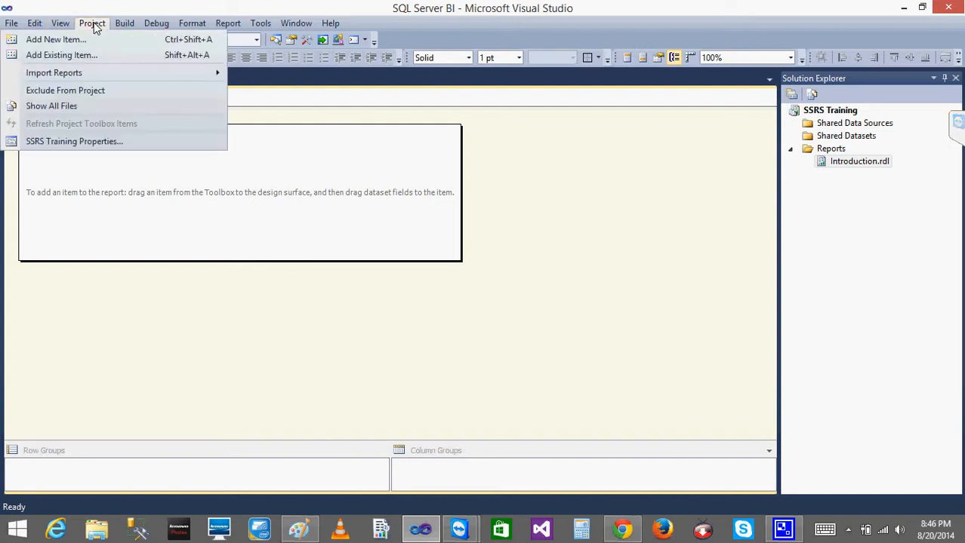
mouse_move(60, 24)
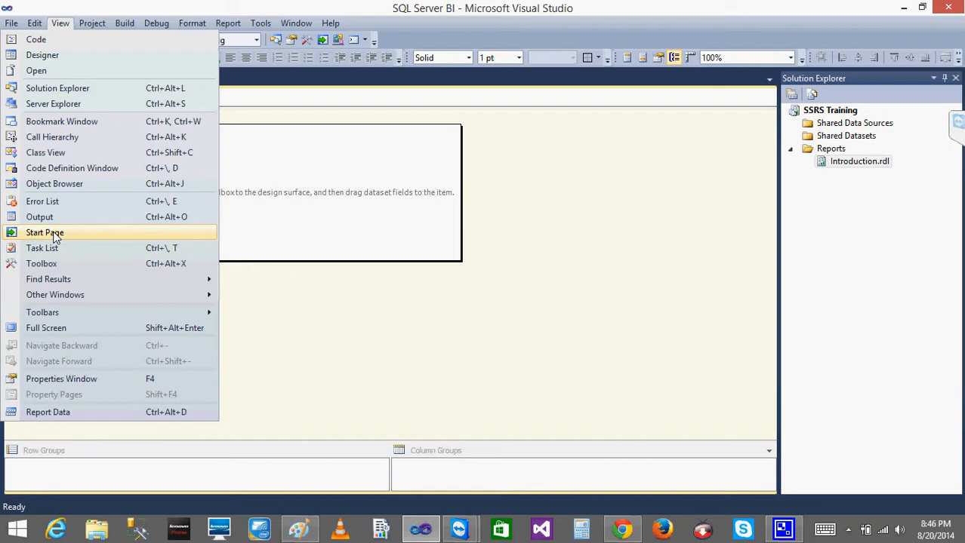
mouse_move(67, 313)
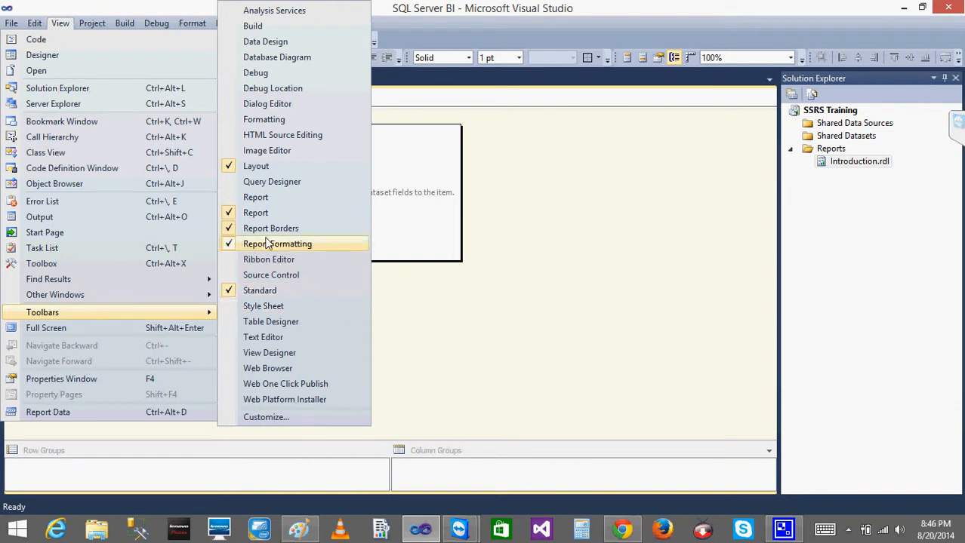
mouse_move(260, 24)
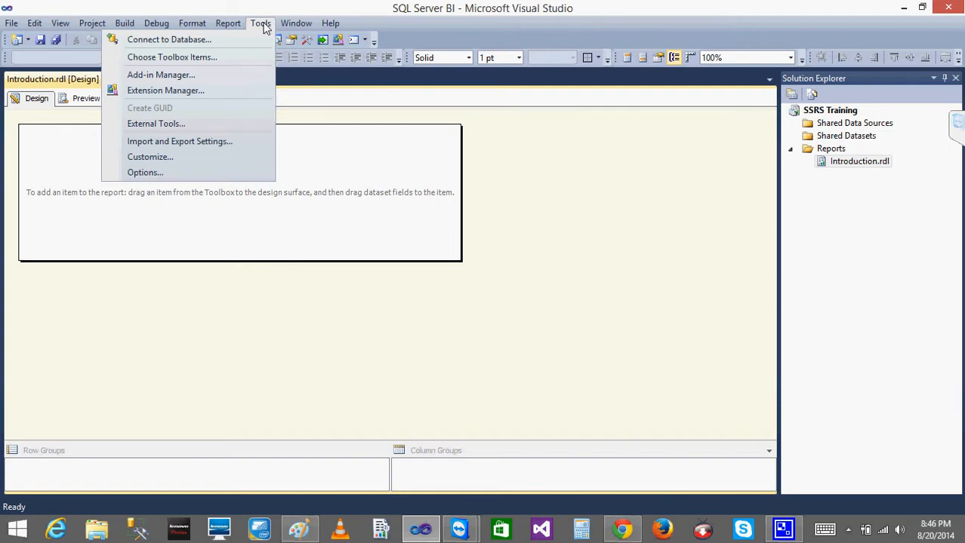
mouse_move(23, 27)
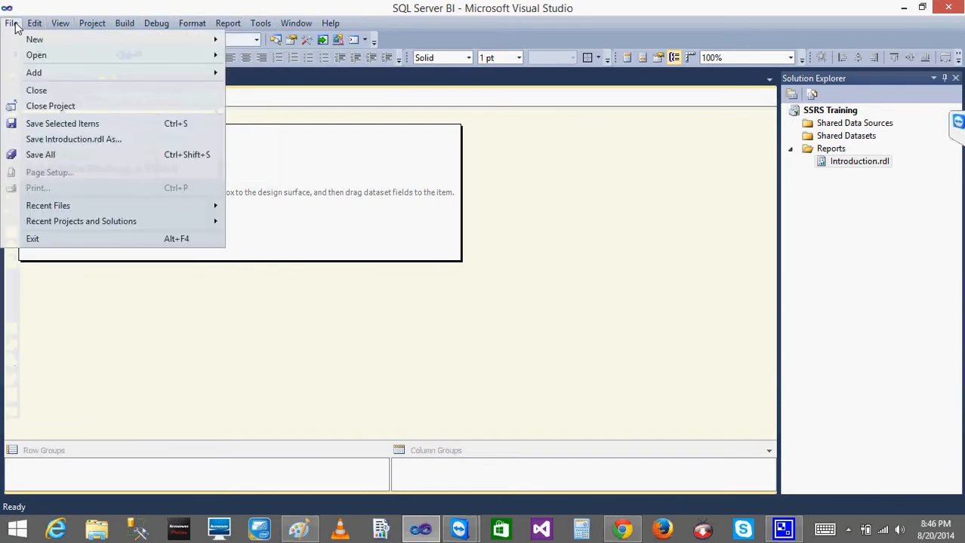
mouse_move(61, 24)
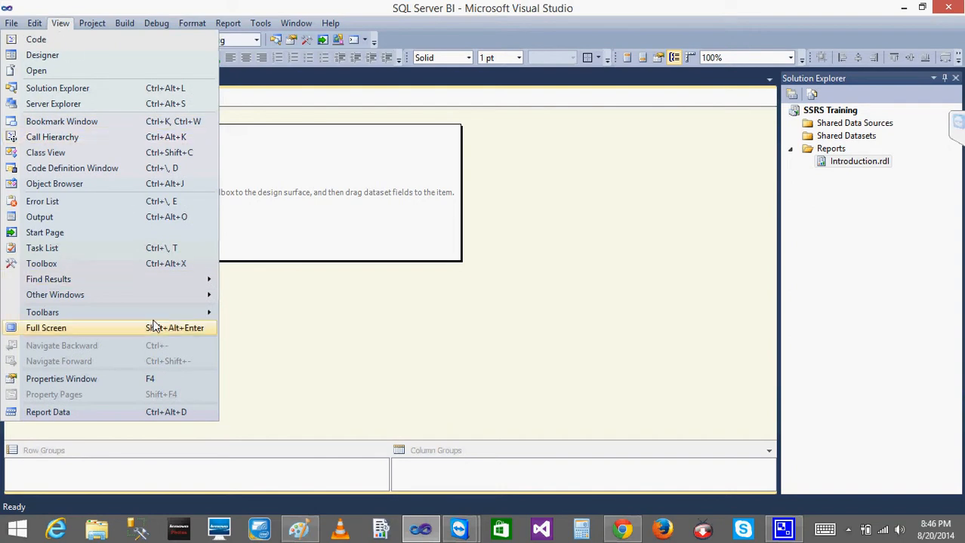
mouse_move(150, 312)
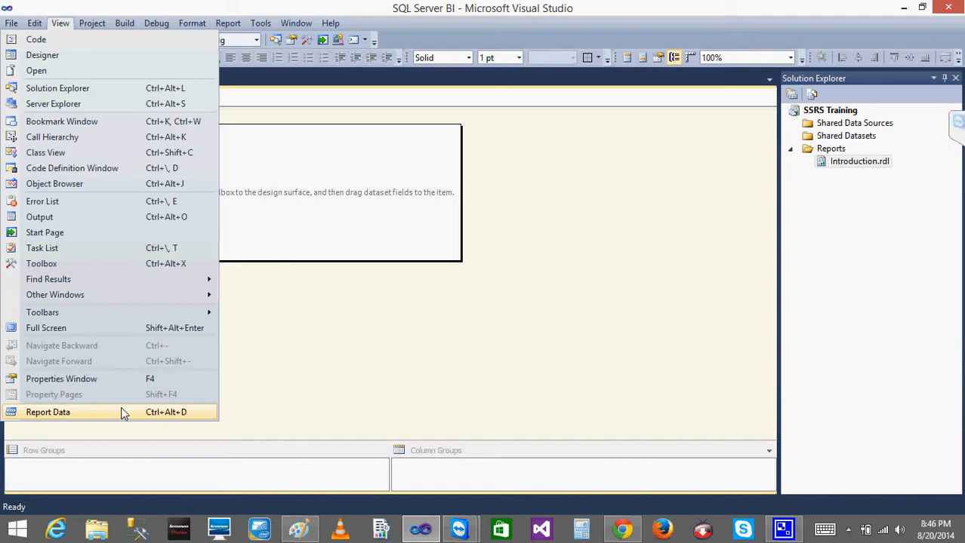
click(66, 24)
click(67, 25)
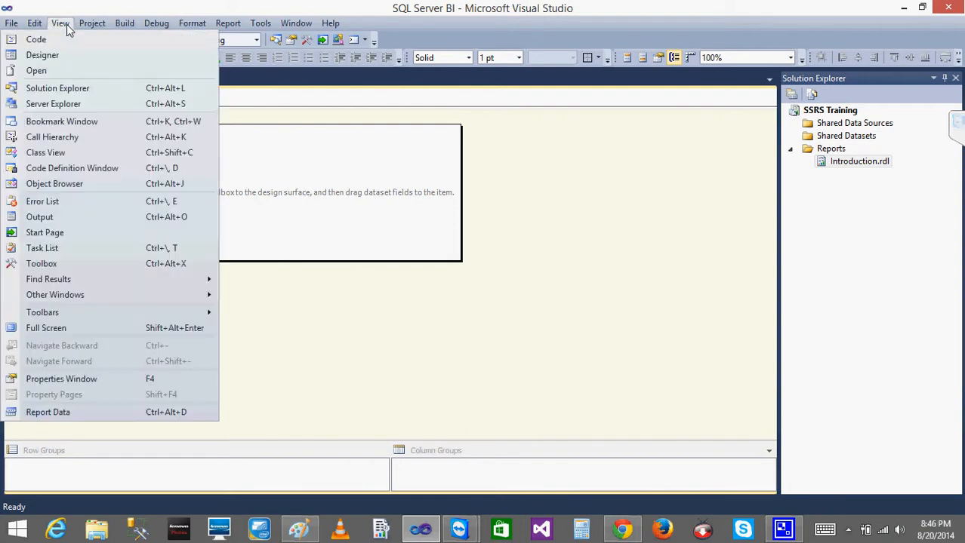
click(48, 412)
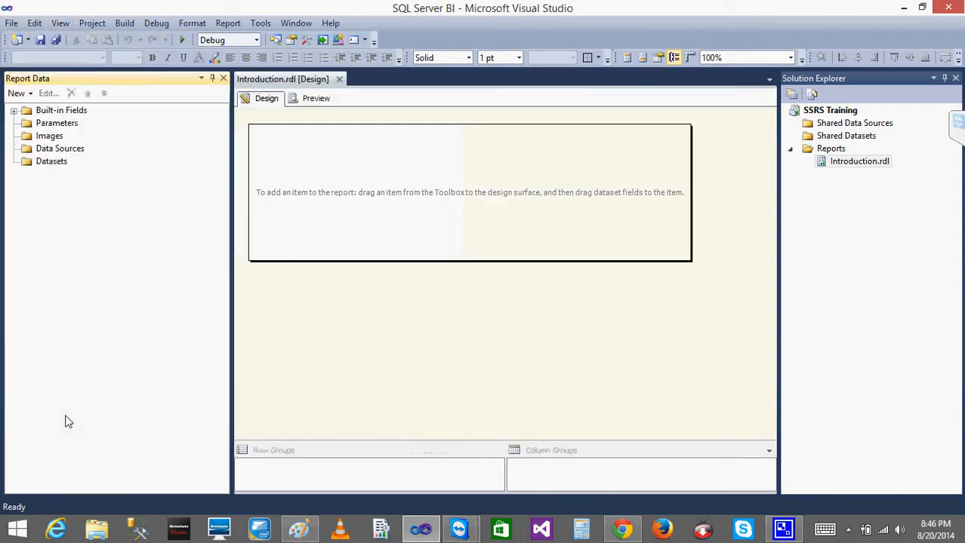
click(61, 23)
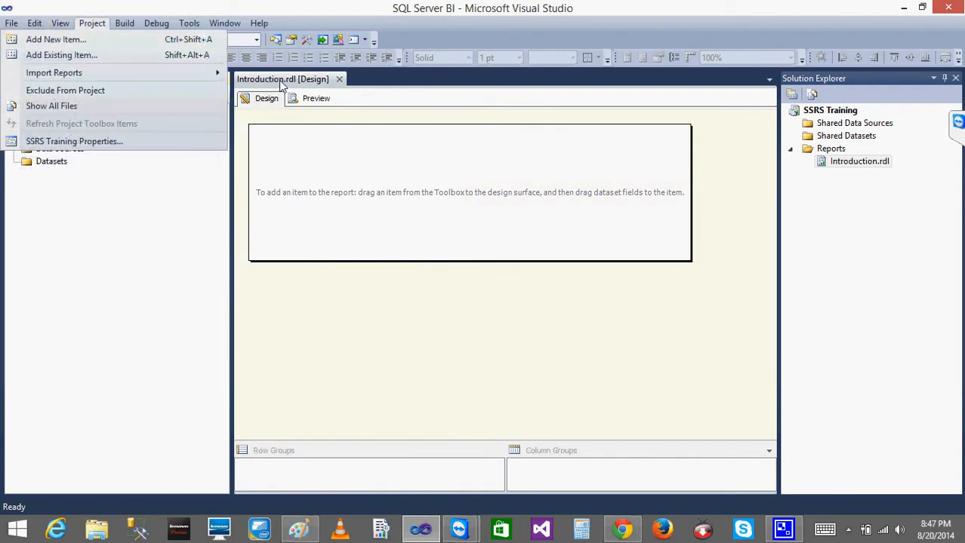
click(283, 84)
click(60, 24)
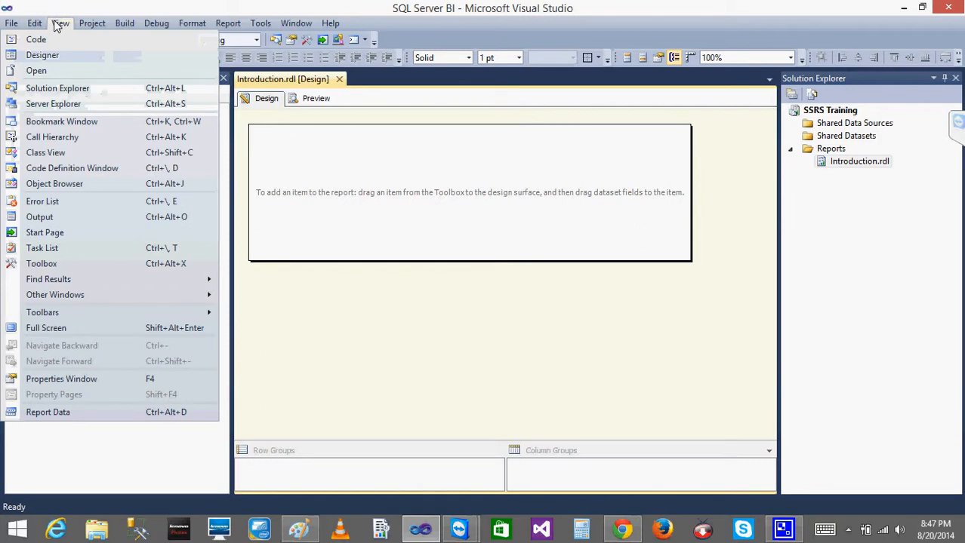
click(57, 415)
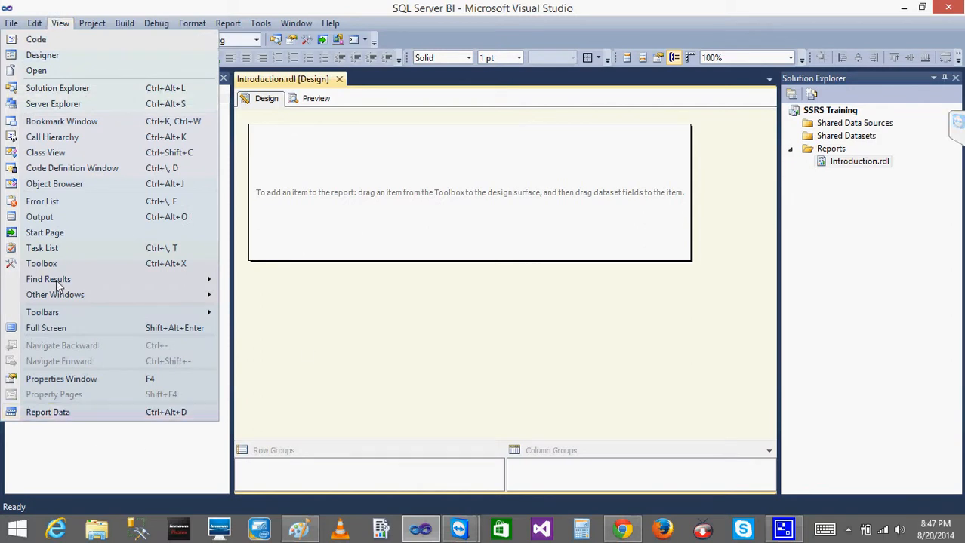
click(35, 24)
mouse_move(60, 24)
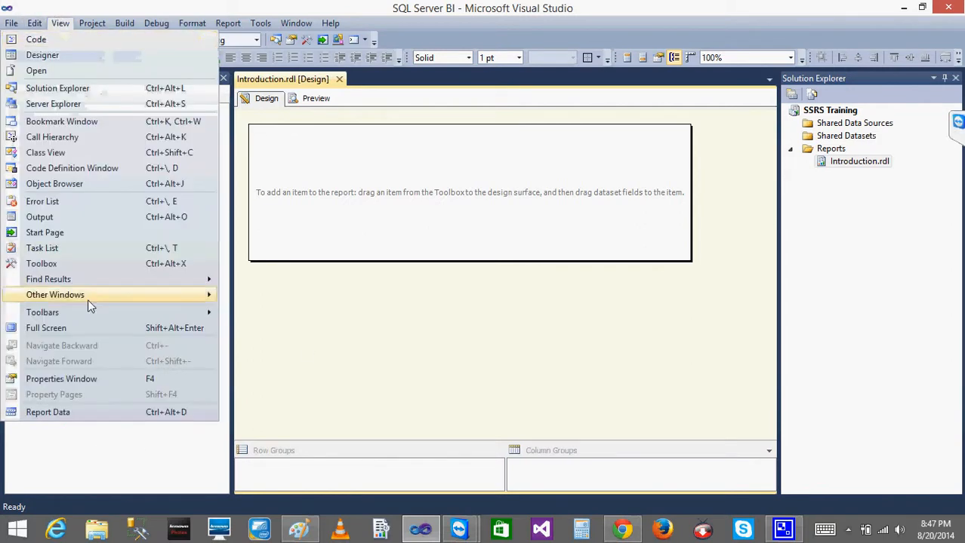
click(337, 316)
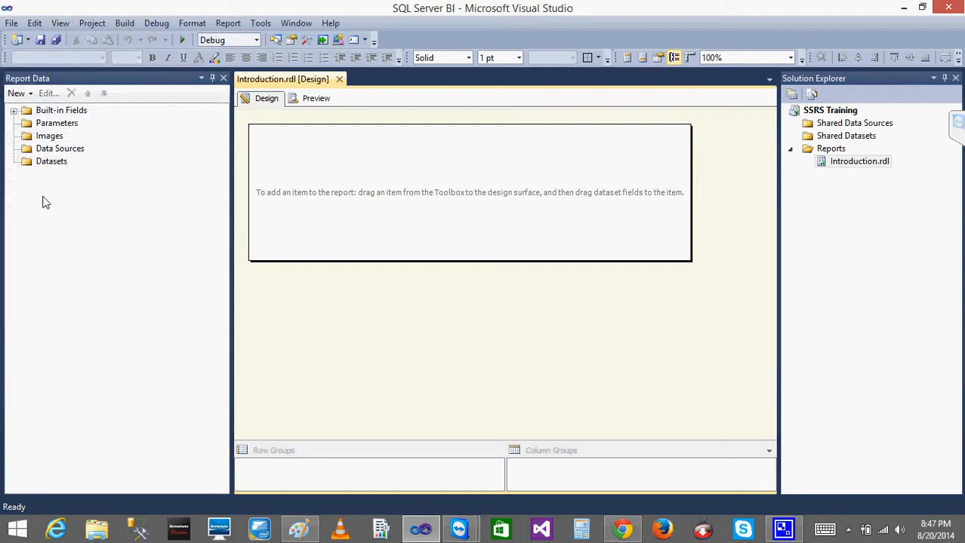
Examine the Built-in Fields, Parameters, Images, Data Sources and Datasets folders of the report data.
click(46, 115)
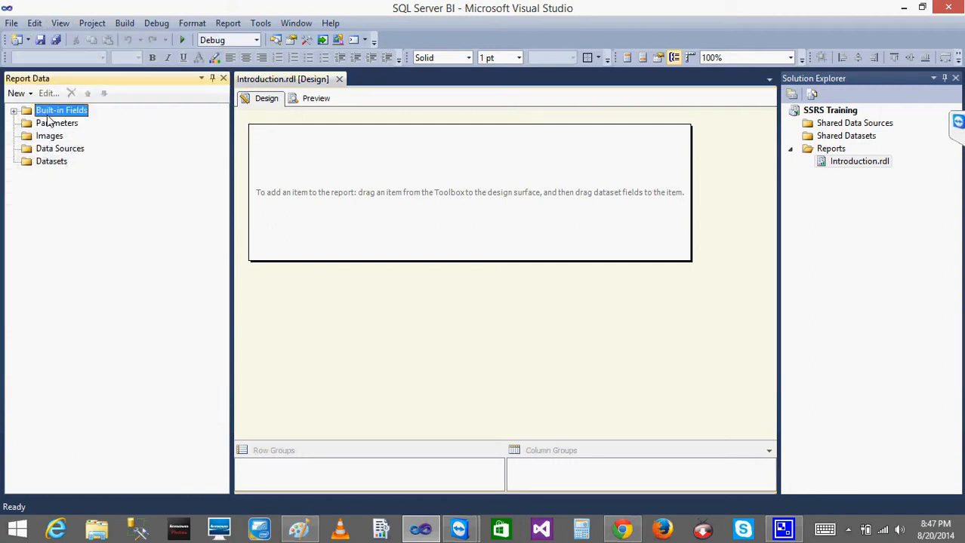
click(48, 126)
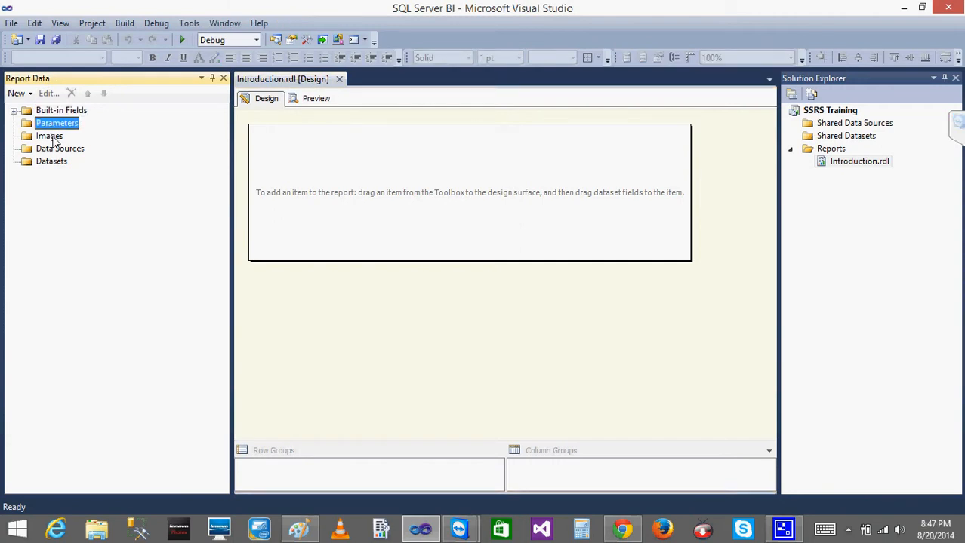
click(54, 139)
click(62, 151)
click(58, 165)
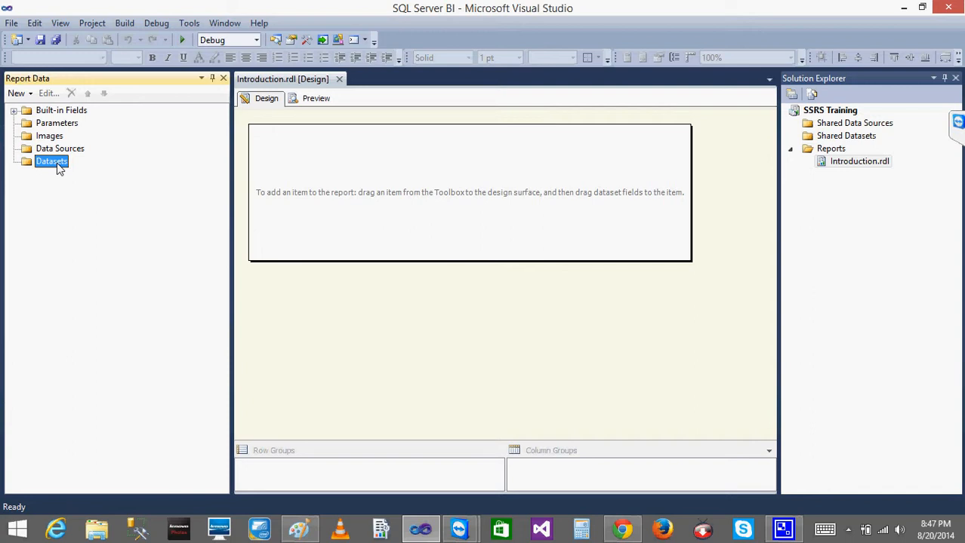
click(50, 150)
click(48, 163)
Start adding a data source to the Introduction.rdl report and clear its default name.
click(55, 150)
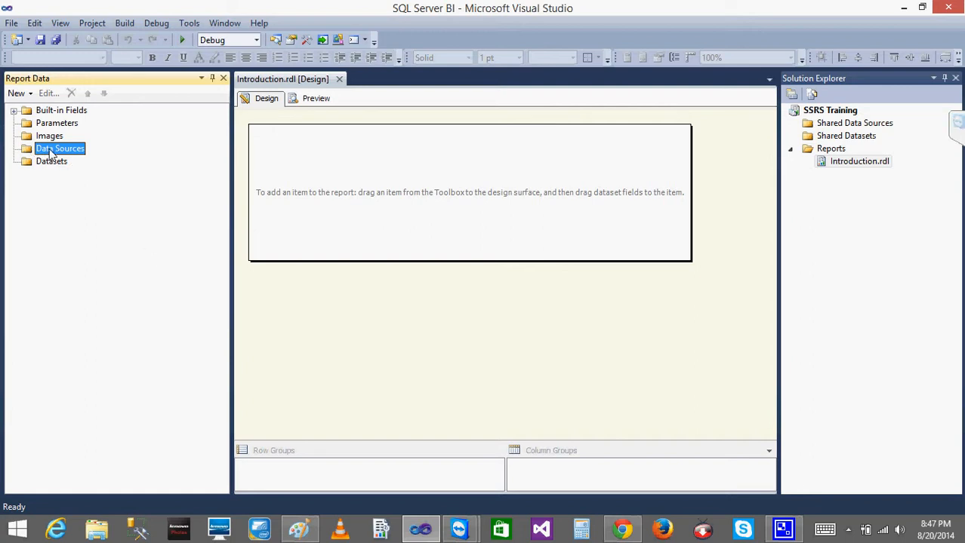
right_click(51, 154)
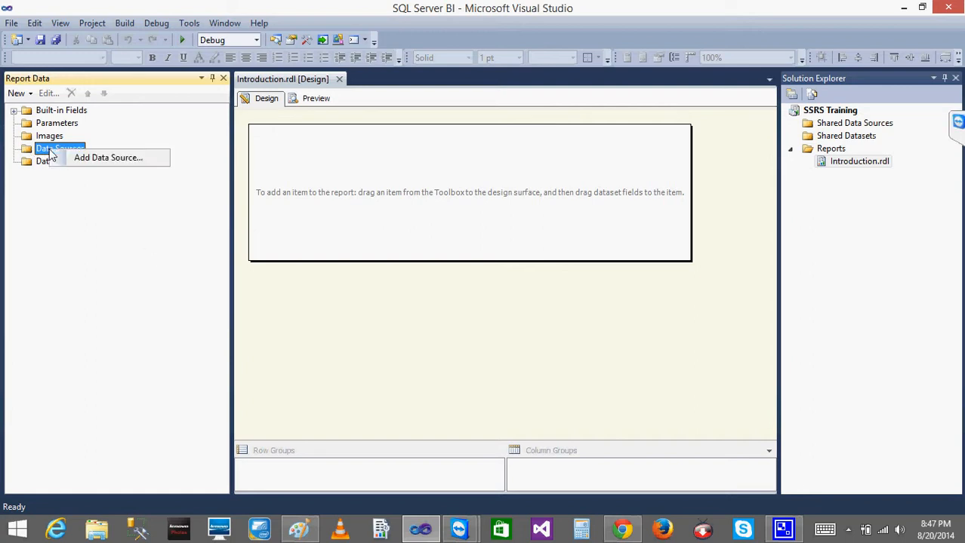
click(91, 159)
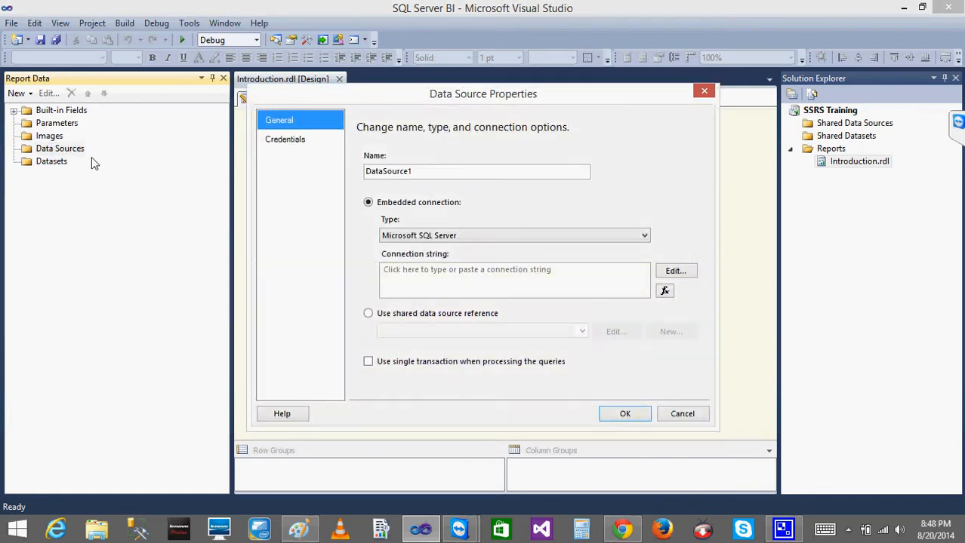
click(430, 172)
key(BackSpace)
key(BackSpace)
key(BackSpace)
key(BackSpace)
key(BackSpace)
key(BackSpace)
key(BackSpace)
key(BackSpace)
key(BackSpace)
key(BackSpace)
key(BackSpace)
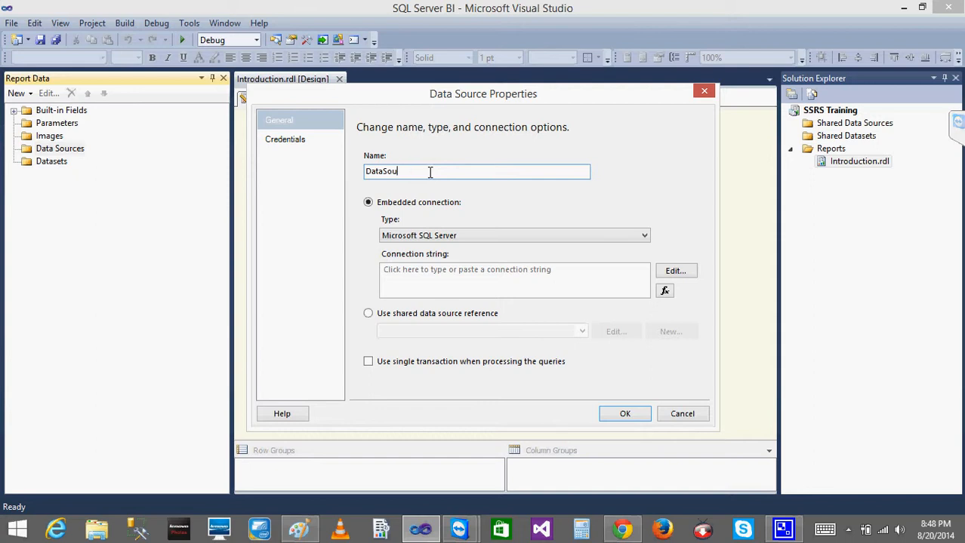
Try TestDataSource as the data source name and clear it again.
text(st)
key(BackSpace)
key(BackSpace)
text(TestDataSource)
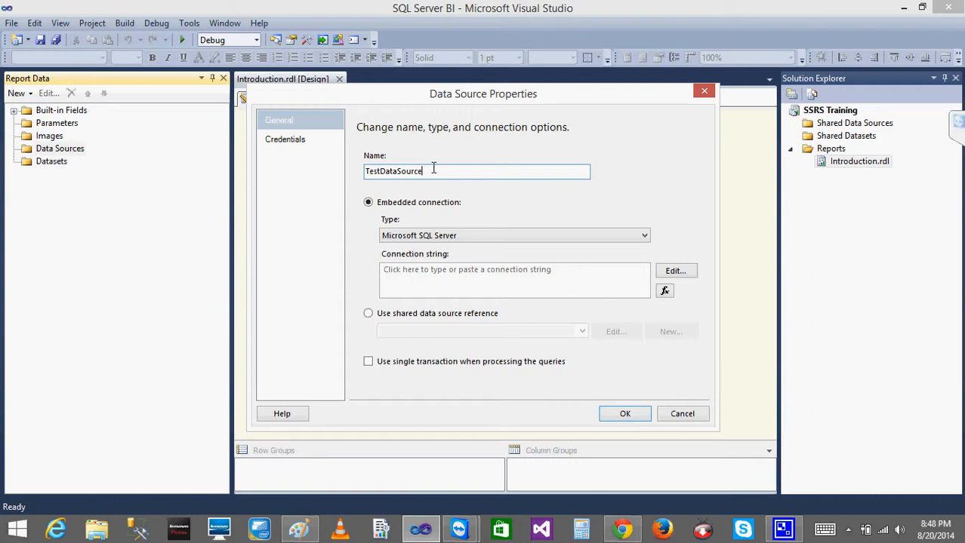
key(BackSpace)
key(BackSpace)
key(BackSpace)
key(BackSpace)
key(BackSpace)
key(BackSpace)
key(BackSpace)
key(BackSpace)
key(BackSpace)
key(BackSpace)
key(BackSpace)
key(BackSpace)
key(BackSpace)
key(BackSpace)
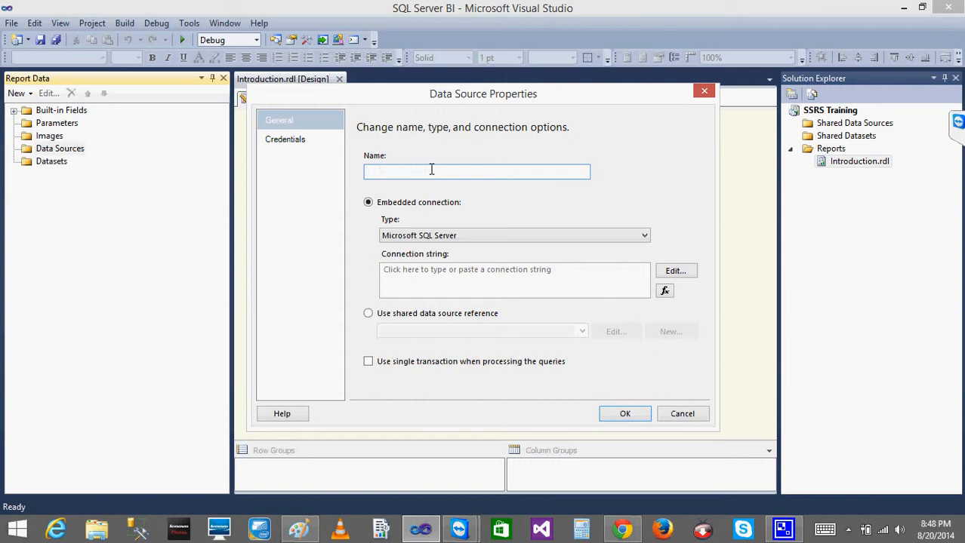
Name the data source Adw and set it to use an embedded Microsoft SQL Server connection.
text(Adw)
click(523, 283)
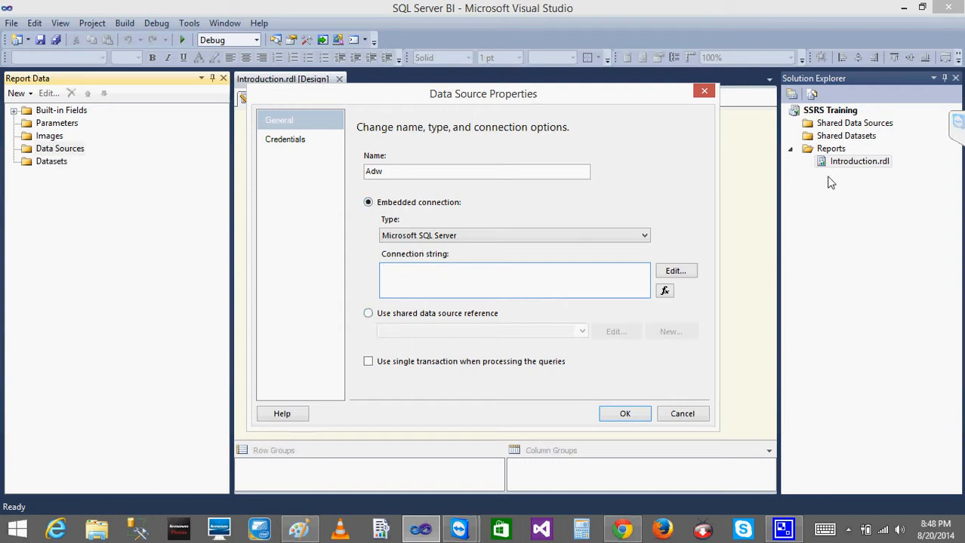
click(843, 123)
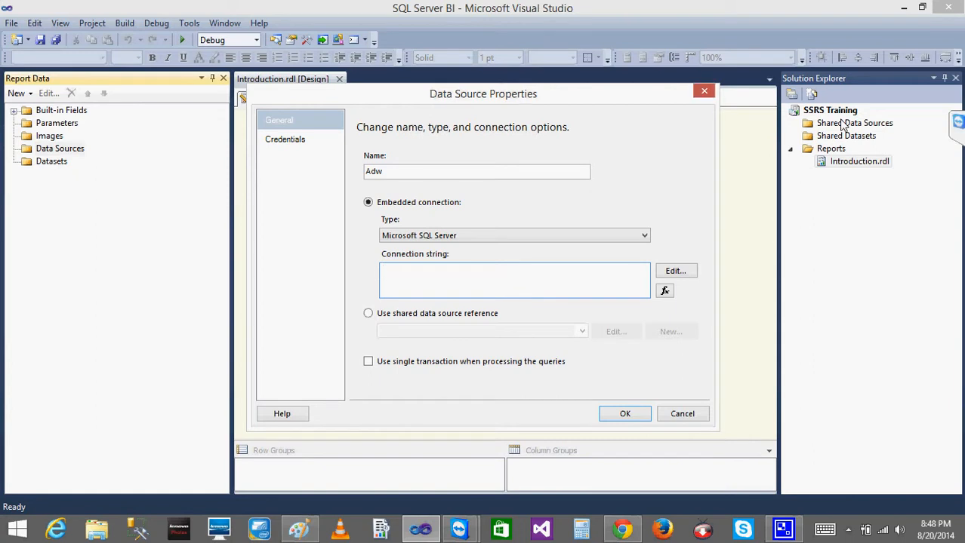
click(368, 314)
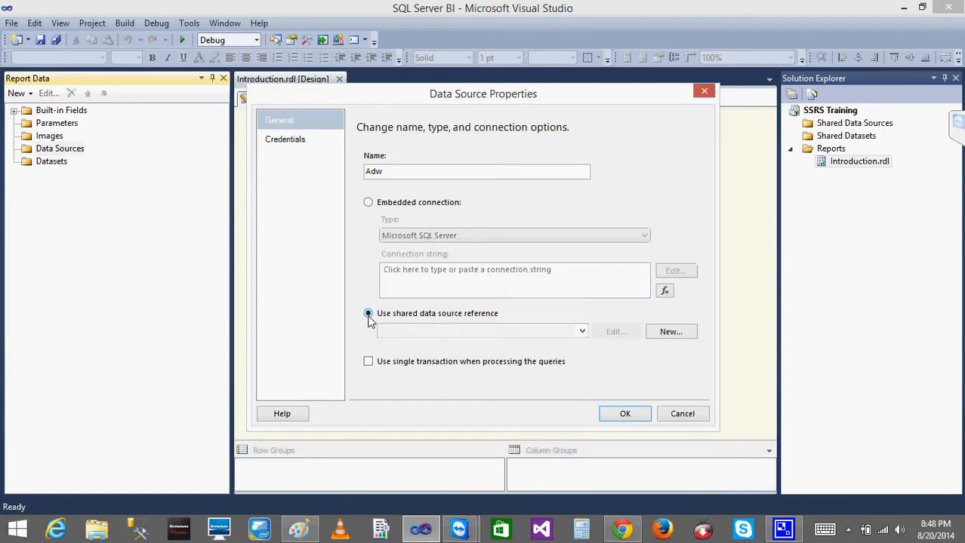
click(367, 203)
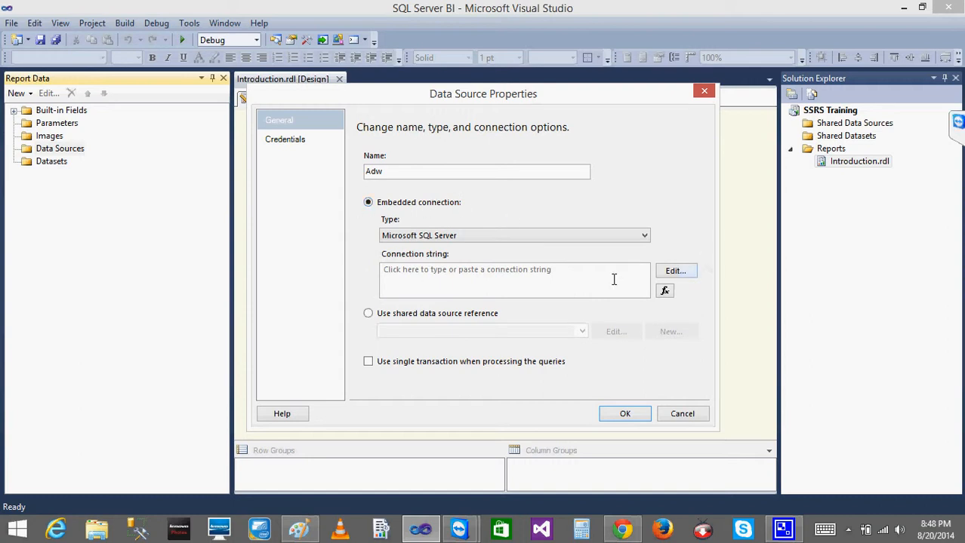
click(505, 275)
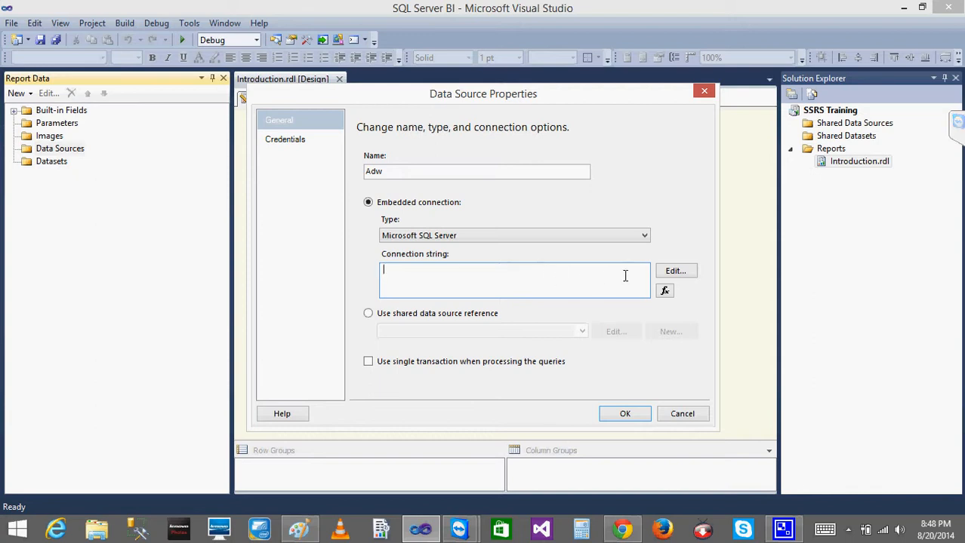
Set the embedded connection to the MSSQLSERVER2012 server instance and the AdventureWorks2012 database.
click(682, 276)
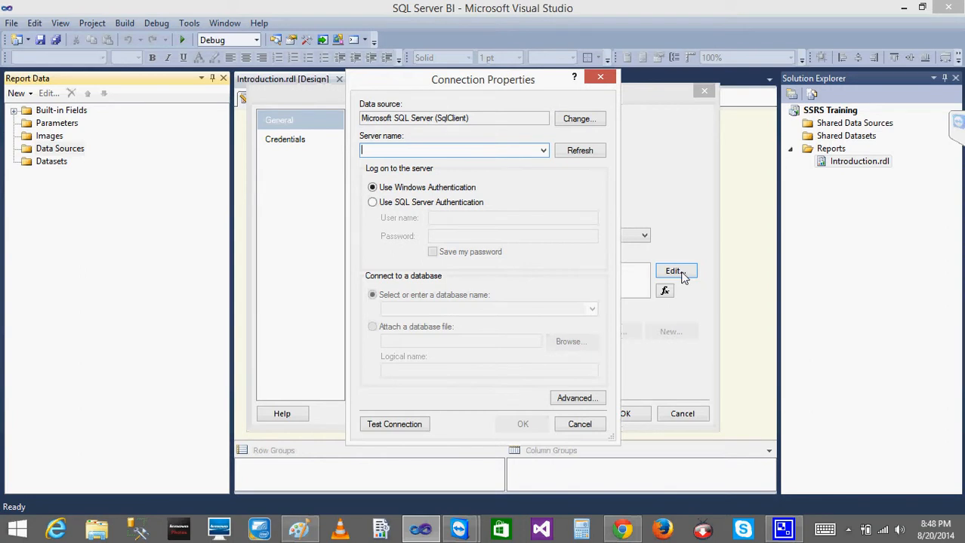
click(543, 152)
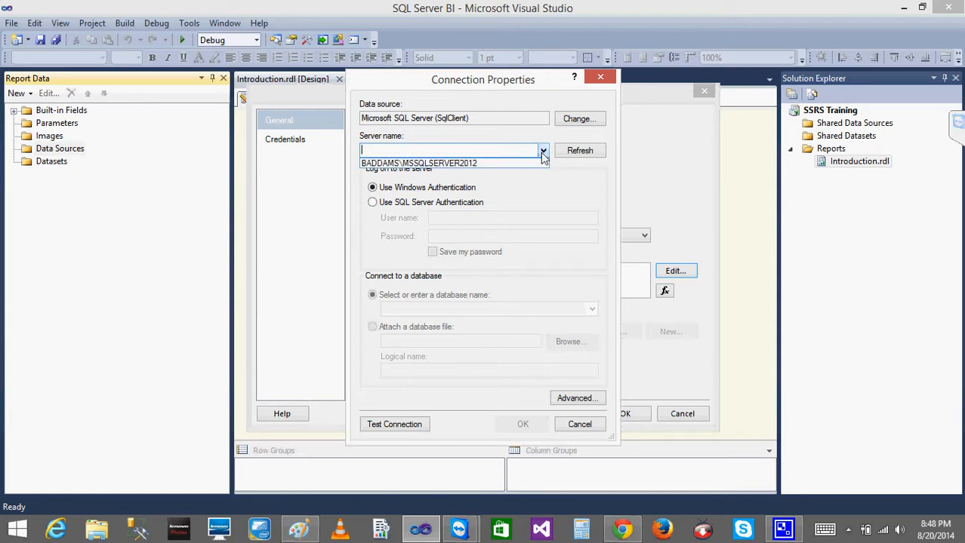
click(499, 163)
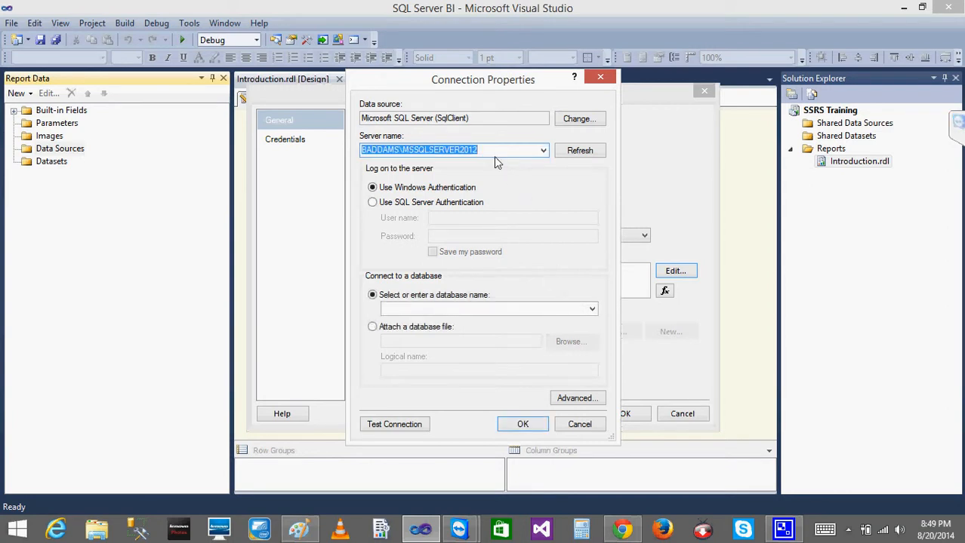
click(592, 311)
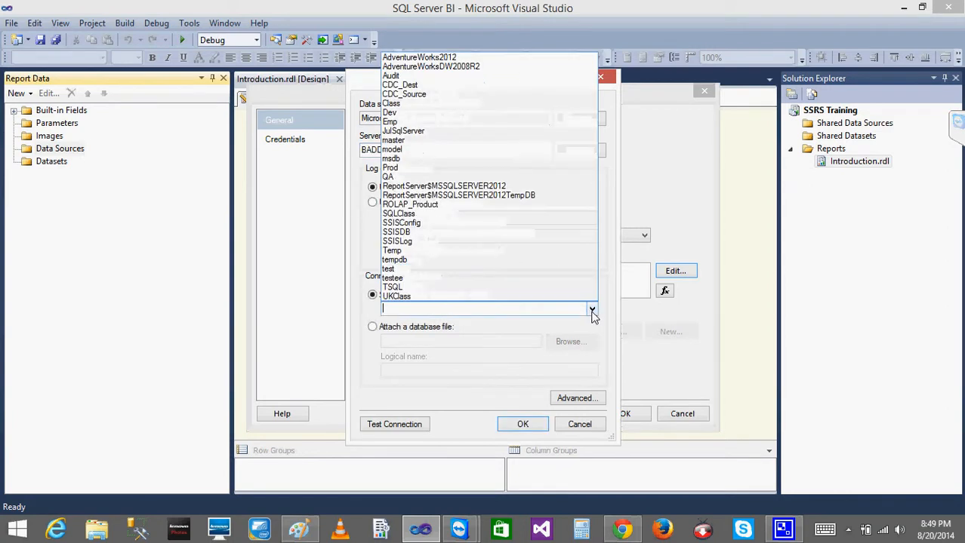
click(446, 58)
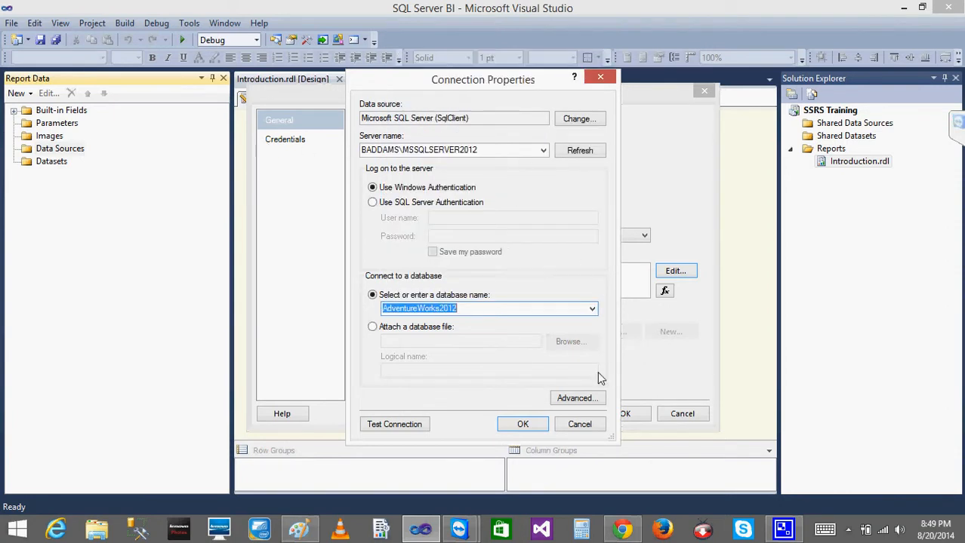
Test the database connection and accept the connection properties.
click(414, 424)
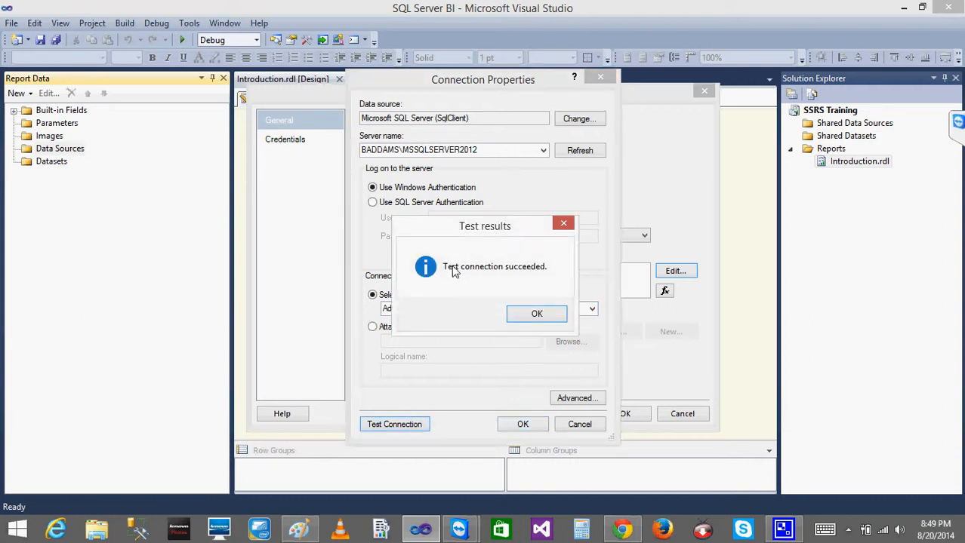
click(537, 314)
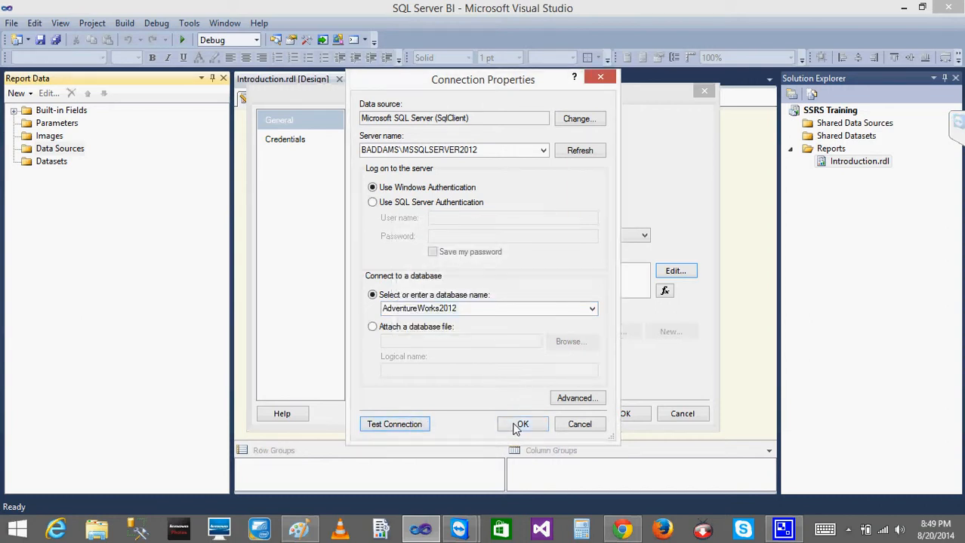
click(520, 424)
Review the server and catalog parts of the generated connection string and accept the Adw data source.
triple_click(504, 286)
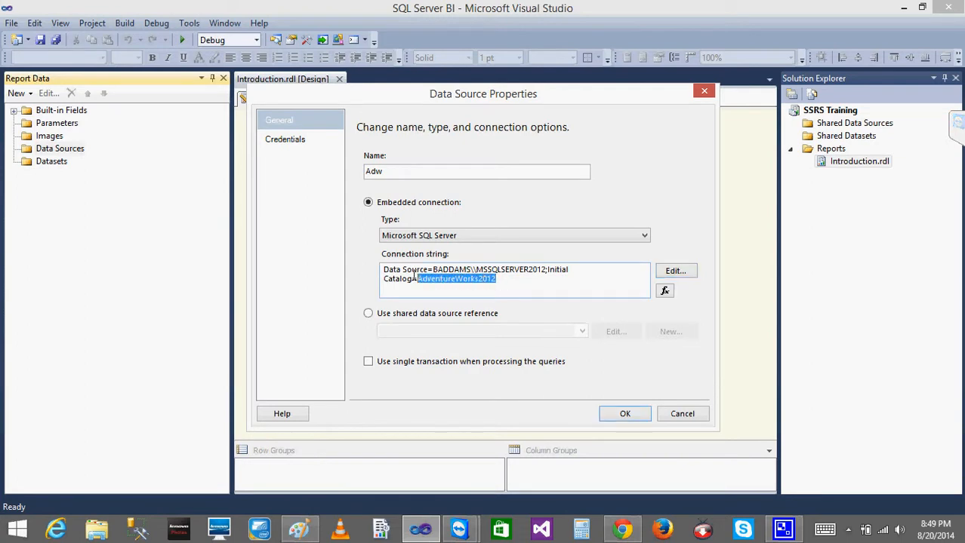
click(506, 284)
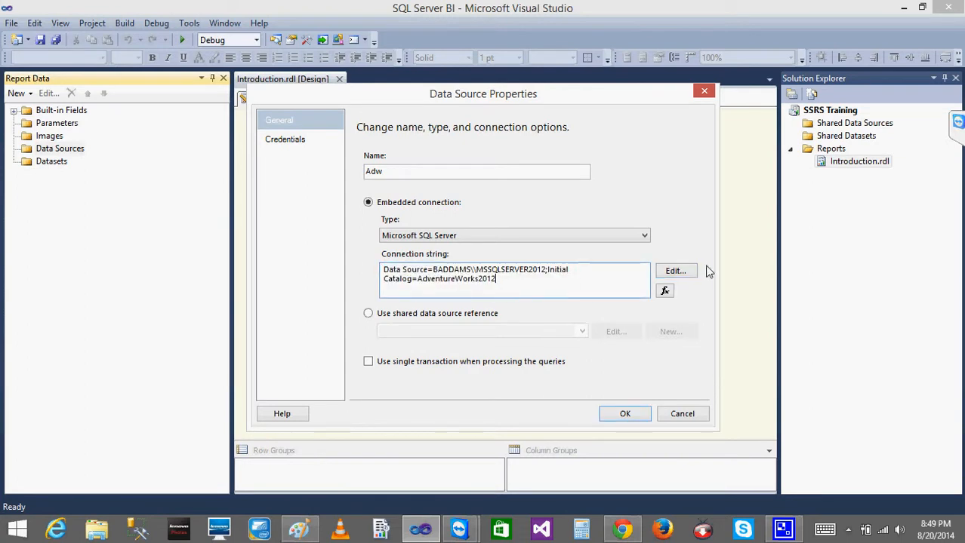
triple_click(431, 277)
click(558, 292)
click(626, 415)
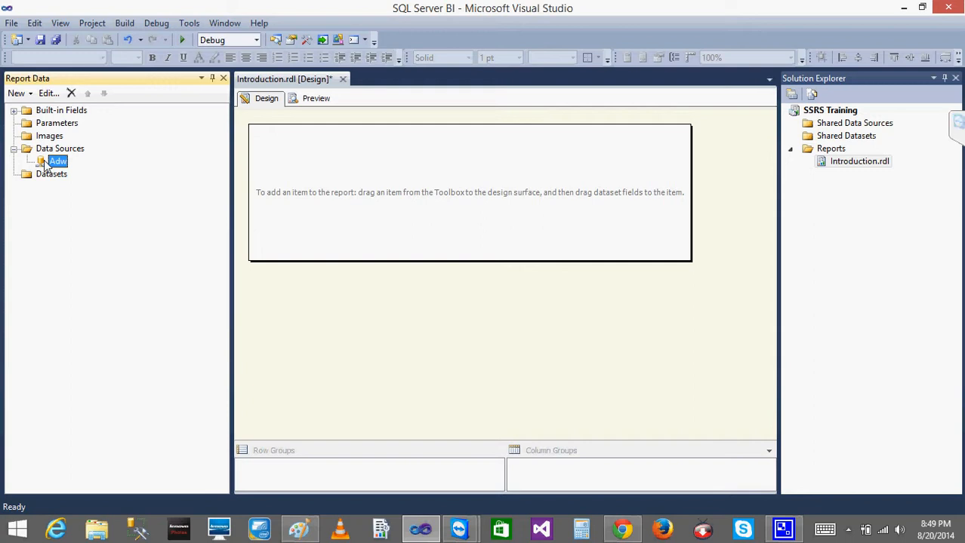
Switch to SQL Server Management Studio and choose the MSSQLSERVER2012 instance as the server to connect to.
click(133, 534)
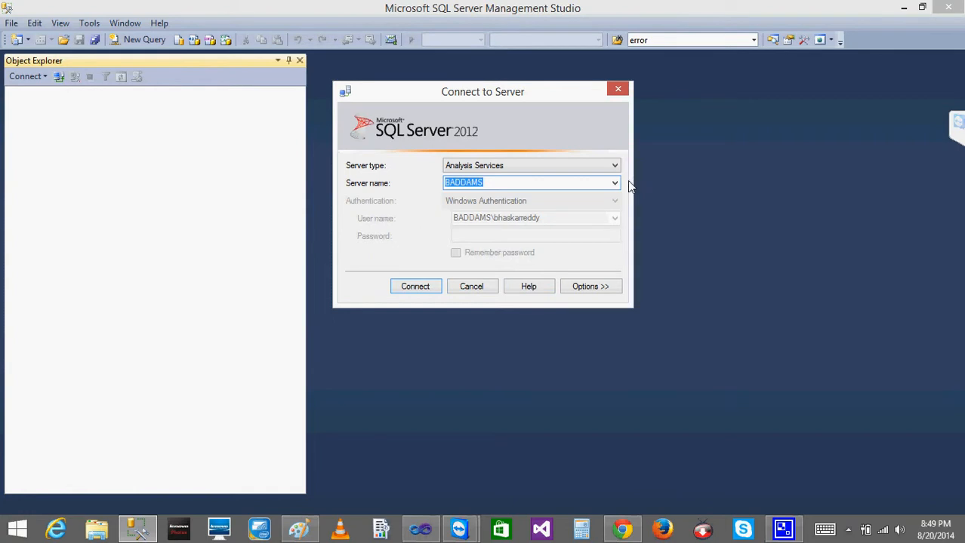
click(615, 182)
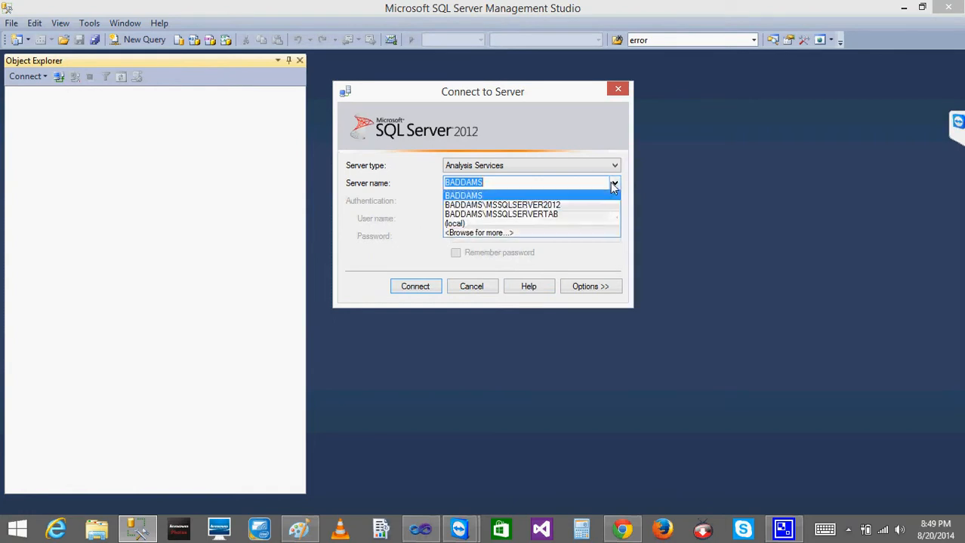
click(523, 207)
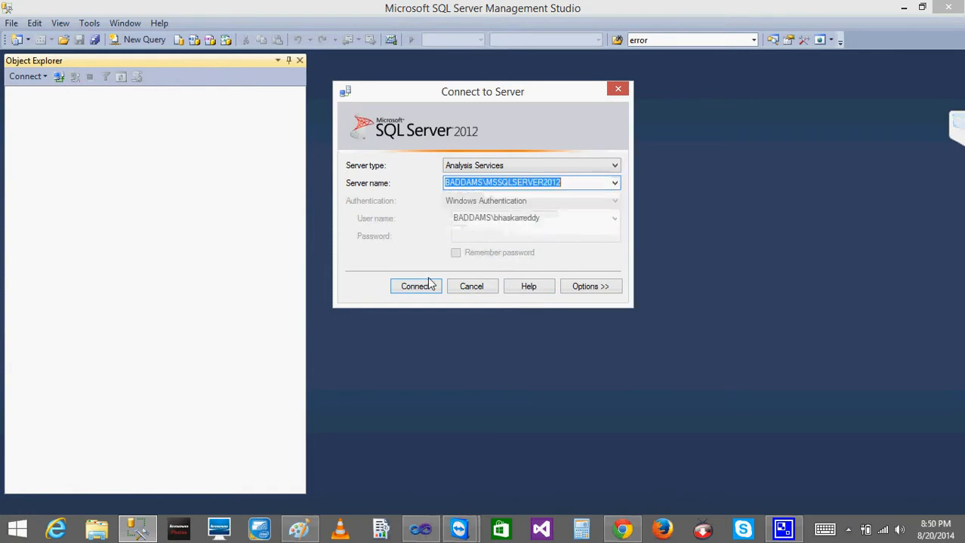
Try to connect to the MSSQLSERVER2012 instance with the Integration Services server type.
click(476, 167)
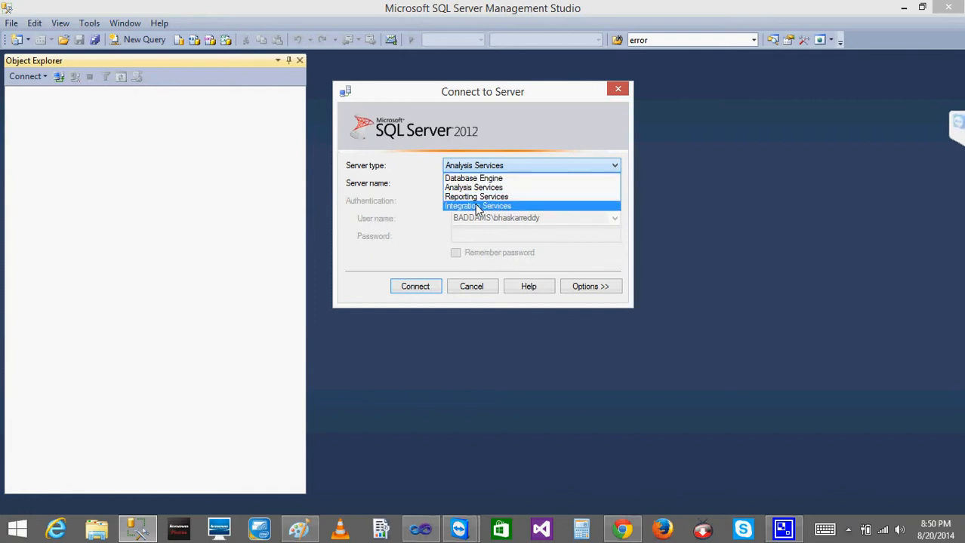
click(477, 206)
click(407, 287)
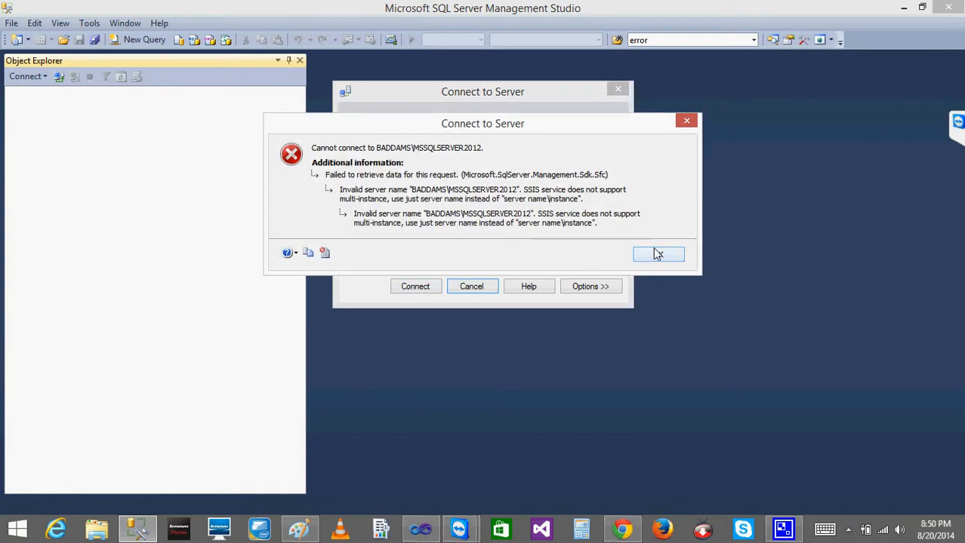
click(655, 254)
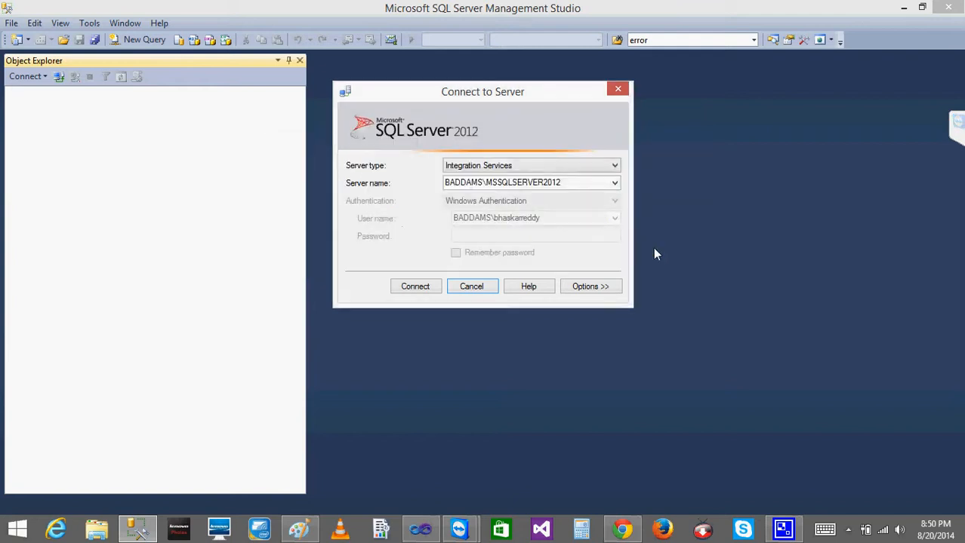
Check the available server names and retry the Integration Services connection to the MSSQLSERVER2012 instance.
click(591, 182)
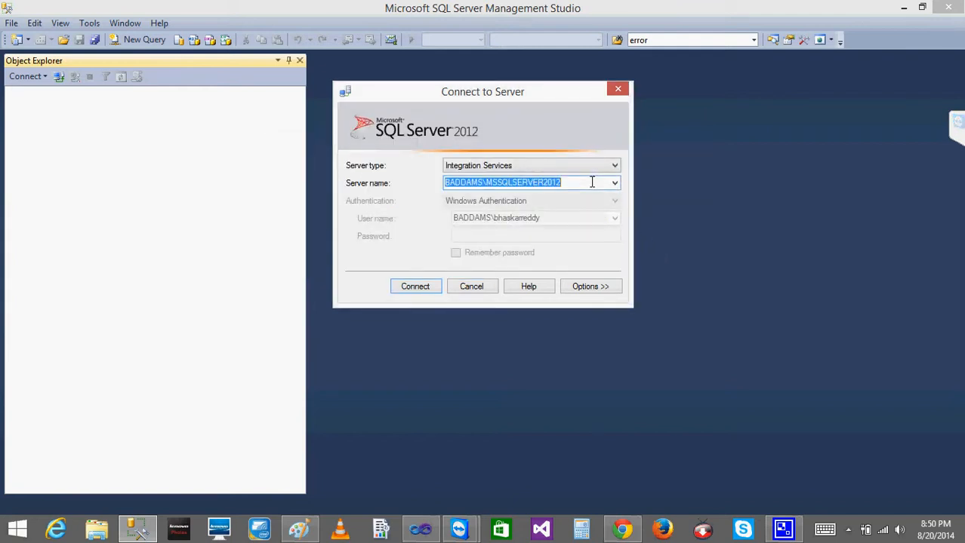
click(614, 183)
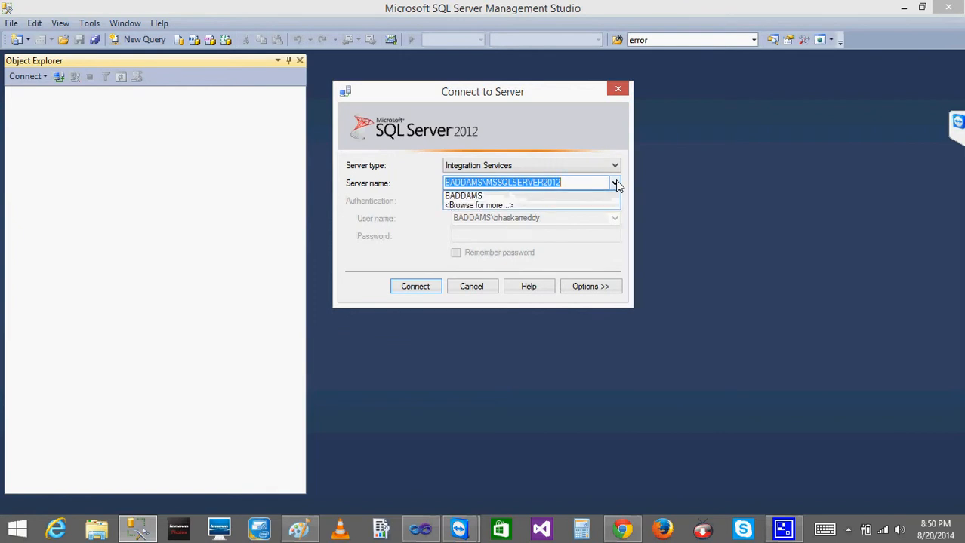
click(514, 183)
click(409, 287)
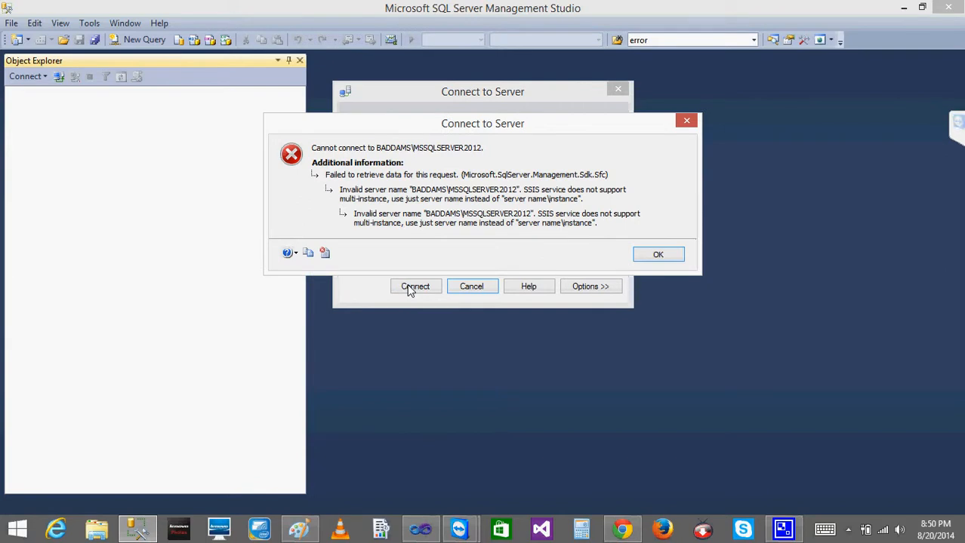
click(686, 121)
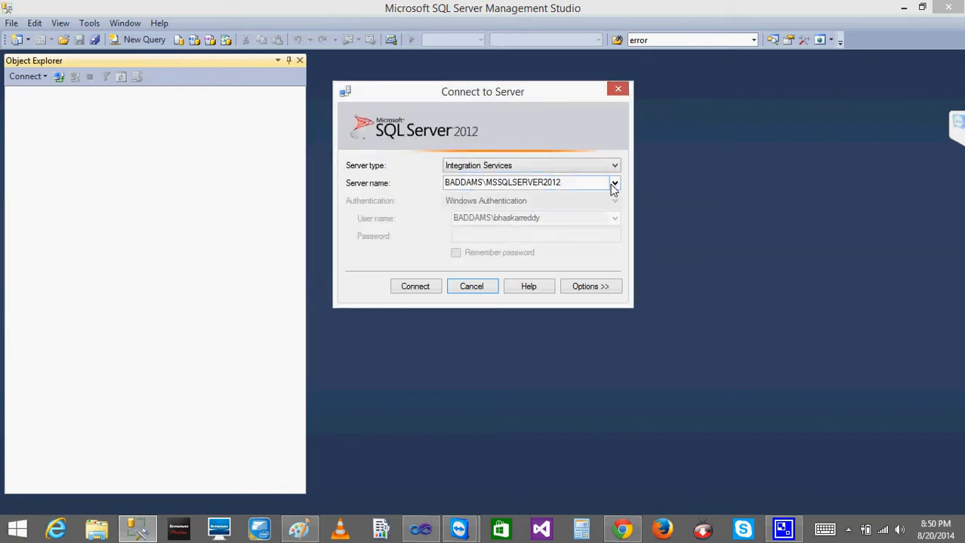
Connect to the MSSQLSERVER2012 instance with the Database Engine server type.
click(594, 166)
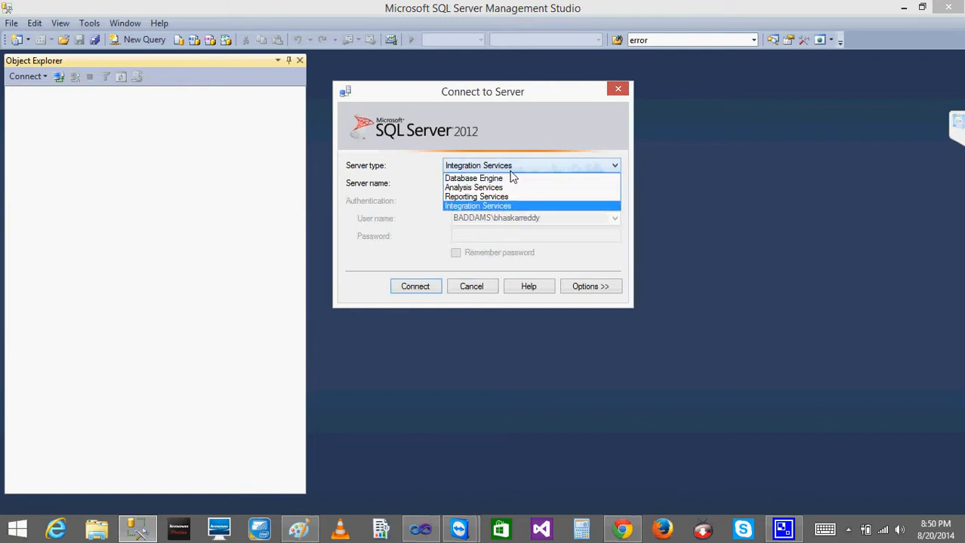
click(509, 178)
click(409, 283)
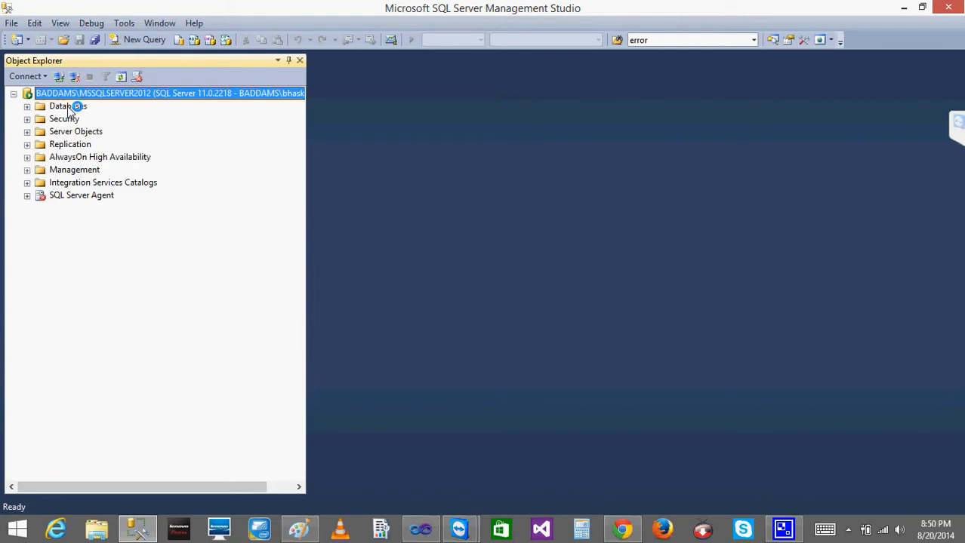
Expand the AdventureWorks2012 tables and select the top 1000 rows of HumanResources.Department.
click(28, 106)
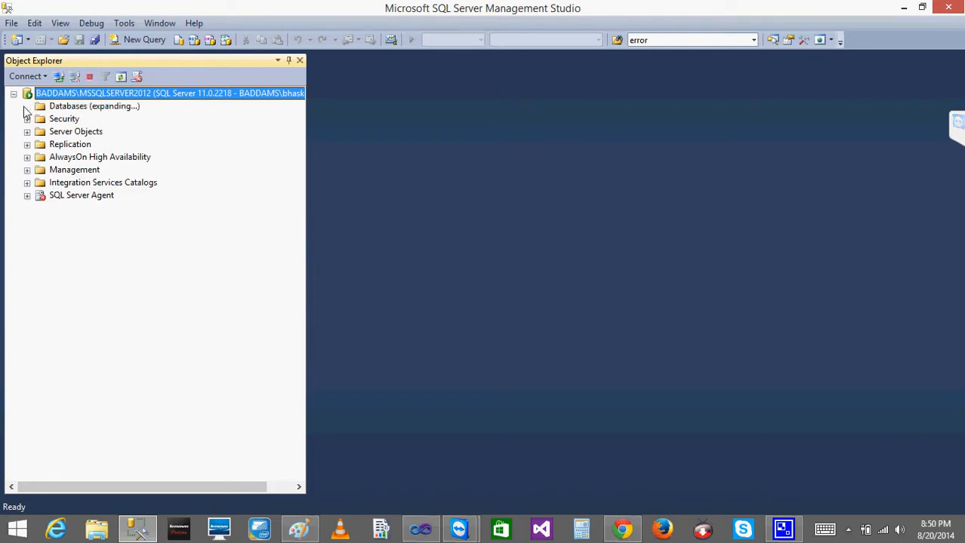
click(40, 144)
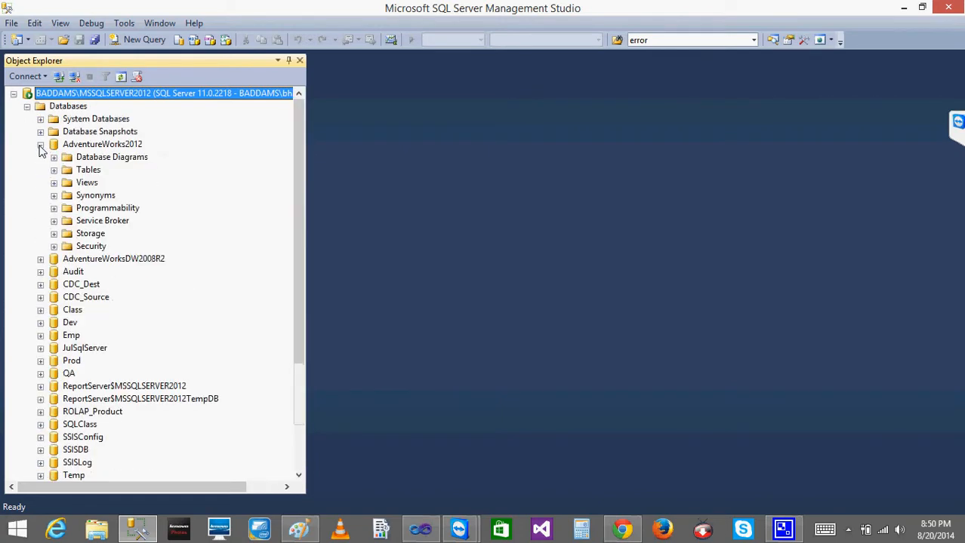
click(53, 171)
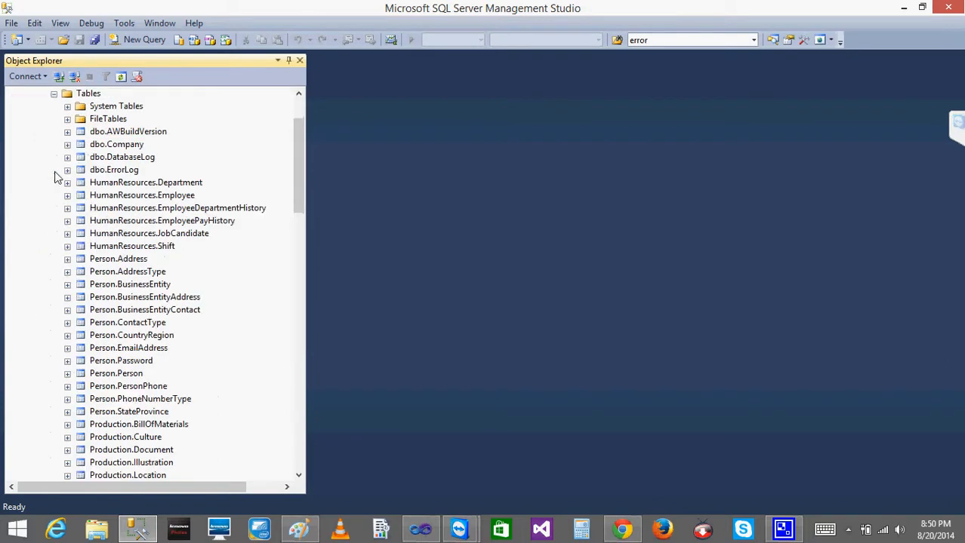
click(153, 188)
right_click(153, 188)
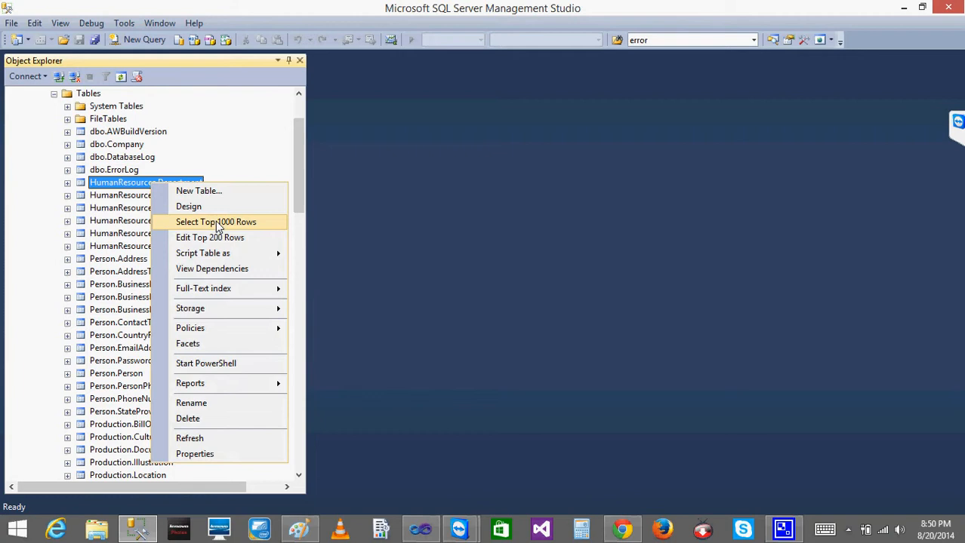
key(Escape)
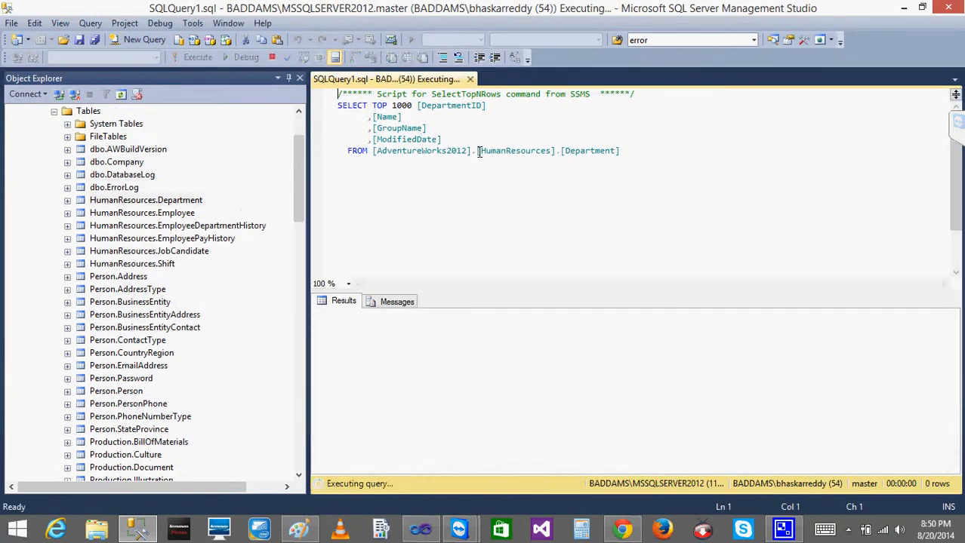
Remove the AdventureWorks2012 prefix from the FROM clause and TOP 1000 from the SELECT line.
drag(478, 151, 373, 151)
key(Delete)
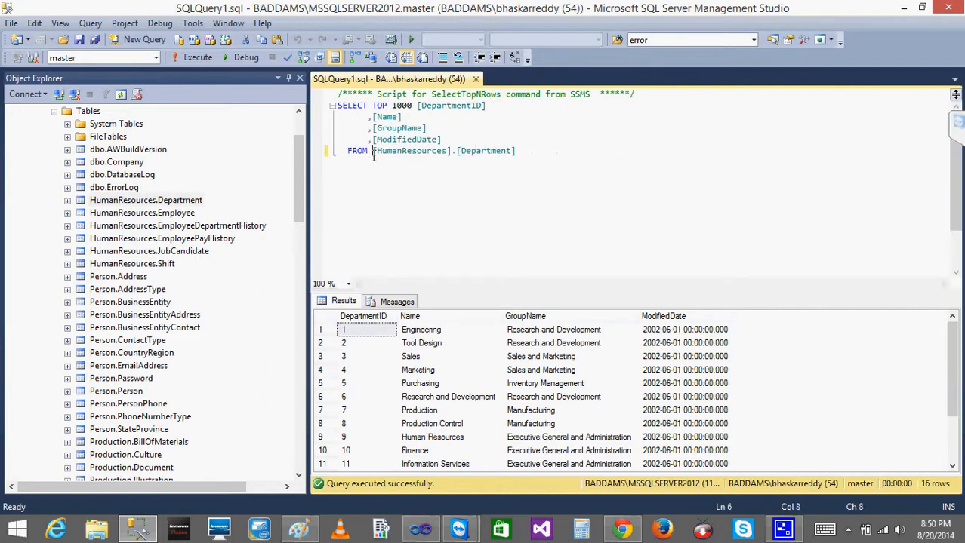
drag(372, 105, 416, 106)
key(Delete)
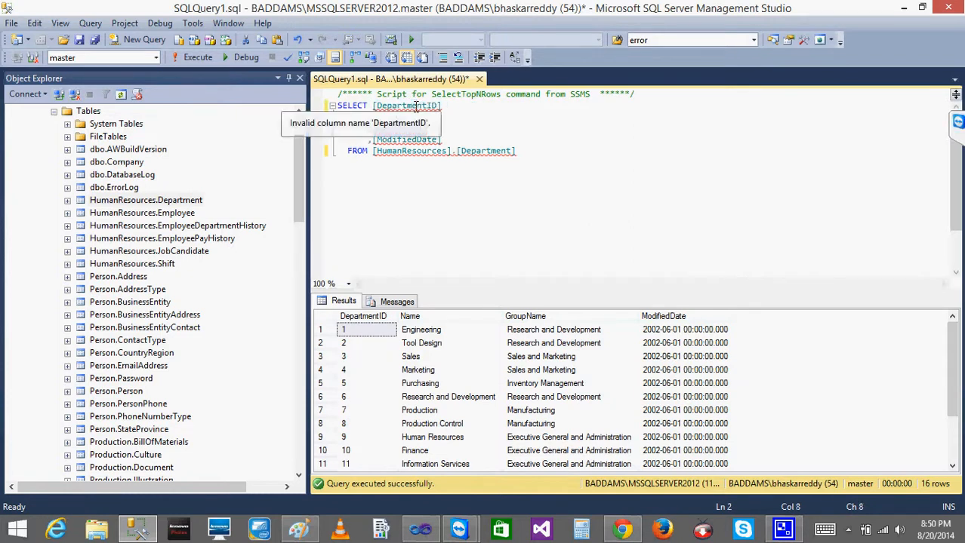
Remove the DepartmentID column from the query so the SELECT list starts with Name.
click(369, 105)
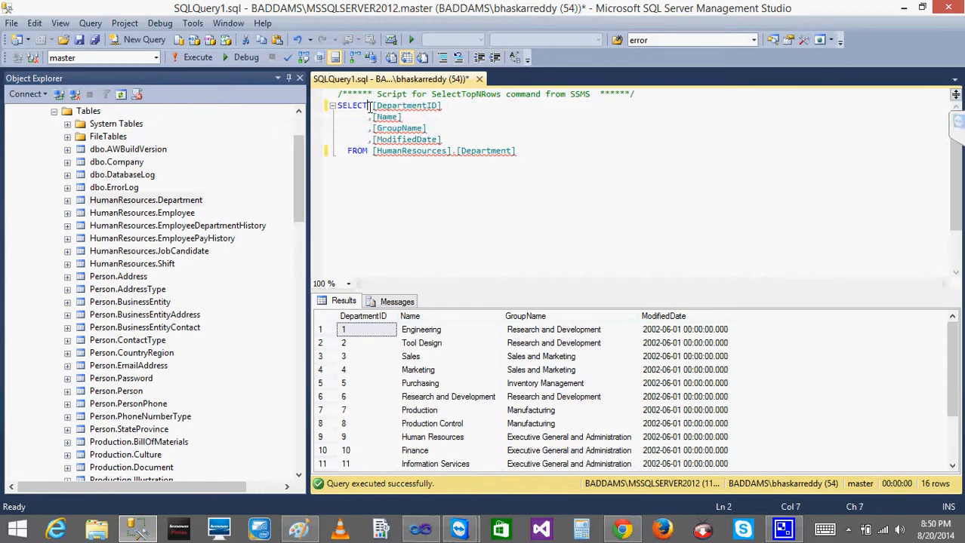
right_click(441, 106)
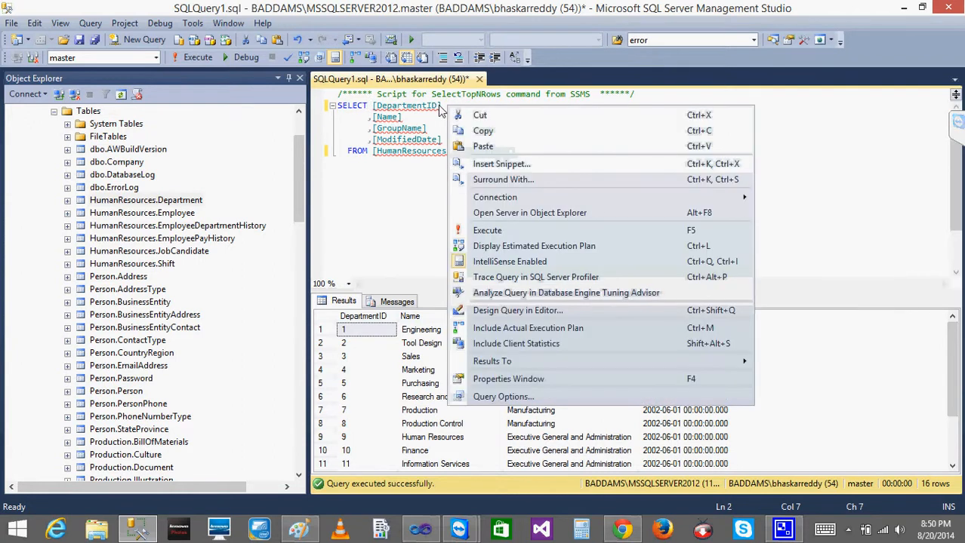
key(Escape)
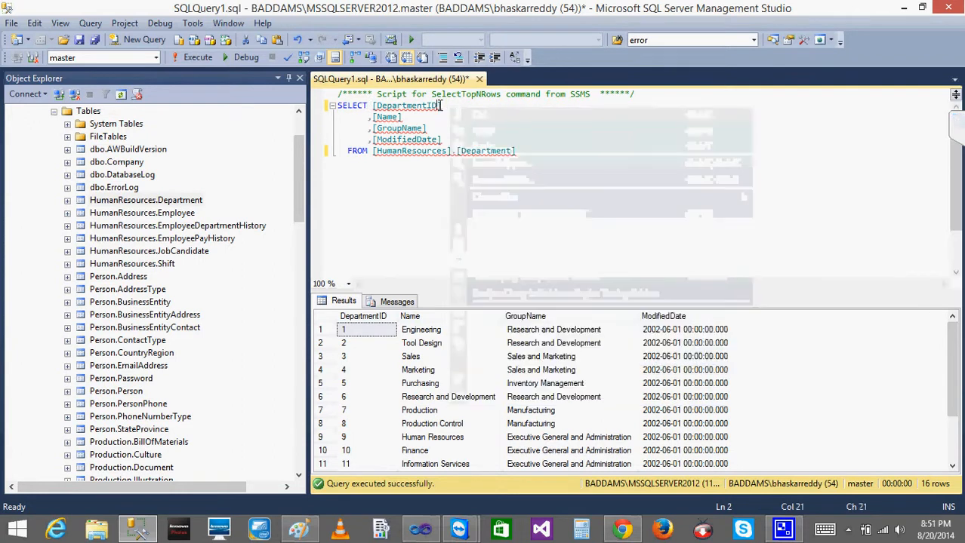
right_click(375, 108)
click(371, 108)
drag(371, 108, 371, 117)
key(Delete)
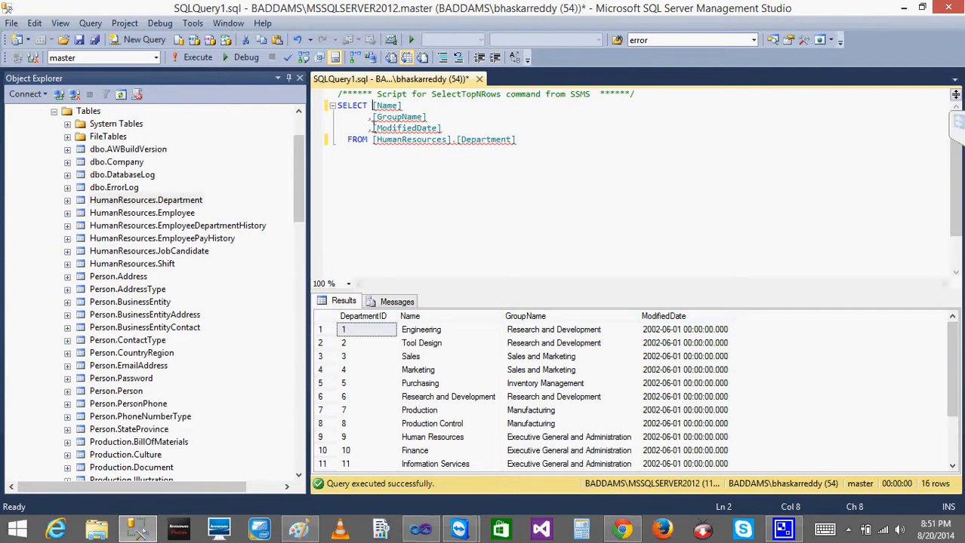
Remove the ModifiedDate column and its leftover line, and clear the indentation before FROM.
click(369, 128)
key(shift+Right)
key(shift+Right)
key(shift+Right)
key(shift+Right)
key(shift+Right)
key(shift+Right)
key(shift+Right)
key(shift+Right)
key(shift+Right)
key(shift+Right)
key(shift+Right)
key(shift+Right)
key(shift+Right)
key(shift+Right)
key(shift+Right)
key(Delete)
key(BackSpace)
key(BackSpace)
key(BackSpace)
key(BackSpace)
key(Delete)
key(Delete)
key(Delete)
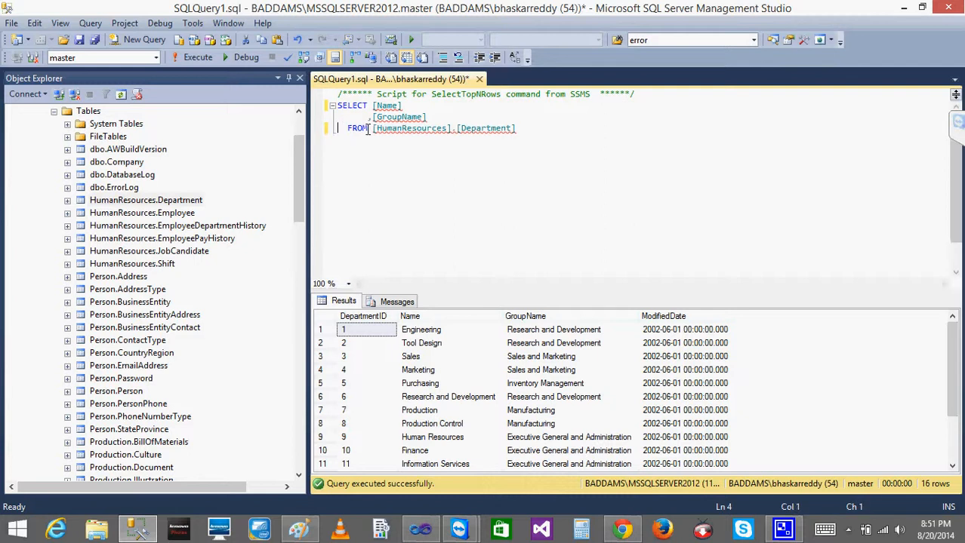
Set the query's database to AdventureWorks2012 and execute the selected Name and GroupName query.
drag(525, 130, 320, 108)
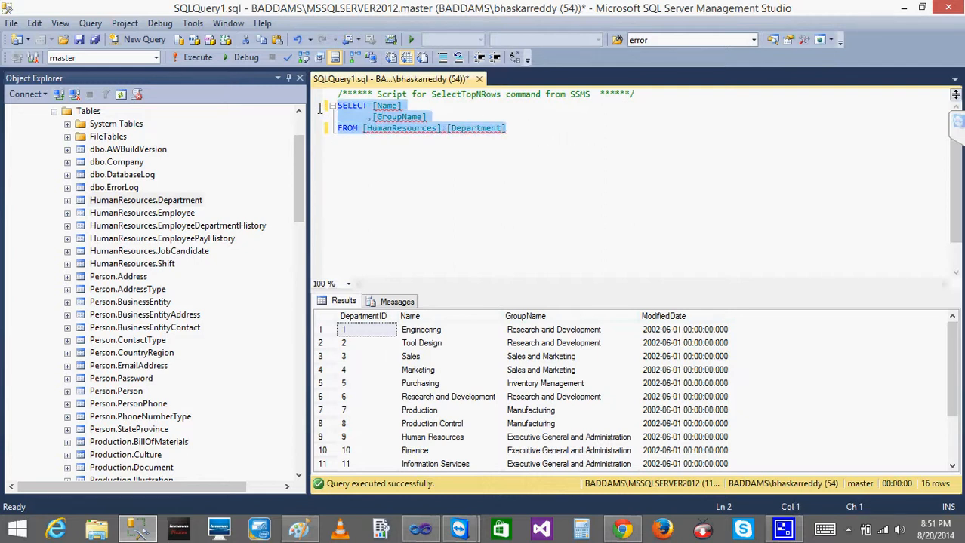
click(155, 57)
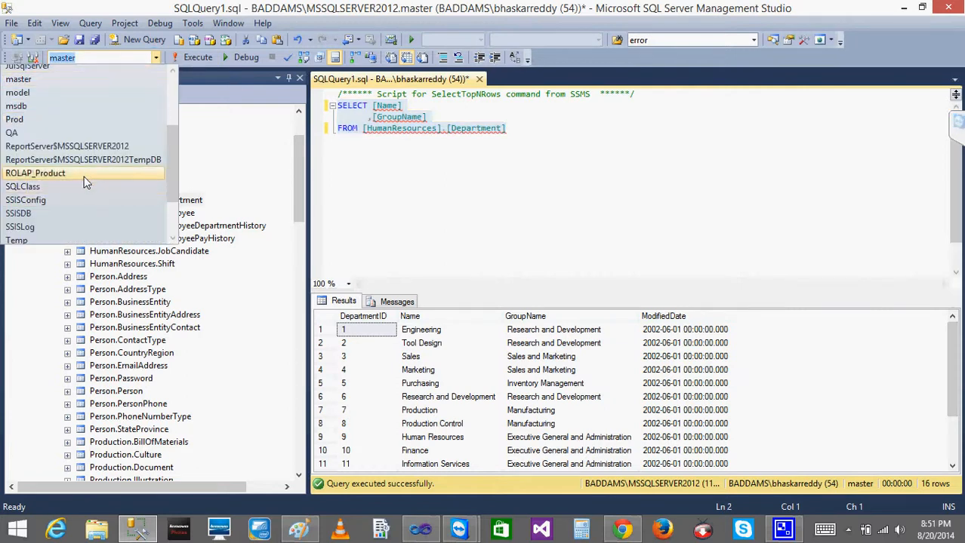
drag(171, 148, 168, 92)
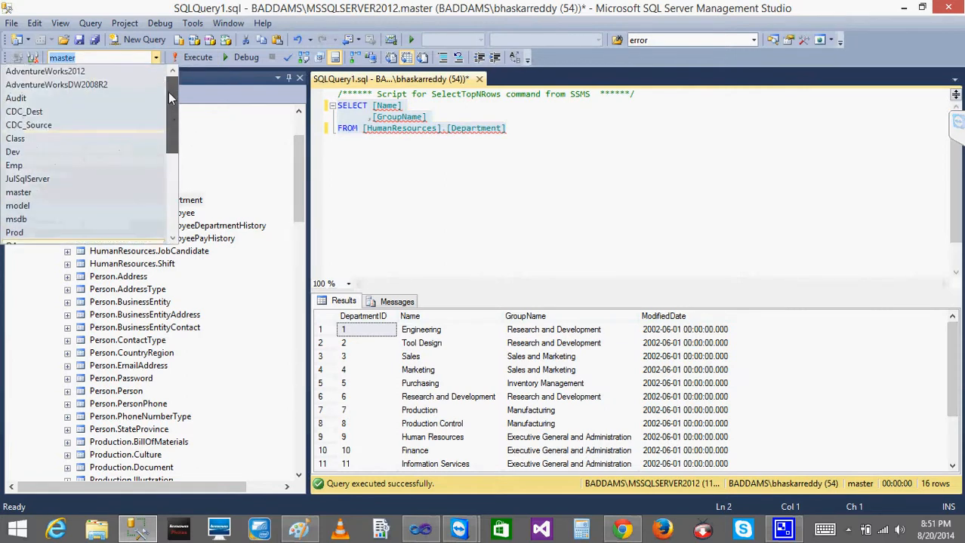
click(103, 73)
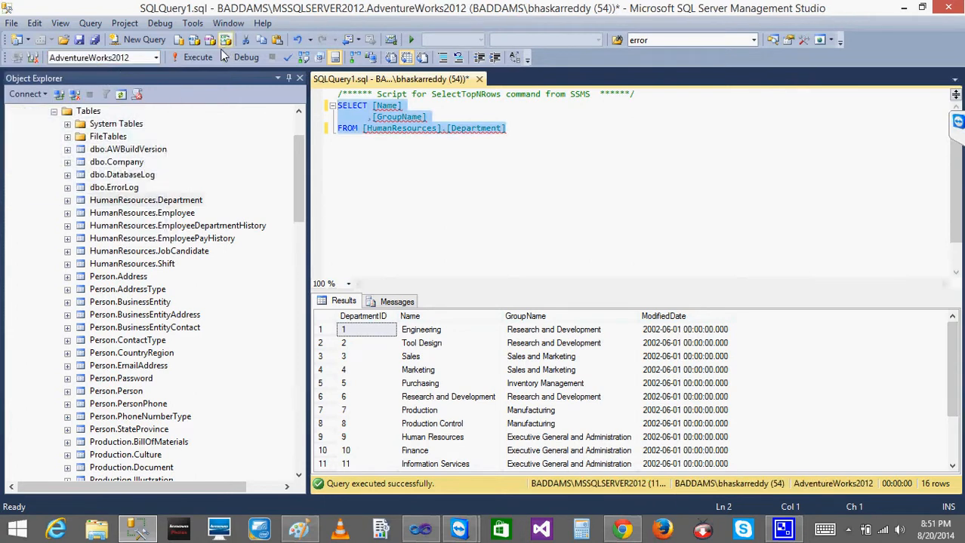
click(195, 57)
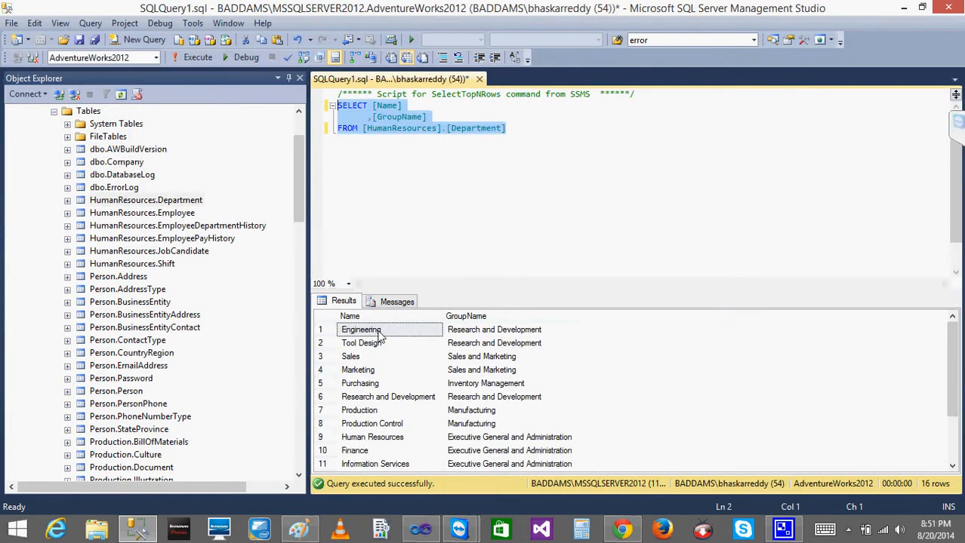
Copy the department query, switch to Visual Studio and select the report's Datasets folder.
drag(507, 129, 330, 111)
key(ctrl+c)
click(421, 530)
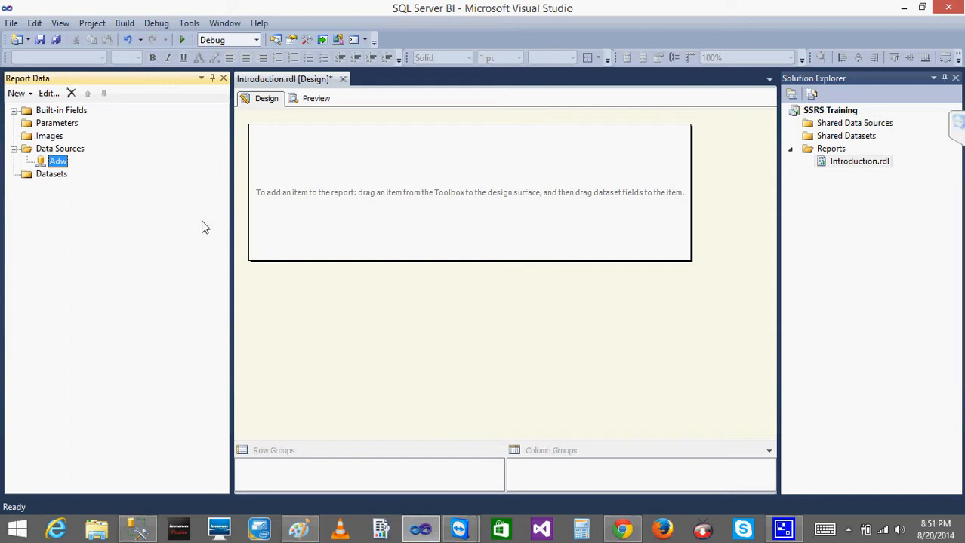
click(53, 175)
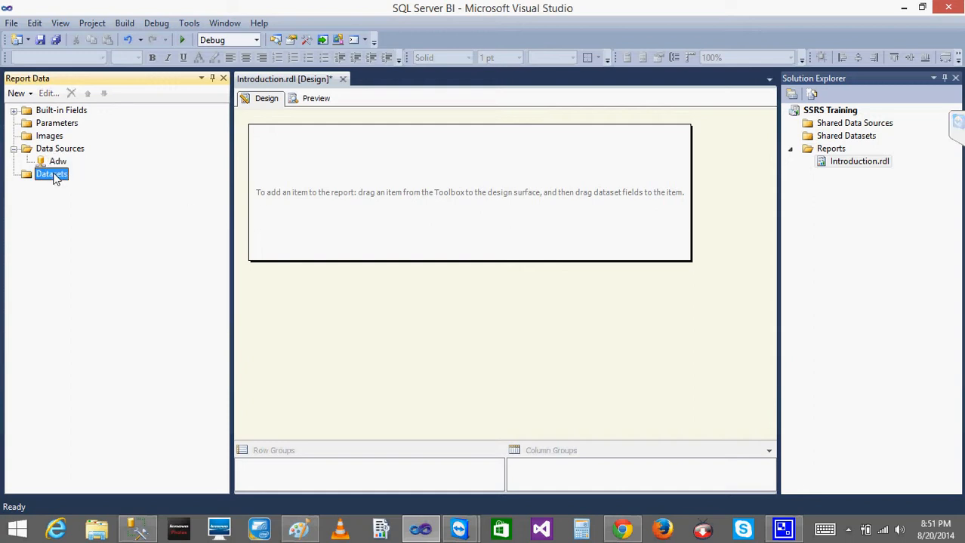
Rerun the department query in Management Studio to review its output and return to the report in Visual Studio.
click(138, 528)
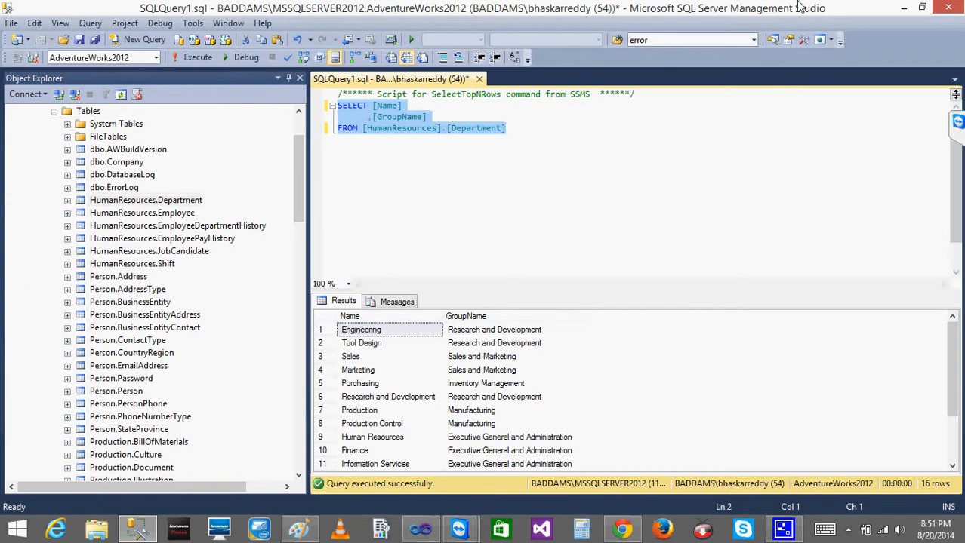
click(905, 8)
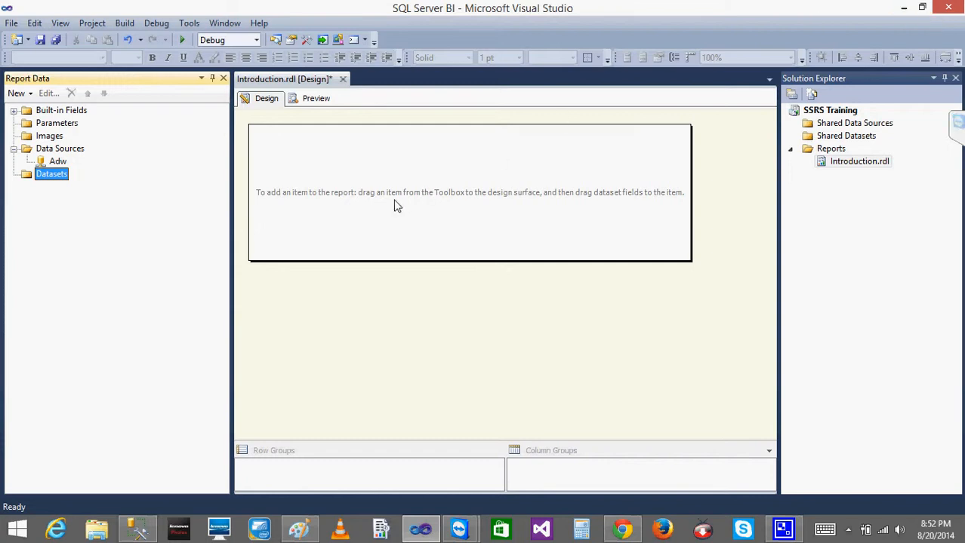
click(138, 529)
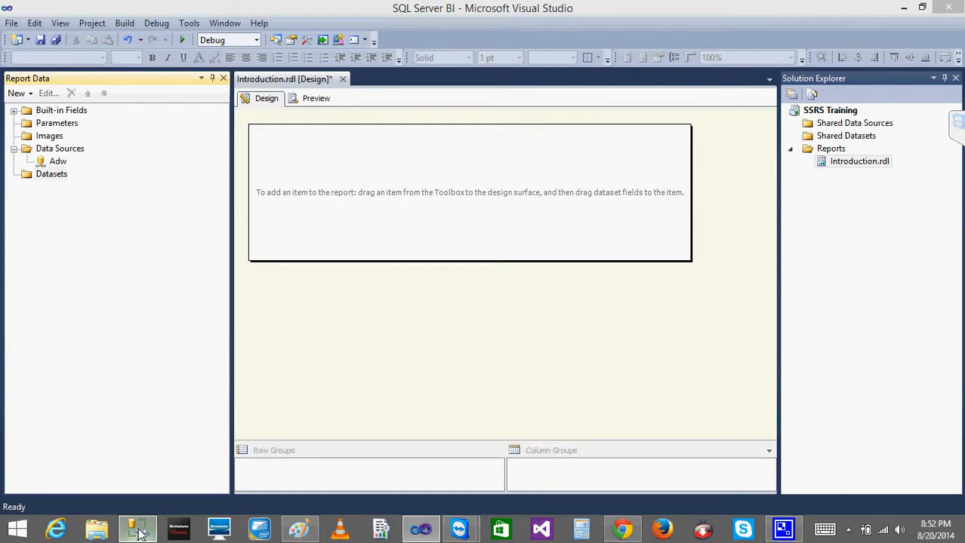
click(178, 59)
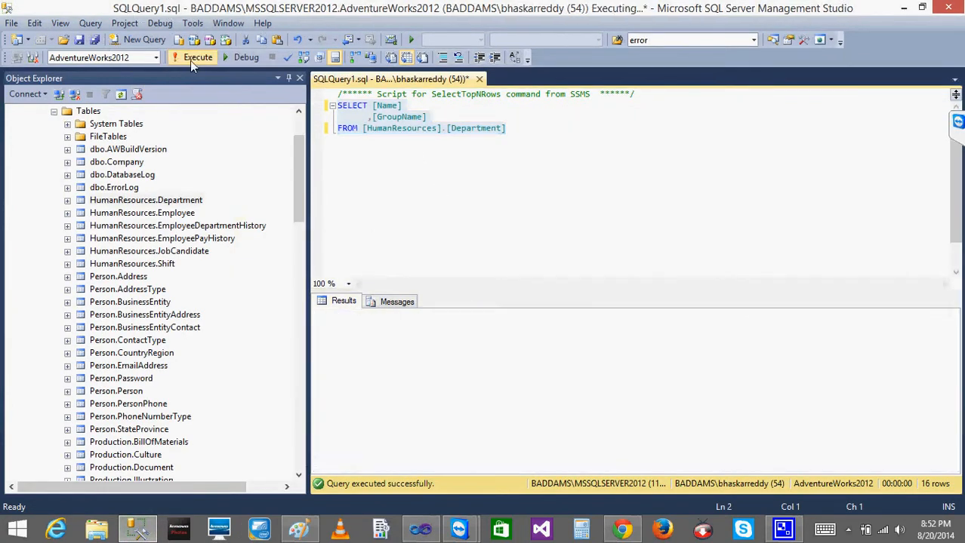
click(904, 6)
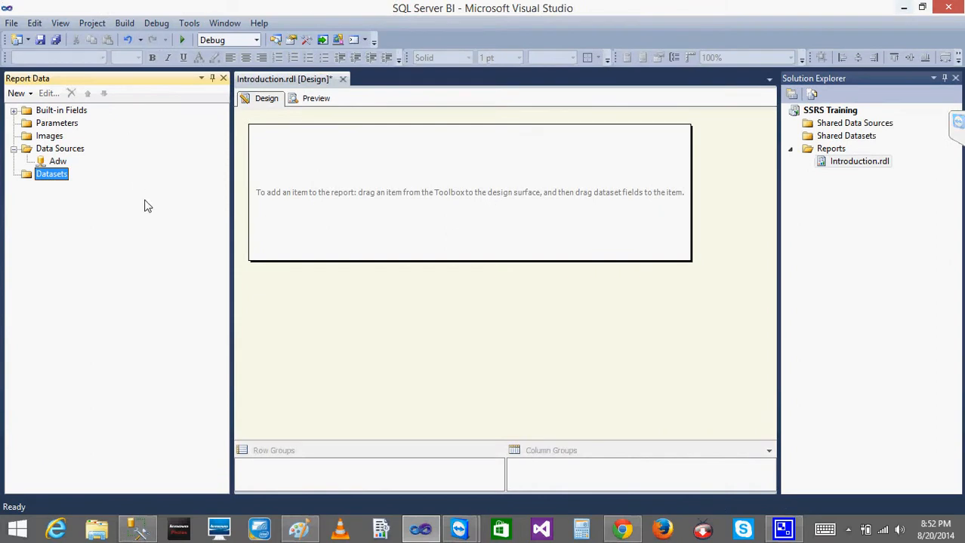
Add a new dataset embedded in the report and set its data source to Adw.
right_click(28, 175)
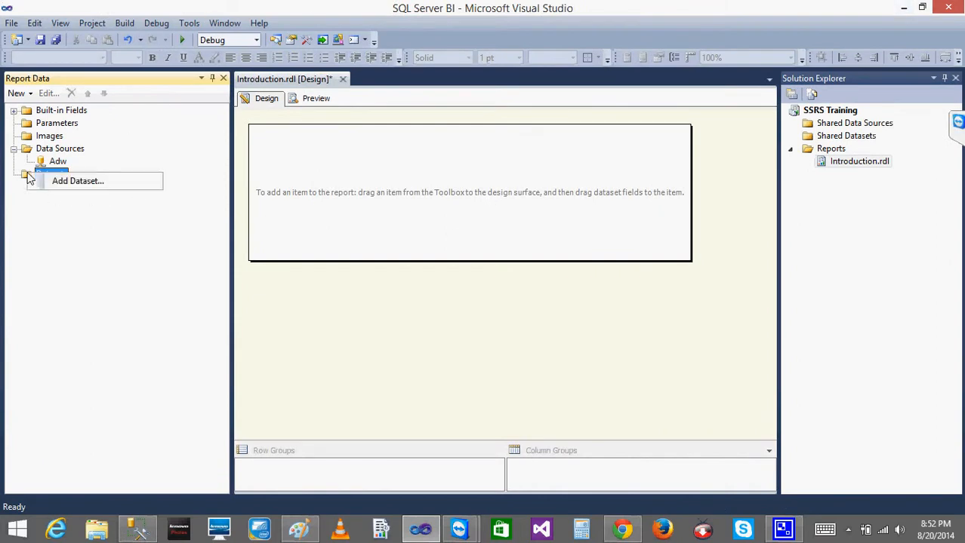
click(74, 181)
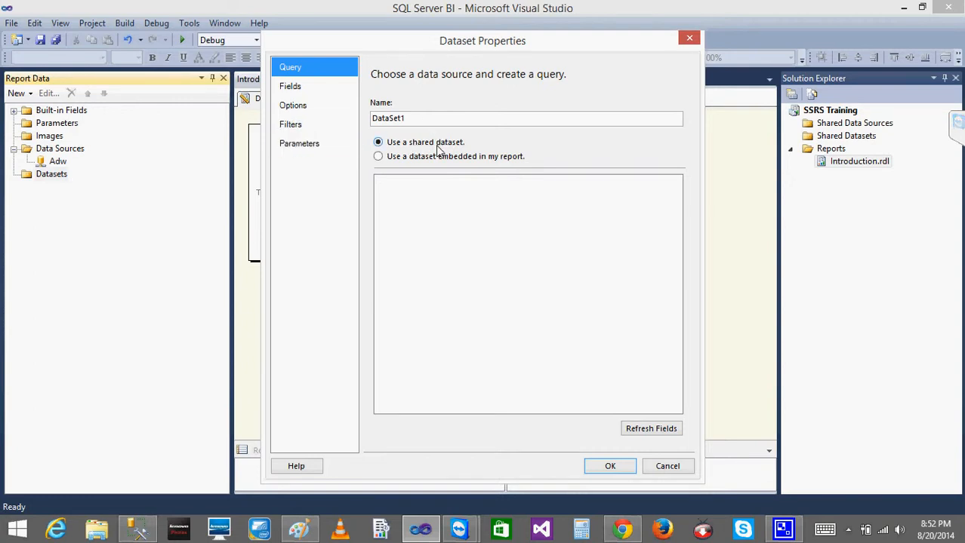
click(378, 157)
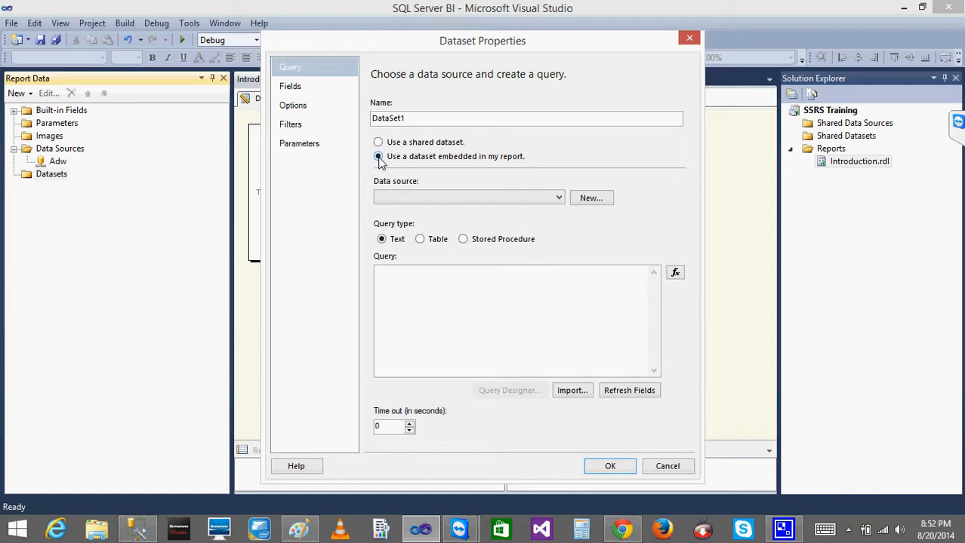
click(435, 198)
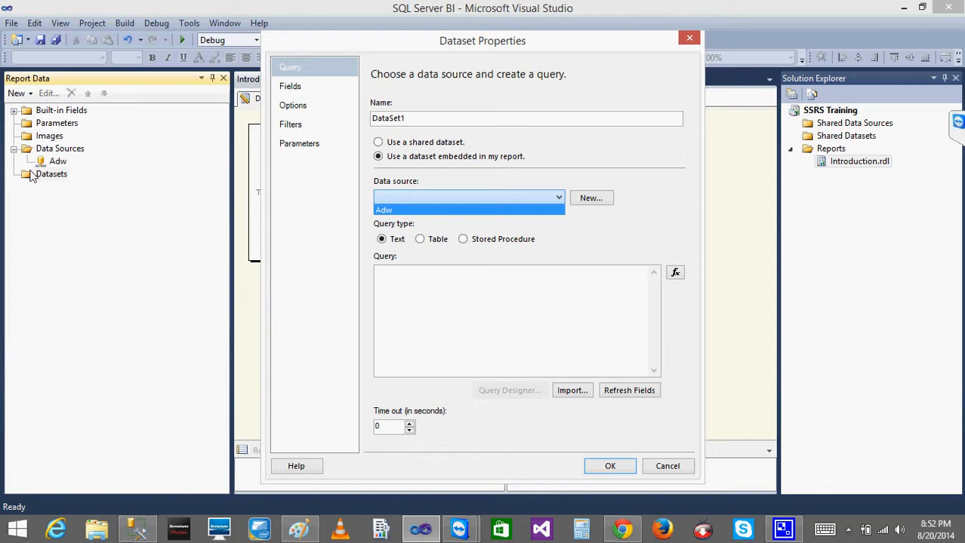
click(382, 210)
Paste the copied department query into the dataset's query text and clear it again.
click(435, 307)
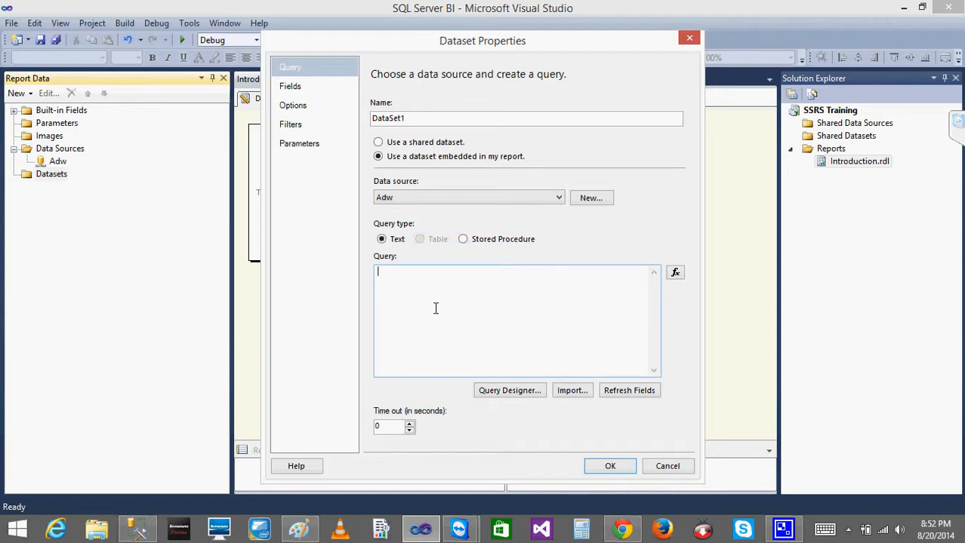
key(ctrl+v)
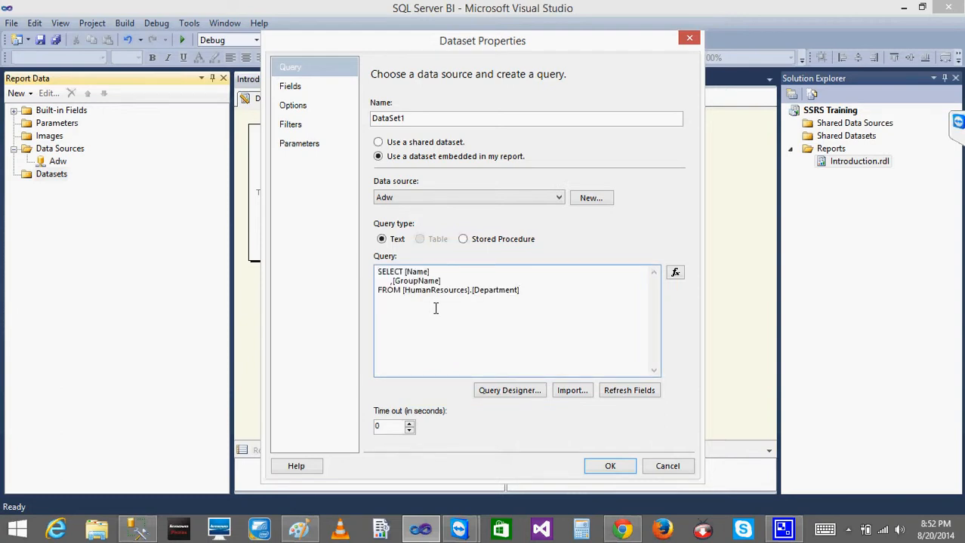
drag(543, 295, 362, 276)
key(Delete)
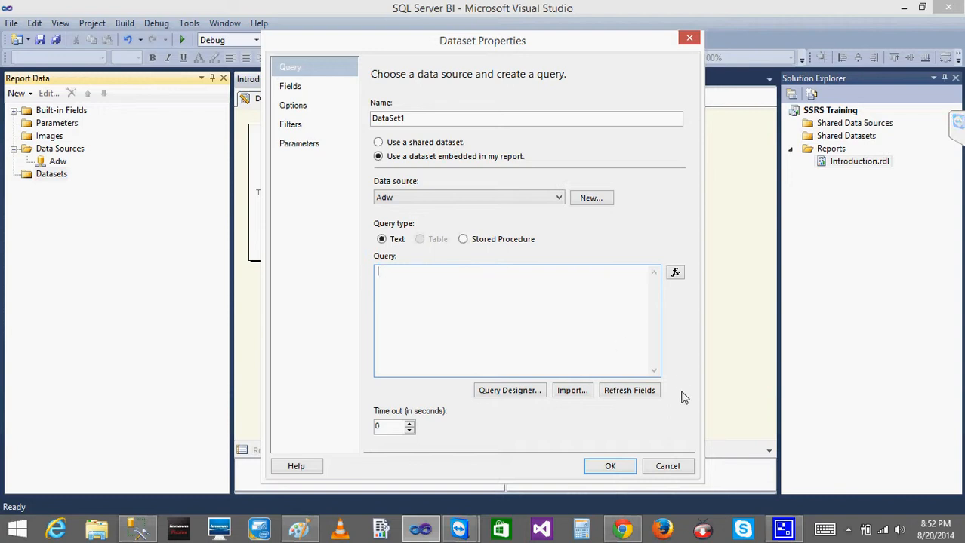
Open the Query Designer for the dataset and add the Department (HumanResources) table.
click(505, 391)
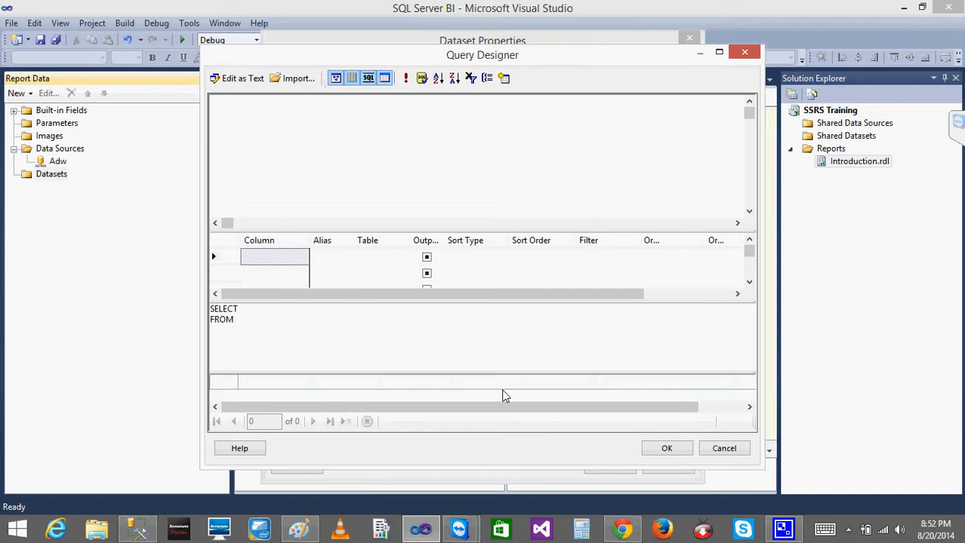
click(504, 79)
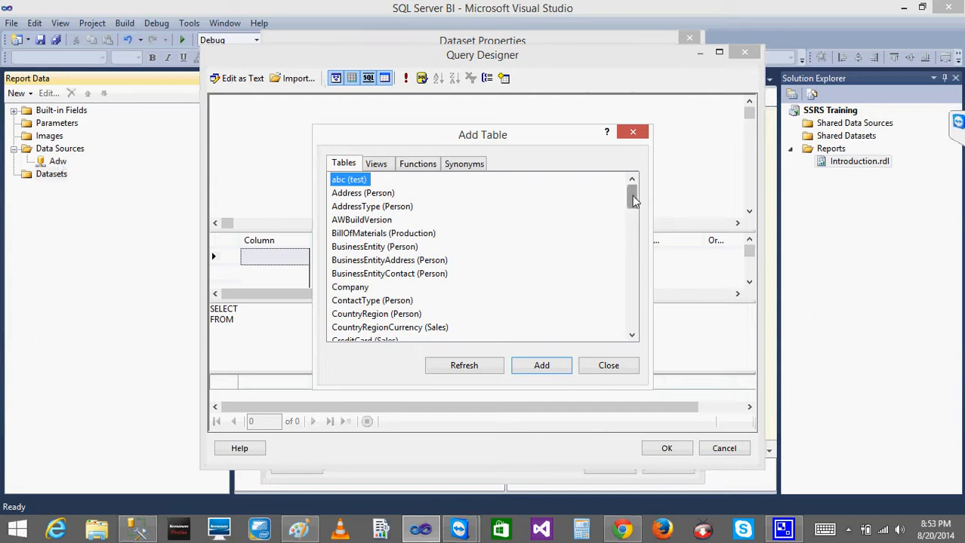
drag(633, 200, 633, 208)
drag(633, 198, 633, 233)
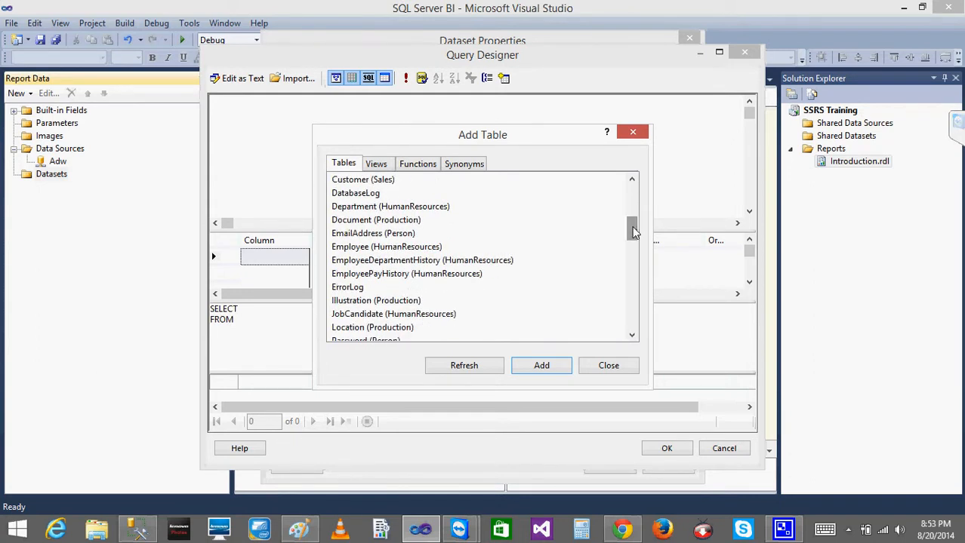
click(345, 211)
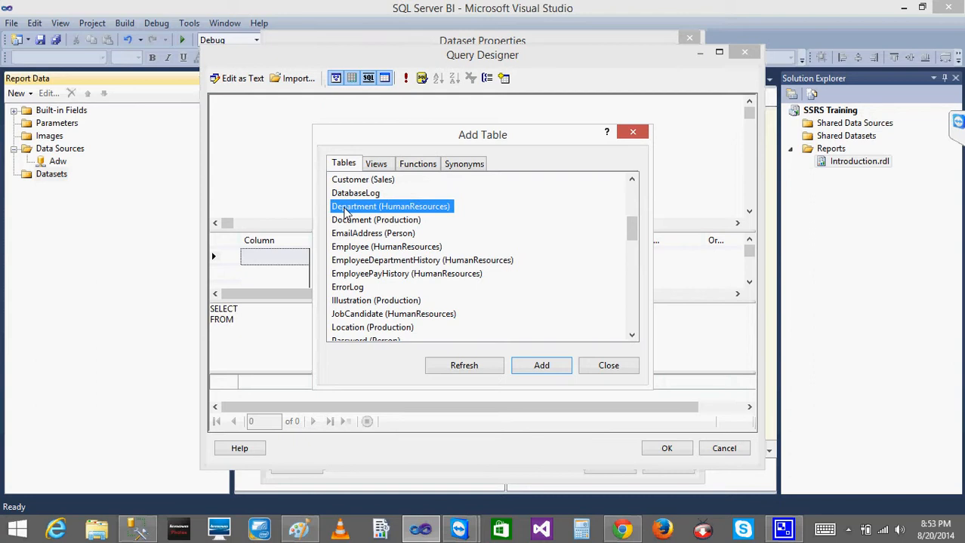
click(535, 367)
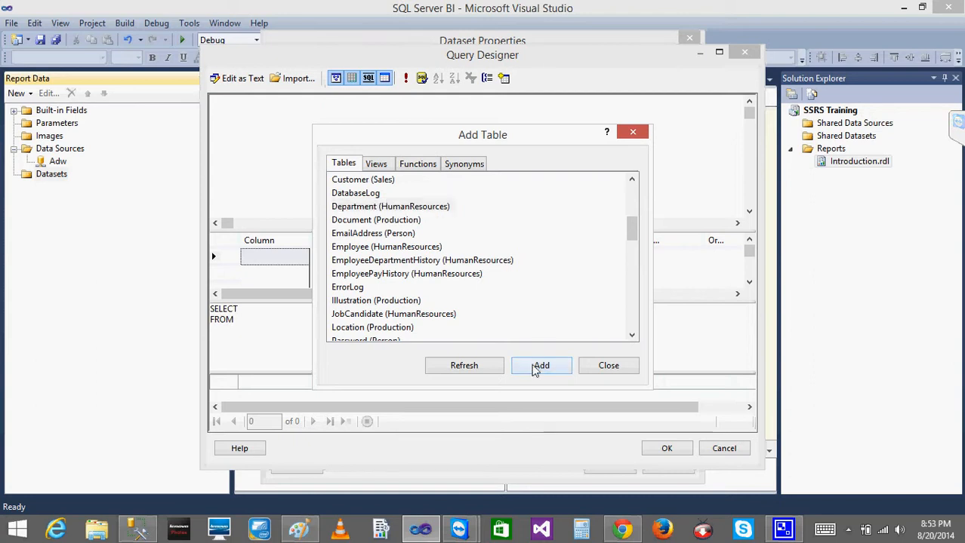
click(608, 368)
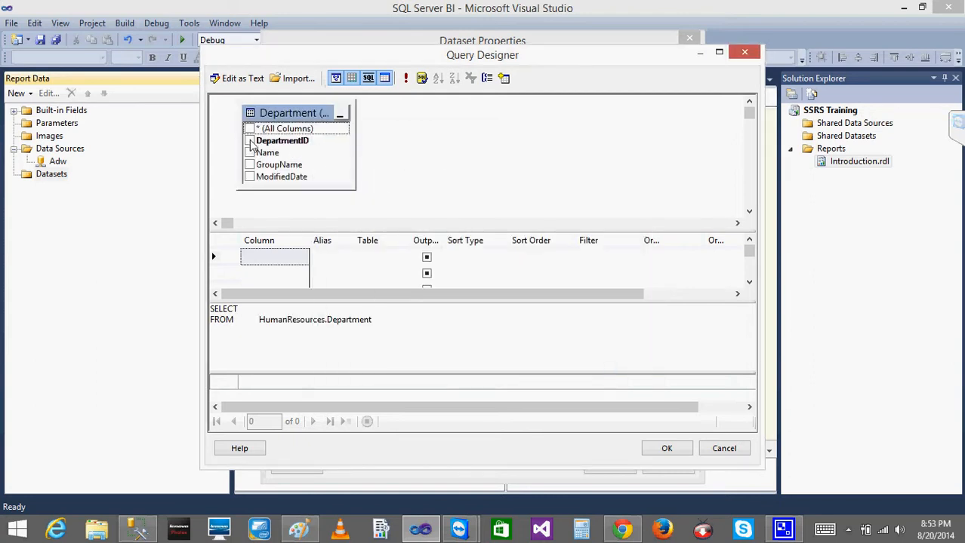
Include the Name and GroupName columns of the Department table in the query output.
drag(380, 321, 200, 313)
click(295, 372)
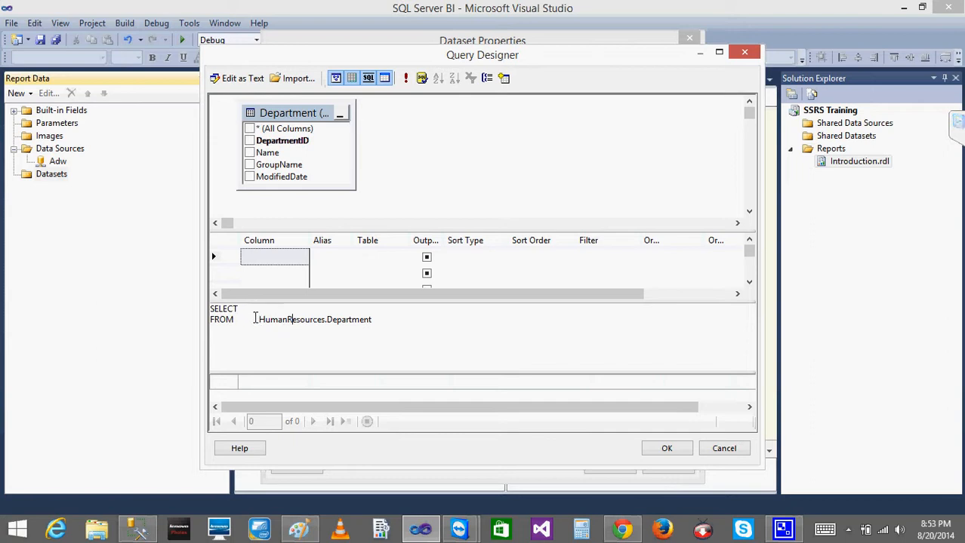
click(250, 153)
click(250, 164)
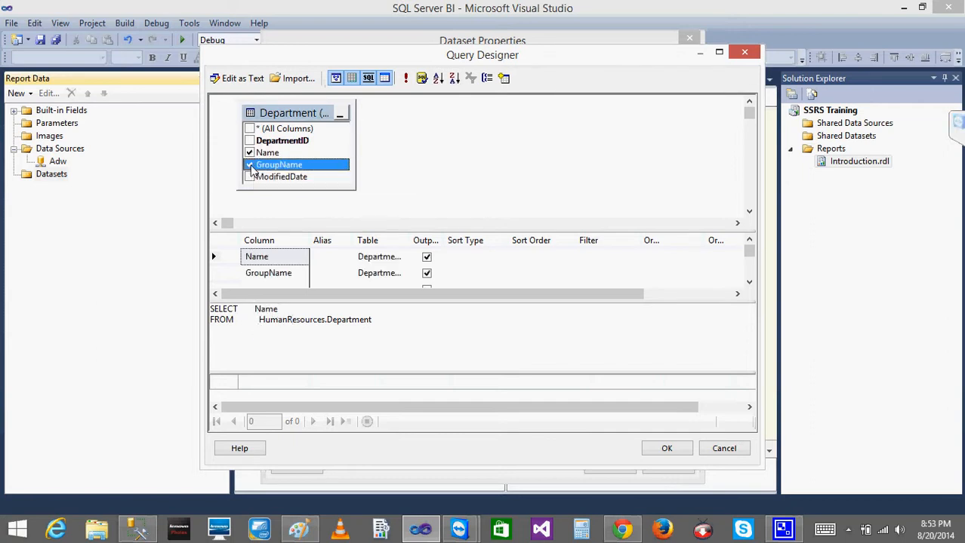
Compare the designer's generated SQL with the department query in SQL Server Management Studio, returning to Visual Studio.
key(alt+Tab)
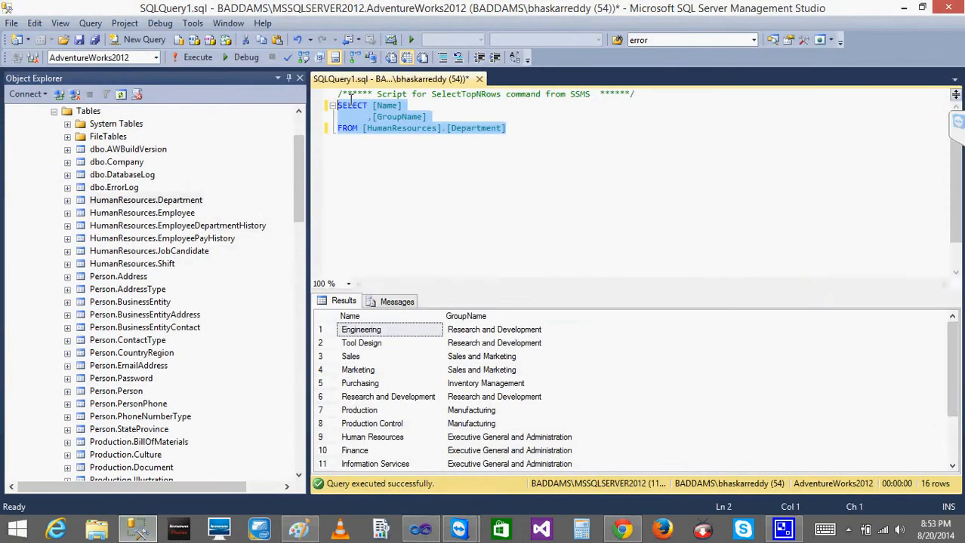
click(365, 106)
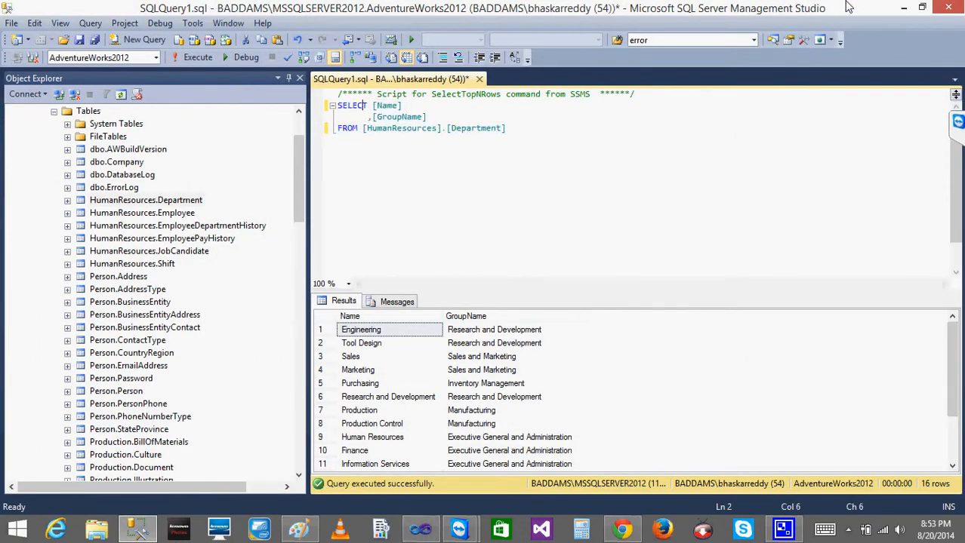
click(903, 9)
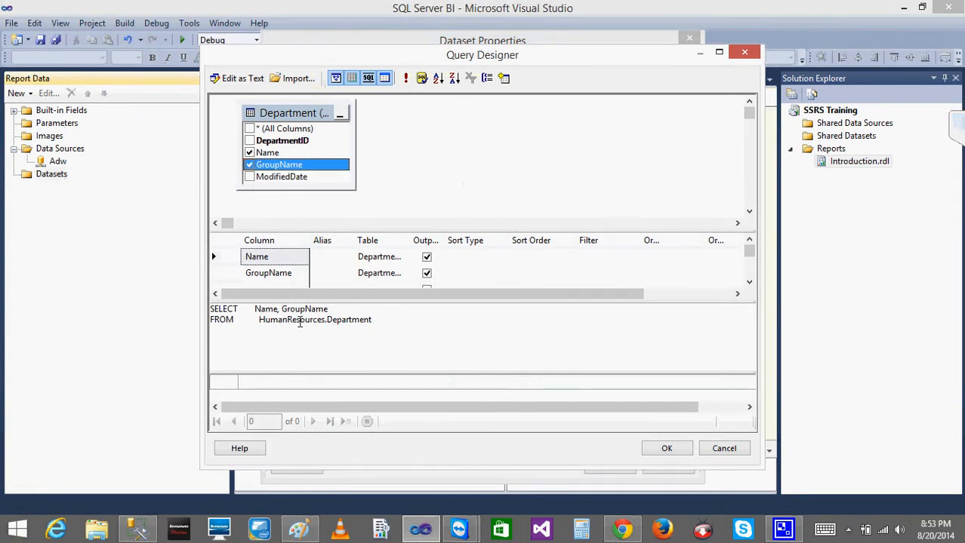
drag(387, 319, 211, 309)
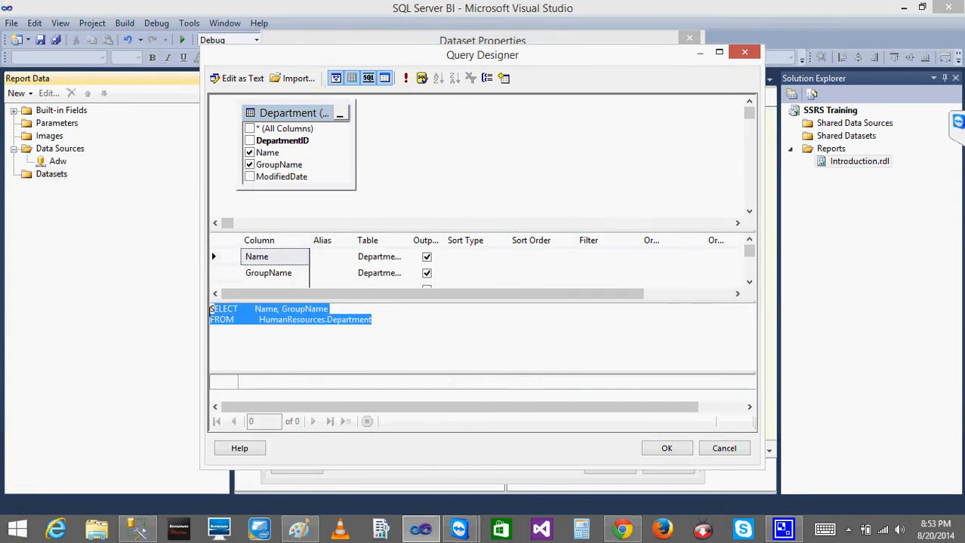
click(445, 186)
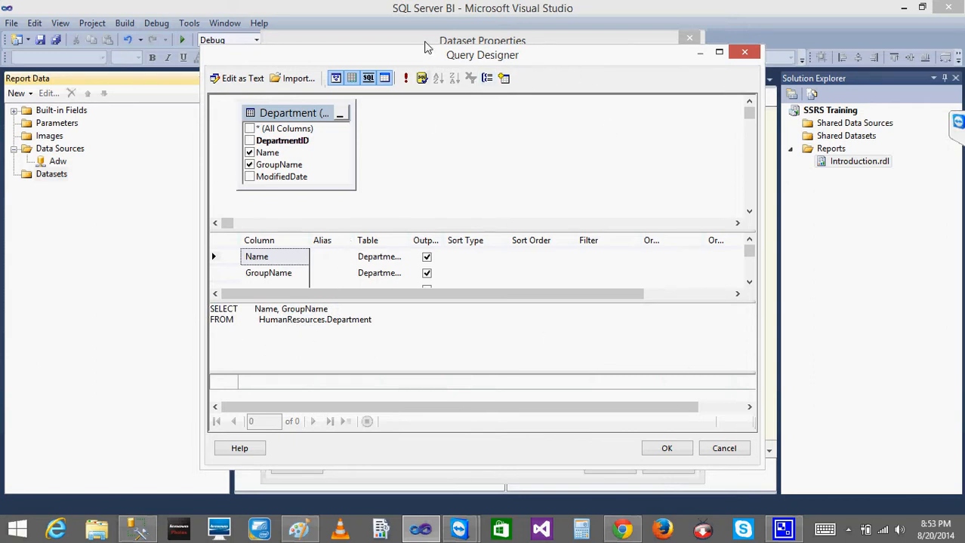
Run the designed query, enlarge the results area to review the rows, and accept the query and the dataset.
click(405, 80)
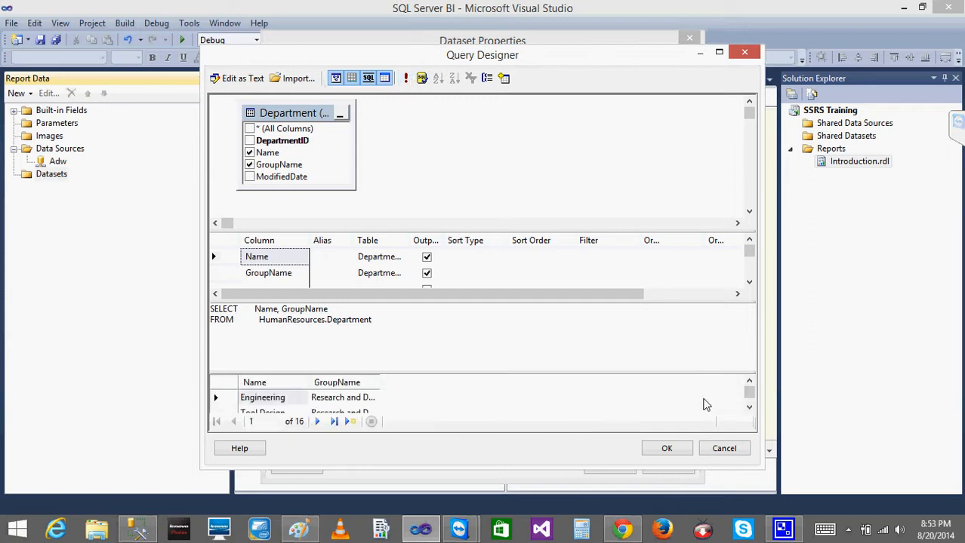
mouse_move(749, 393)
mouse_down()
mouse_move(751, 405)
mouse_move(749, 391)
mouse_up()
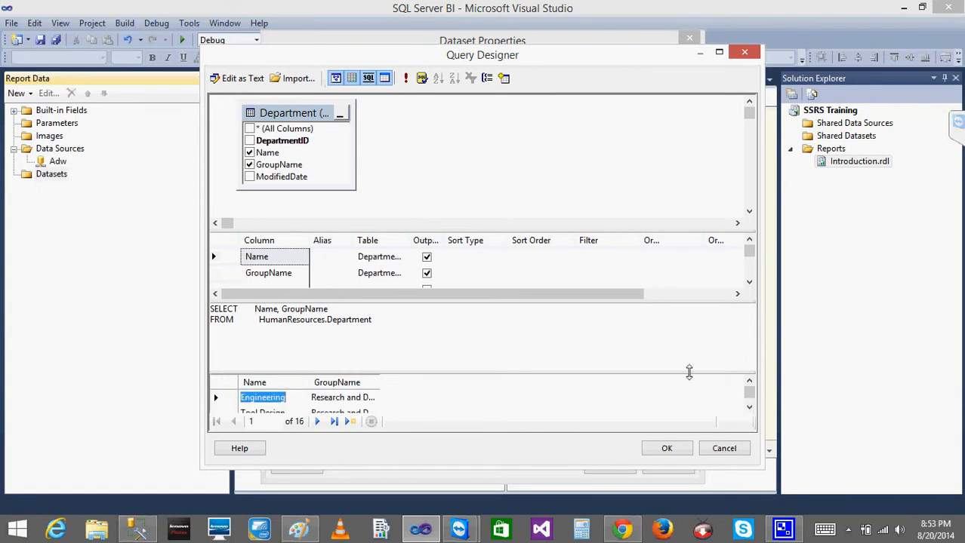
drag(687, 351, 682, 329)
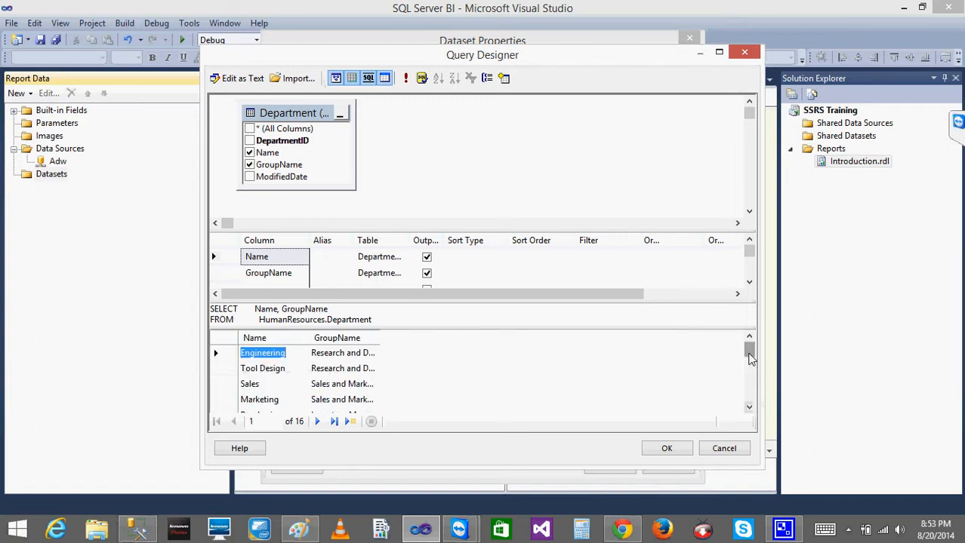
drag(750, 358, 749, 379)
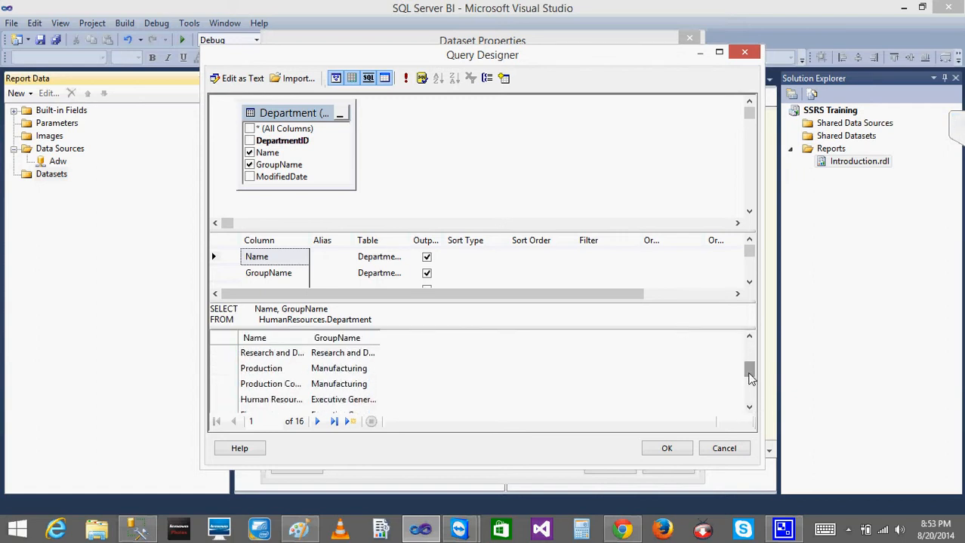
click(667, 450)
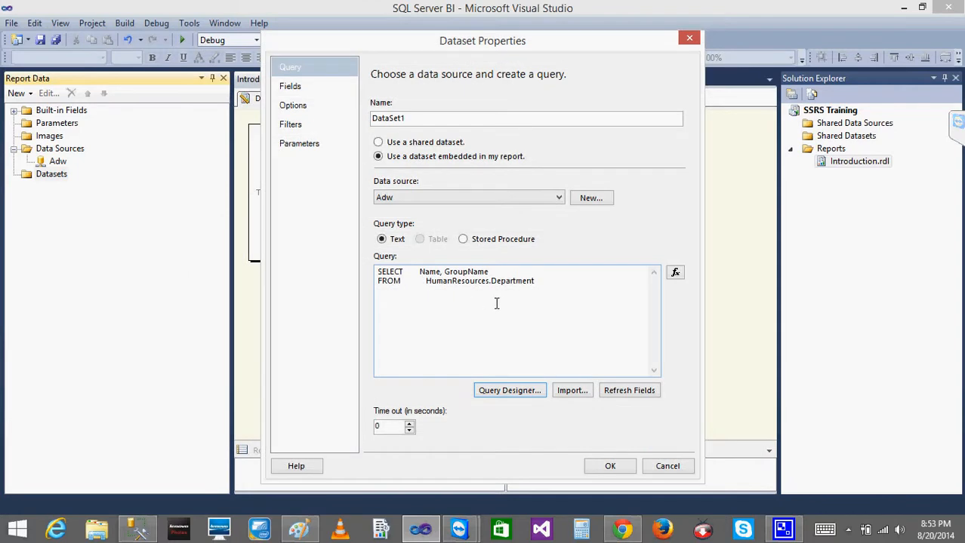
click(610, 467)
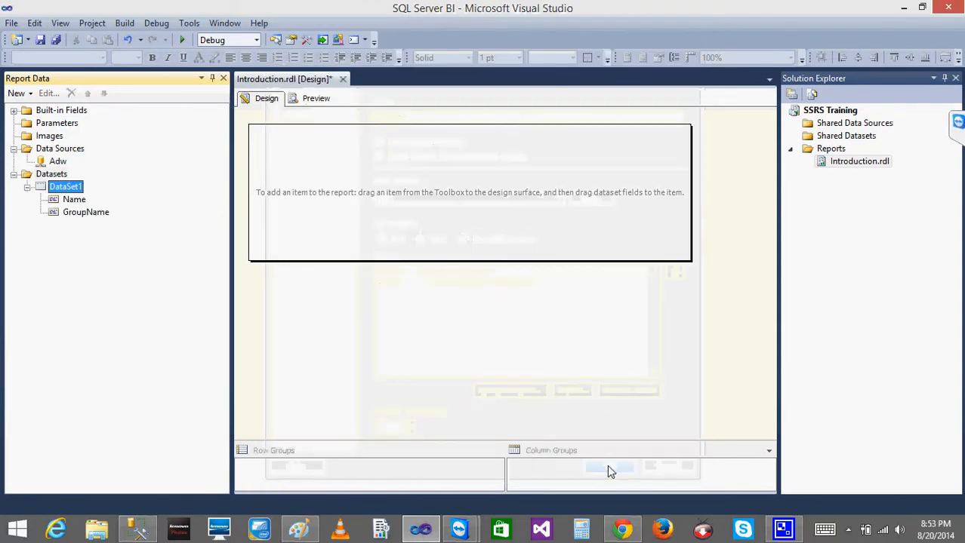
Rename the new dataset to Dept in its properties.
right_click(45, 184)
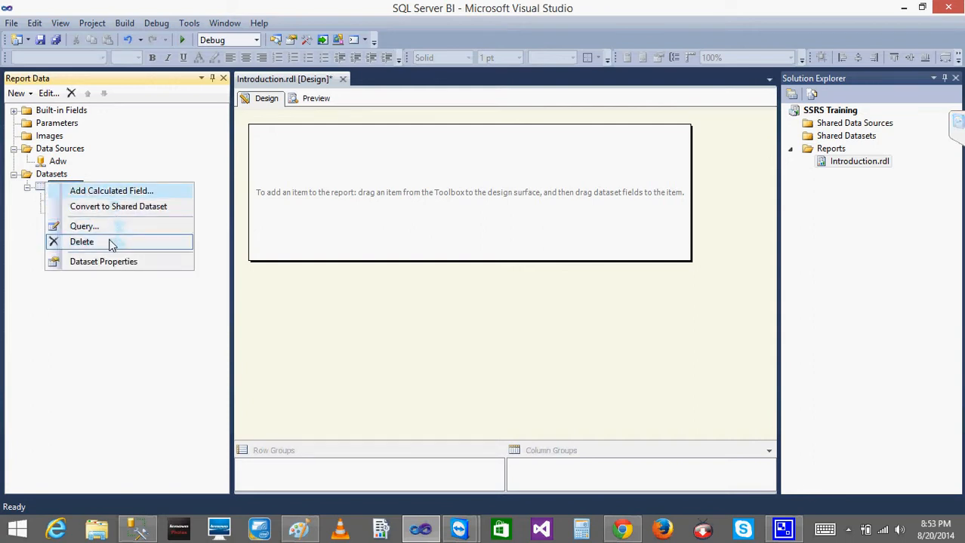
click(104, 262)
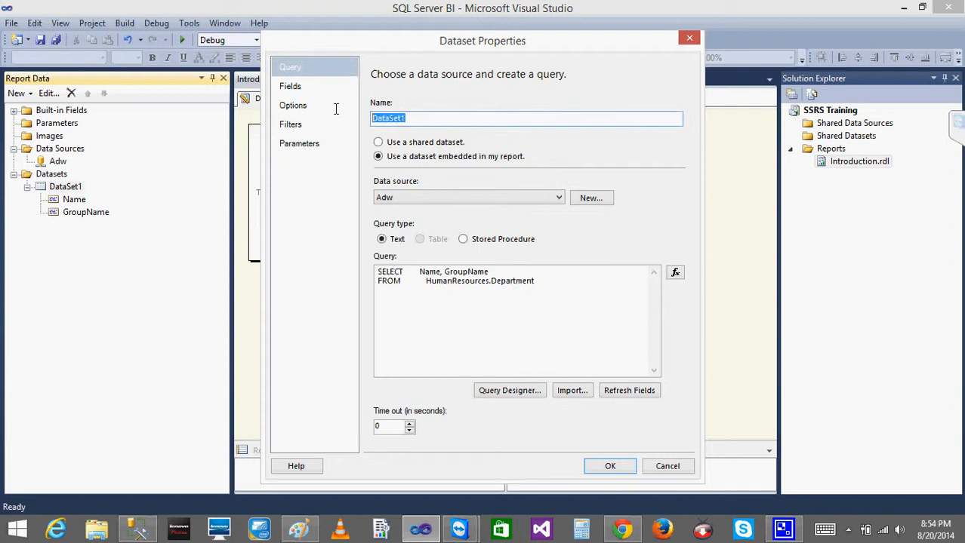
text(dept)
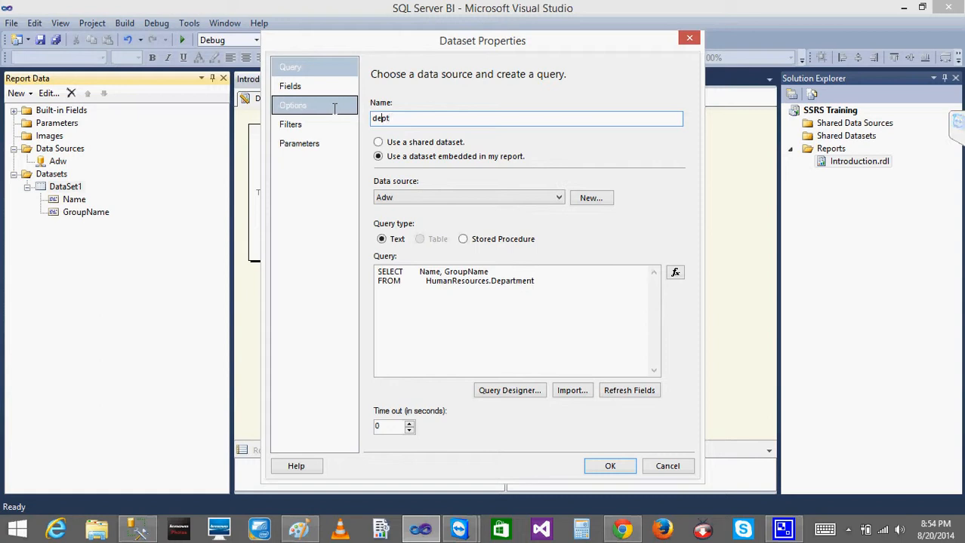
text(D)
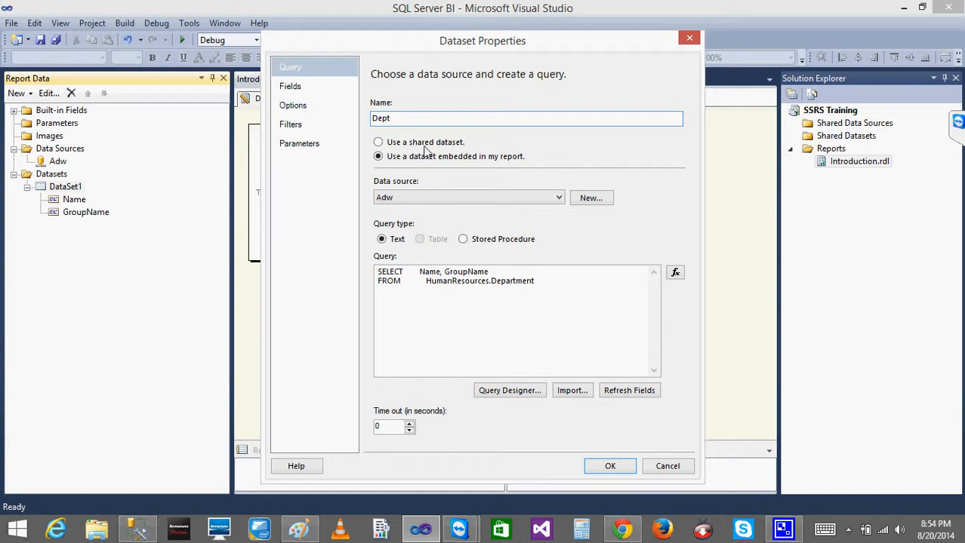
click(611, 466)
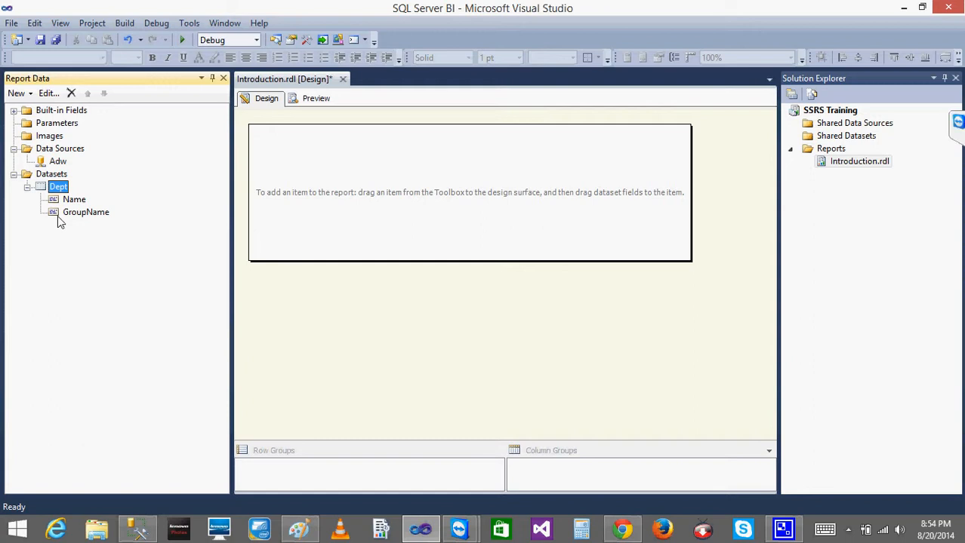
click(301, 82)
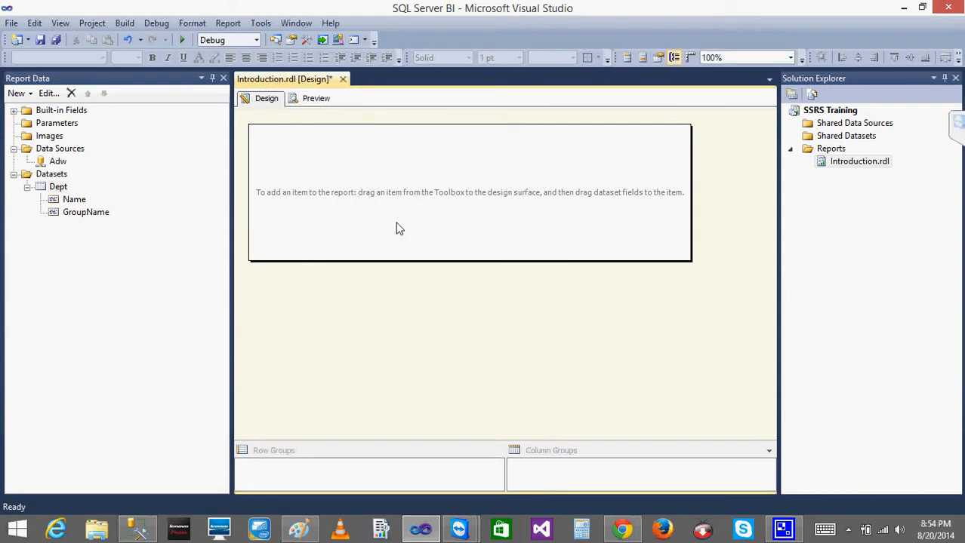
click(61, 201)
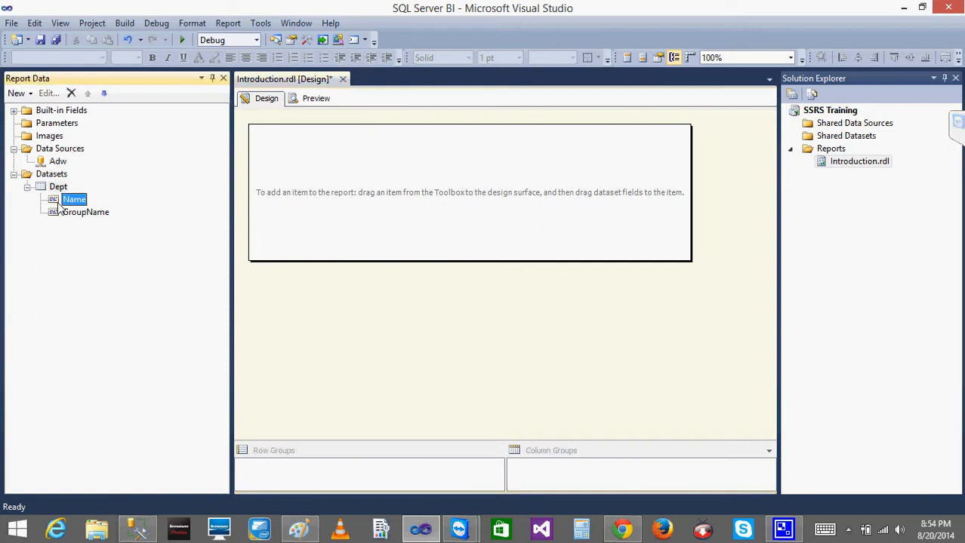
click(52, 162)
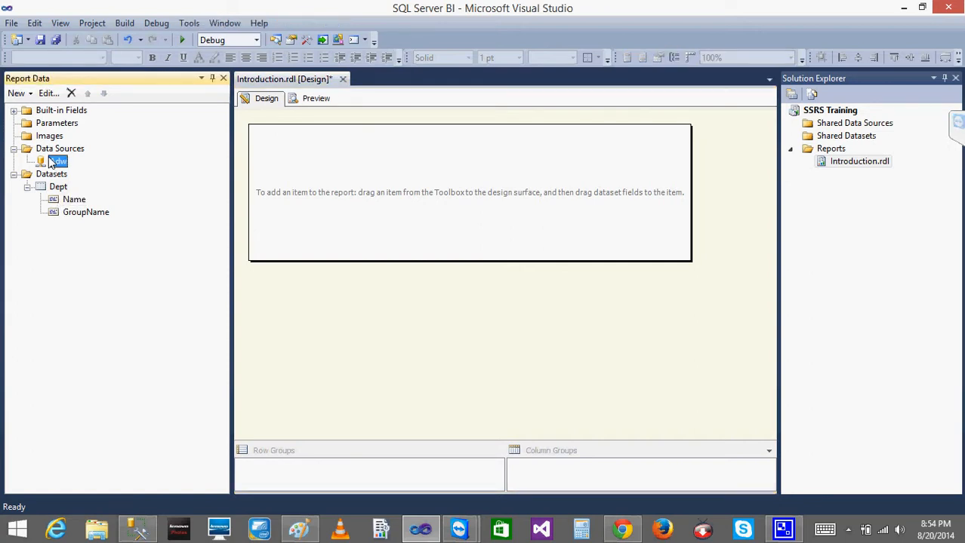
click(64, 190)
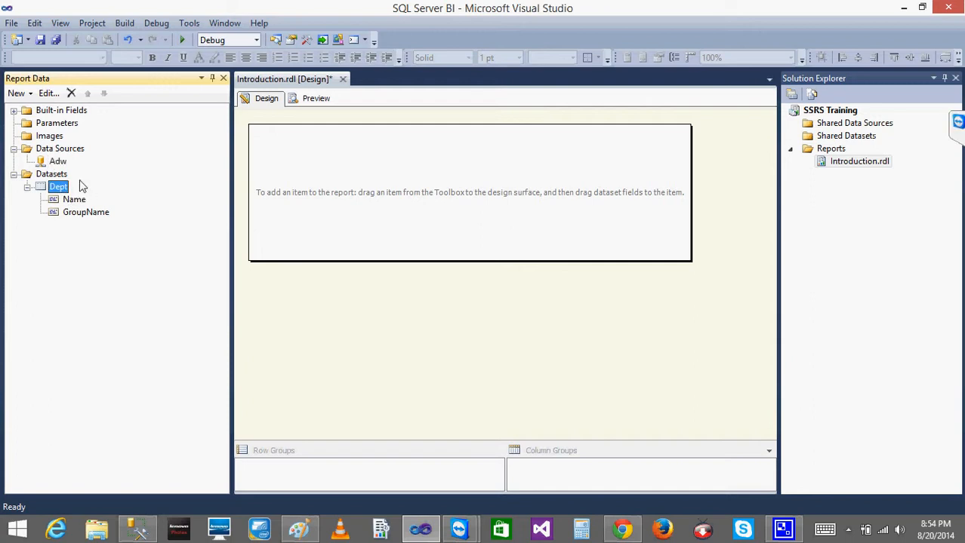
click(61, 164)
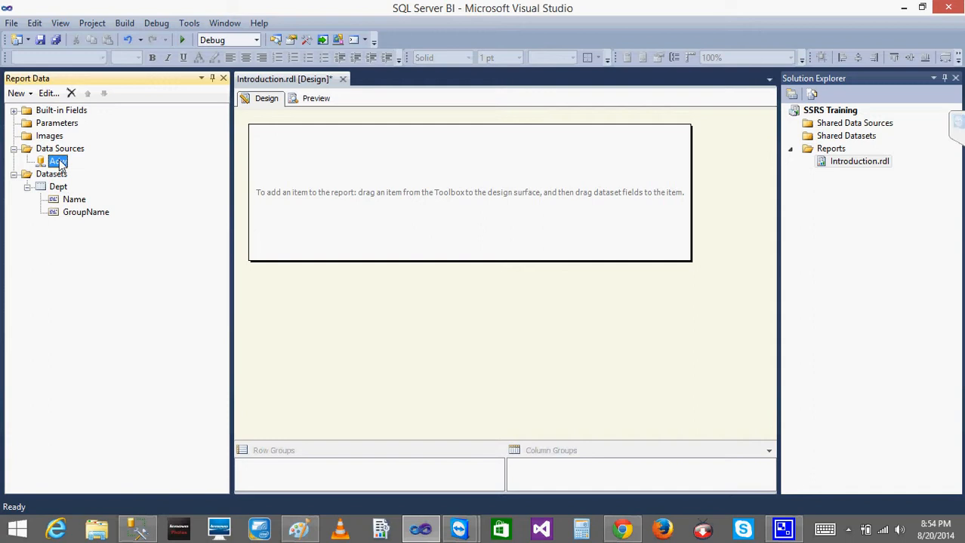
click(58, 189)
click(77, 200)
click(89, 215)
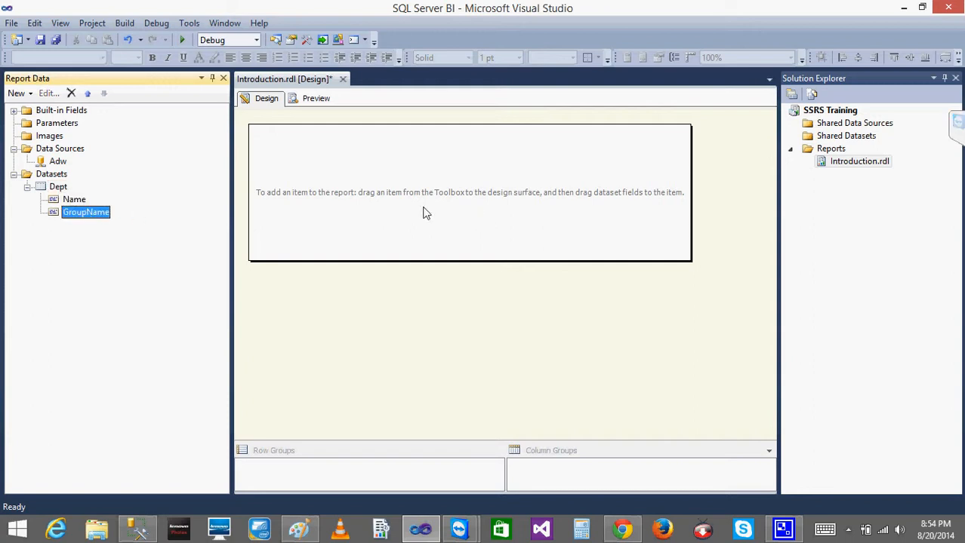
Insert a table into the empty body of the Introduction report.
right_click(341, 183)
mouse_move(434, 236)
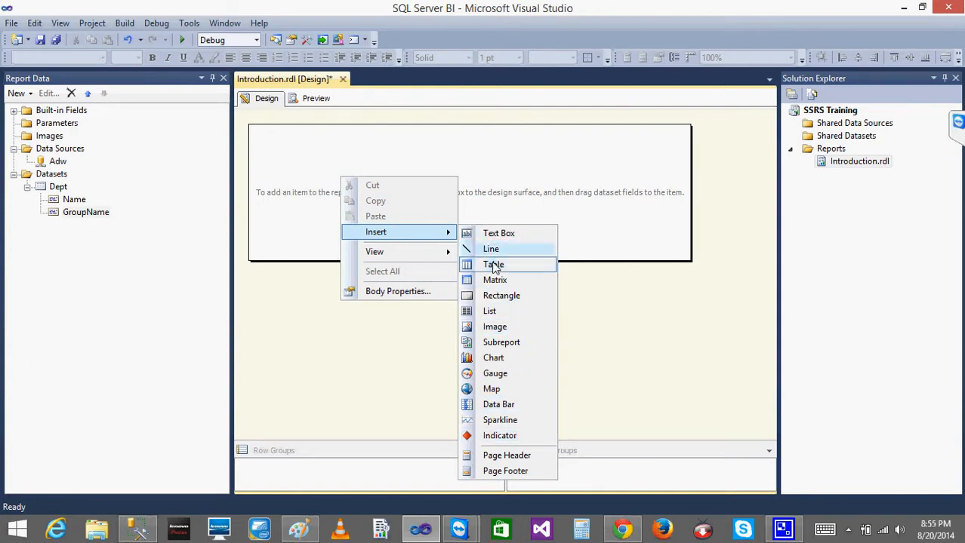
click(261, 140)
right_click(327, 163)
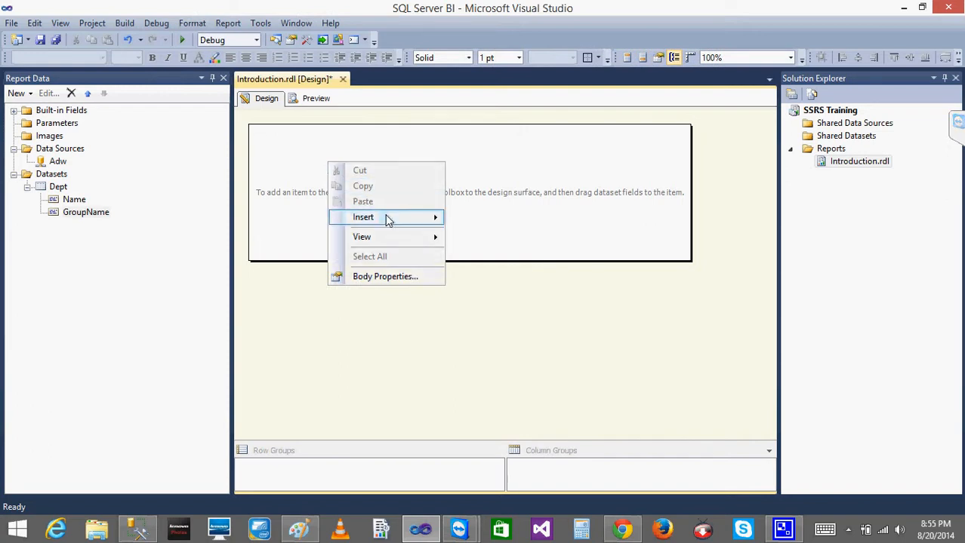
mouse_move(442, 219)
click(502, 250)
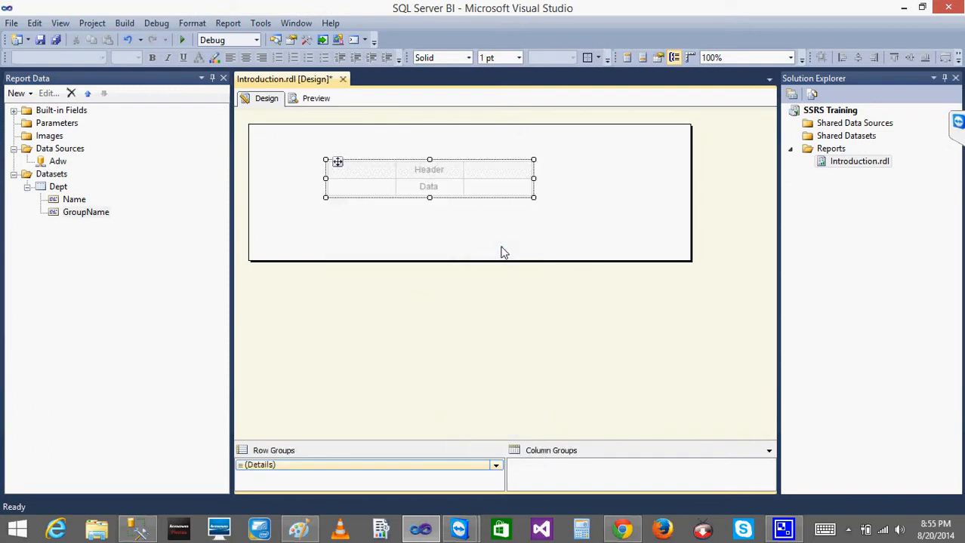
Delete two of the table's three empty columns so a single column is left.
click(356, 194)
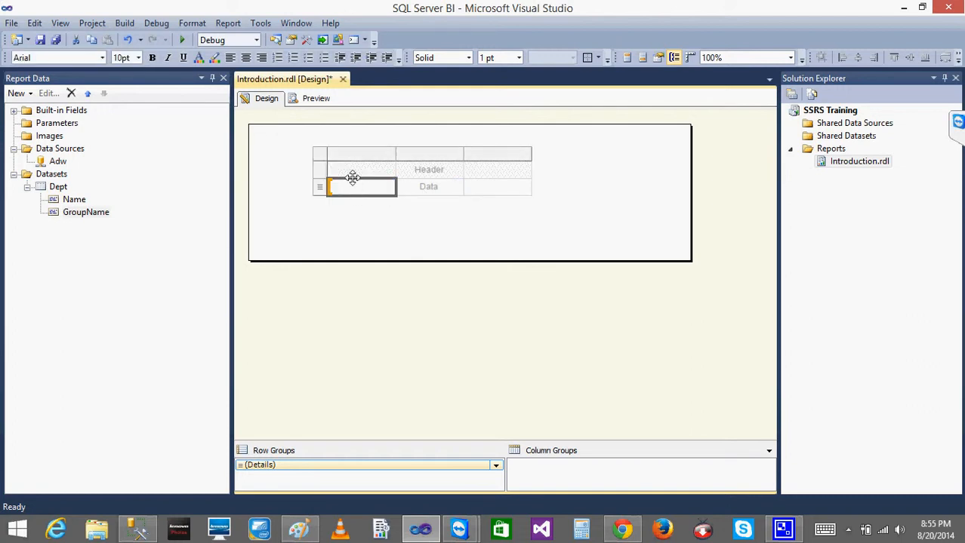
click(320, 169)
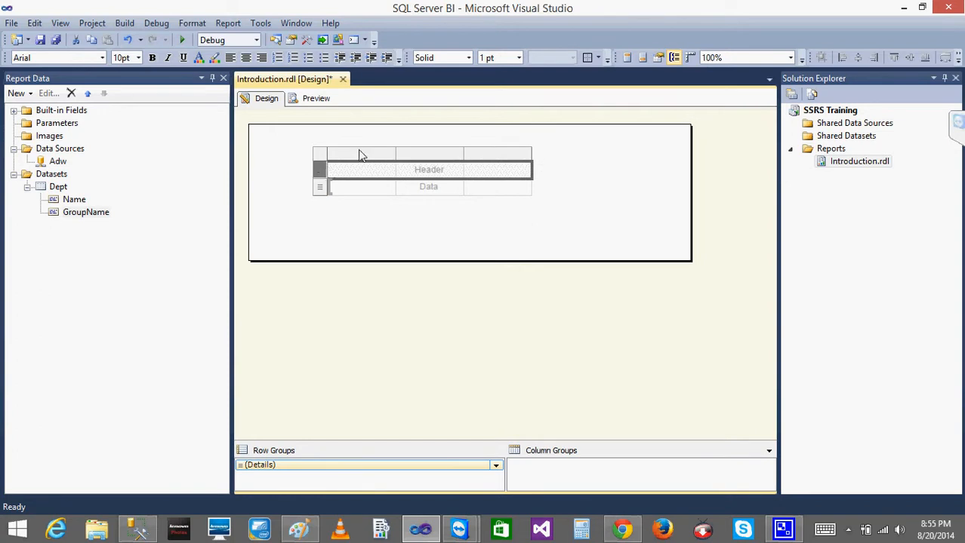
click(381, 154)
click(432, 154)
click(491, 157)
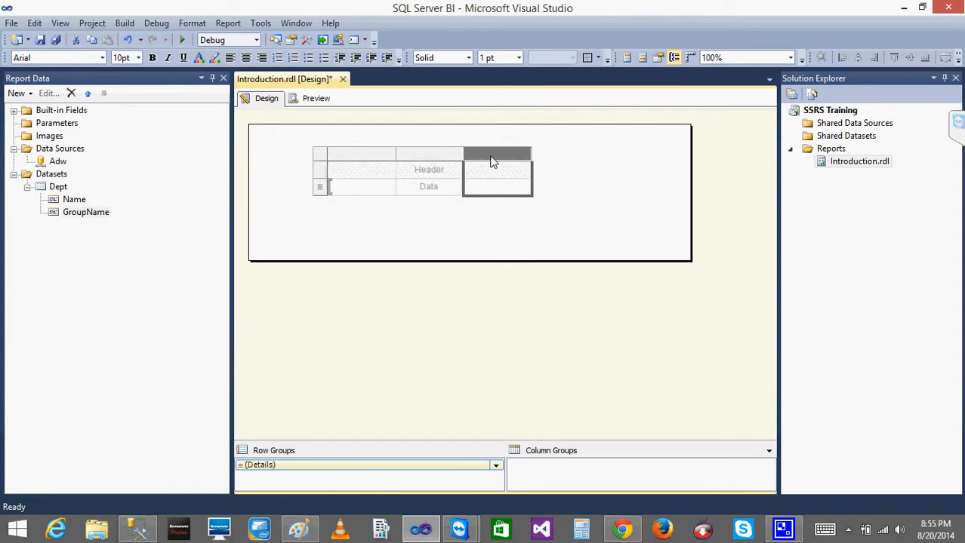
right_click(492, 157)
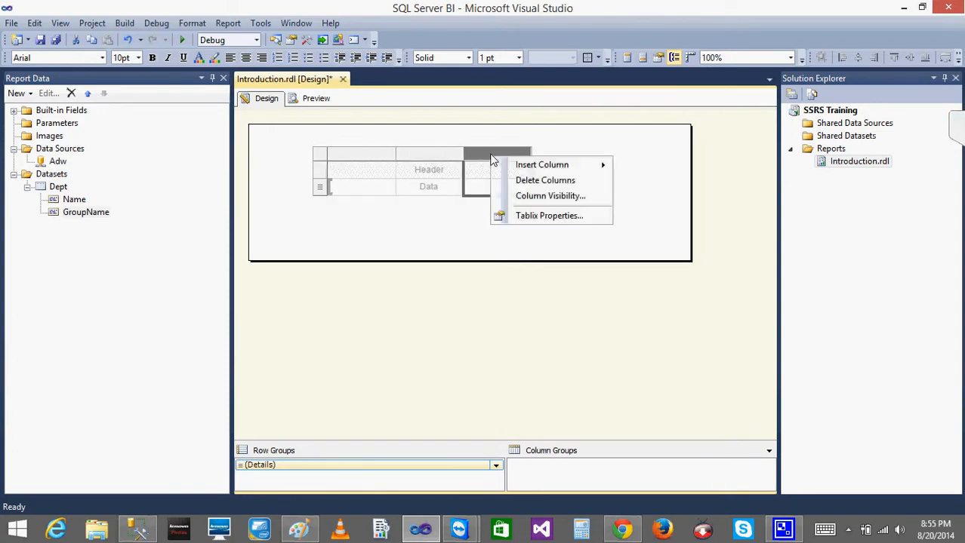
click(551, 182)
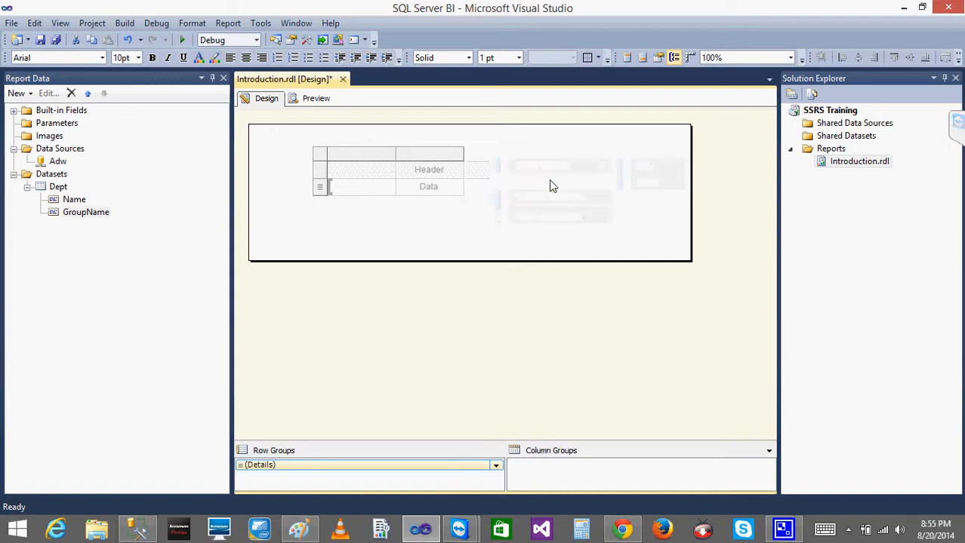
right_click(445, 157)
click(506, 178)
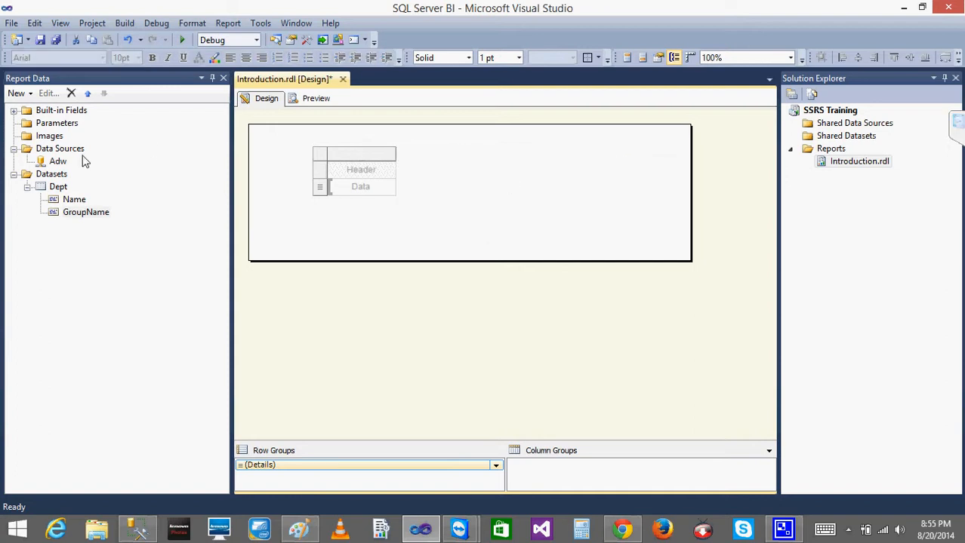
Place the Dept dataset's Name field in the data cell of the table's only column.
drag(84, 211, 356, 178)
click(366, 171)
double_click(350, 167)
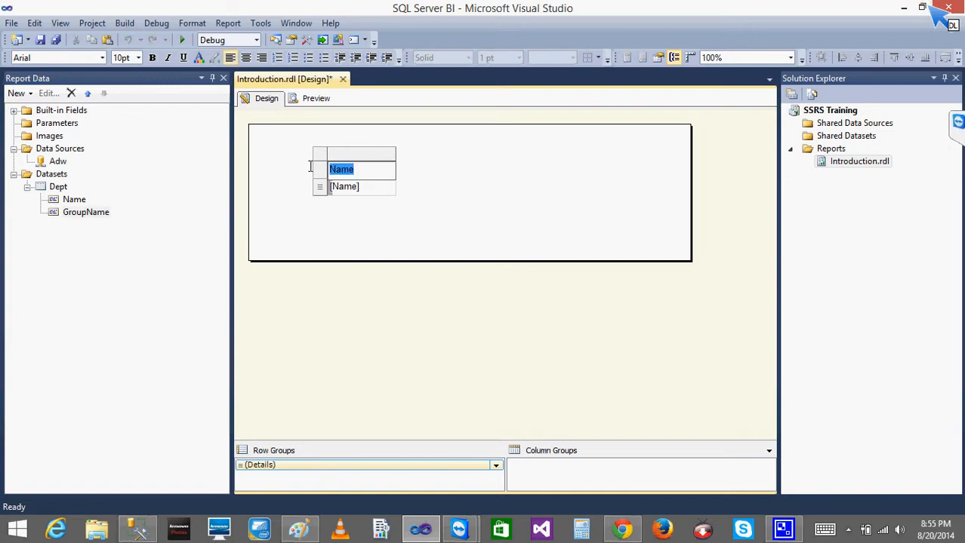
click(369, 194)
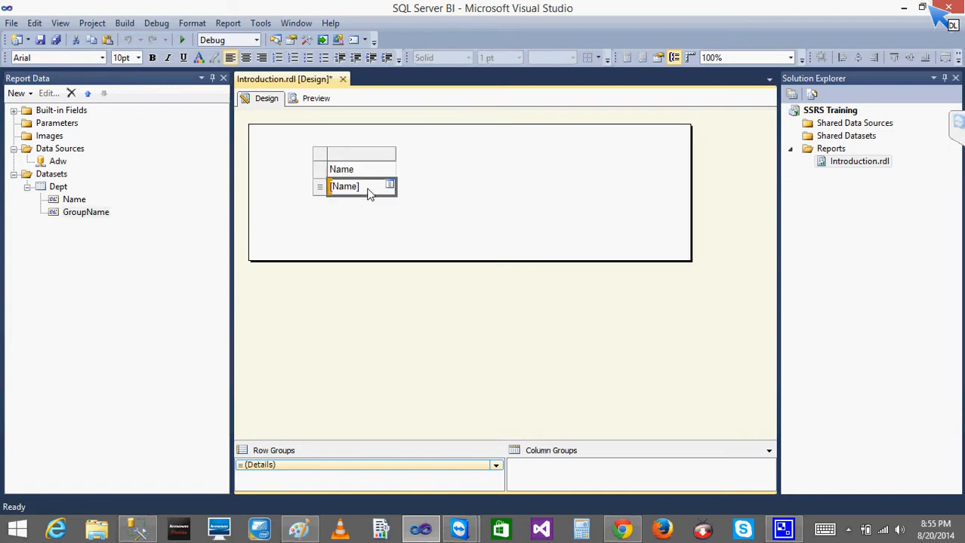
click(352, 225)
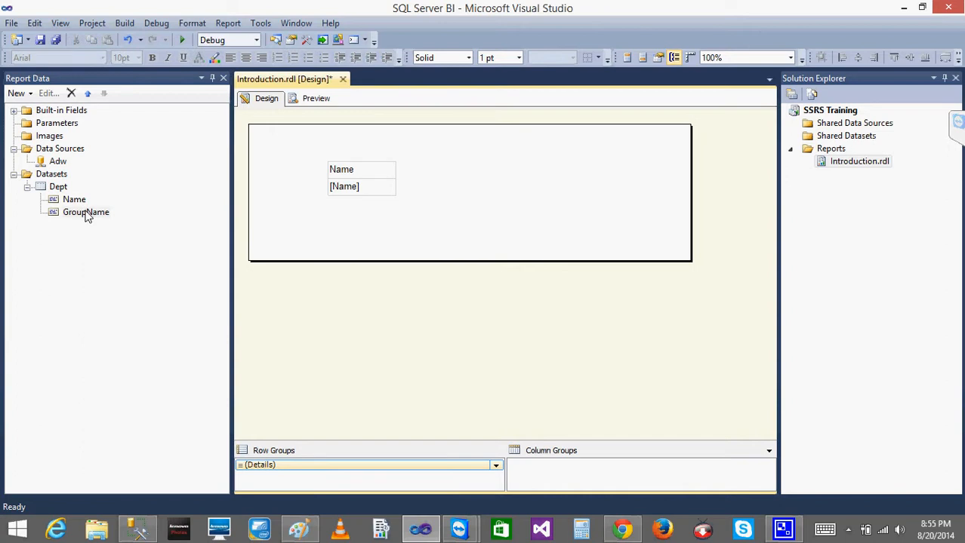
Try adding the GroupName field directly at the edge of the Name column as a new column, undoing each attempt.
drag(79, 217, 394, 190)
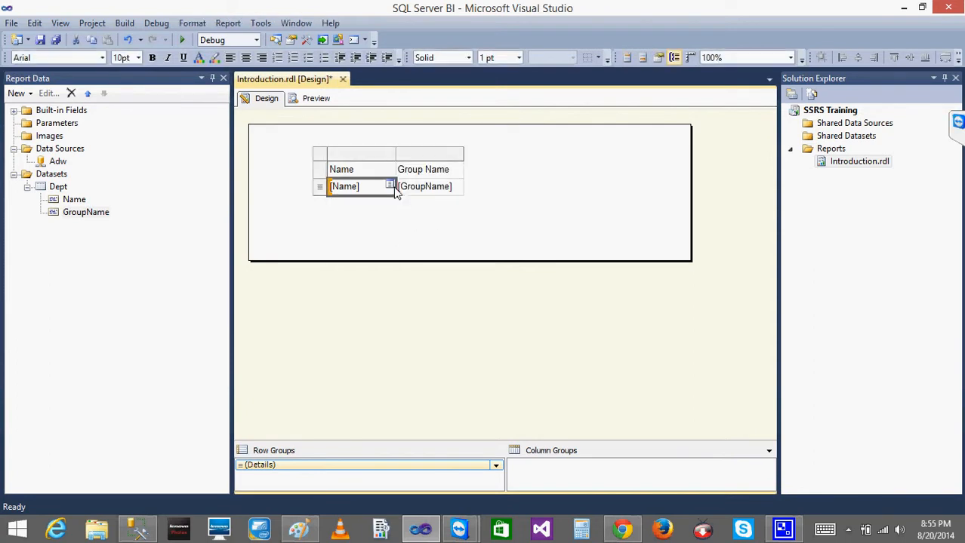
key(ctrl+z)
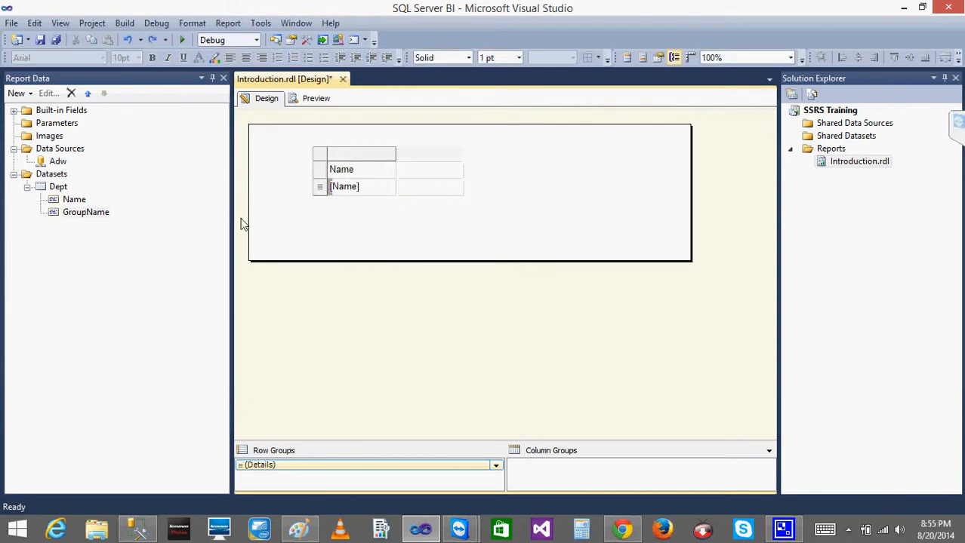
click(97, 213)
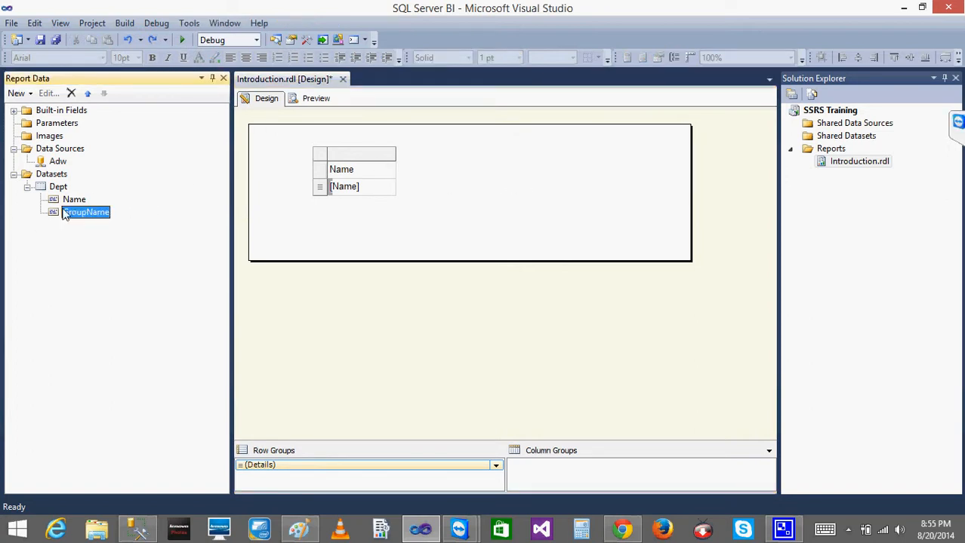
drag(62, 215, 393, 189)
click(409, 213)
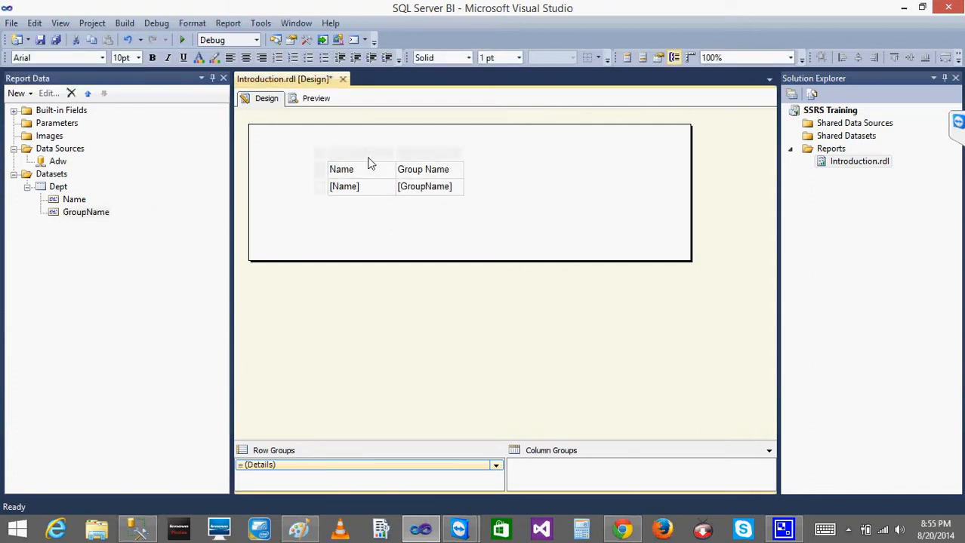
key(ctrl+z)
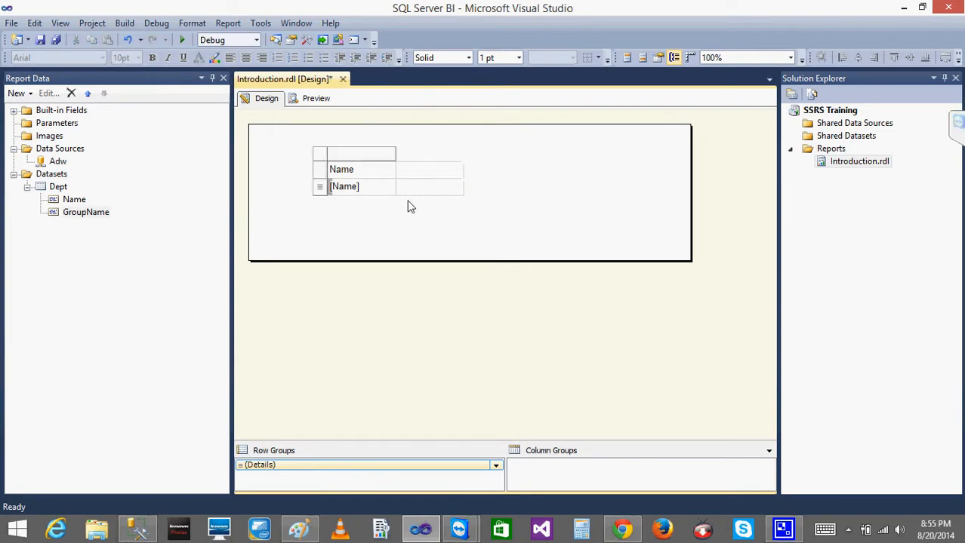
Insert a column to the right of Name and place the GroupName field in its data cell.
click(381, 156)
right_click(381, 157)
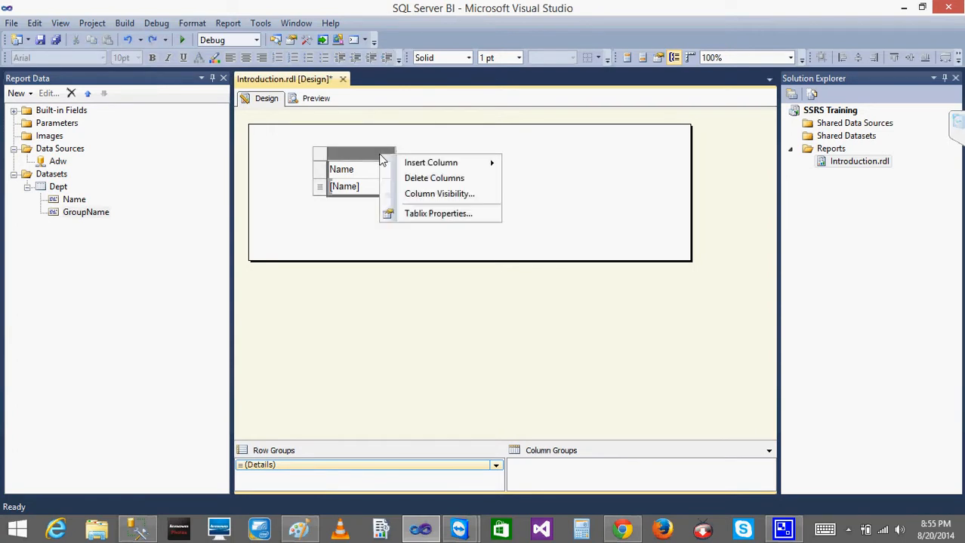
mouse_move(444, 163)
click(538, 180)
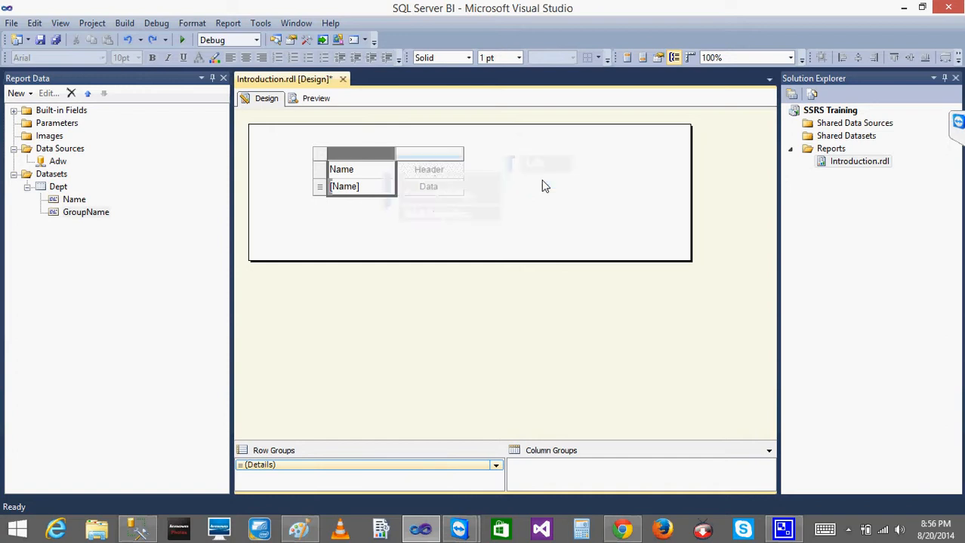
click(432, 172)
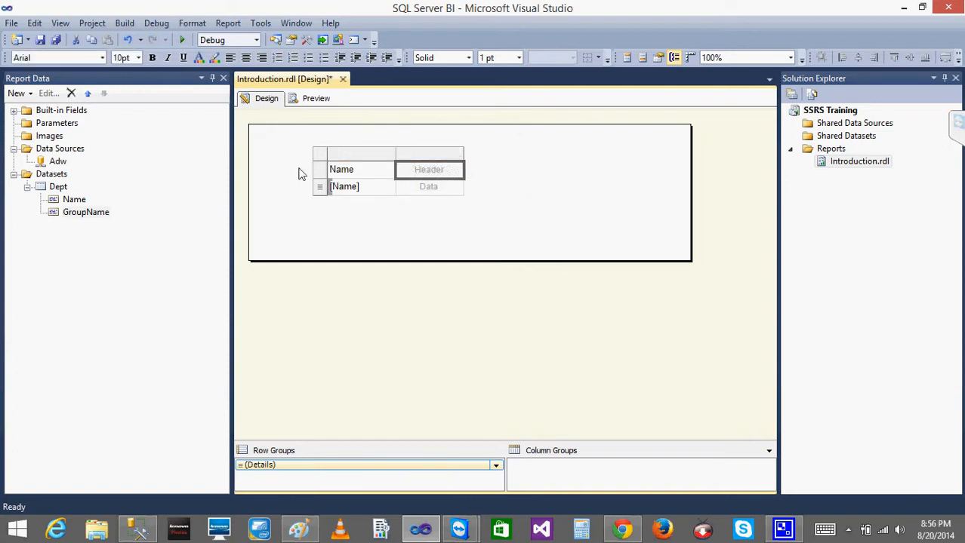
drag(86, 215, 430, 181)
Preview the report, look through all the department rows, and return to the design view.
click(312, 100)
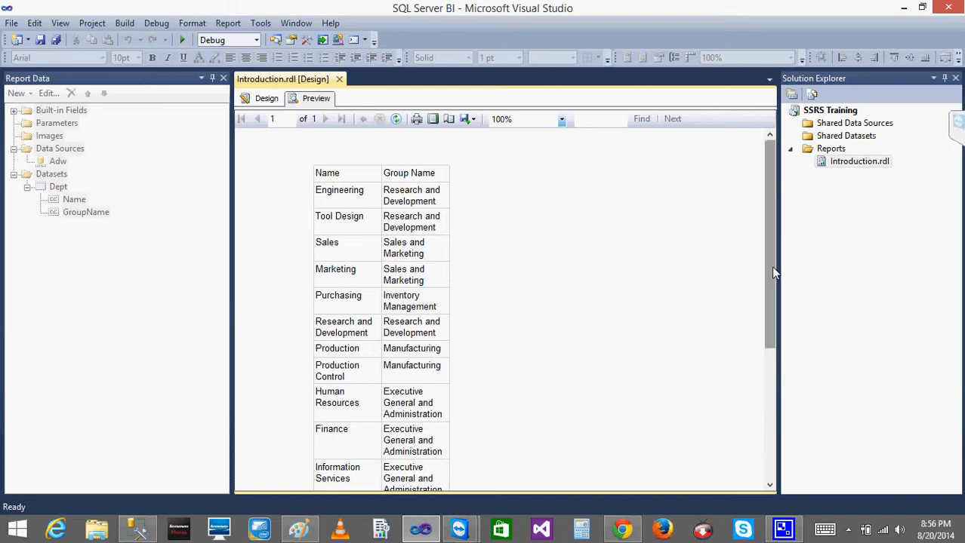
drag(769, 268, 773, 391)
drag(773, 368, 772, 175)
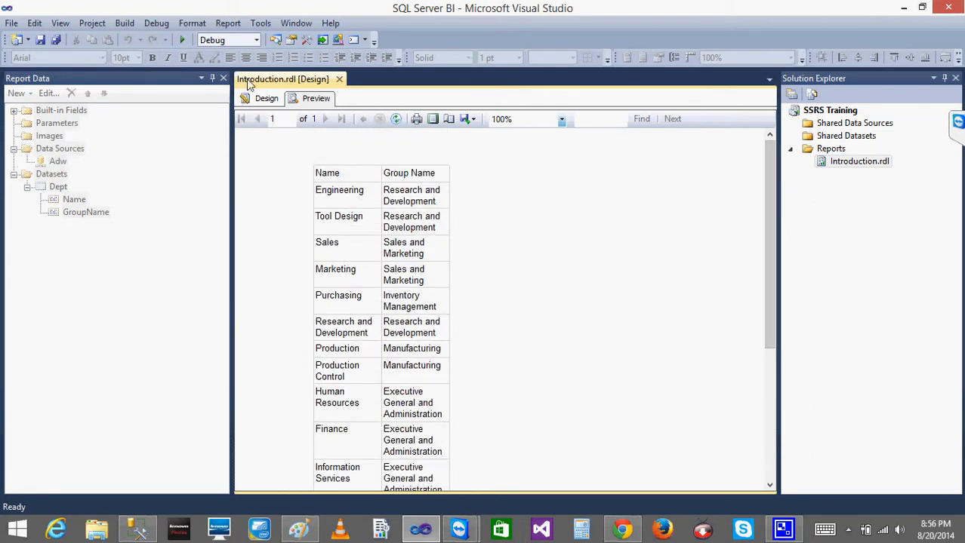
click(267, 100)
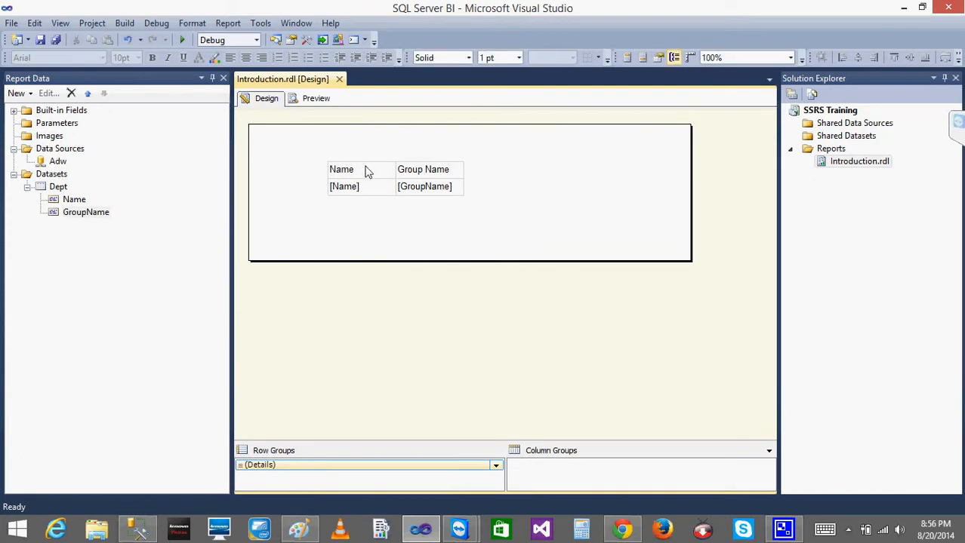
click(45, 163)
click(74, 199)
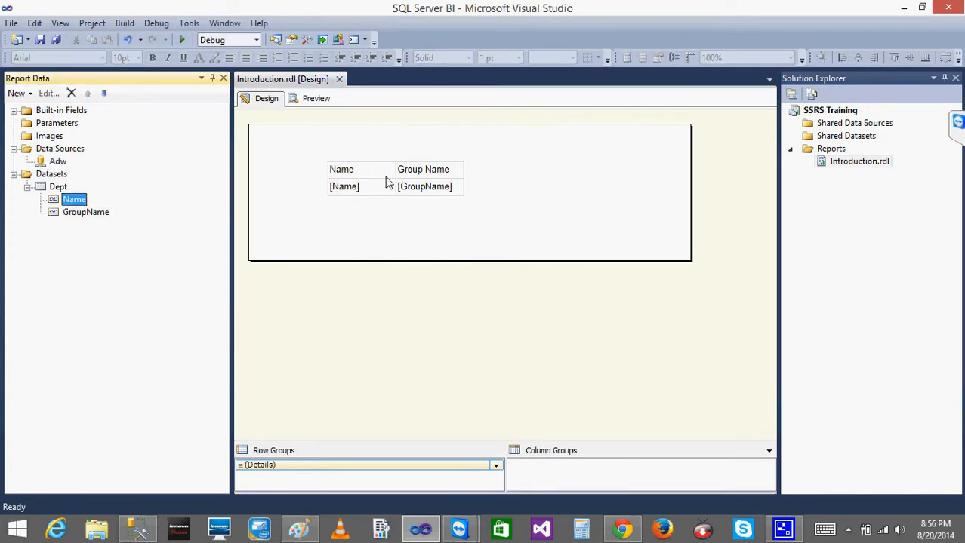
right_click(413, 220)
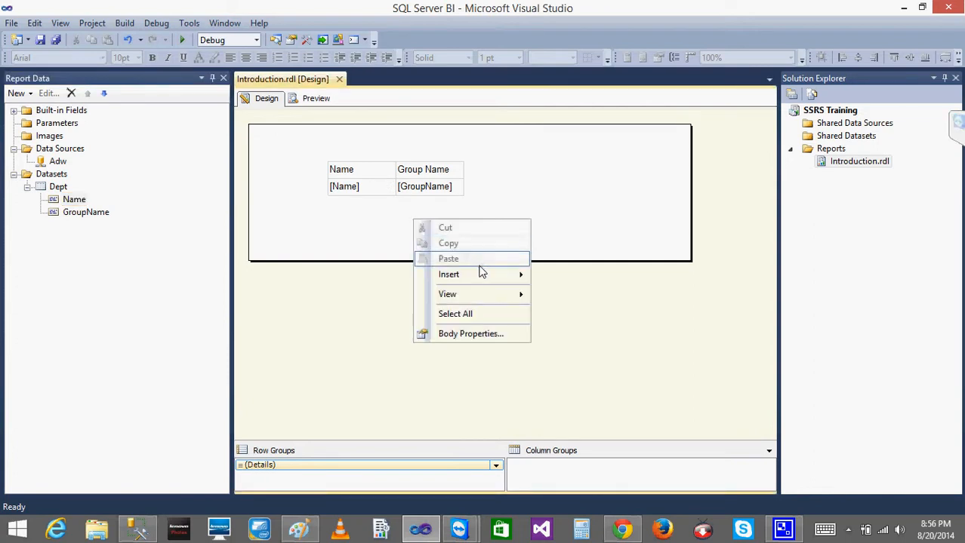
mouse_move(480, 273)
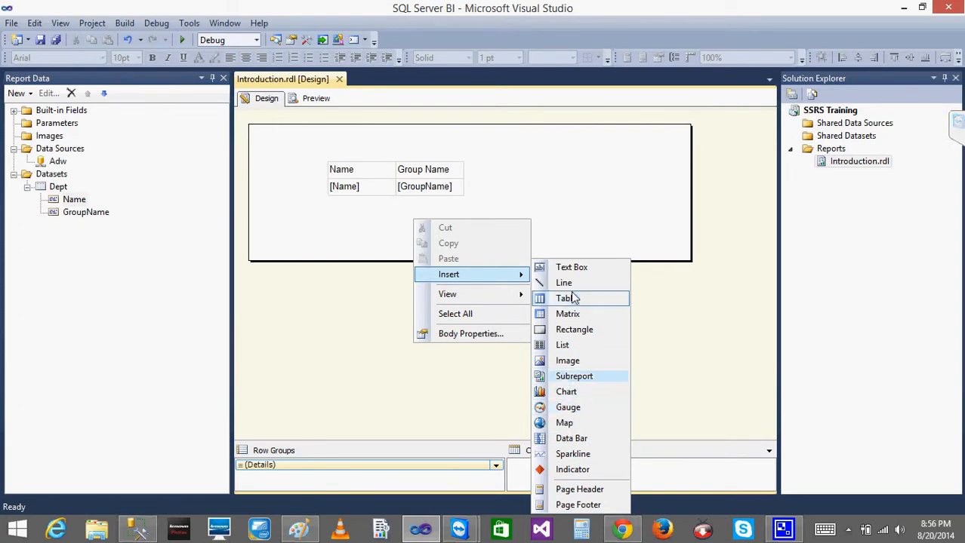
click(584, 203)
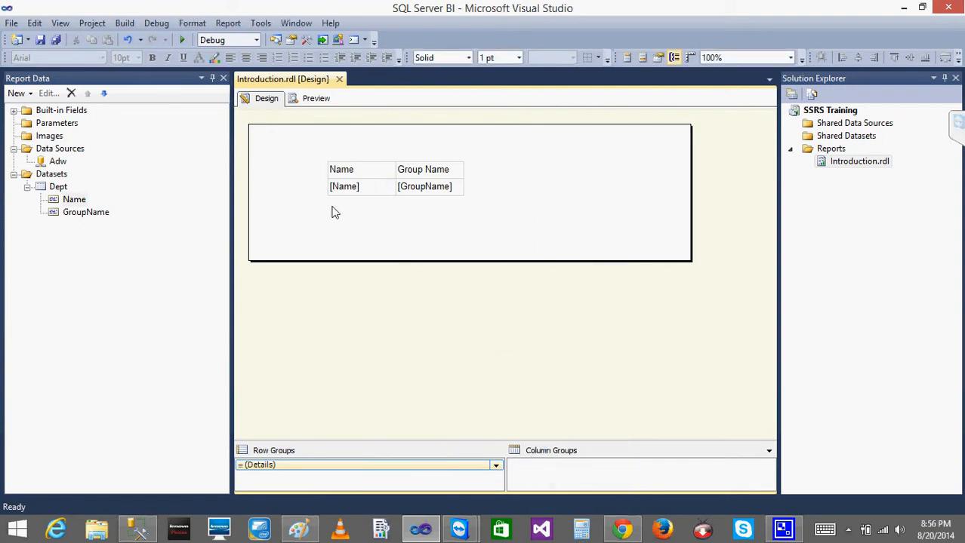
Preview the report again and export it as the PDF file Introduction.pdf to the Desktop.
click(316, 99)
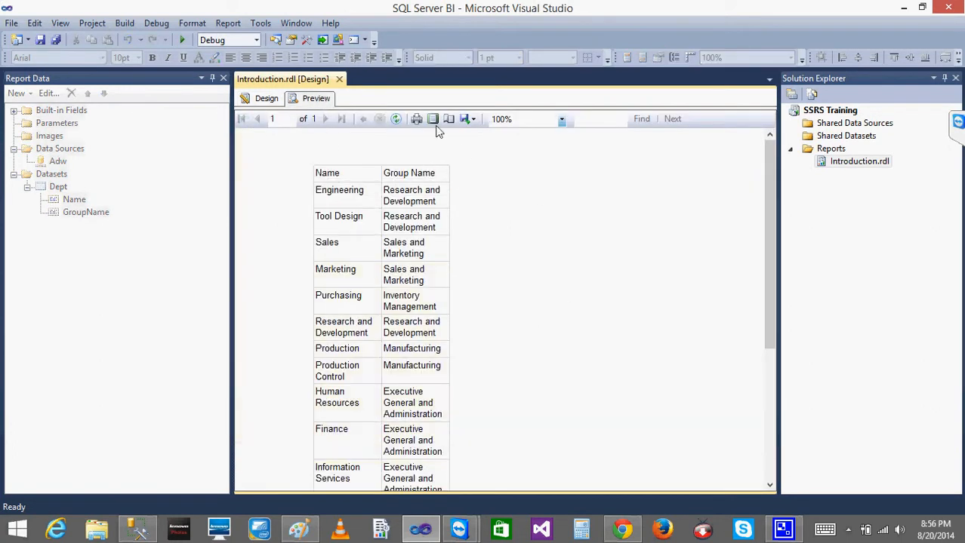
click(471, 120)
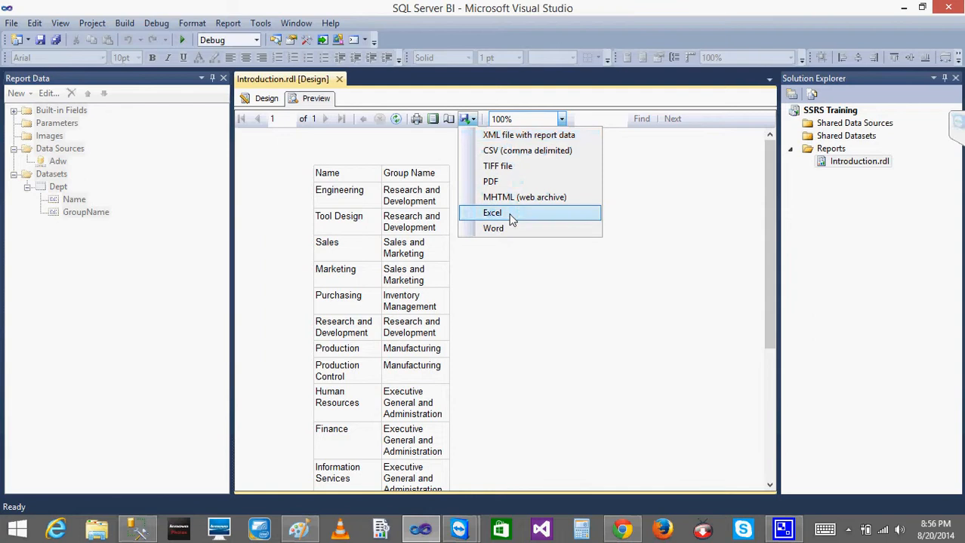
click(499, 183)
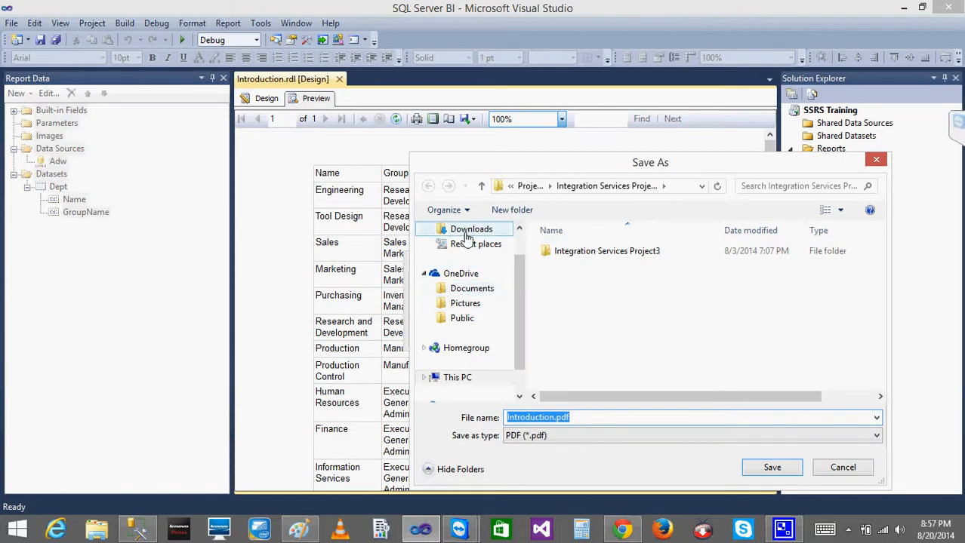
scroll(520, 242, up, 1)
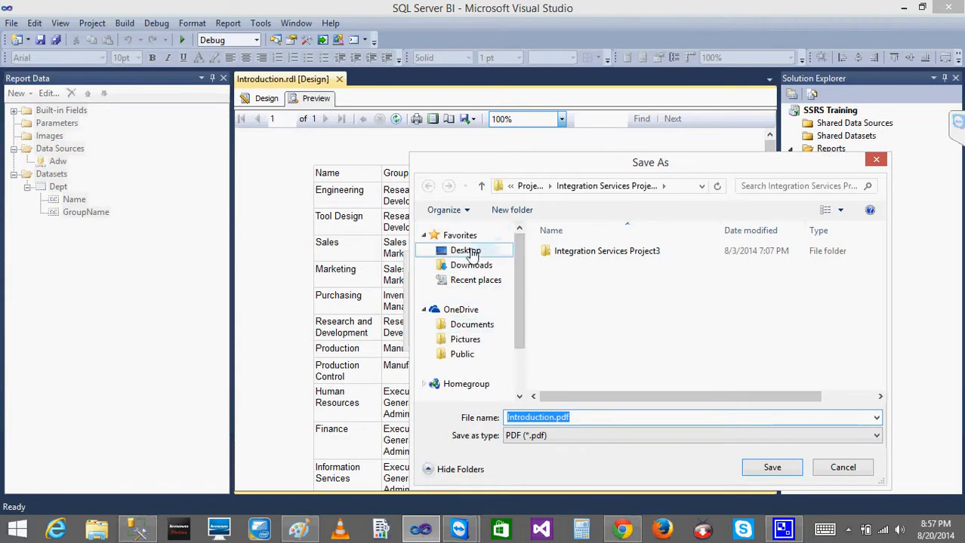
click(467, 250)
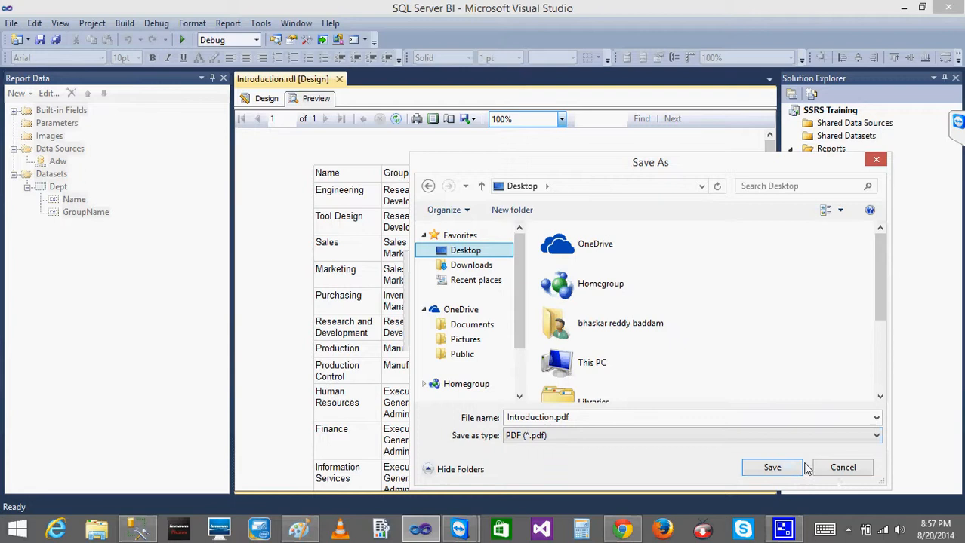
click(772, 468)
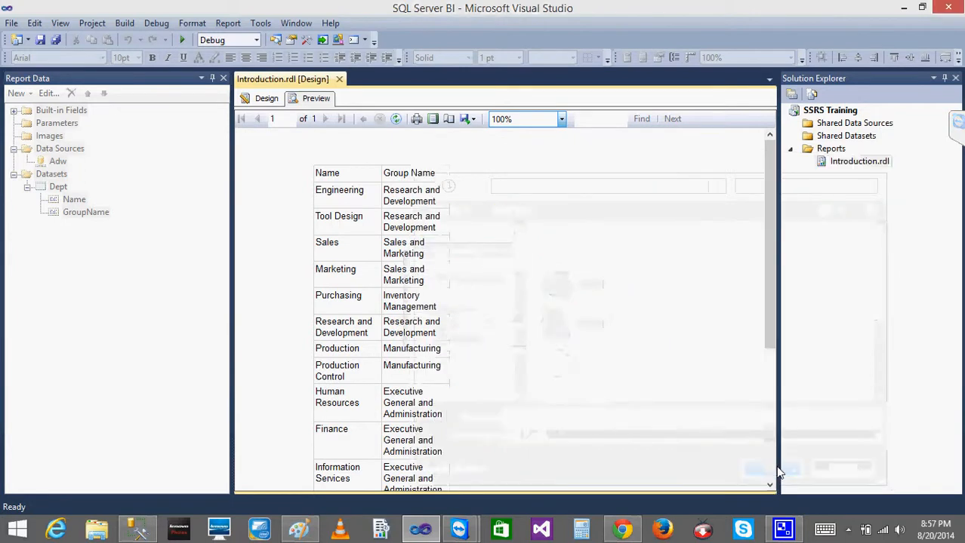
Open the exported Introduction.pdf from the desktop in Reader to check its department table, then minimize it.
click(904, 9)
click(23, 243)
double_click(23, 243)
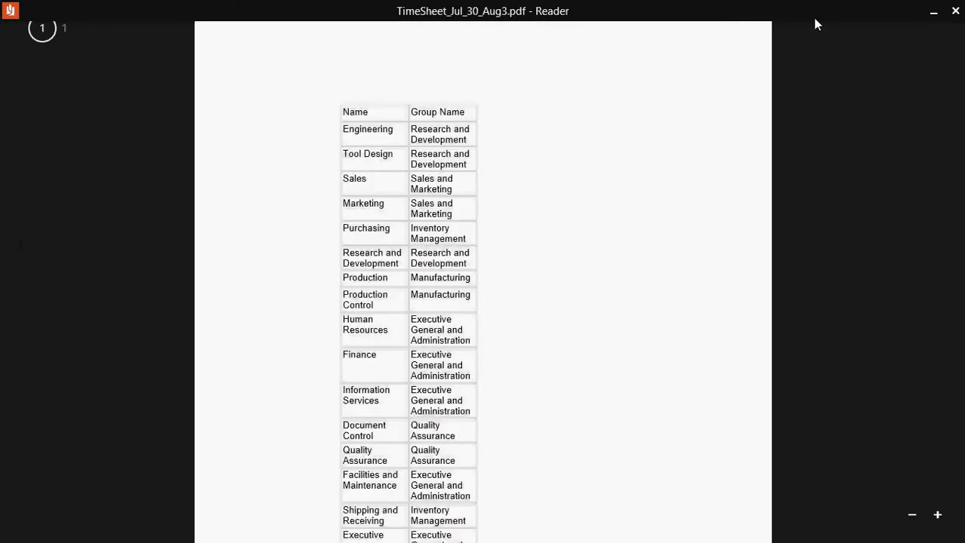
click(935, 13)
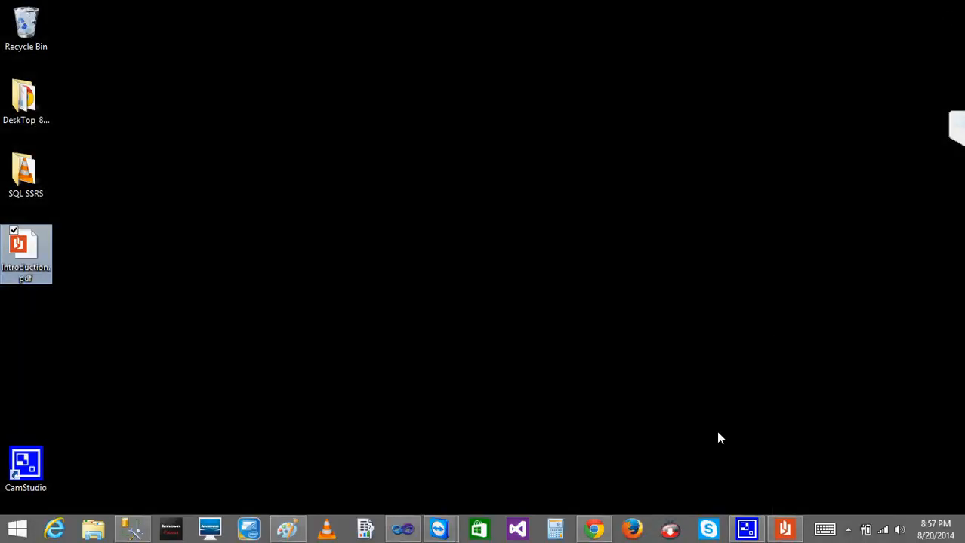
Look over the exported Introduction.pdf in Reader and delete the file from the desktop.
mouse_move(787, 532)
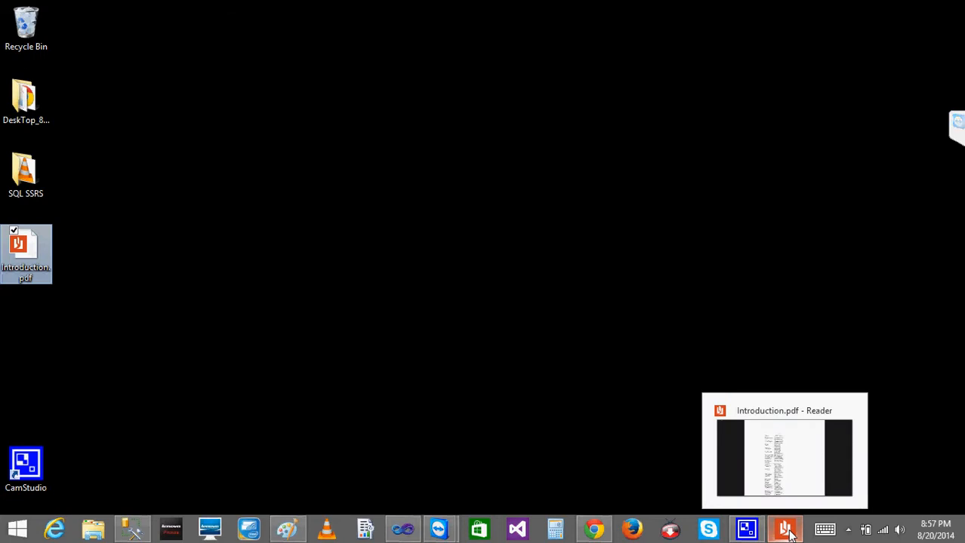
mouse_move(782, 489)
click(785, 528)
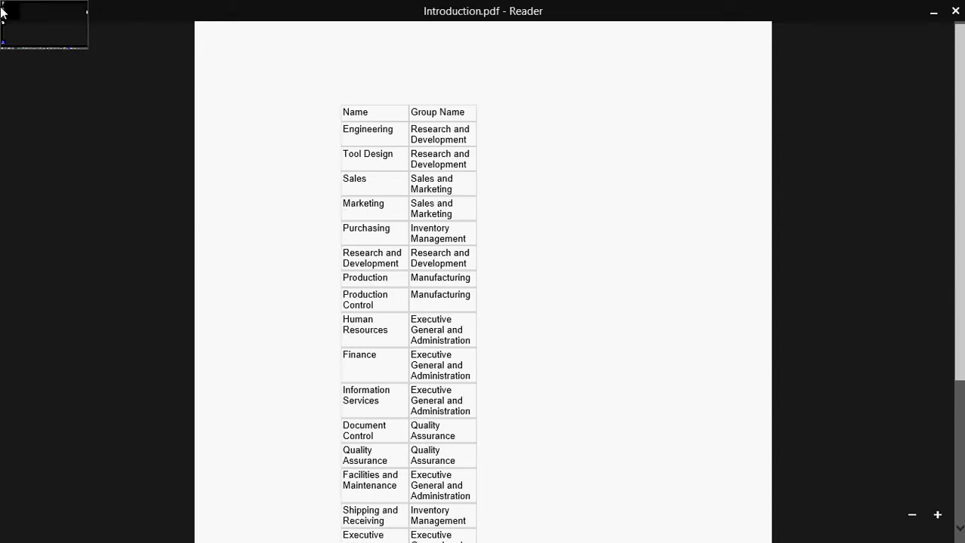
click(3, 9)
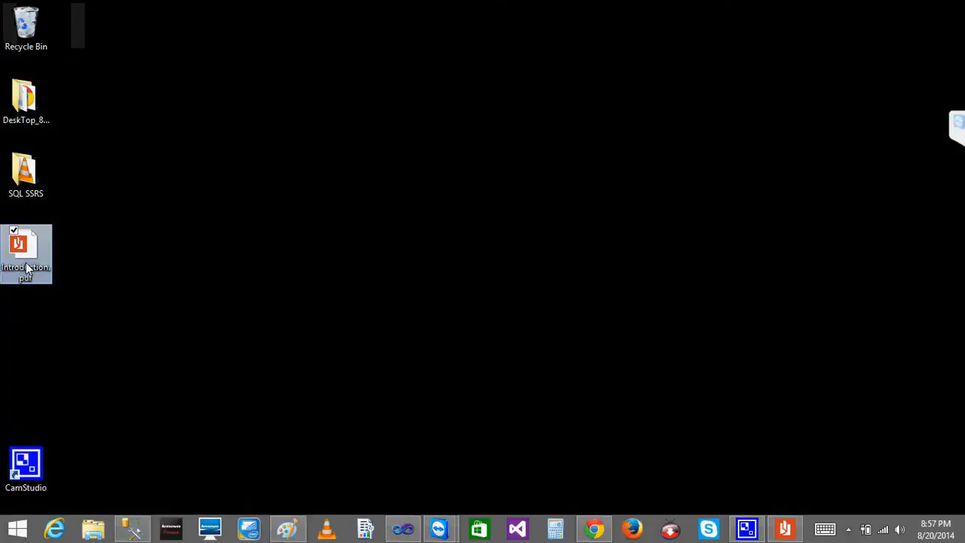
key(Delete)
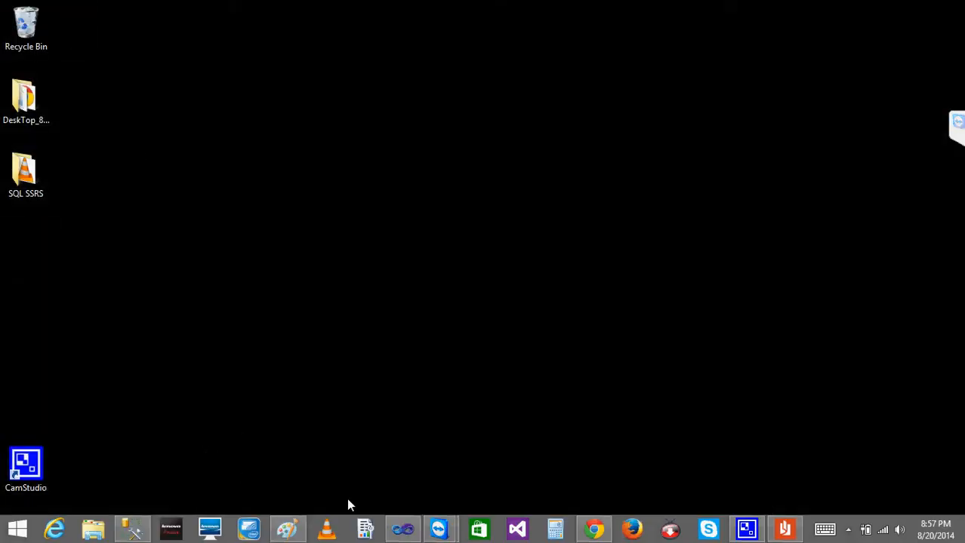
Switch to Visual Studio and show the Introduction.rdl report in Design view.
click(402, 530)
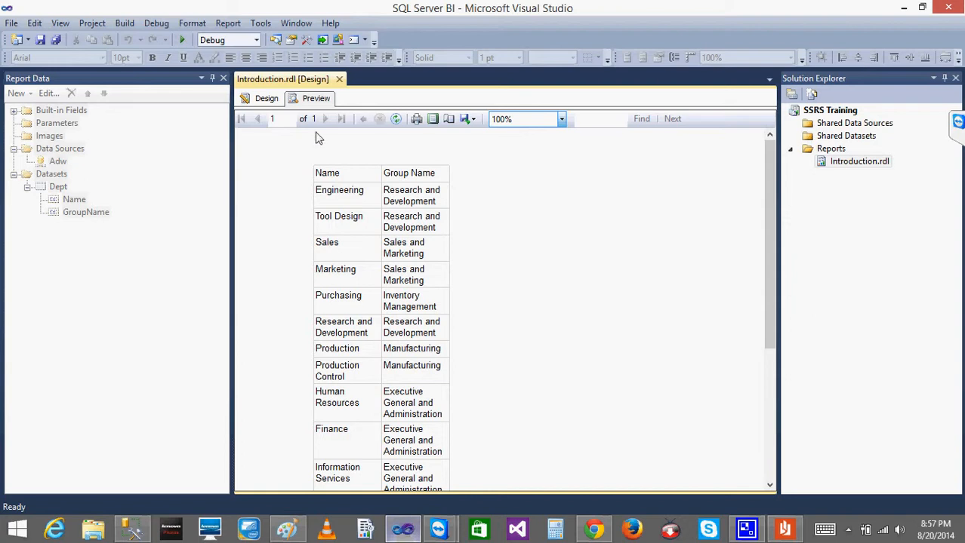
click(260, 98)
click(522, 270)
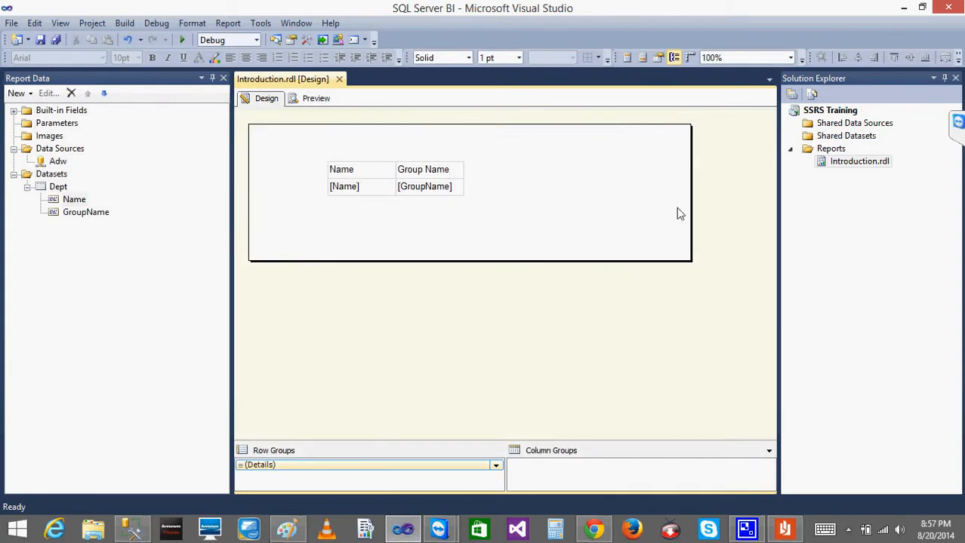
right_click(827, 150)
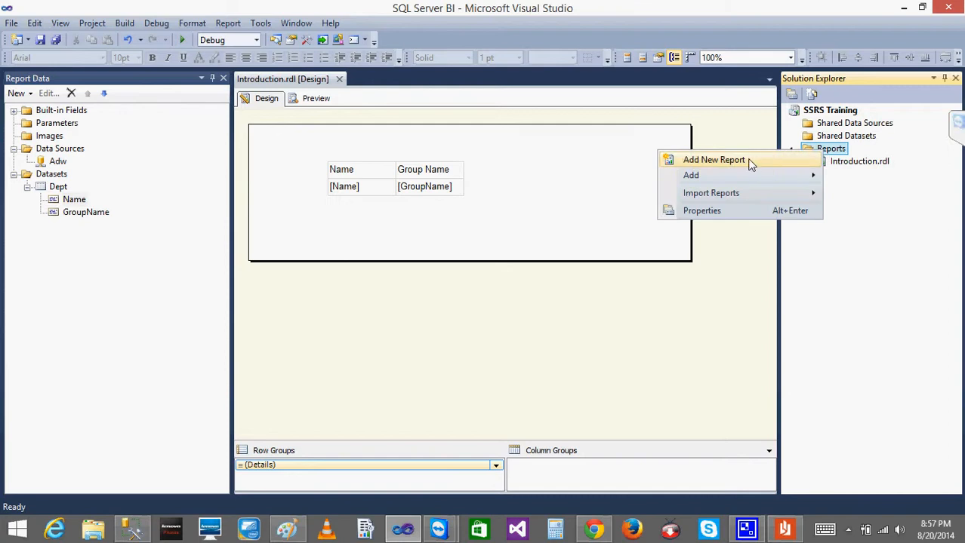
click(618, 308)
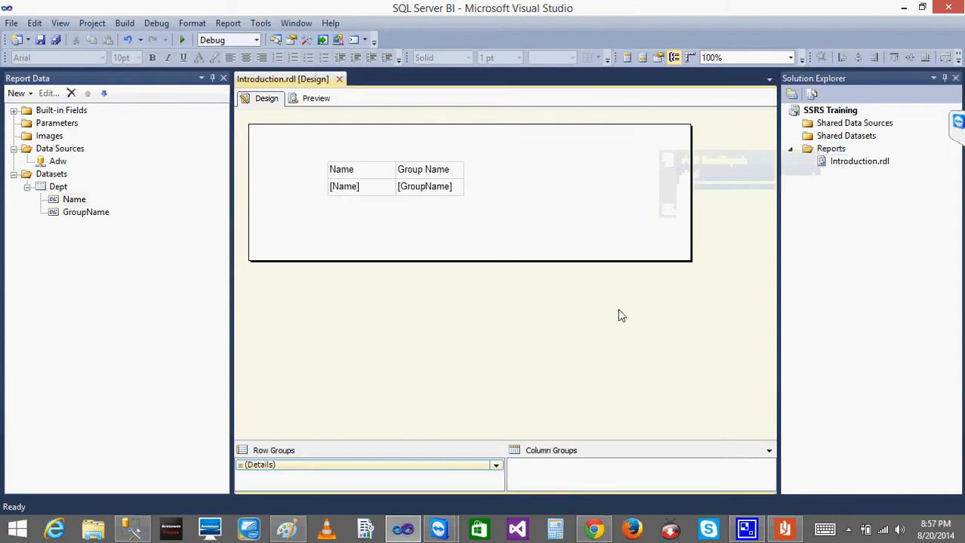
right_click(831, 151)
mouse_move(729, 172)
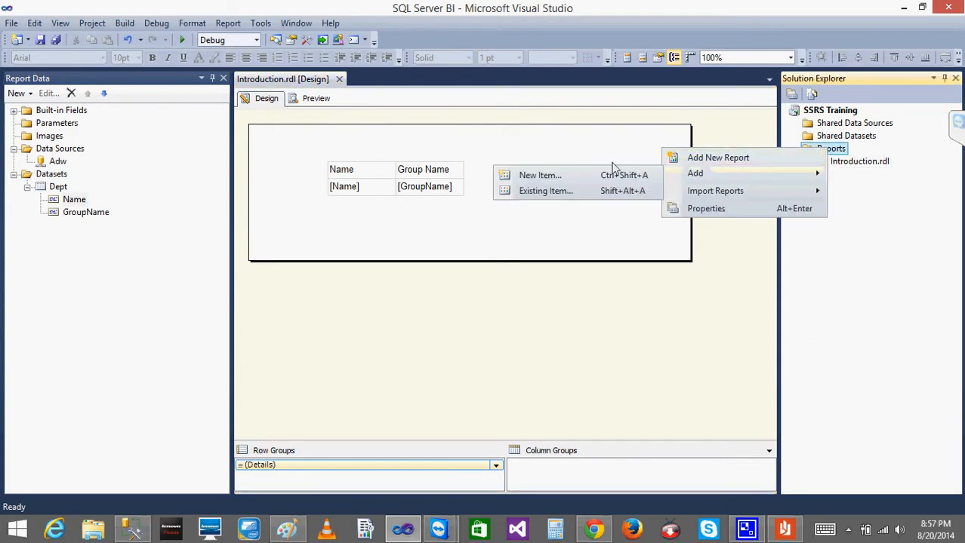
click(369, 292)
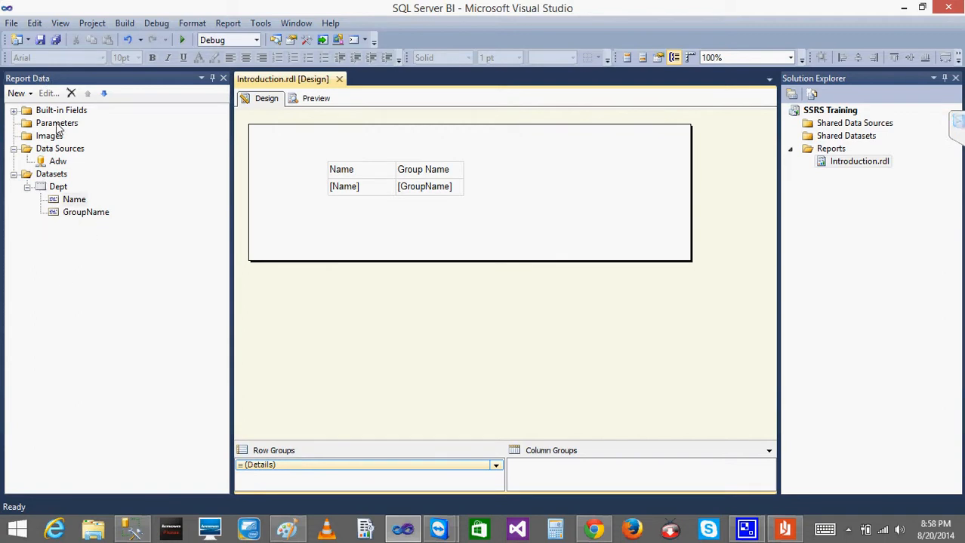
Review the report's Adw data source and its Dept dataset with the Name and GroupName fields.
click(63, 149)
click(56, 162)
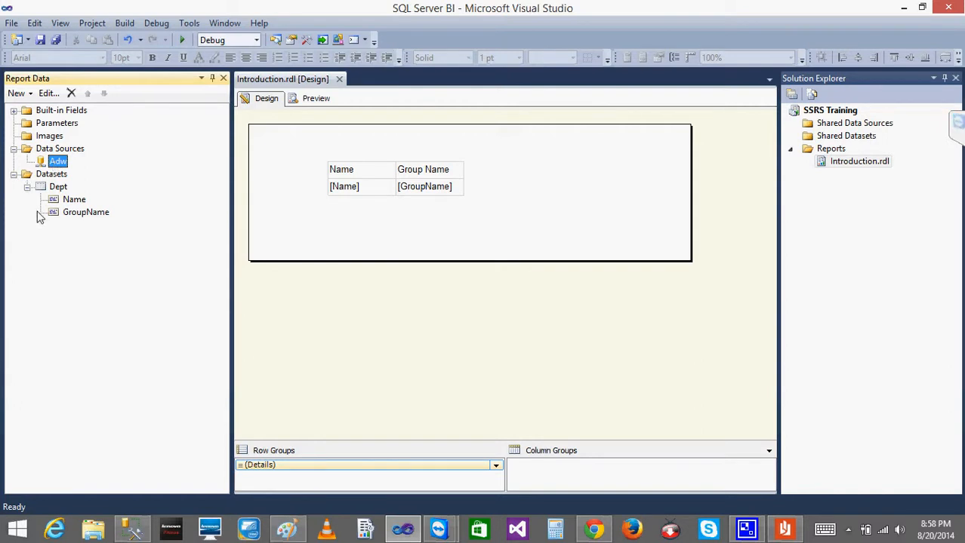
click(55, 189)
click(46, 176)
click(51, 187)
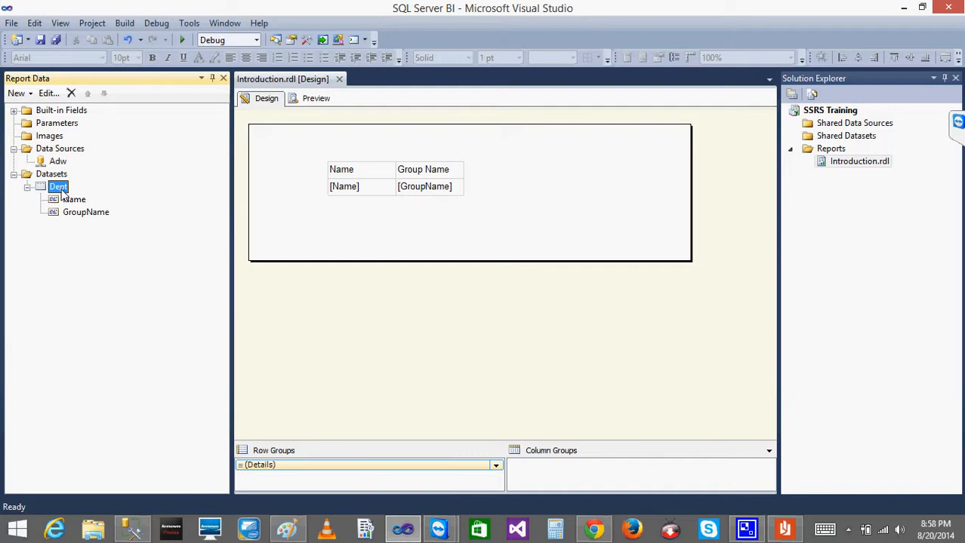
click(70, 201)
click(71, 213)
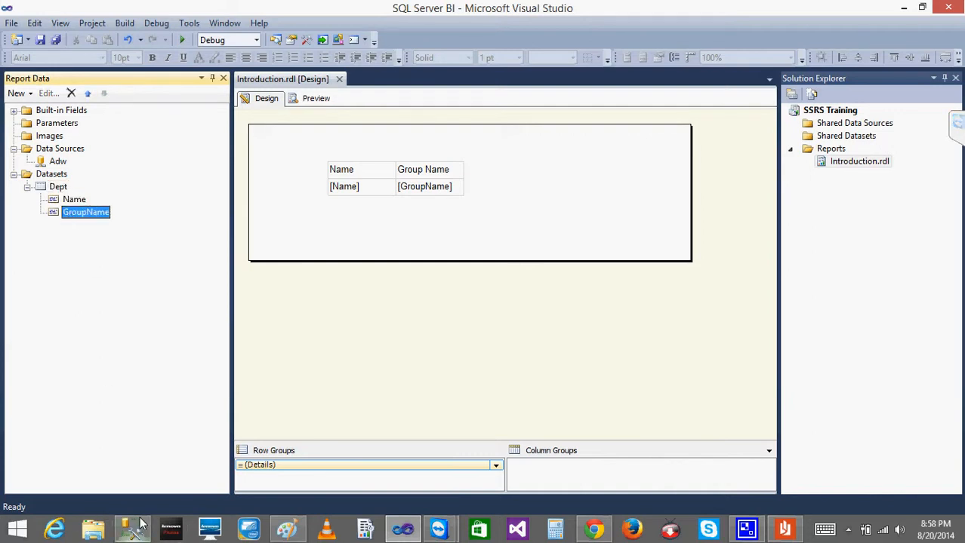
Check the Department query in SQL Server Management Studio, return to Visual Studio and collapse the Dept dataset.
click(140, 523)
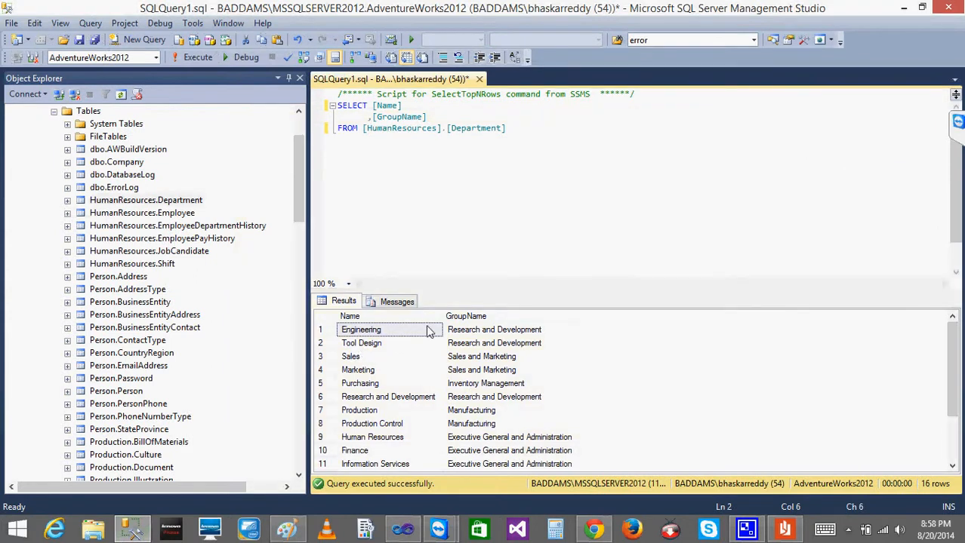
click(904, 7)
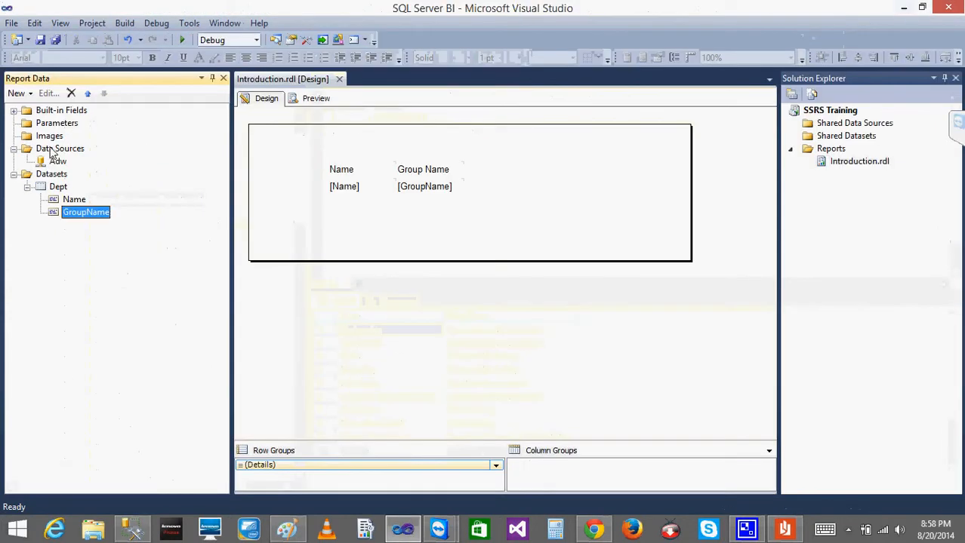
click(59, 187)
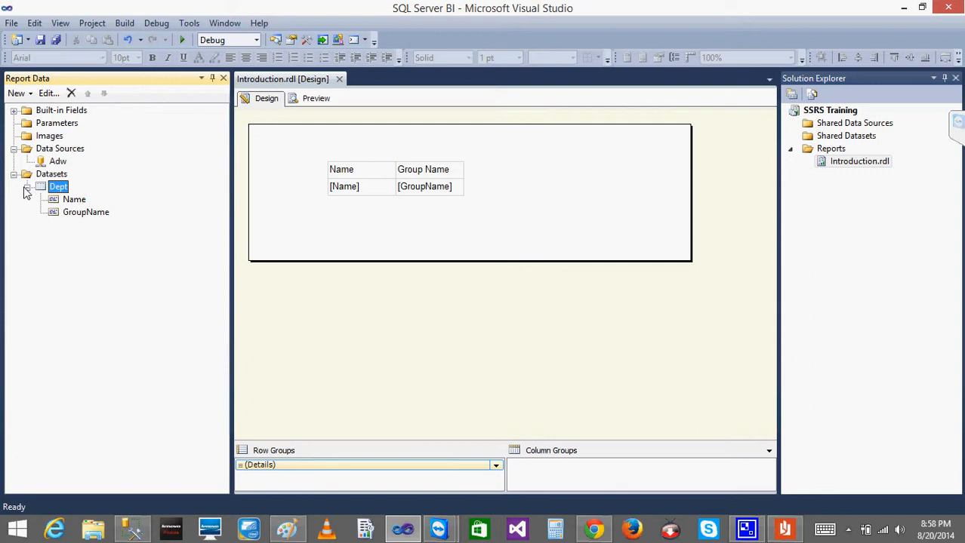
click(27, 187)
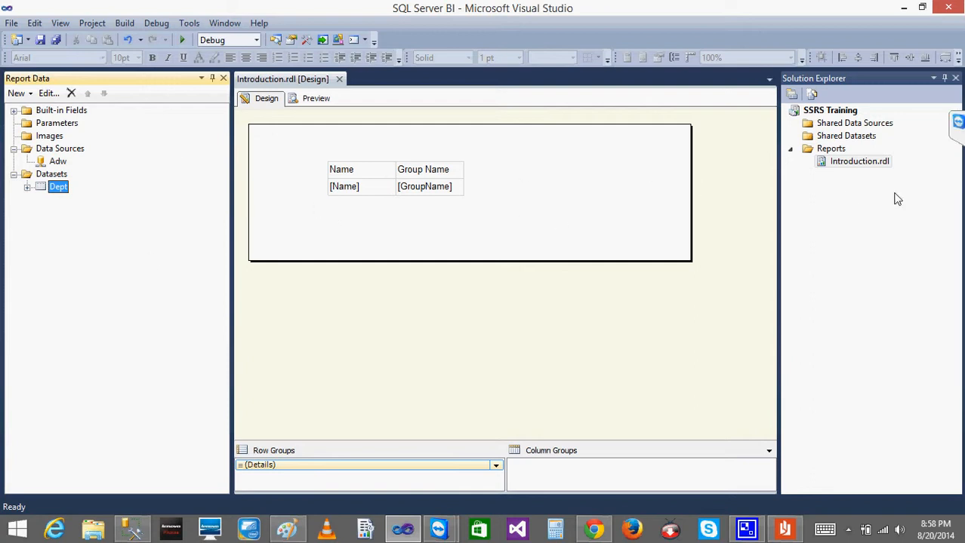
Start a new report with the Report Wizard and name its new data source Adw.
right_click(834, 150)
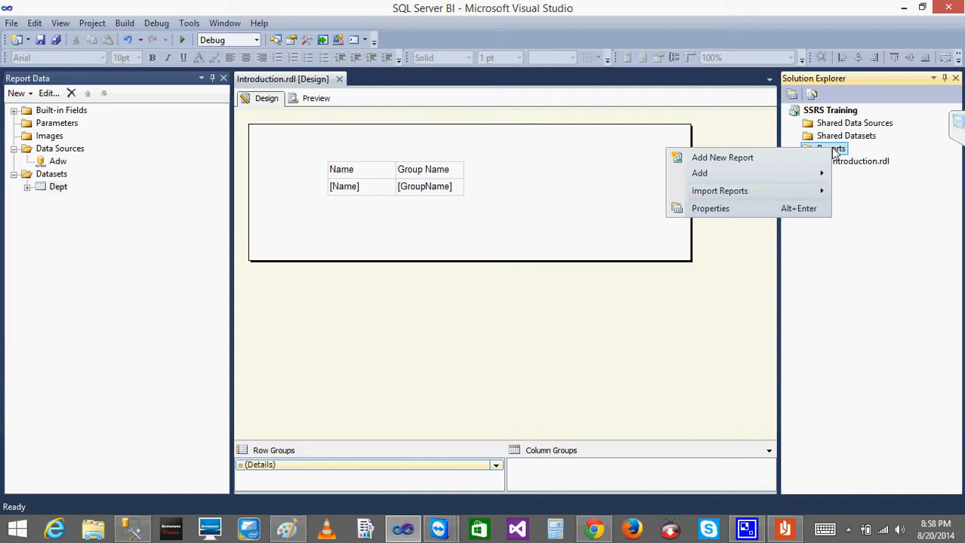
click(714, 159)
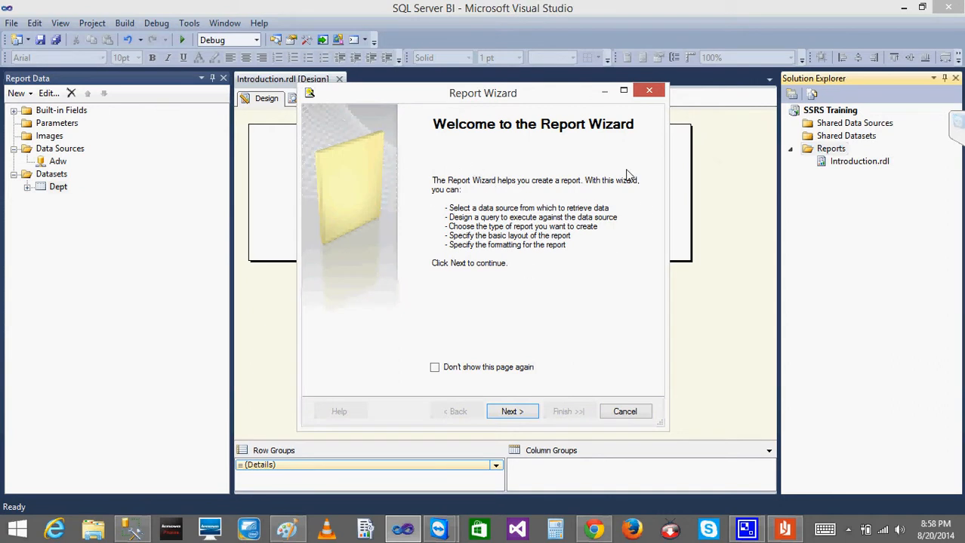
click(512, 411)
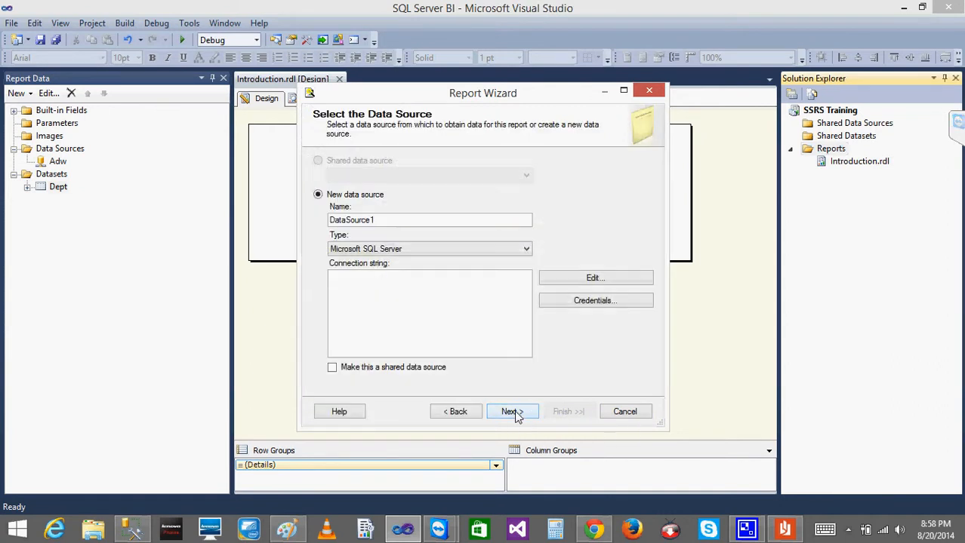
double_click(381, 220)
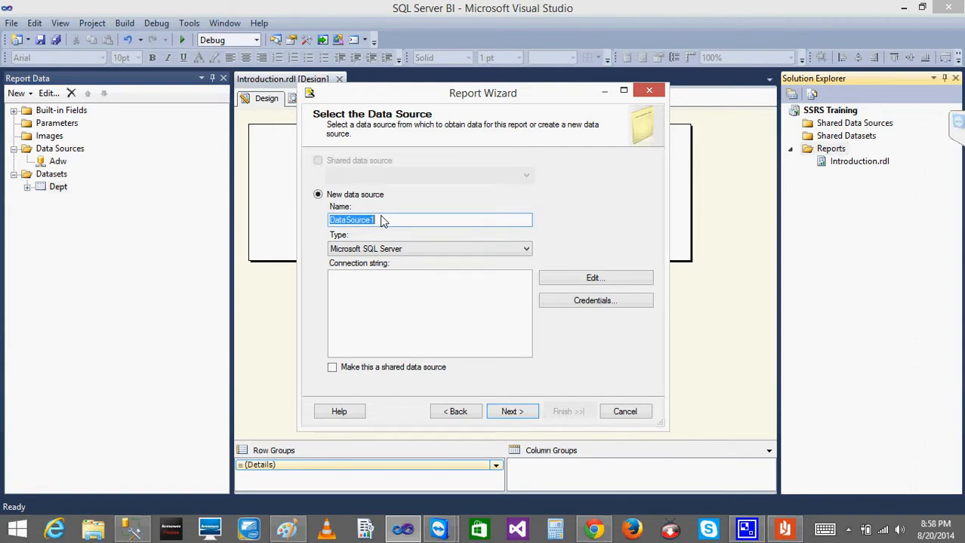
text(Adw)
Connect the data source to the AdventureWorks2012 database on server BADDAMS\MSSQLSERVER2012 and continue to the query design page.
click(588, 279)
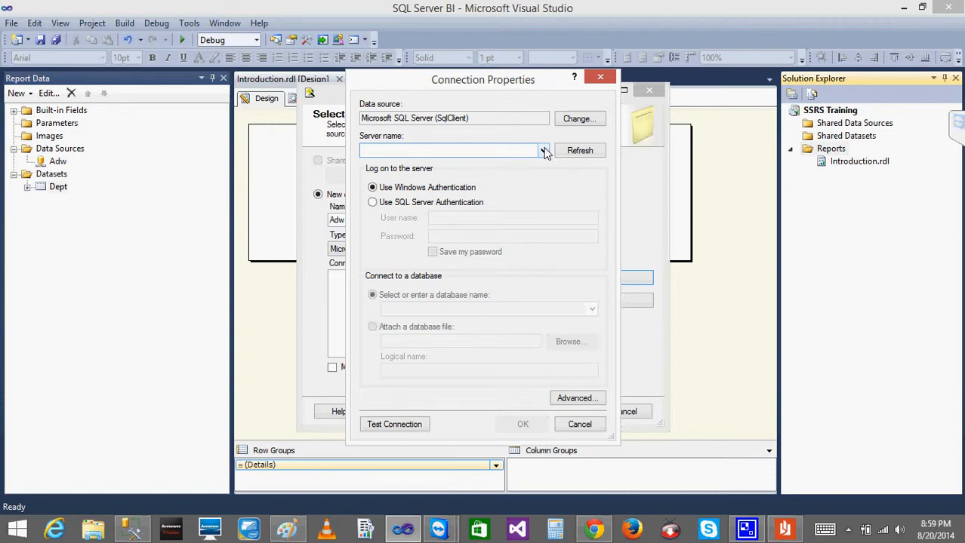
click(543, 151)
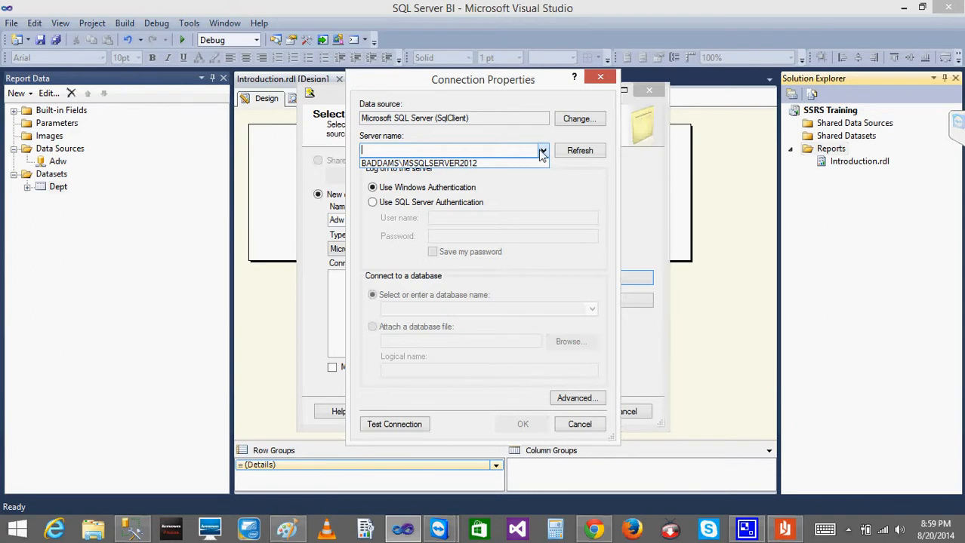
click(521, 163)
click(594, 311)
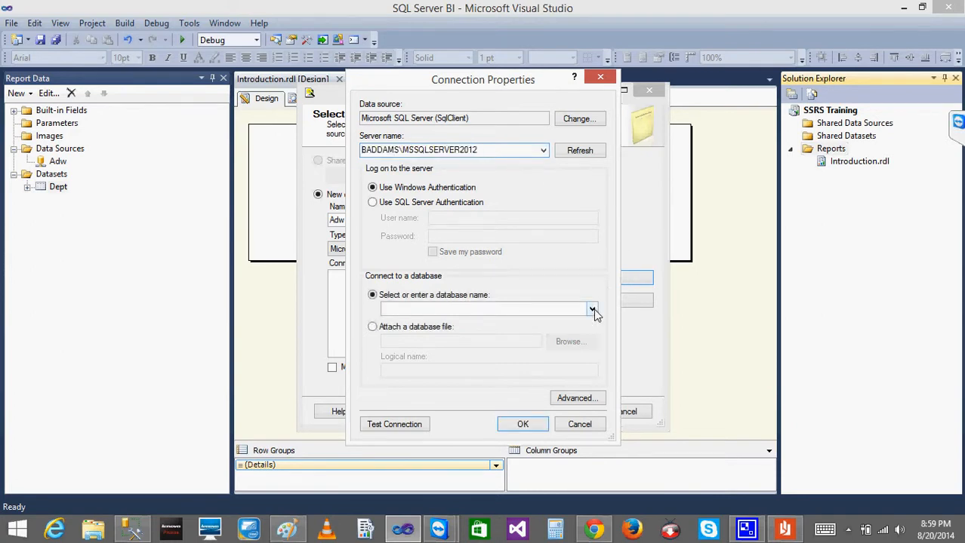
click(460, 60)
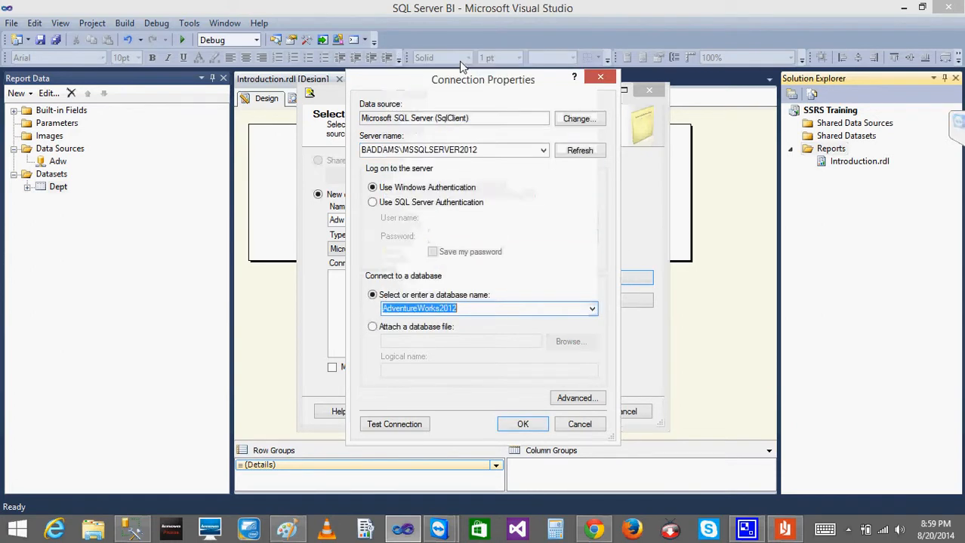
click(520, 425)
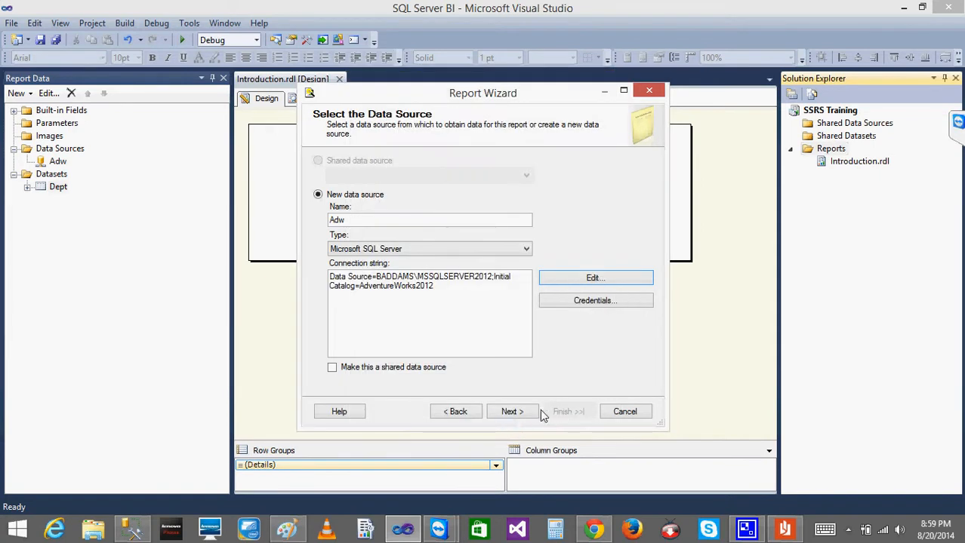
click(521, 411)
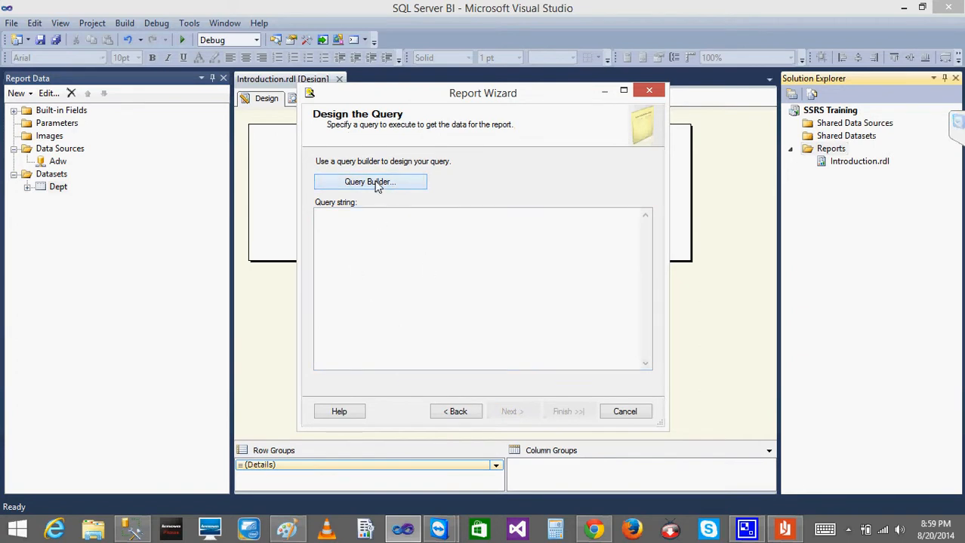
Open the query builder and add the Department (HumanResources) table to the query.
click(377, 182)
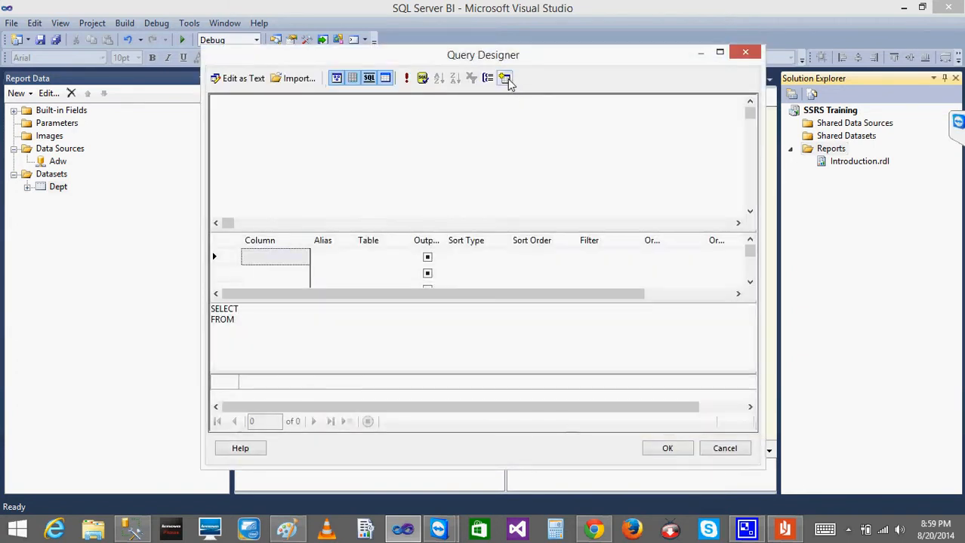
click(505, 79)
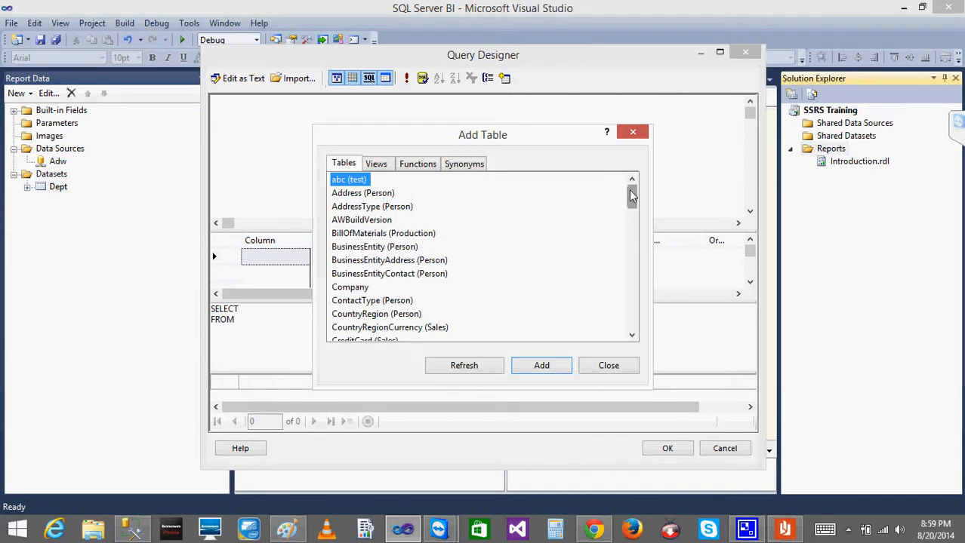
drag(631, 197, 603, 214)
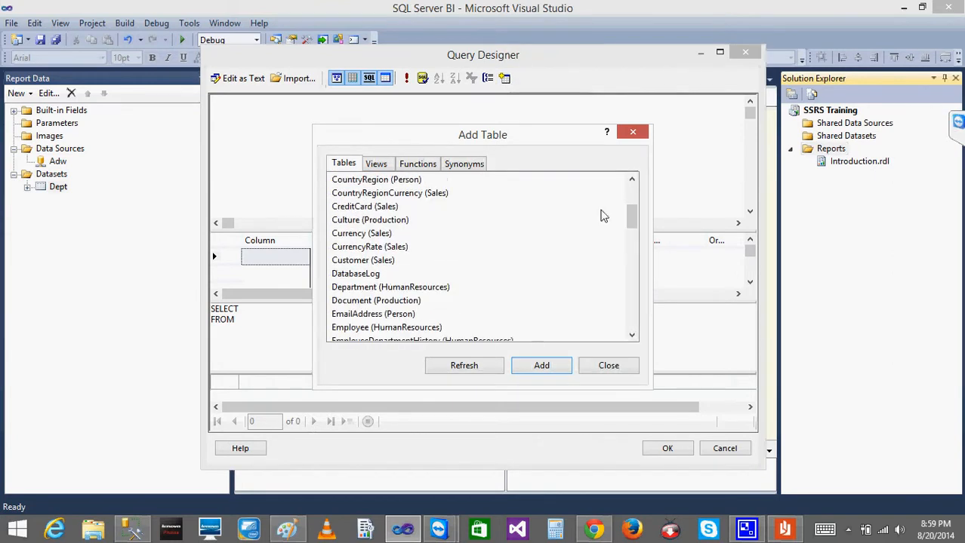
click(374, 288)
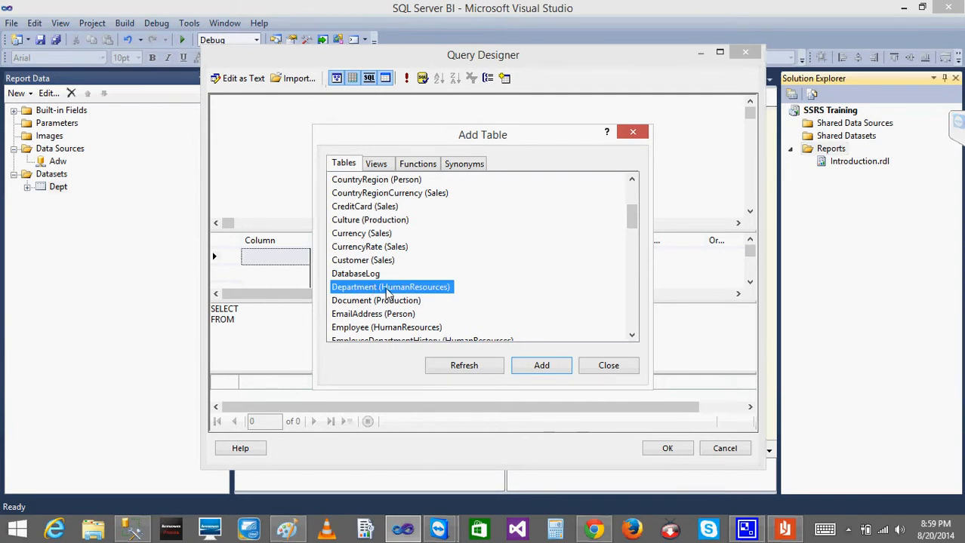
click(541, 364)
click(609, 364)
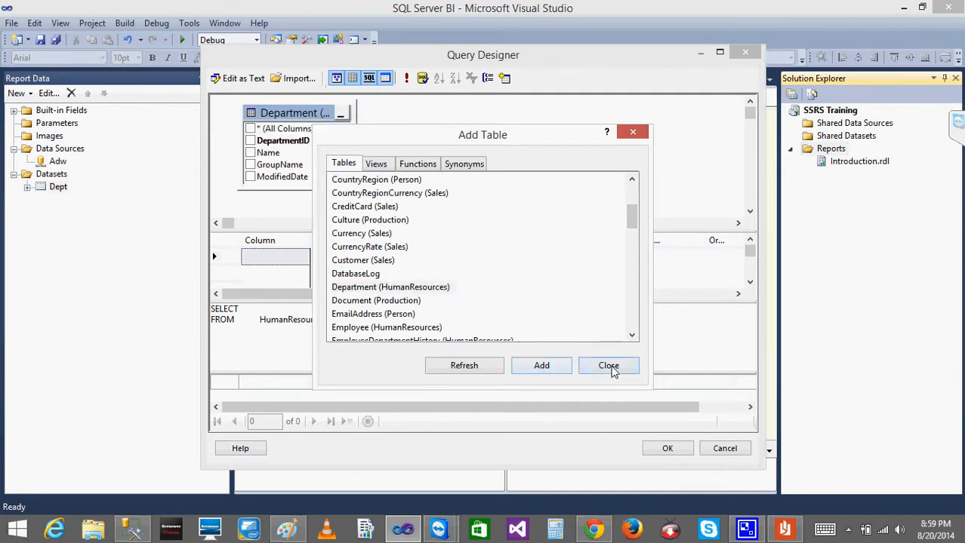
Include the Name and GroupName columns in the query output, accept the query and continue to the report type page.
click(250, 152)
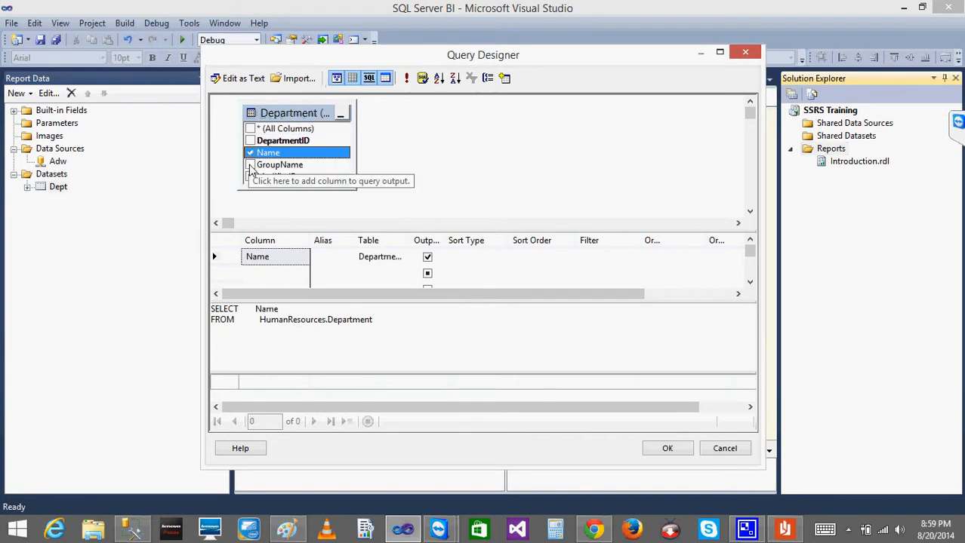
click(250, 164)
click(667, 448)
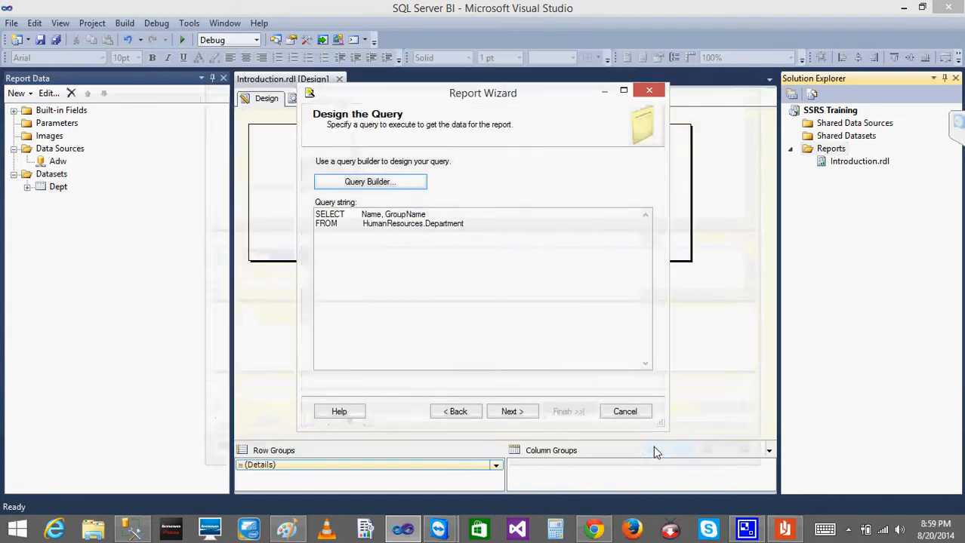
click(523, 416)
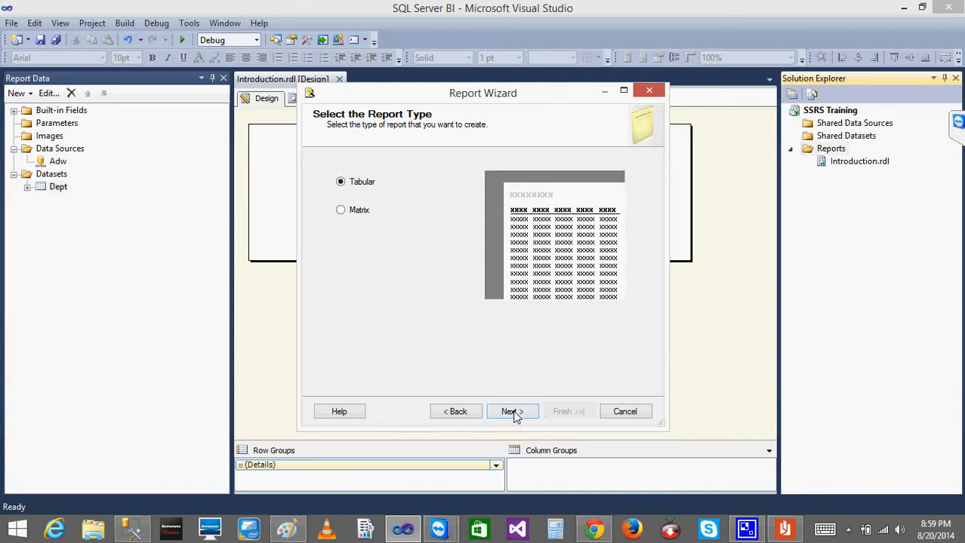
Keep the Tabular report type, assign the Name and GroupName fields to the table details, and continue to the table style page.
click(512, 414)
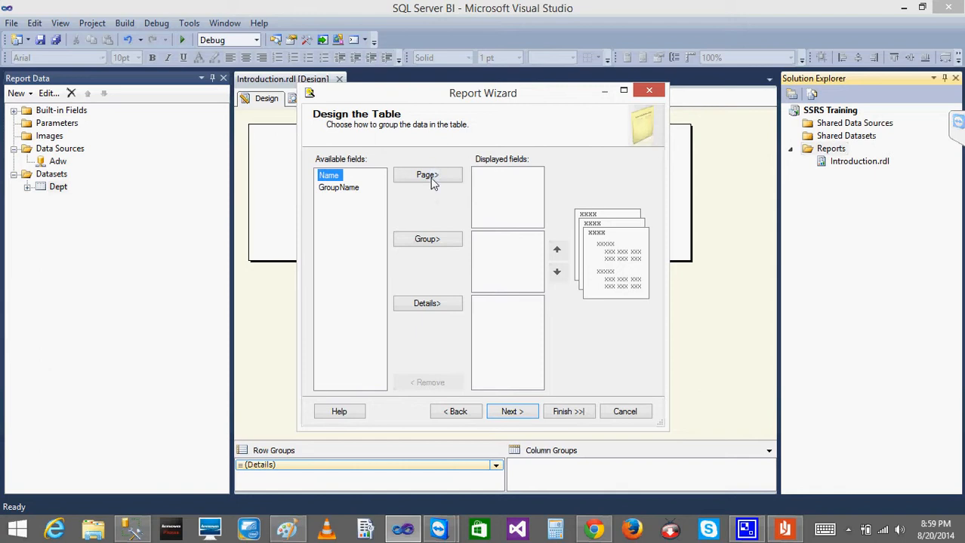
click(425, 304)
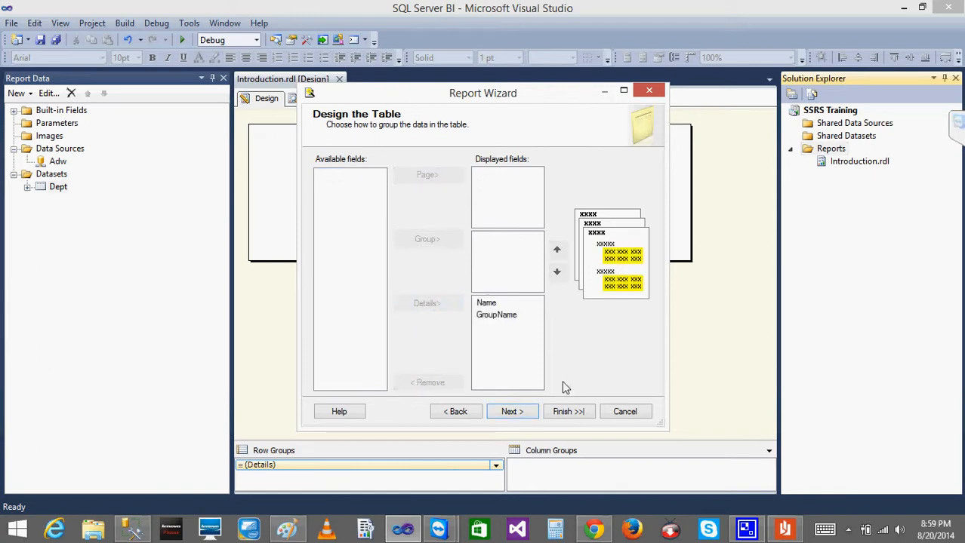
click(521, 416)
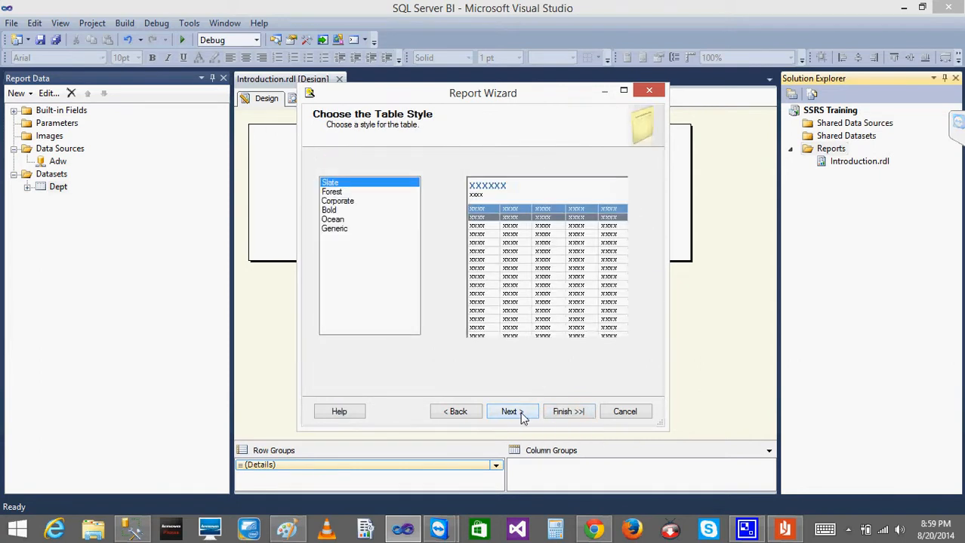
Browse the Forest, Corporate, Bold and Ocean table styles and choose the Generic style for the table.
click(337, 192)
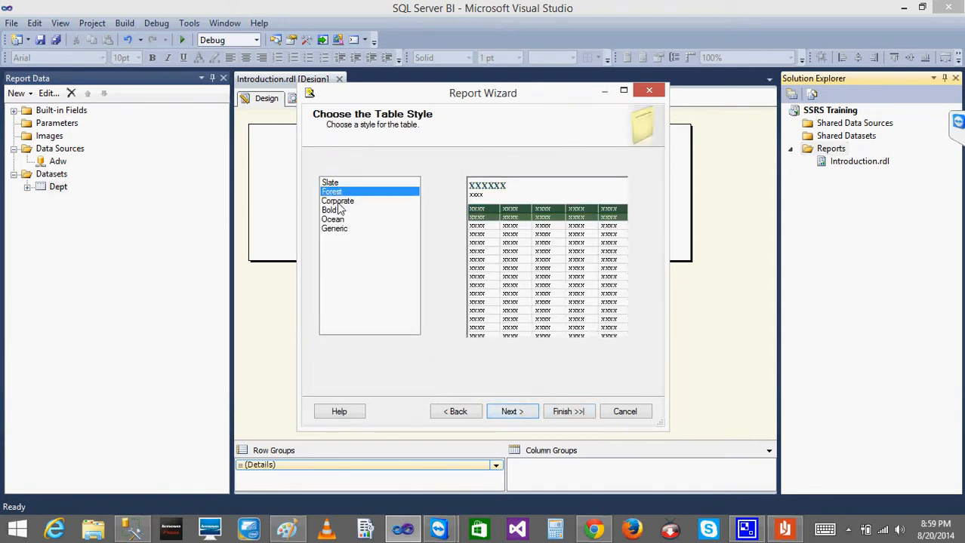
click(337, 202)
click(337, 211)
click(337, 219)
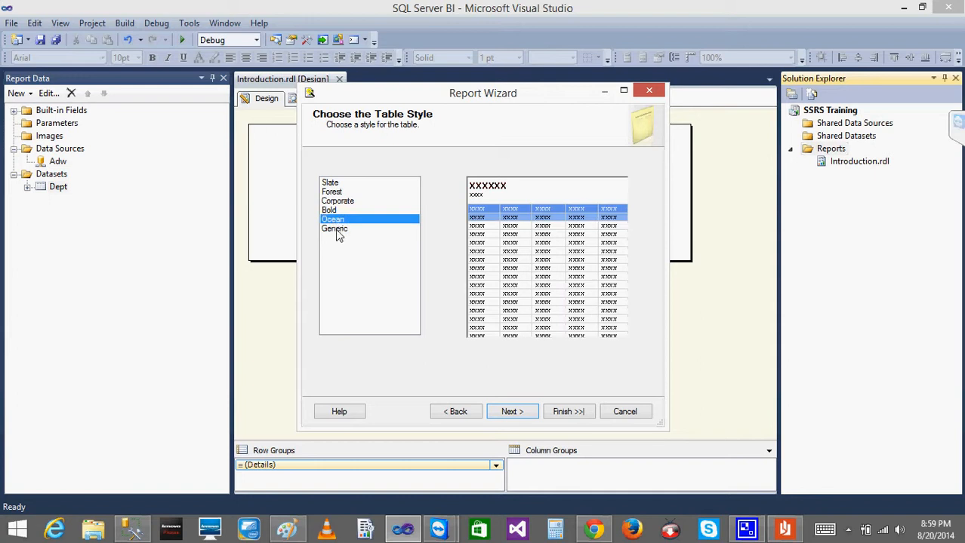
click(336, 230)
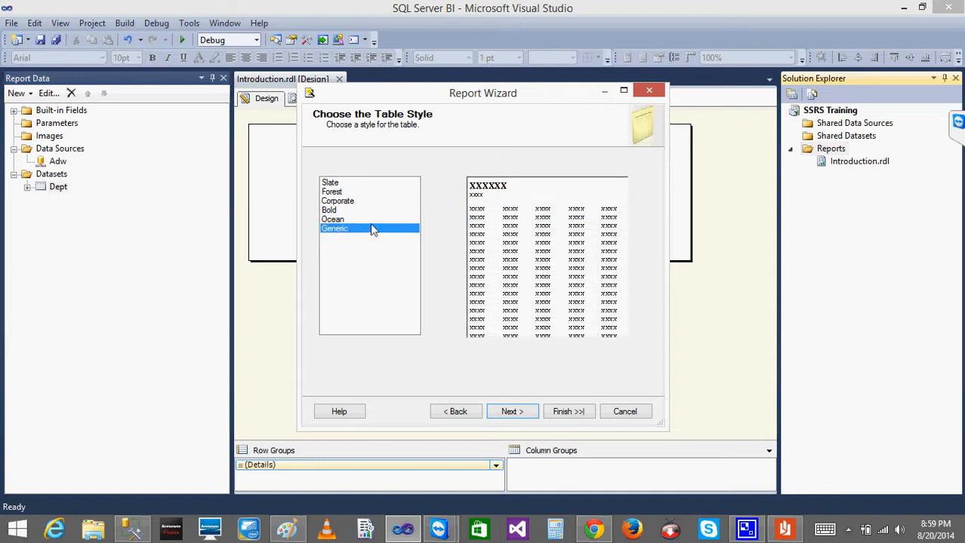
Name the report Introduction Wizard and finish the wizard to create it.
click(511, 412)
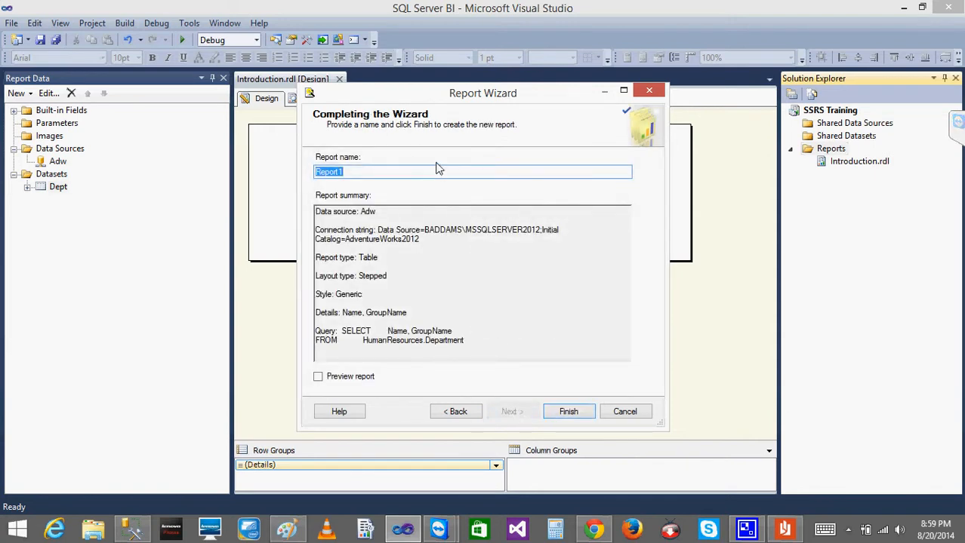
text(Introduction Wizard)
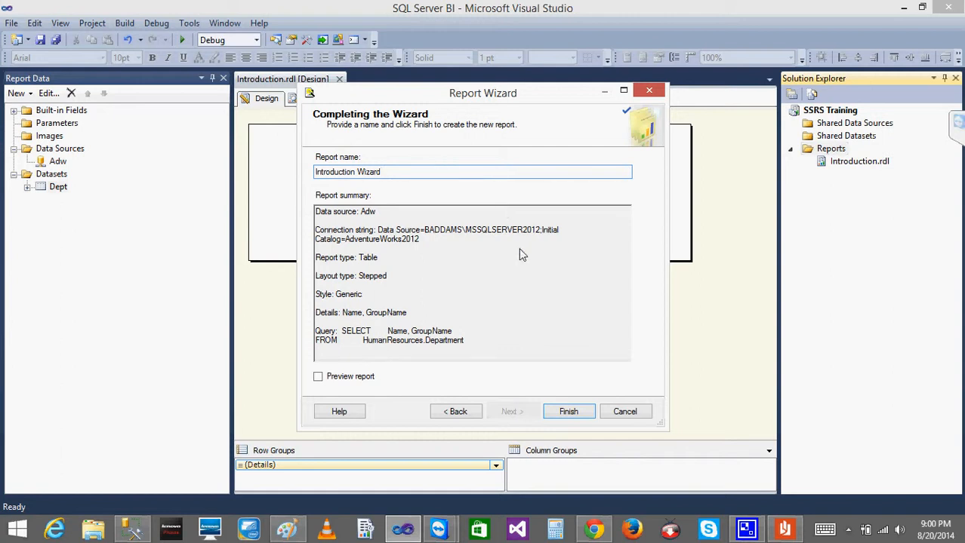
click(568, 412)
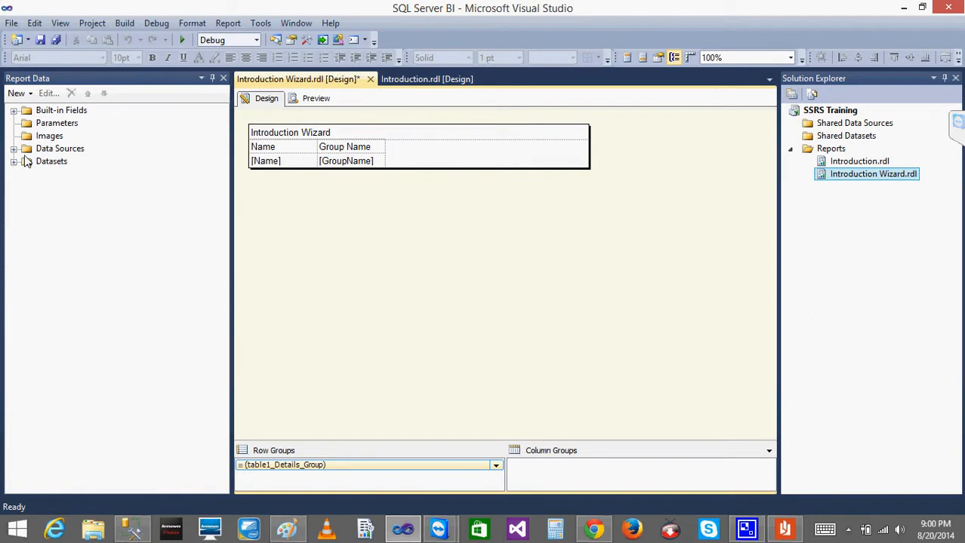
Examine the layout, data source and dataset fields of Introduction.rdl for comparison with the wizard-built report.
click(411, 87)
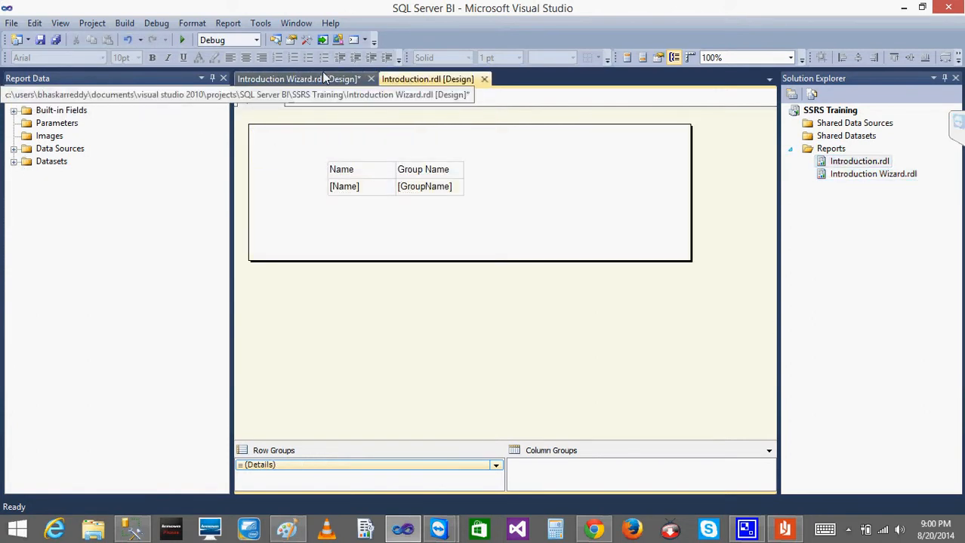
click(305, 78)
click(414, 79)
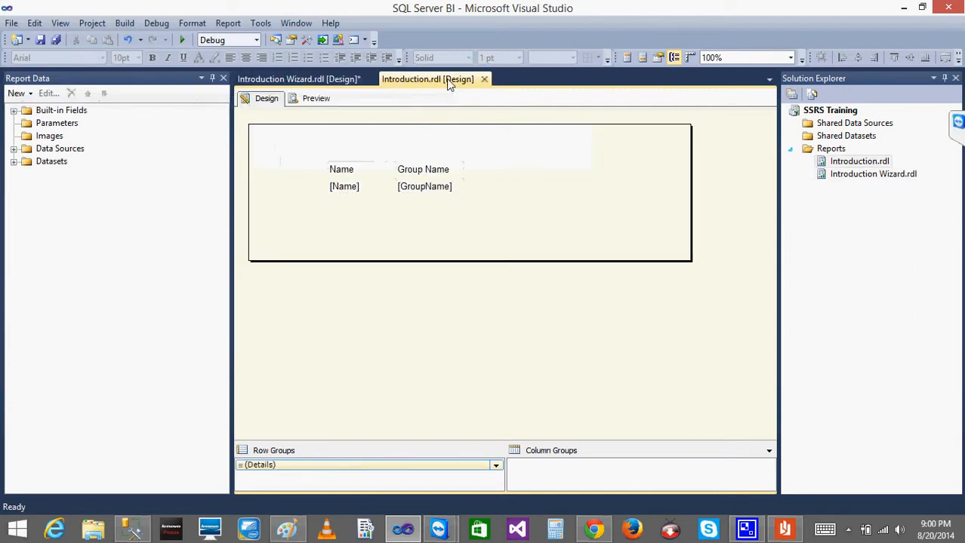
click(15, 149)
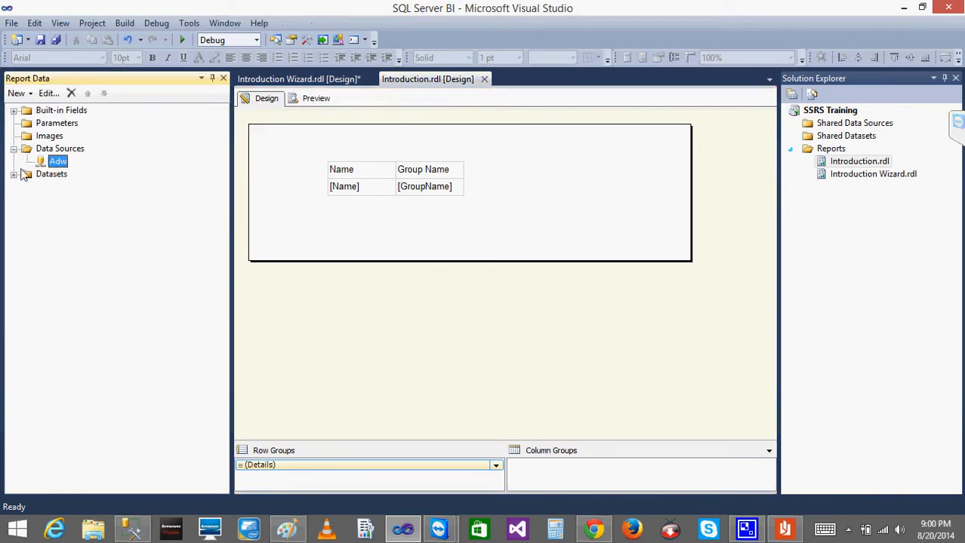
click(14, 176)
click(76, 201)
click(81, 212)
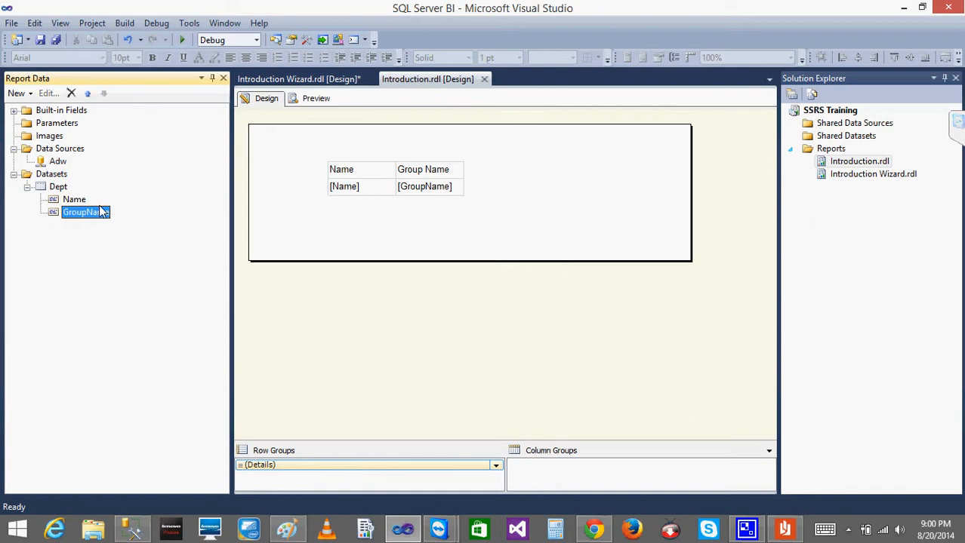
Examine the data source, dataset fields and title text box of Introduction Wizard.rdl.
click(317, 78)
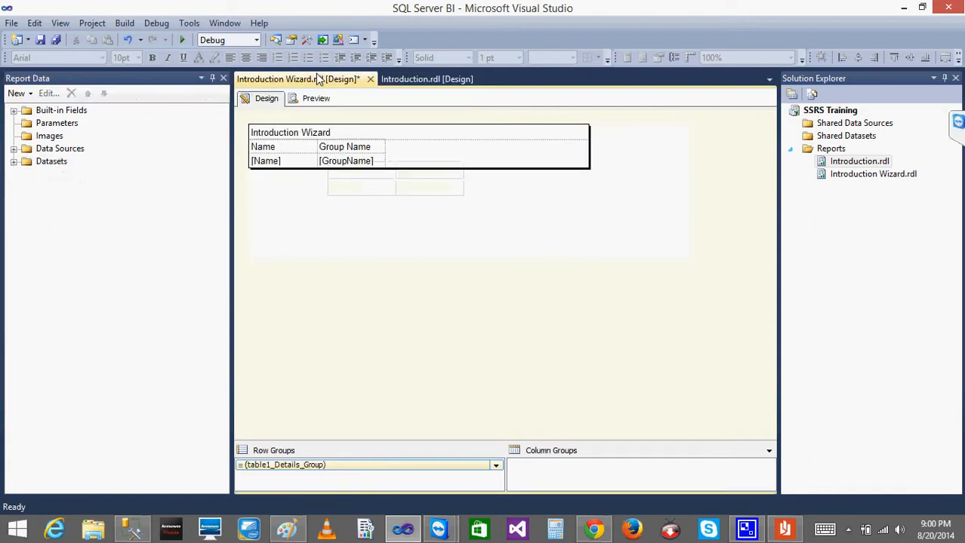
click(14, 149)
click(14, 175)
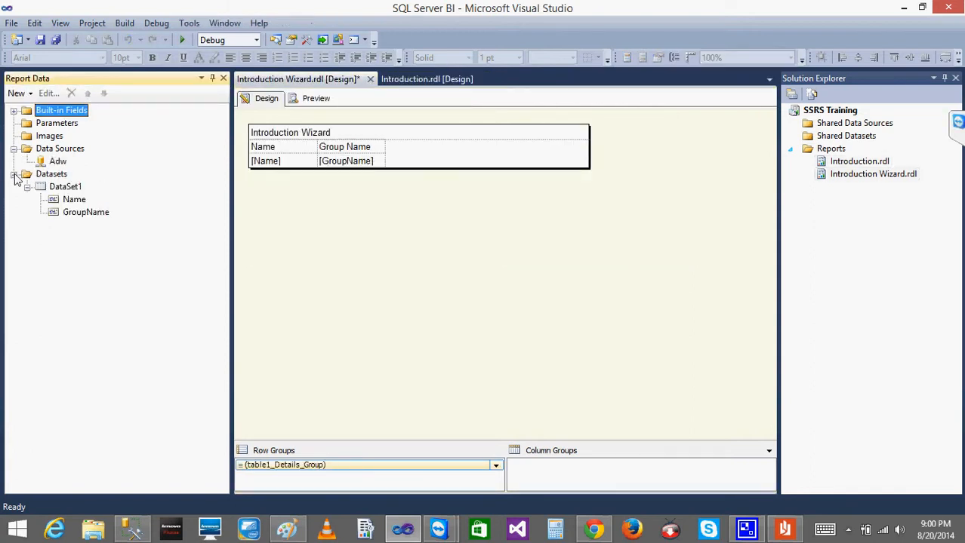
click(68, 188)
click(74, 200)
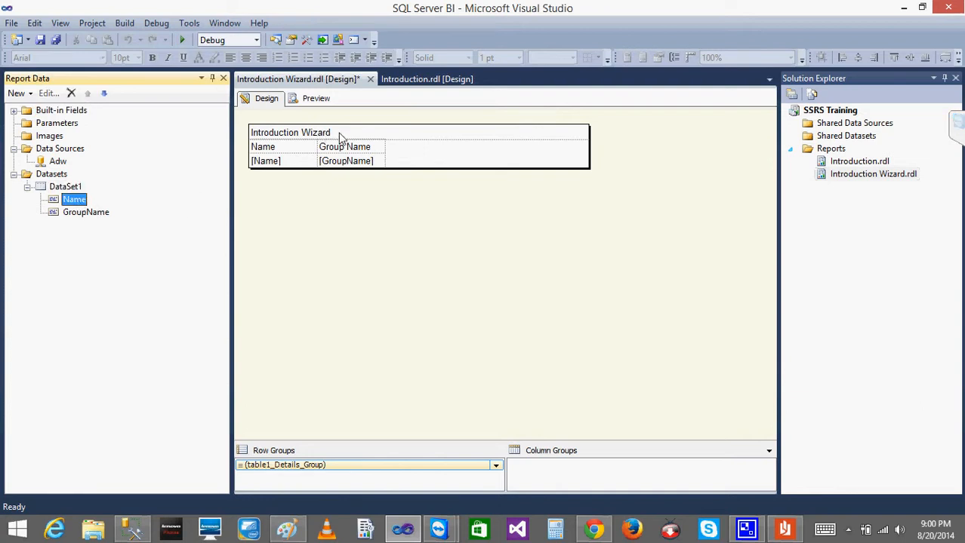
click(339, 136)
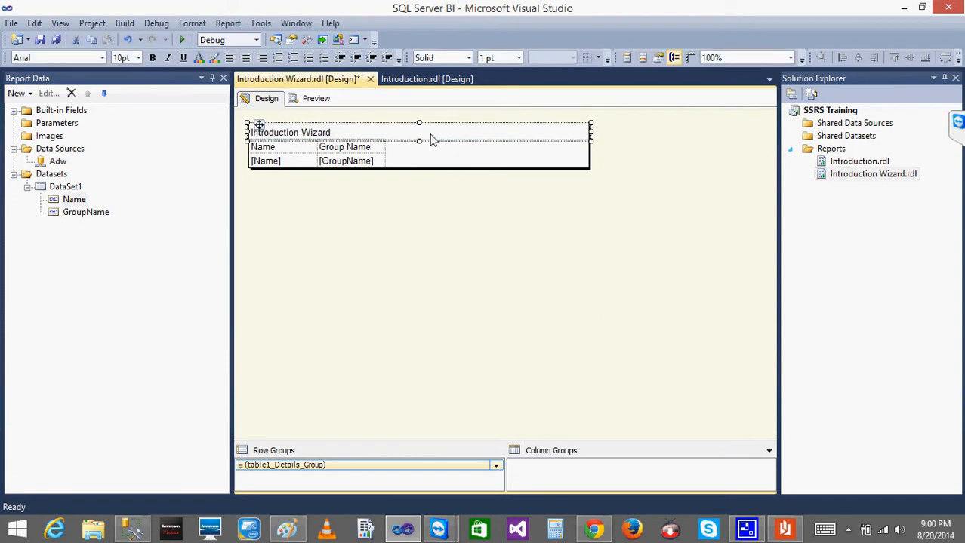
click(335, 133)
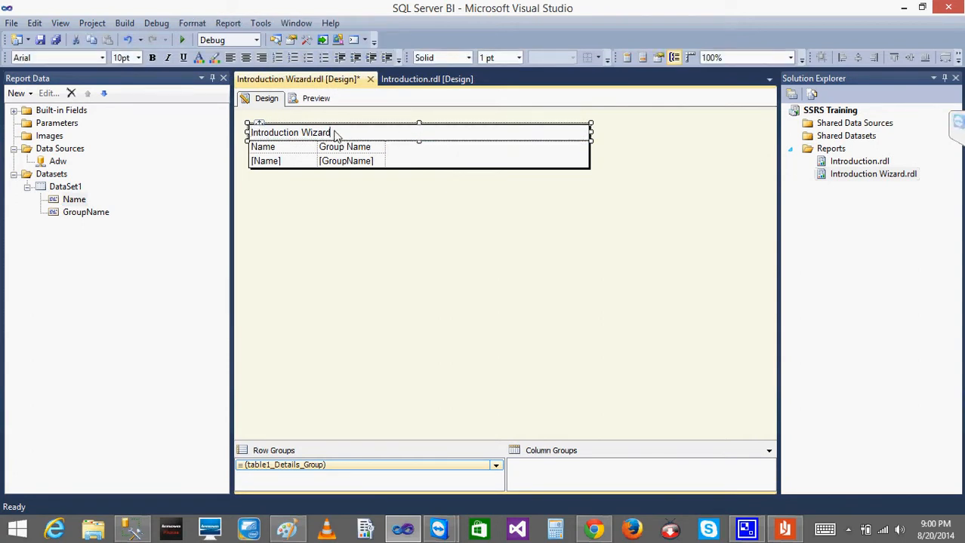
double_click(335, 133)
click(335, 133)
click(335, 133)
click(370, 204)
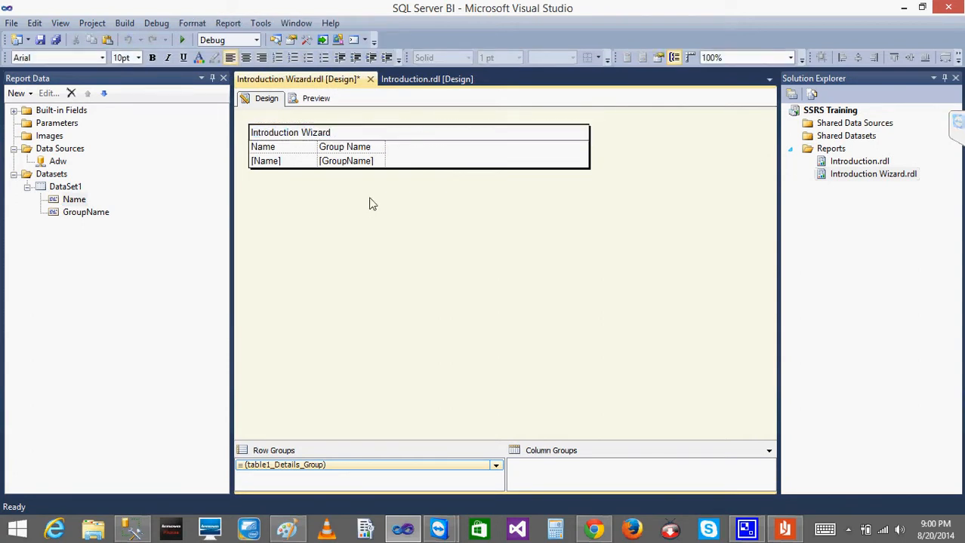
Return to Introduction.rdl and review its data source and Dept dataset again.
click(412, 75)
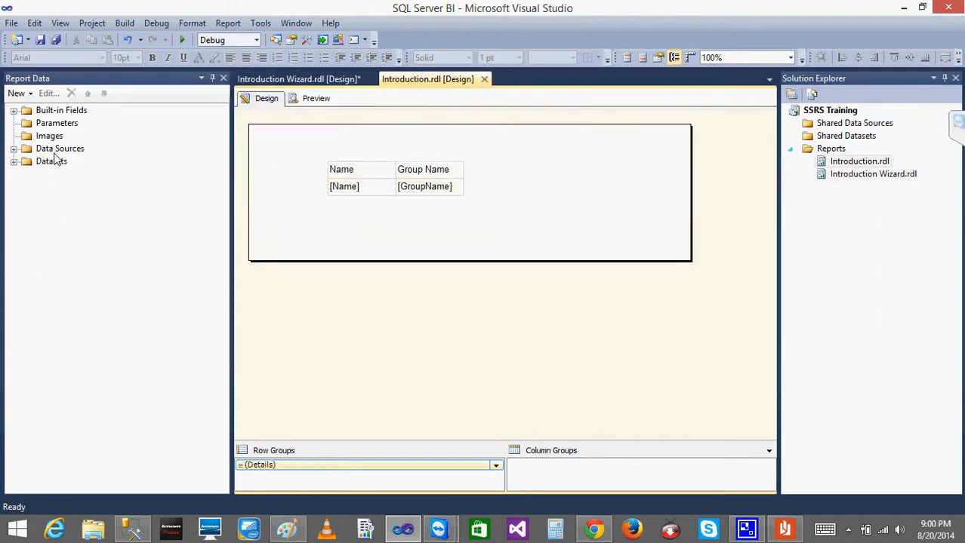
click(13, 149)
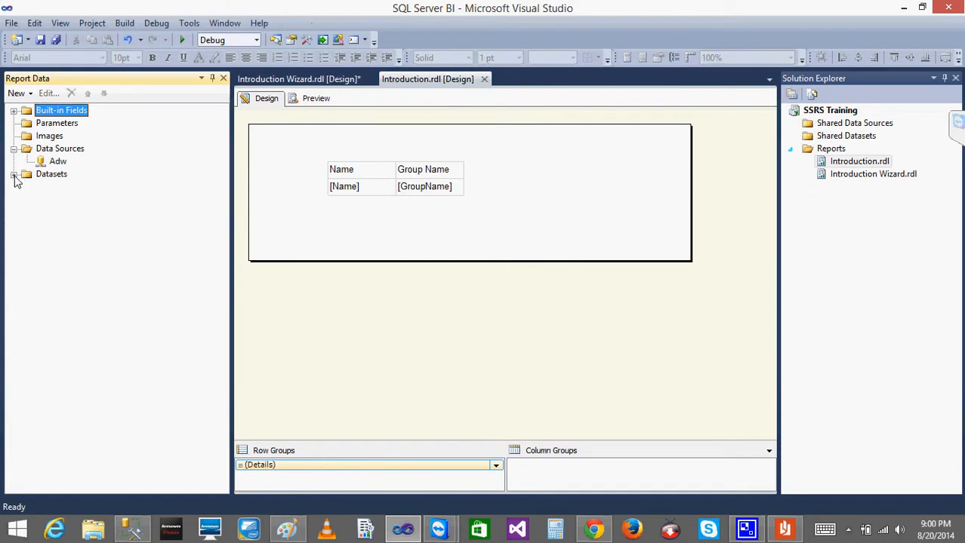
click(14, 176)
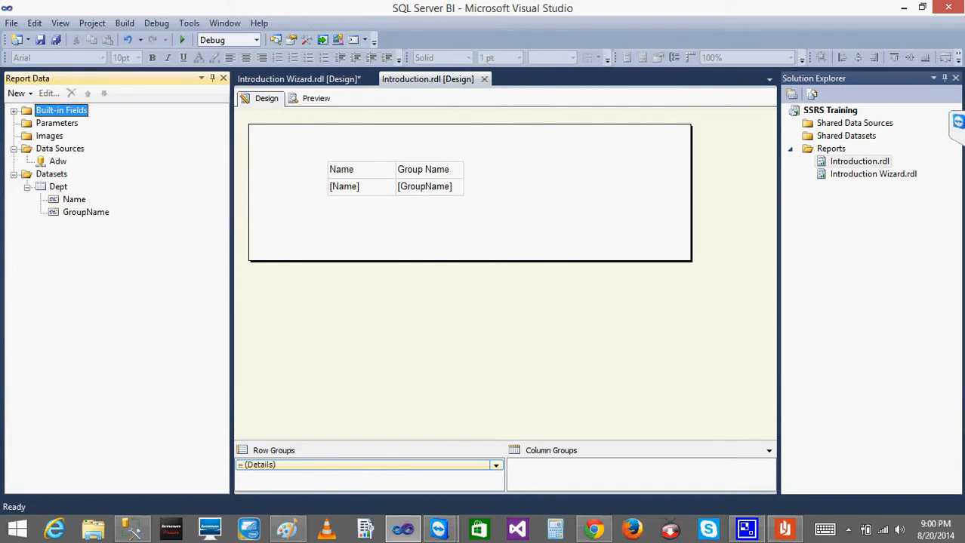
Preview Introduction Wizard.rdl and Introduction.rdl and compare their rendered tables.
double_click(885, 175)
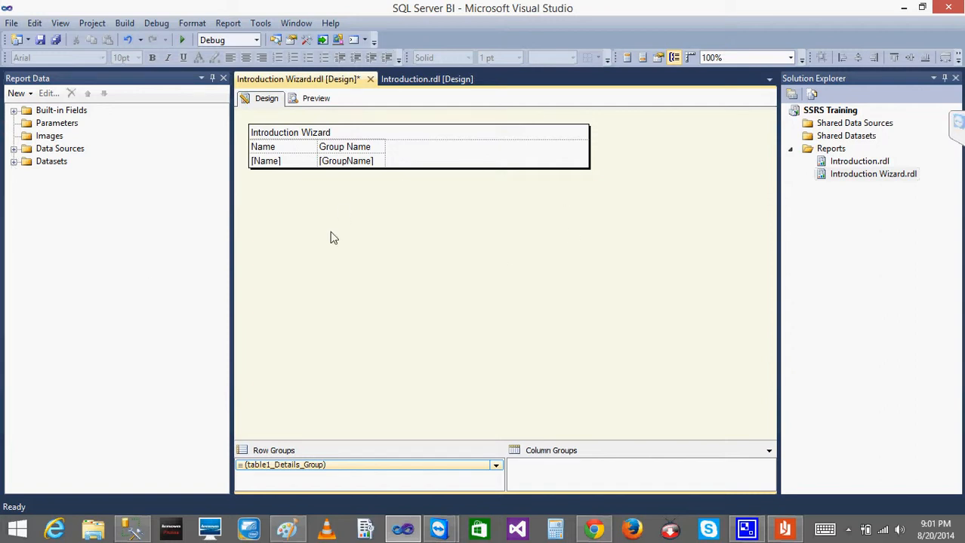
click(315, 100)
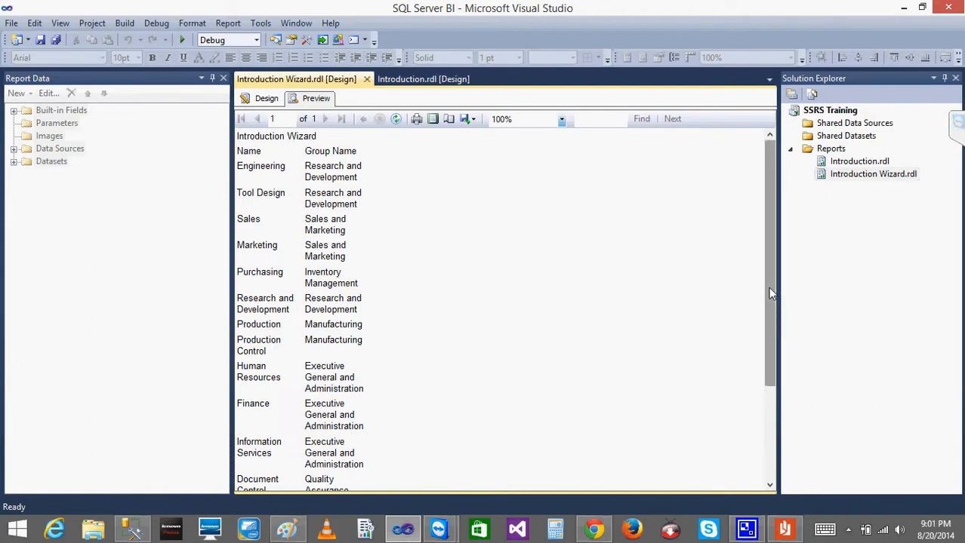
scroll(770, 293, down, 1)
click(423, 78)
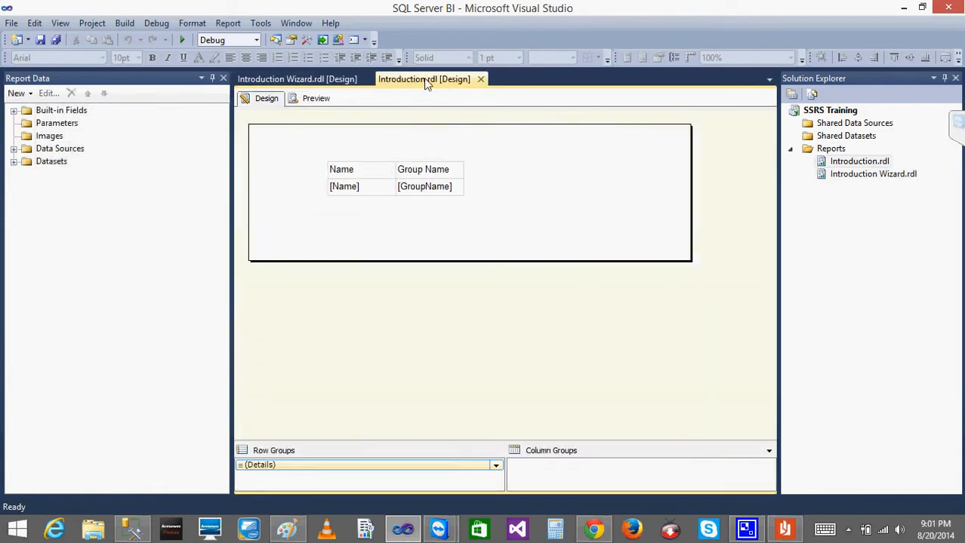
click(308, 98)
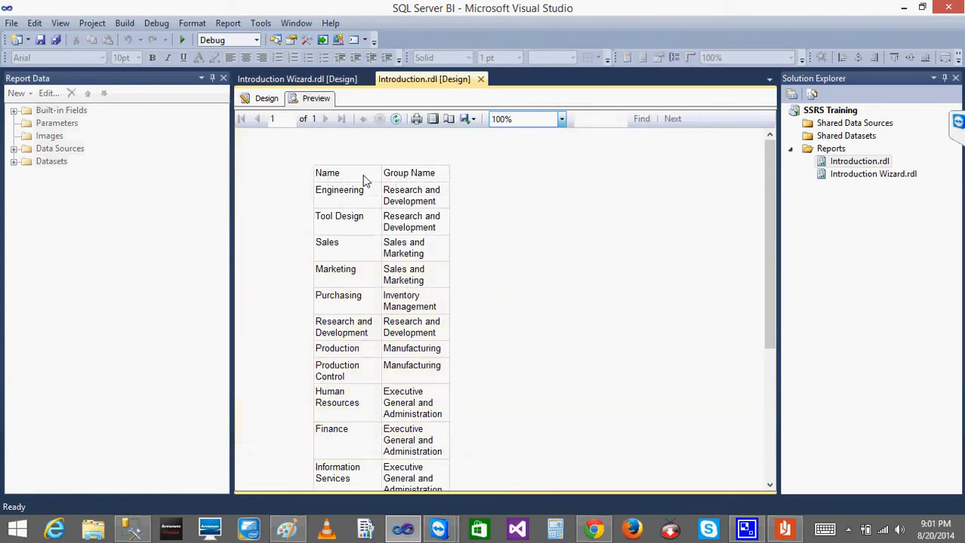
click(323, 78)
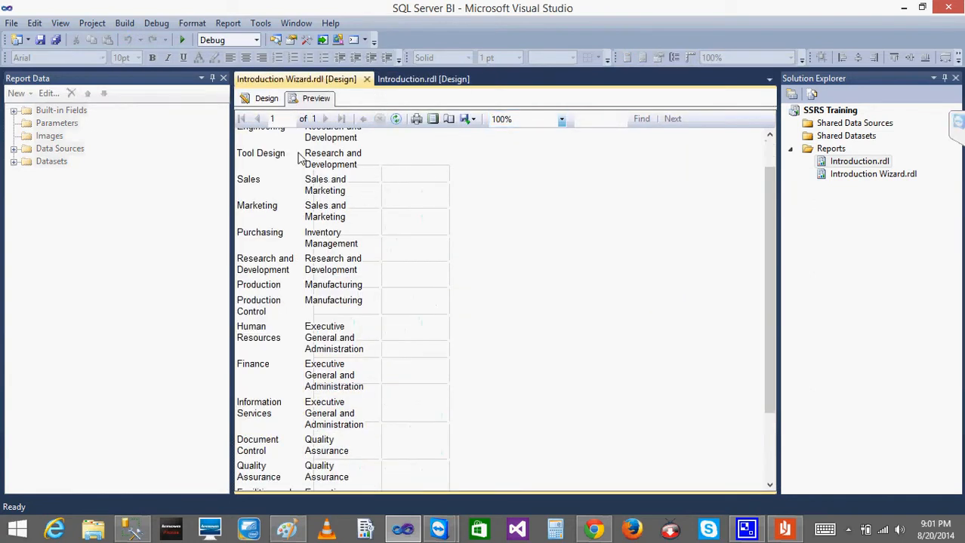
drag(765, 323, 765, 190)
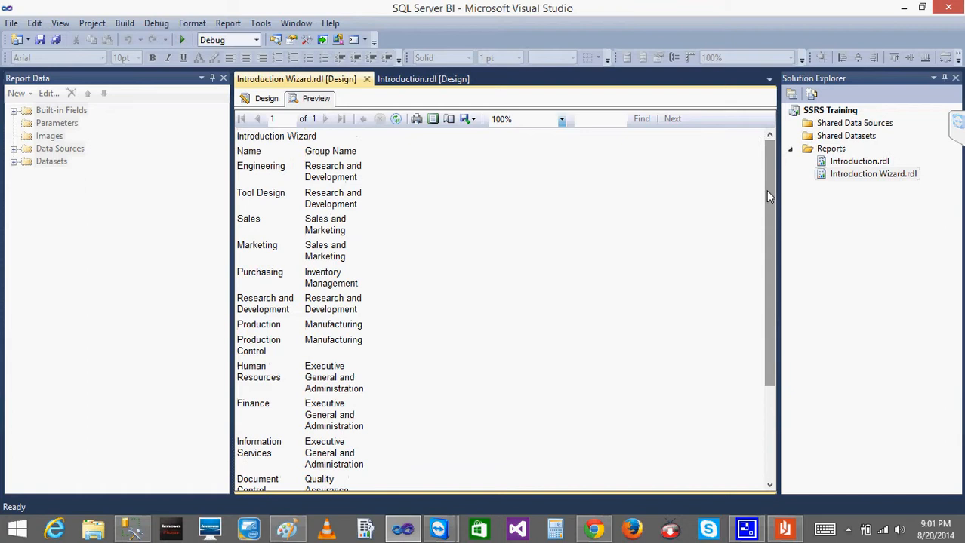
Return Introduction Wizard.rdl to its design view and extend the report body downward to make room below the table.
click(261, 102)
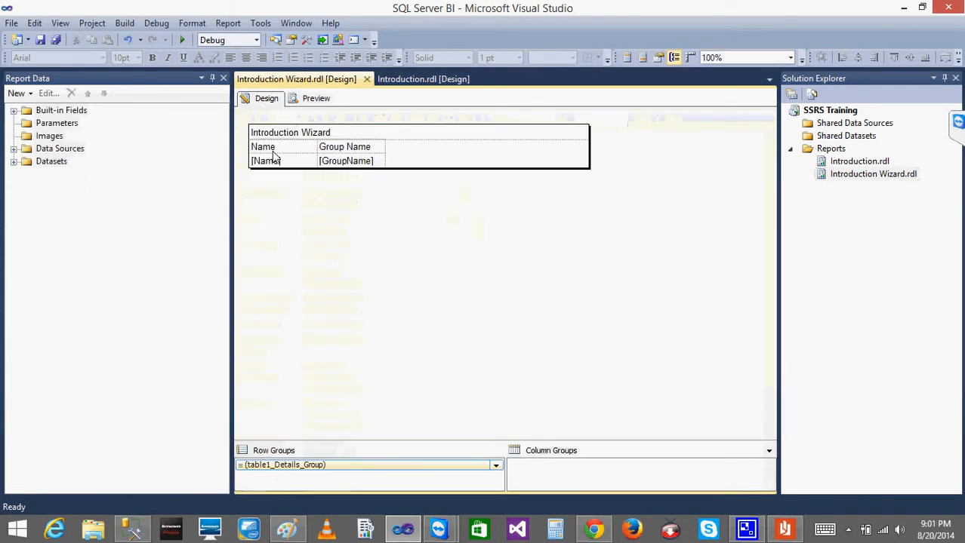
click(456, 174)
drag(457, 174, 451, 204)
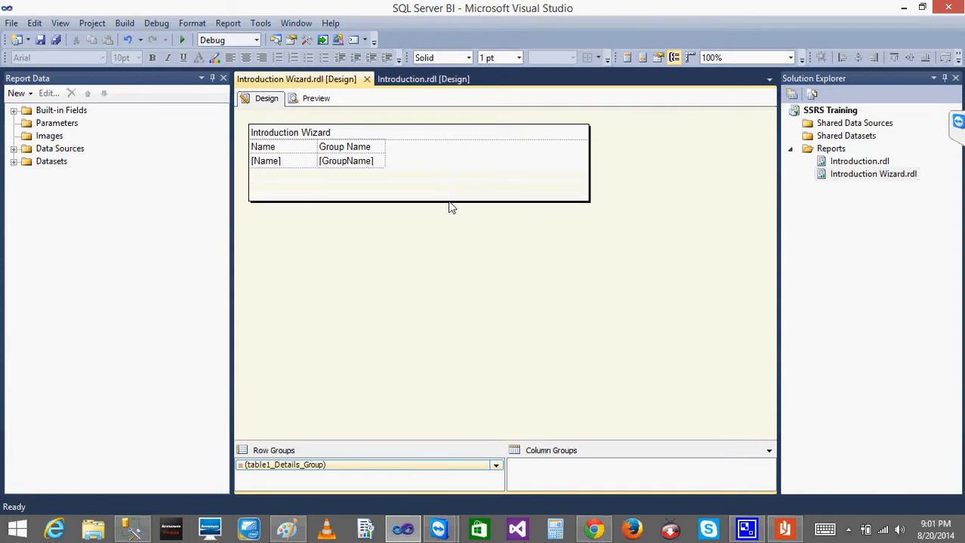
Move the Name and Group Name table slightly to the right and down, away from the title.
click(272, 148)
click(241, 134)
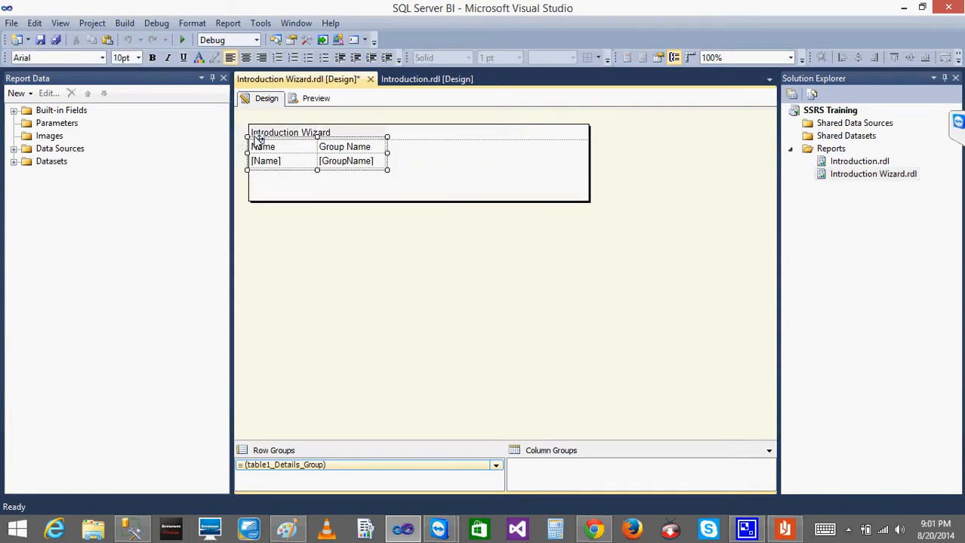
drag(261, 146, 292, 155)
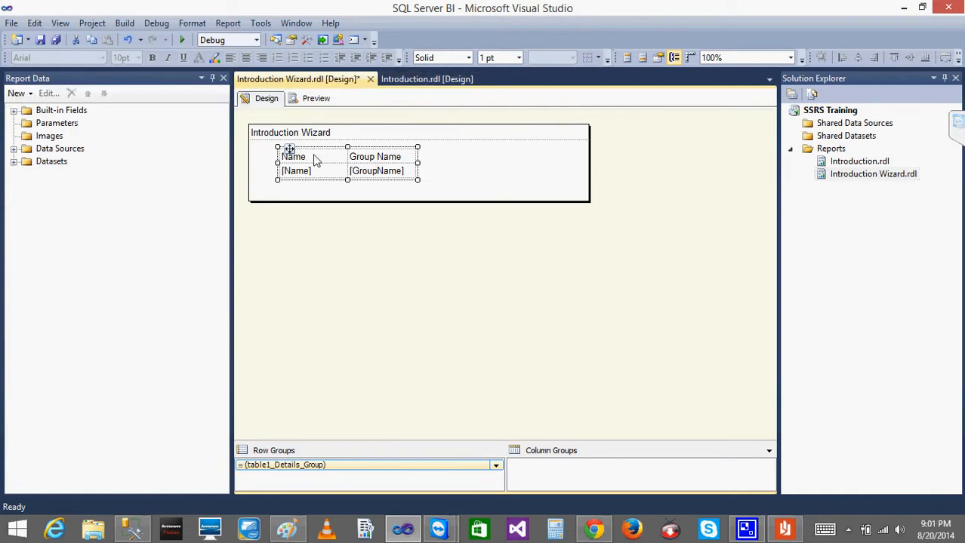
View the text box properties of the table's Name header cell and close them without making changes.
right_click(291, 155)
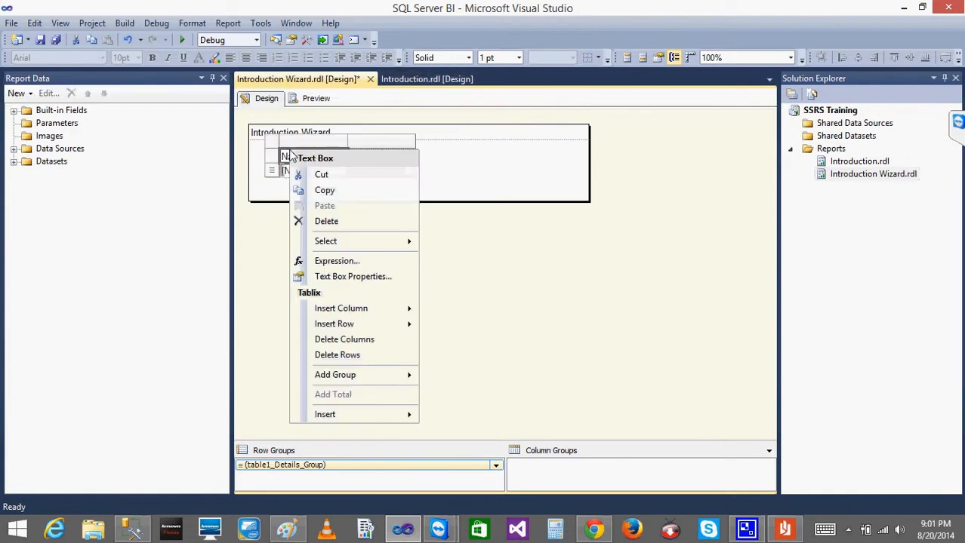
click(350, 275)
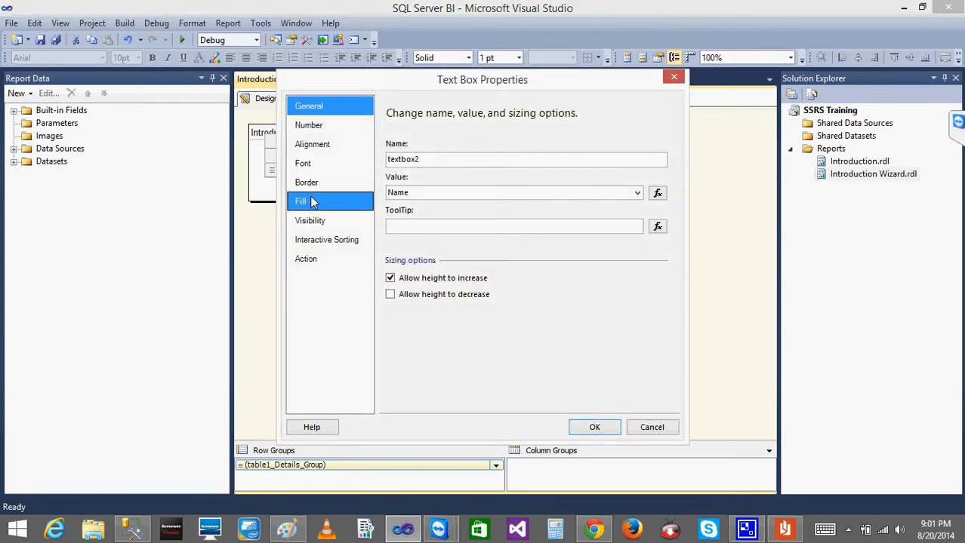
click(652, 428)
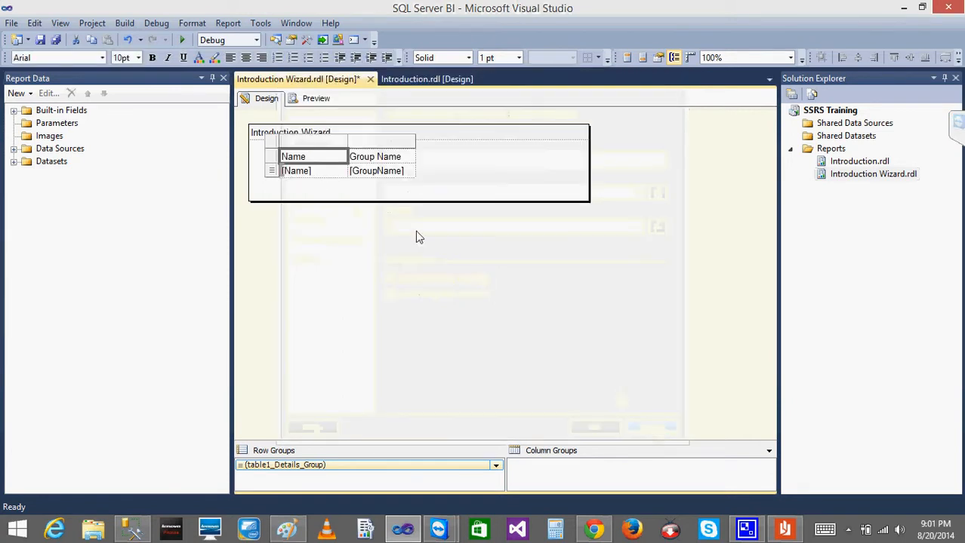
Review the visibility and sorting options of the Introduction Wizard table in its tablix properties and close them without changes.
right_click(275, 148)
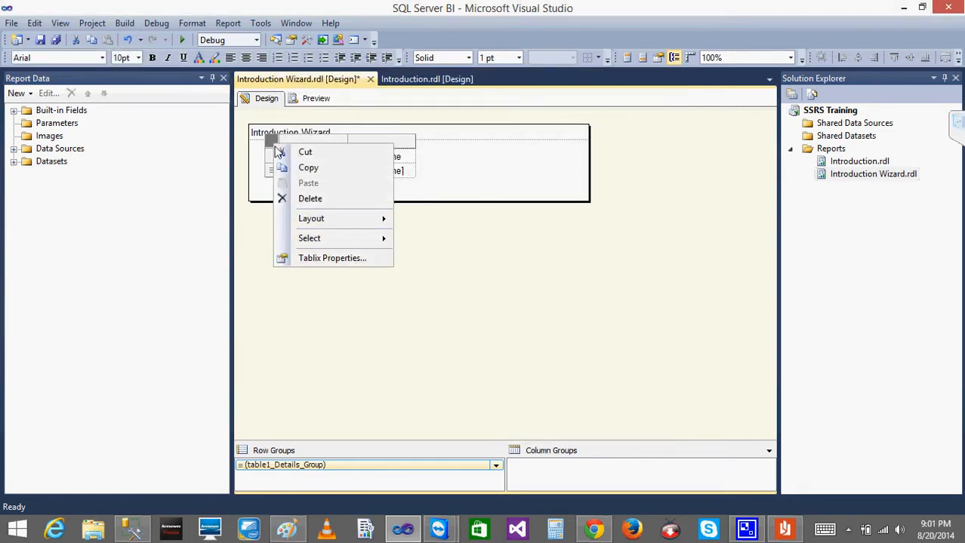
click(324, 258)
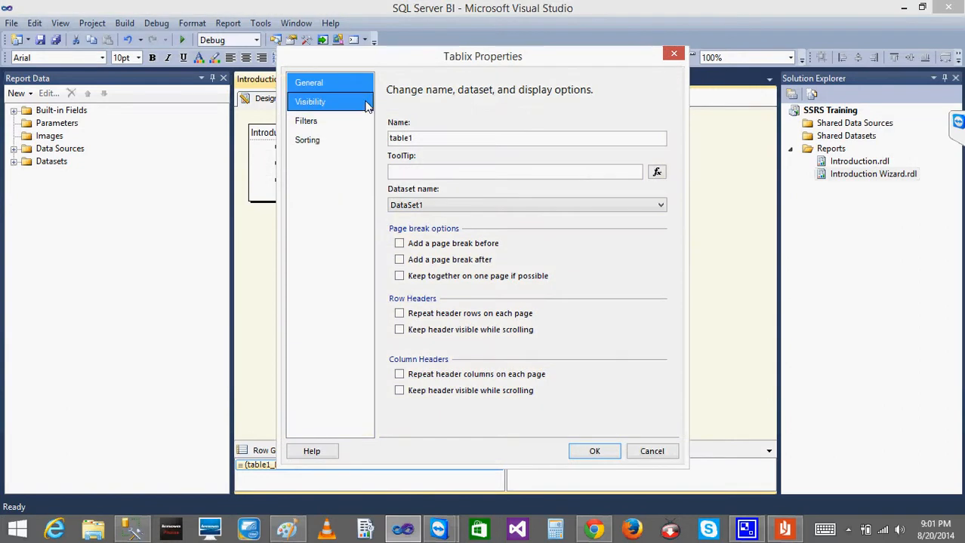
click(324, 110)
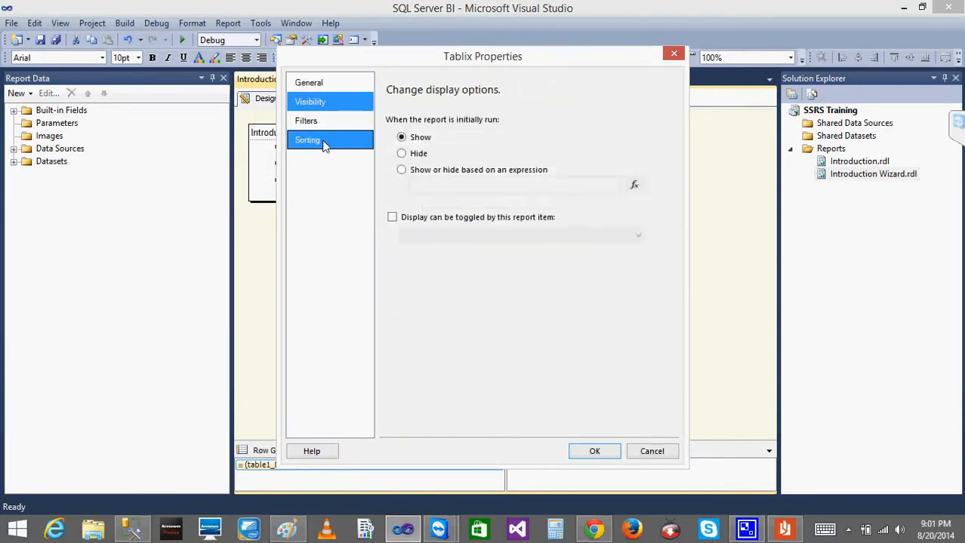
click(325, 143)
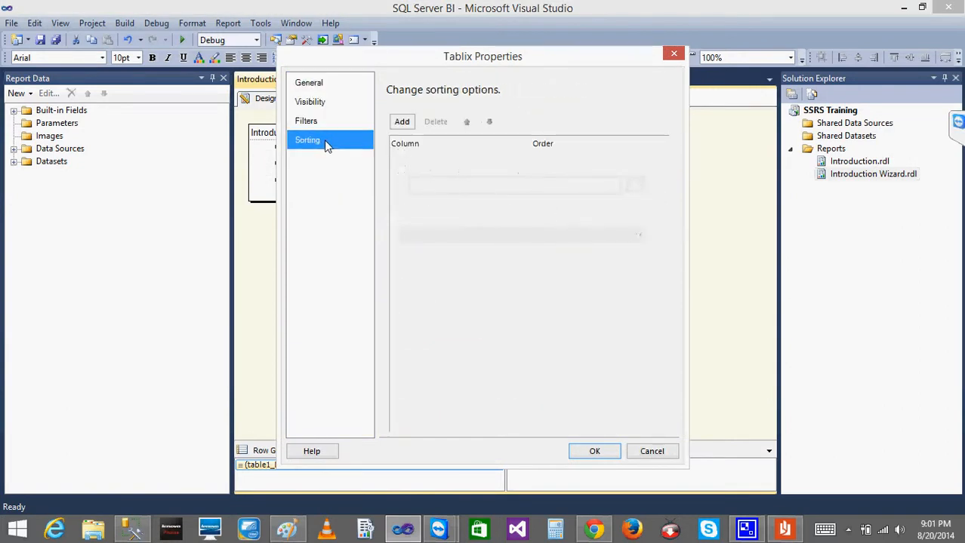
click(670, 451)
In the design view of Introduction.rdl, add a tablix sort on [Name] in A to Z order.
click(426, 79)
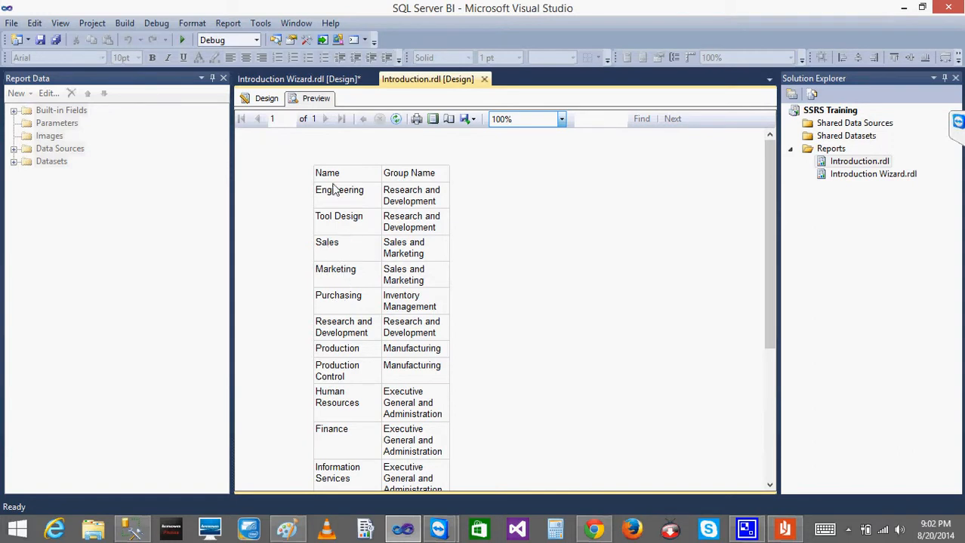
click(264, 99)
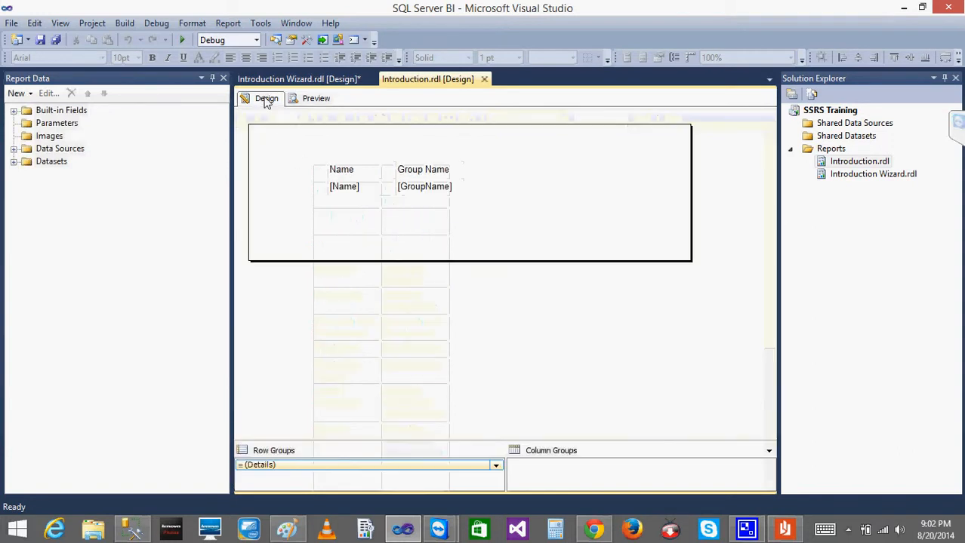
click(359, 185)
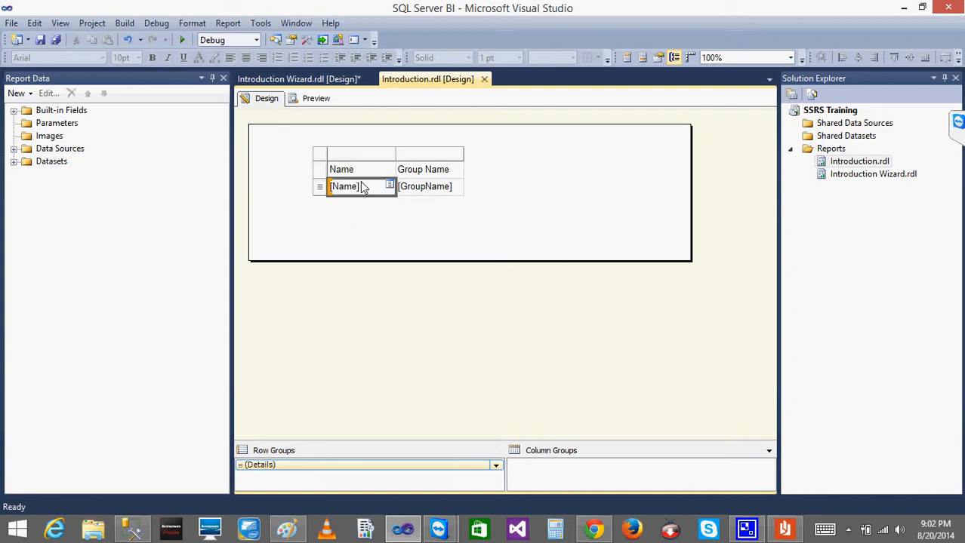
right_click(320, 155)
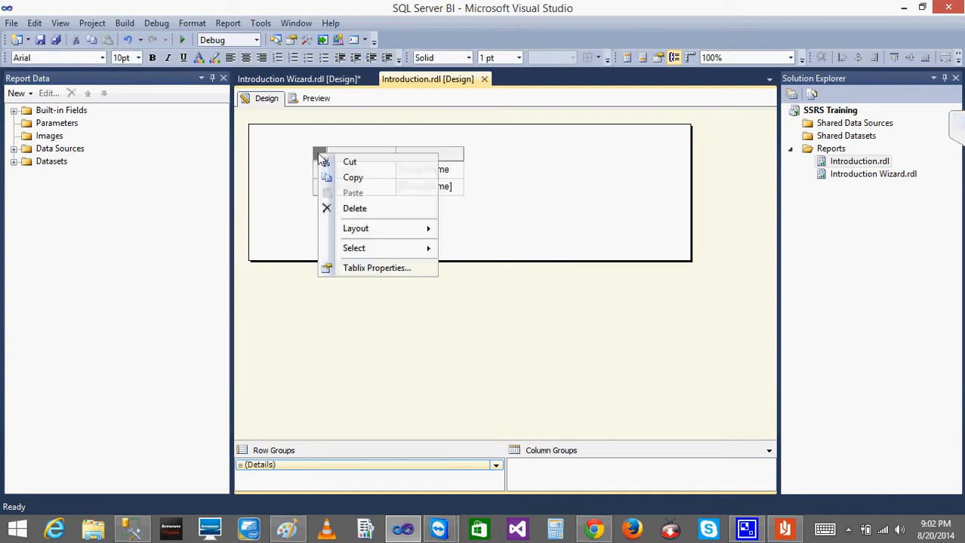
click(389, 273)
click(316, 140)
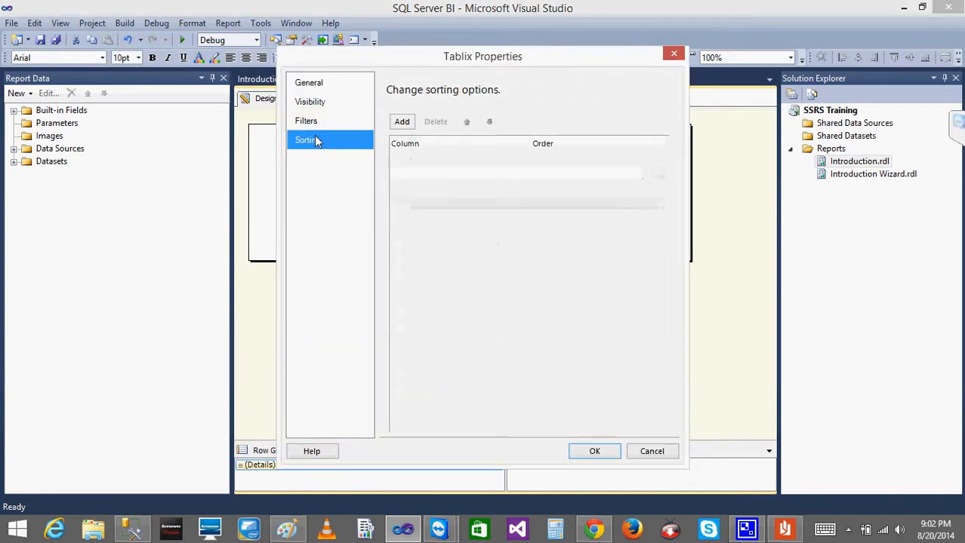
click(402, 122)
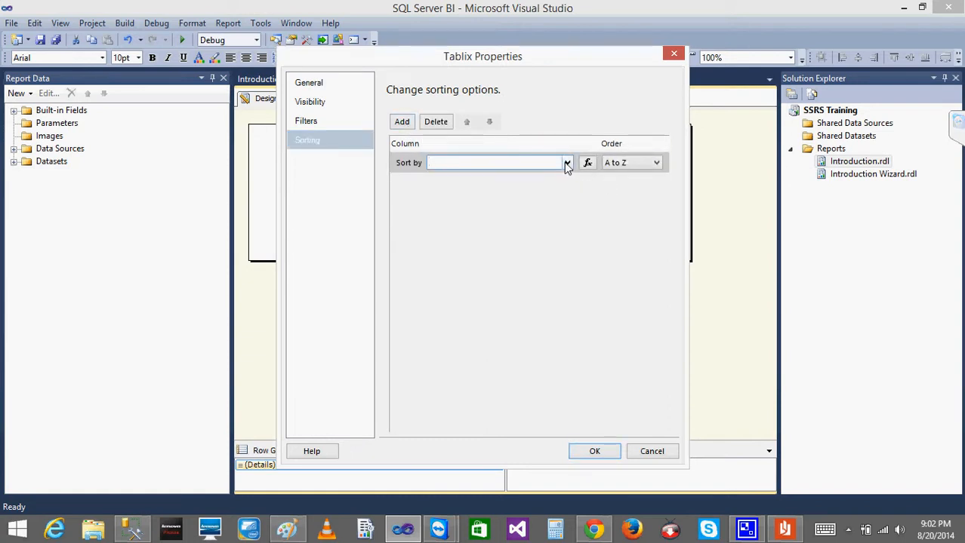
click(567, 163)
click(468, 176)
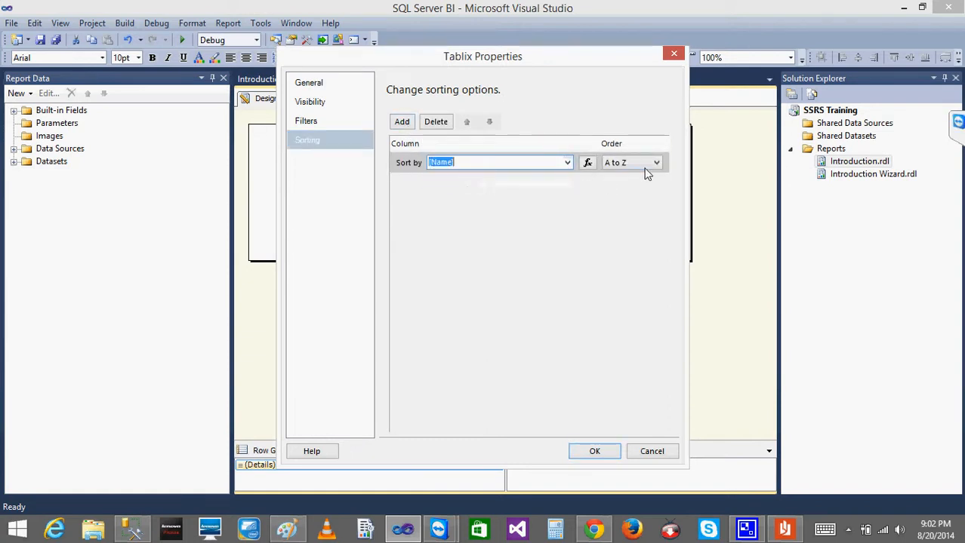
click(593, 449)
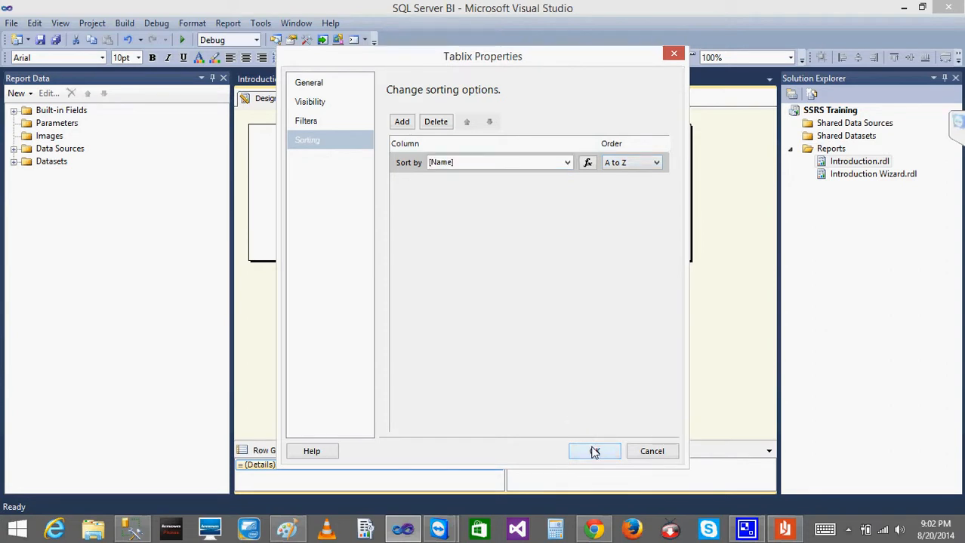
Preview Introduction.rdl and Introduction Wizard.rdl to compare the row order of their tables.
click(317, 99)
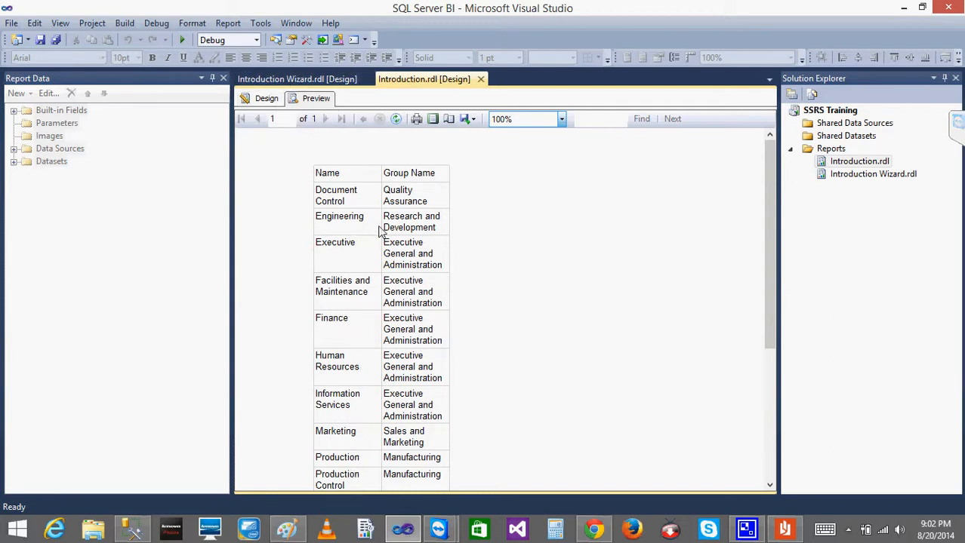
click(325, 78)
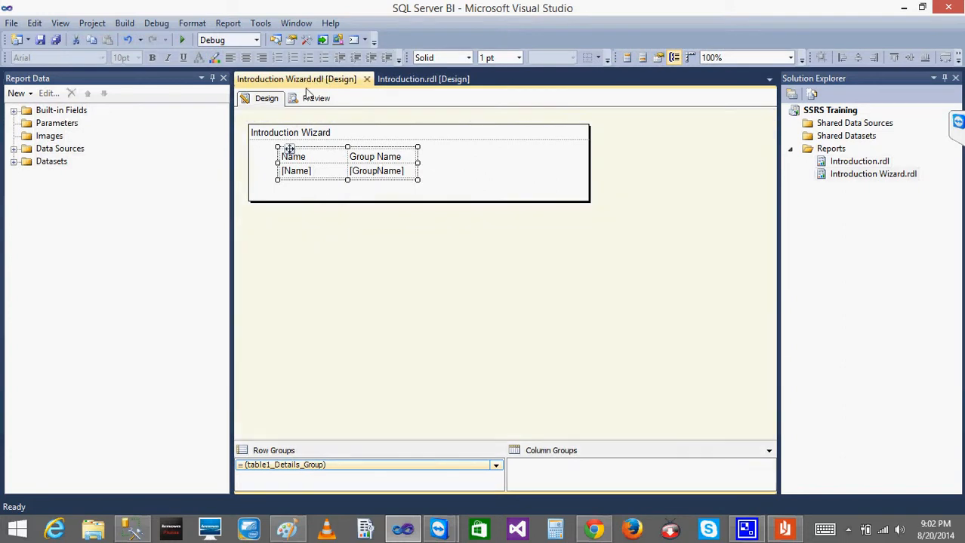
click(314, 99)
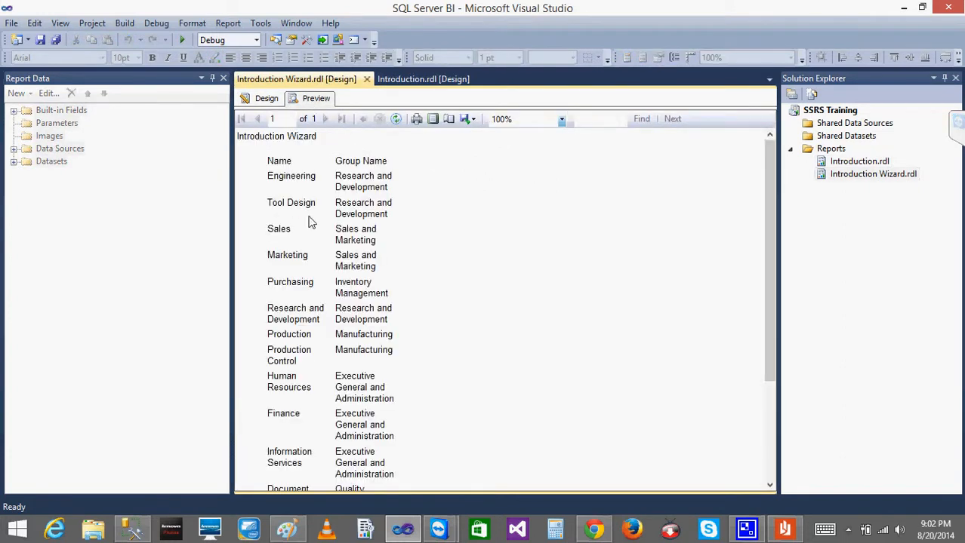
In the design view of Introduction Wizard.rdl, give the Name header cell a solid 1pt black outline border.
click(266, 98)
click(291, 156)
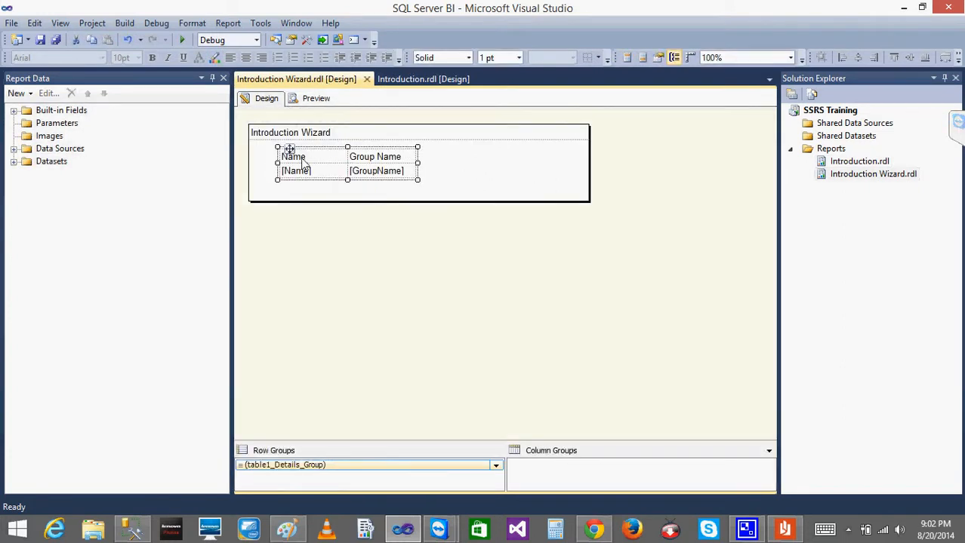
right_click(302, 161)
click(394, 284)
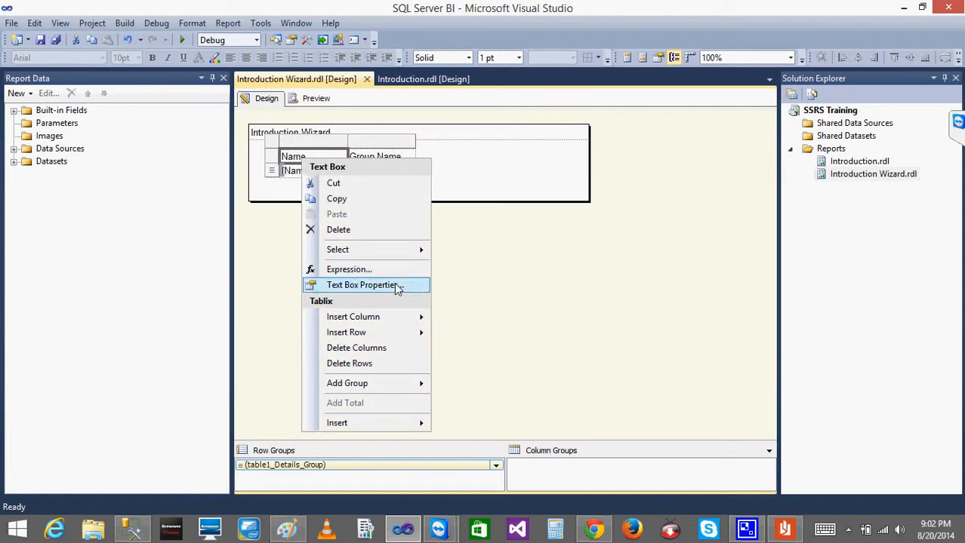
click(313, 145)
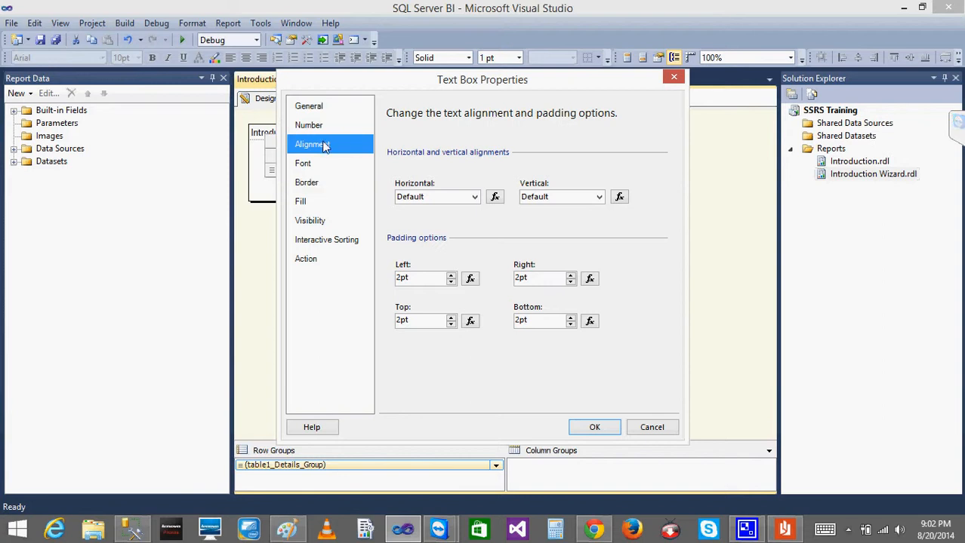
click(323, 184)
click(613, 171)
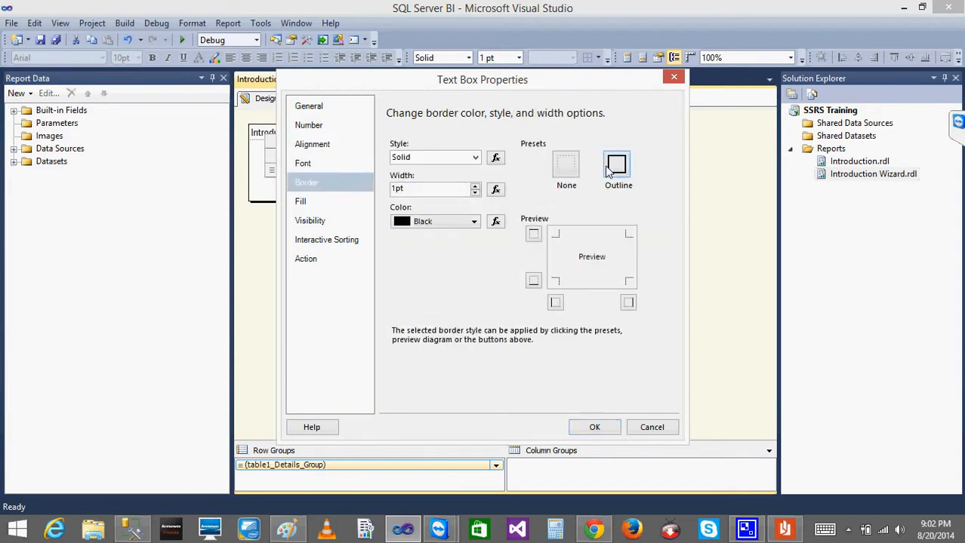
click(593, 427)
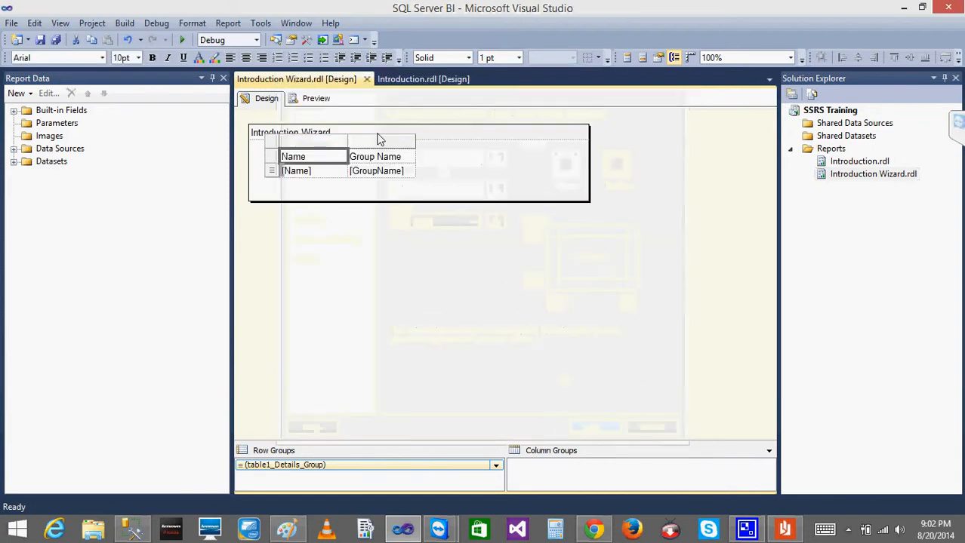
Give the Group Name header cell a solid 1pt black outline border.
right_click(377, 160)
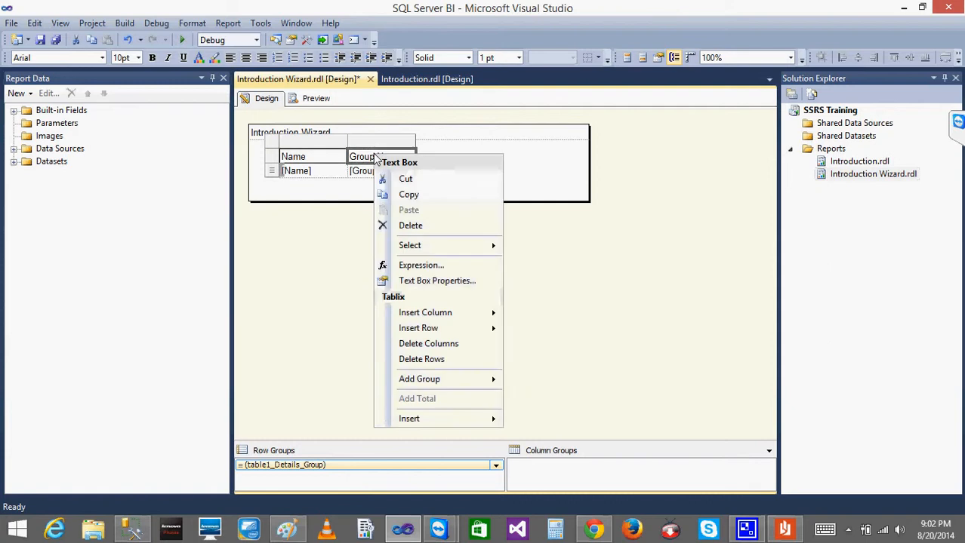
click(434, 281)
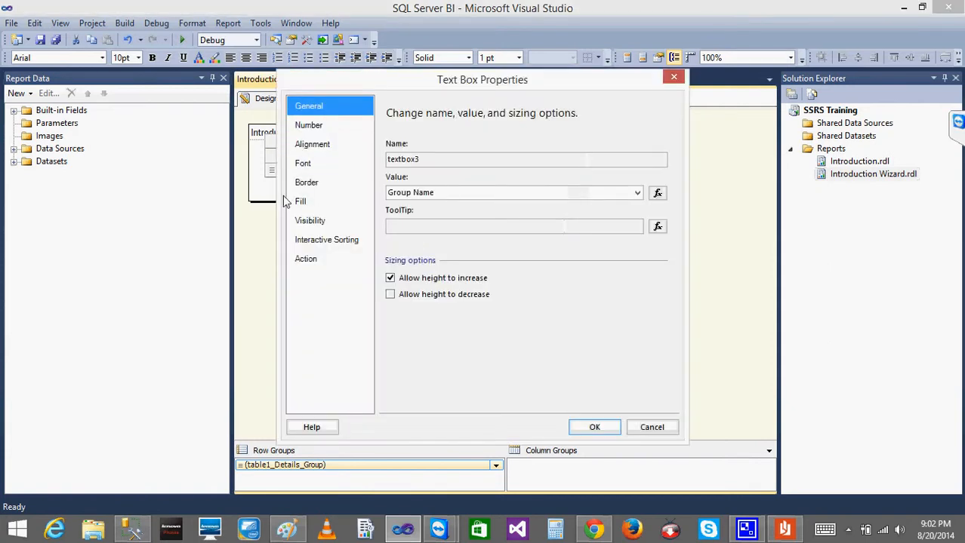
click(311, 183)
click(616, 166)
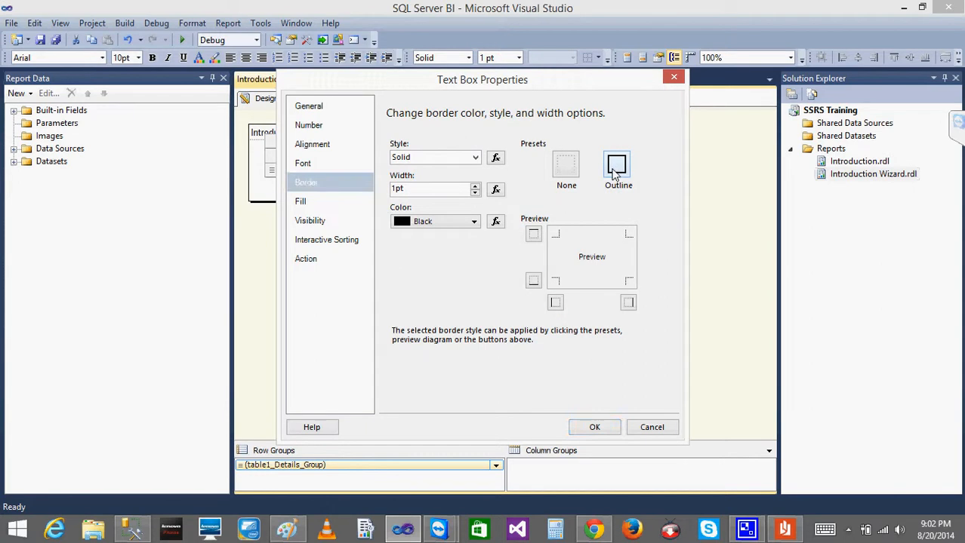
click(595, 428)
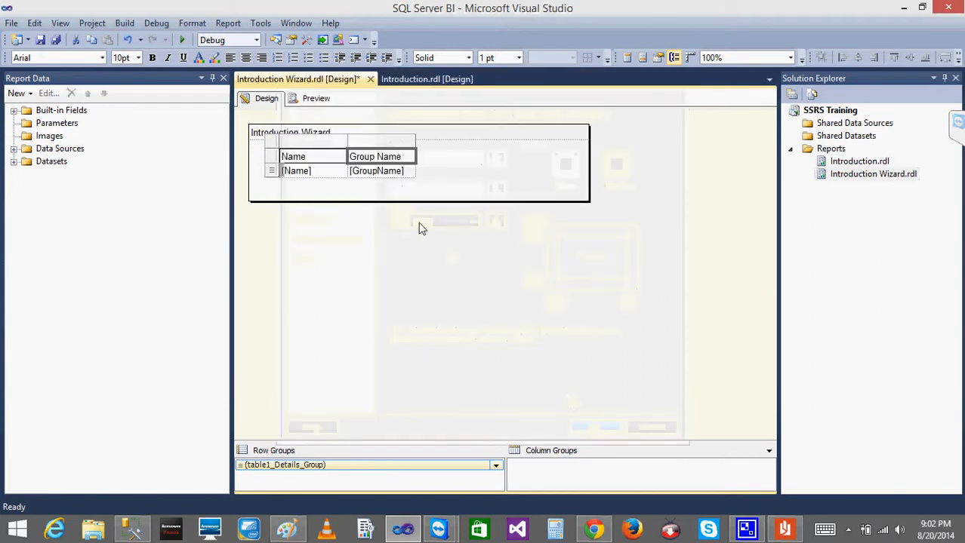
Give the [Name] detail cell a solid 1pt black outline border.
right_click(303, 176)
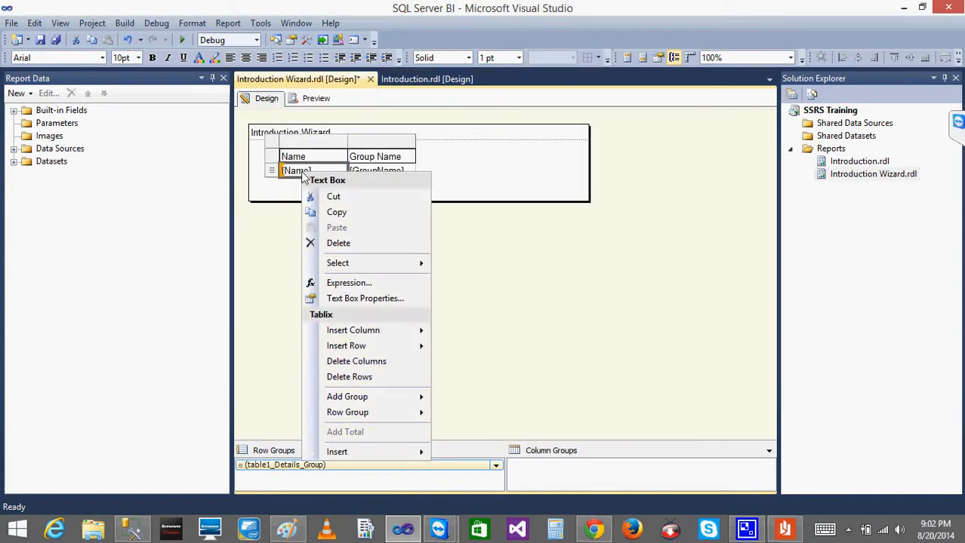
click(363, 307)
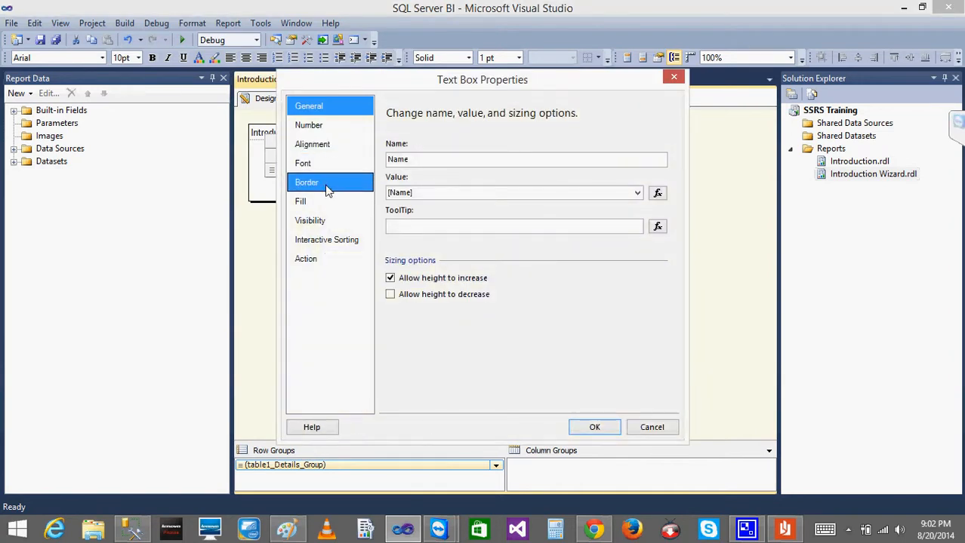
click(310, 183)
click(617, 168)
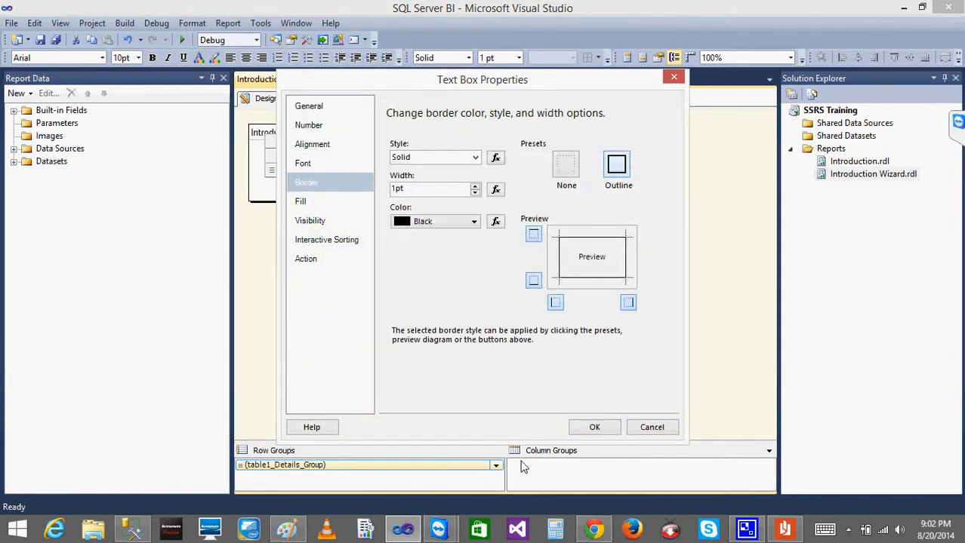
click(593, 427)
Give the [GroupName] detail cell a solid 1pt black outline border.
right_click(372, 173)
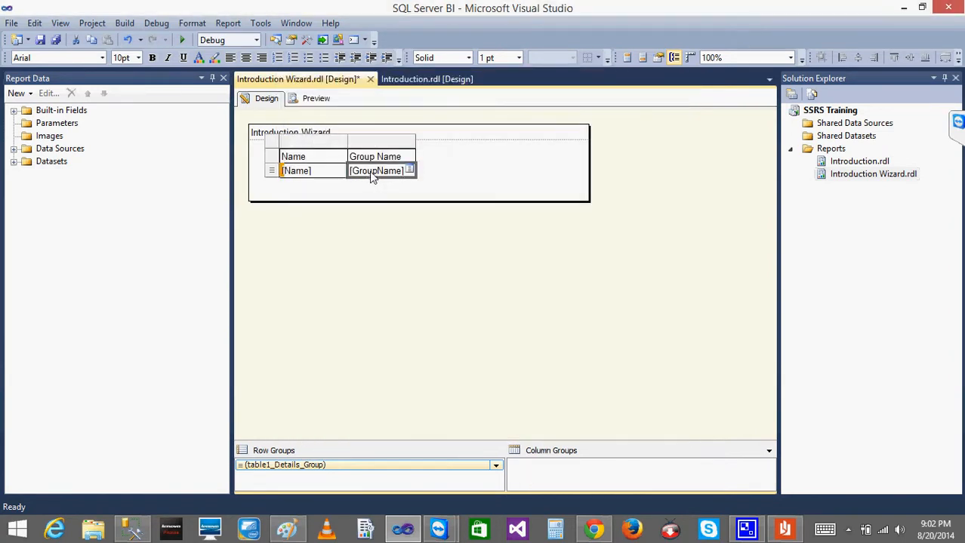
click(436, 299)
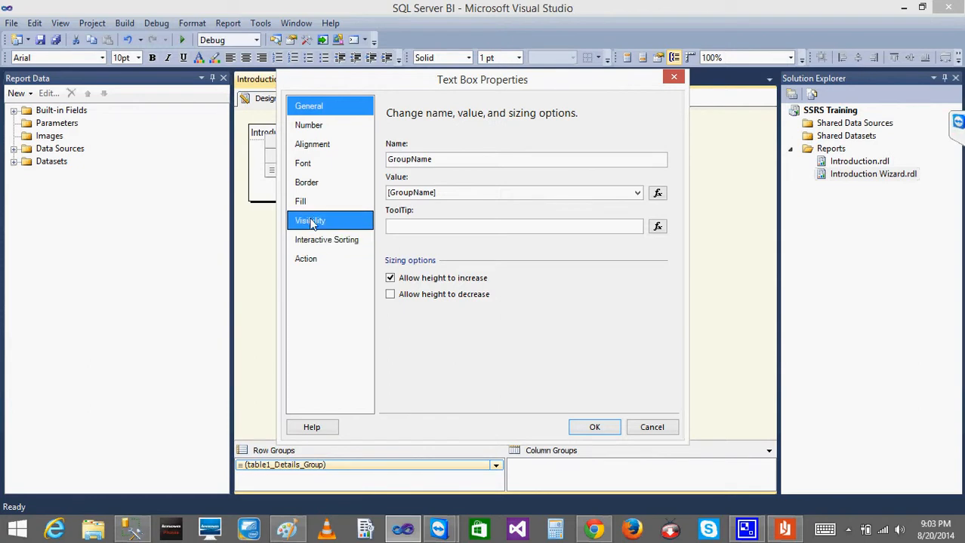
click(314, 222)
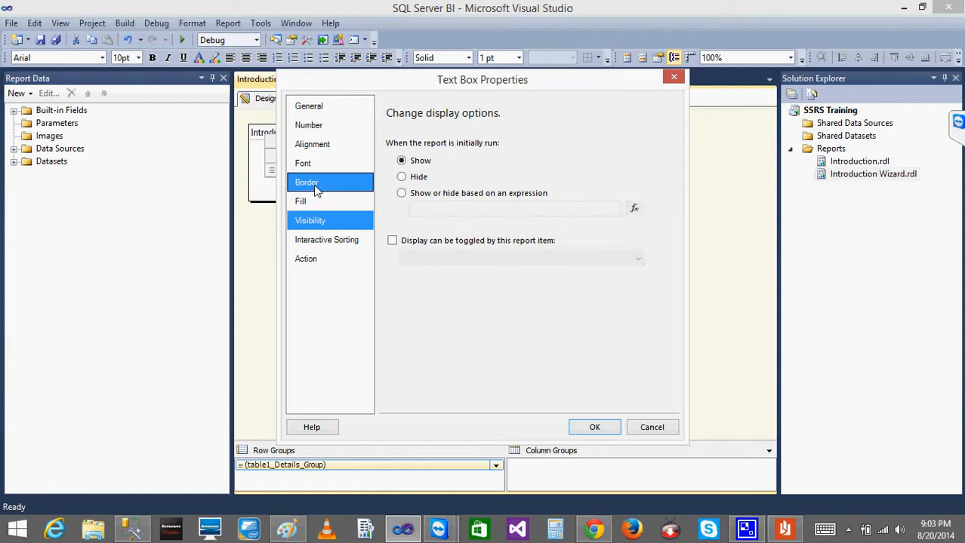
click(310, 182)
click(615, 174)
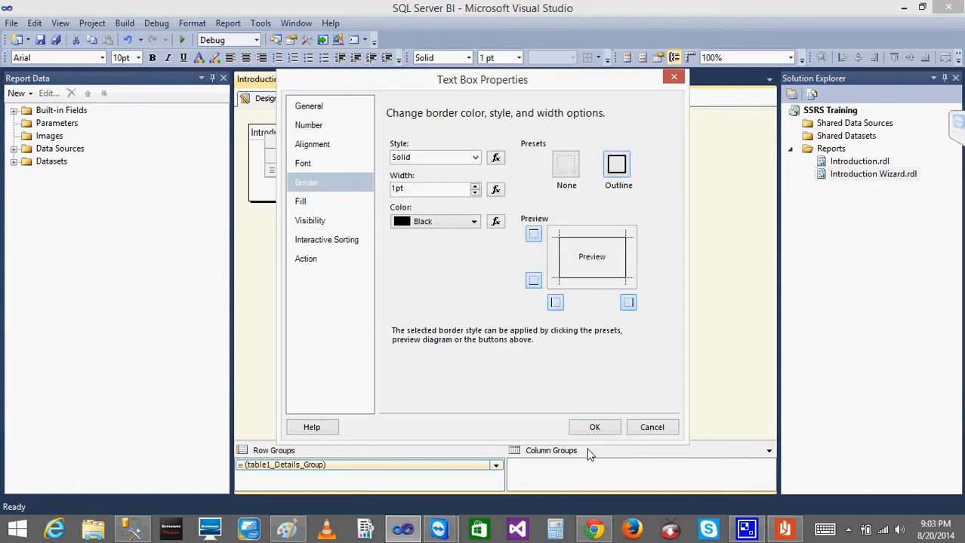
click(594, 427)
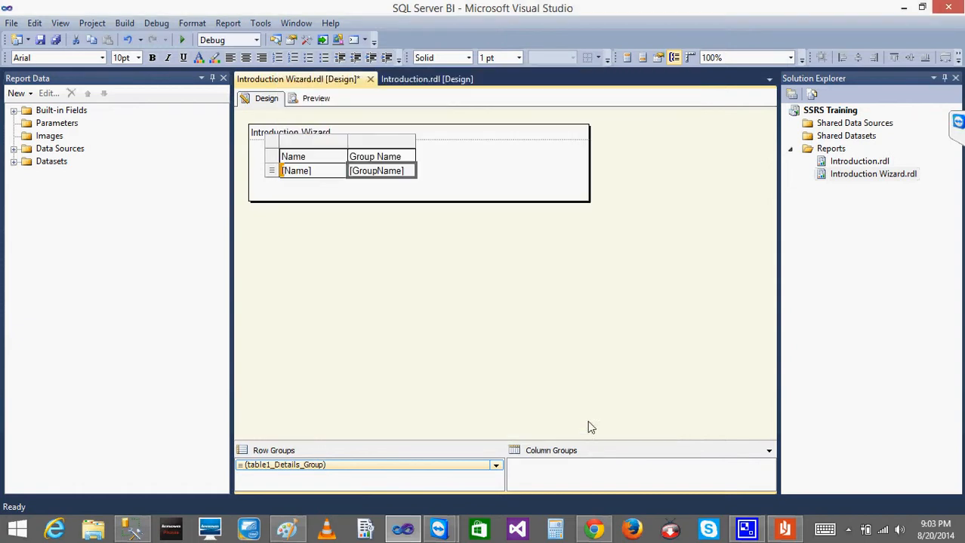
Compare the previewed table of Introduction.rdl with the bordered table in the Introduction Wizard.rdl design and deselect the table.
click(435, 80)
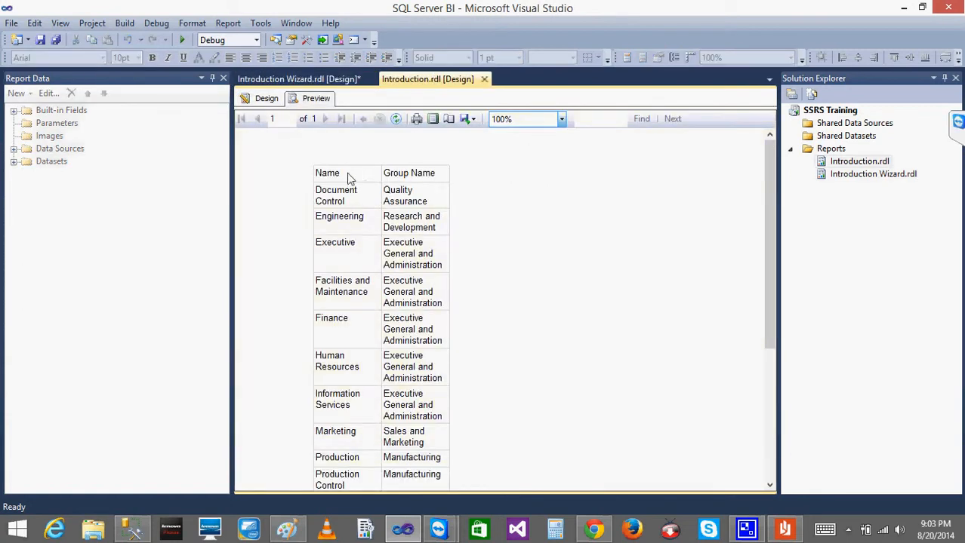
click(299, 81)
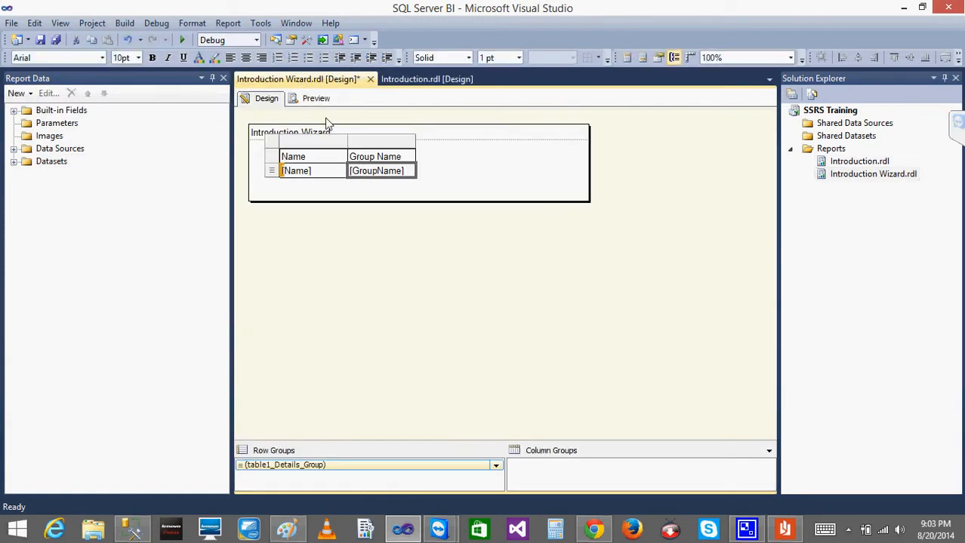
click(369, 258)
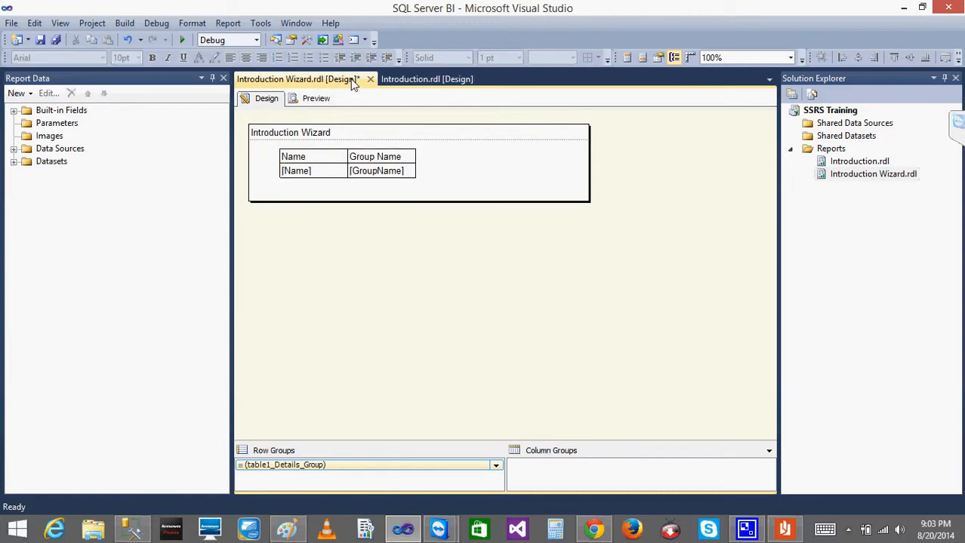
Give the Name header cell in Introduction Wizard.rdl a Gray fill and preview the report.
click(332, 99)
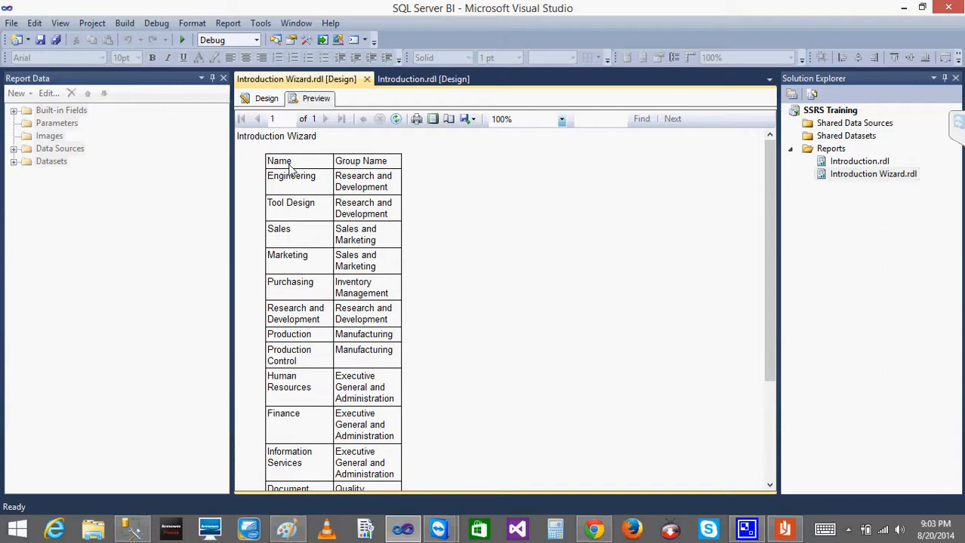
click(262, 99)
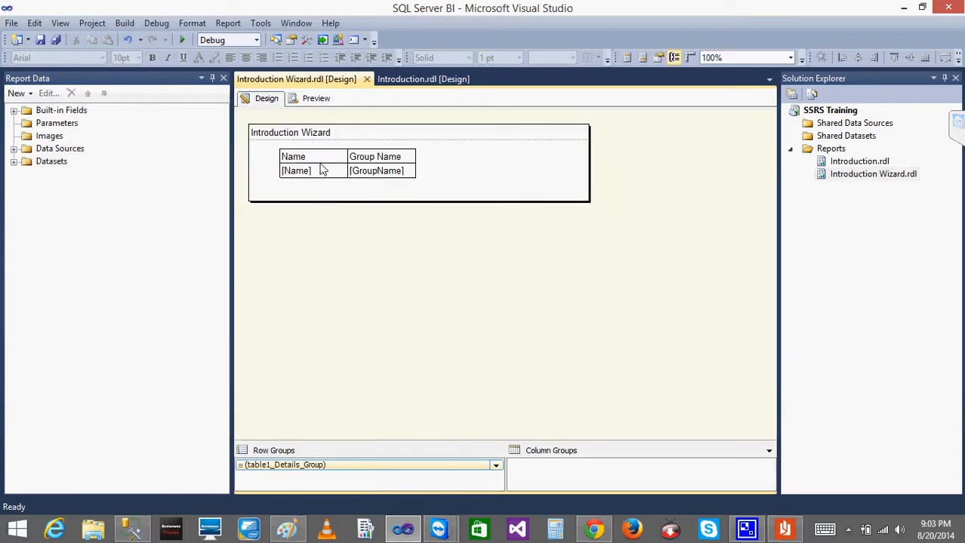
right_click(318, 157)
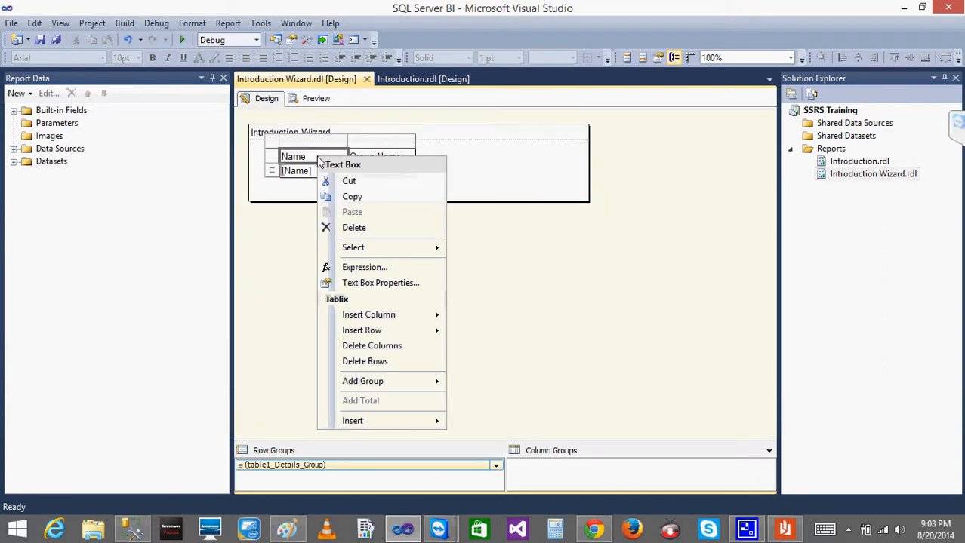
click(381, 283)
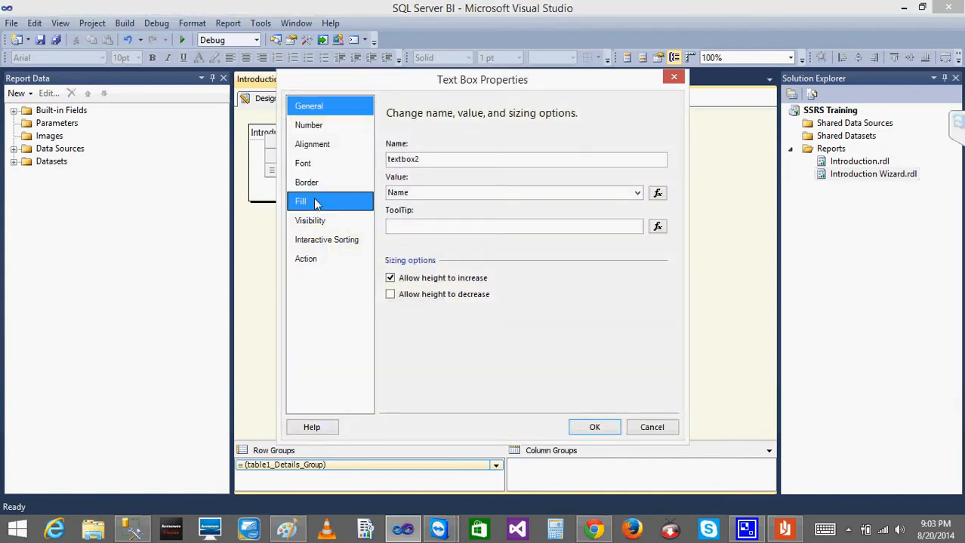
click(300, 201)
click(459, 160)
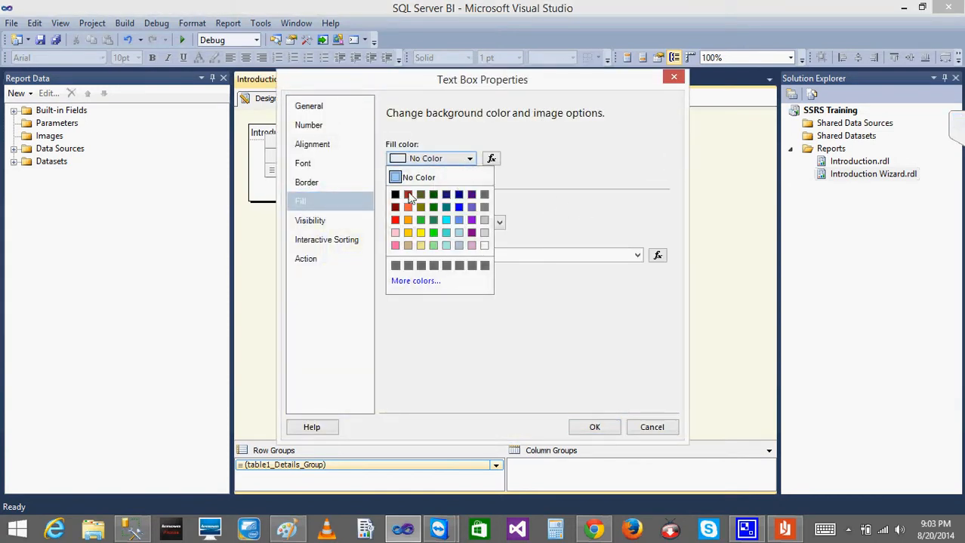
click(484, 209)
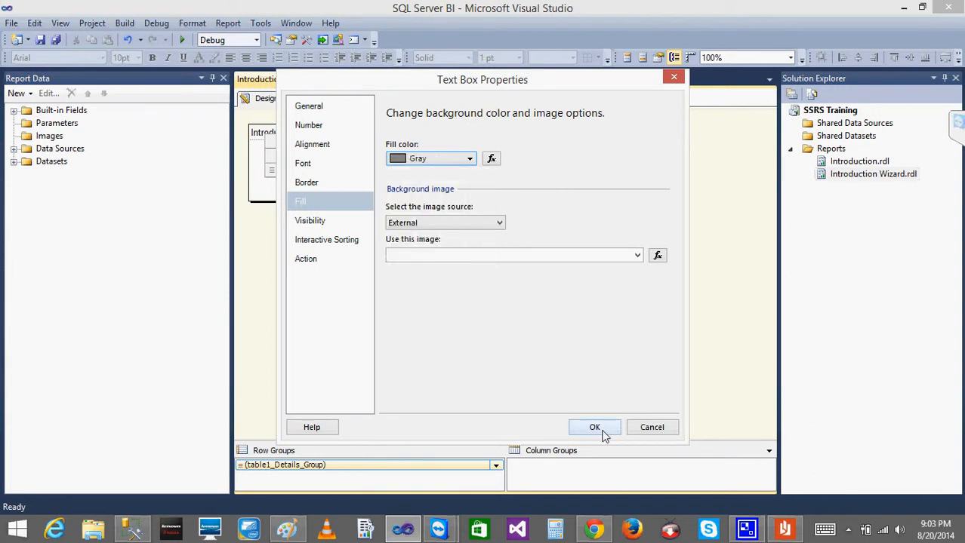
click(603, 429)
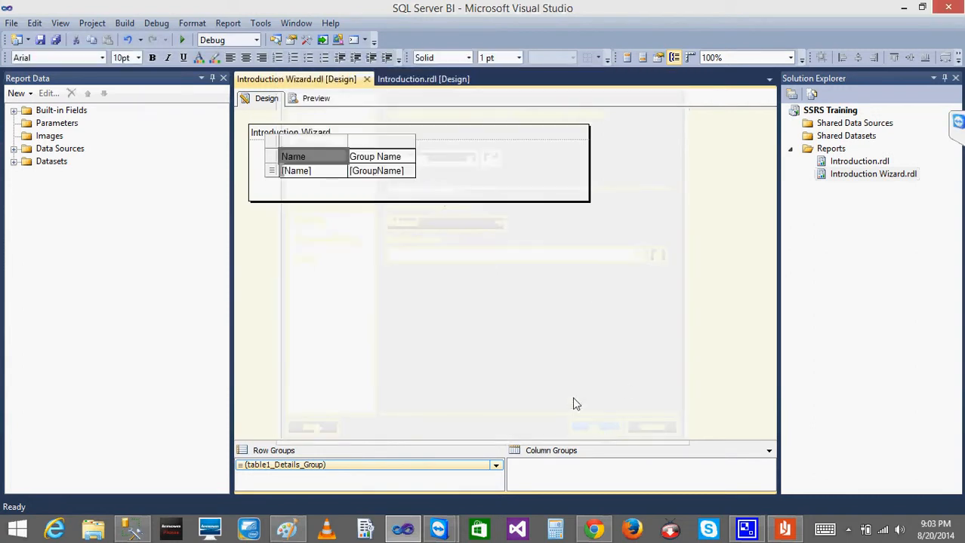
click(318, 105)
click(266, 104)
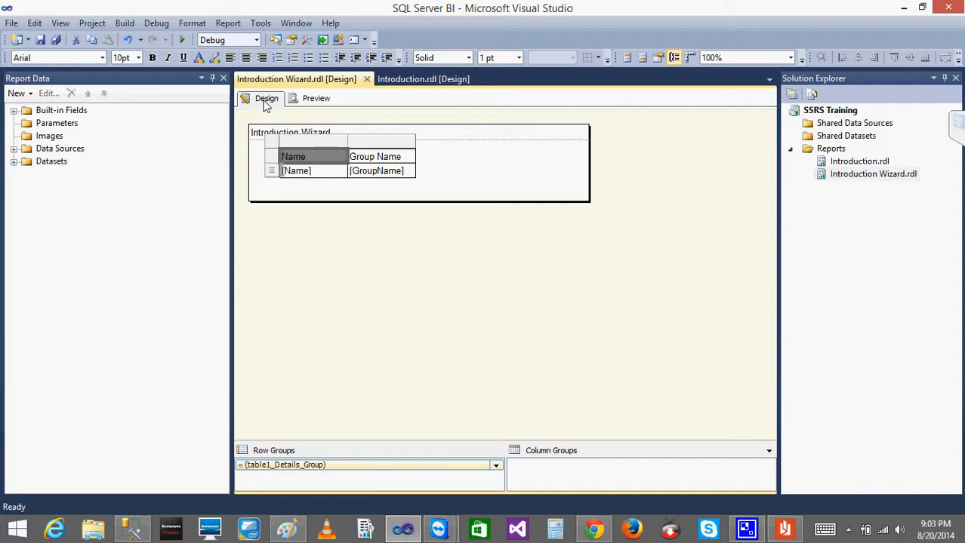
Examine the Reports folder's options for adding items and expand the report's data sources and datasets.
click(838, 150)
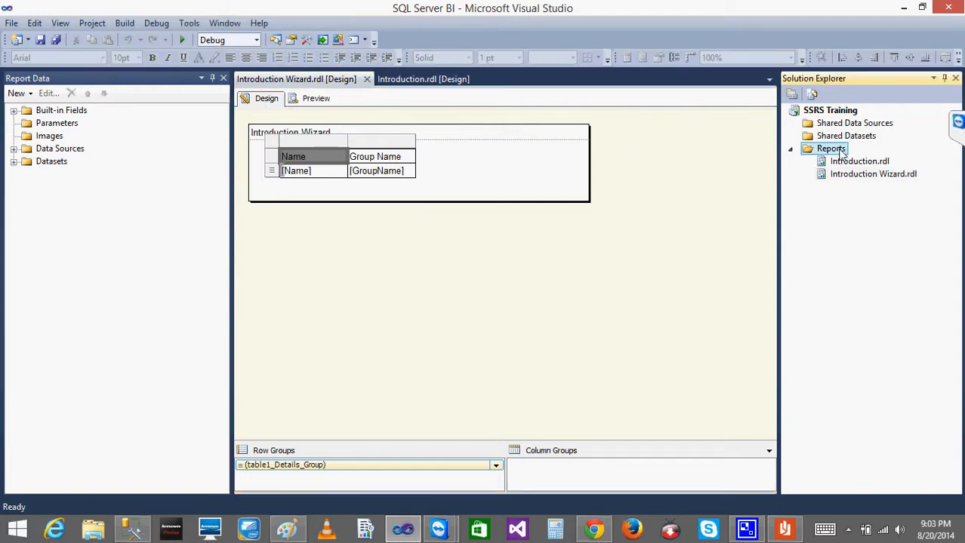
right_click(840, 154)
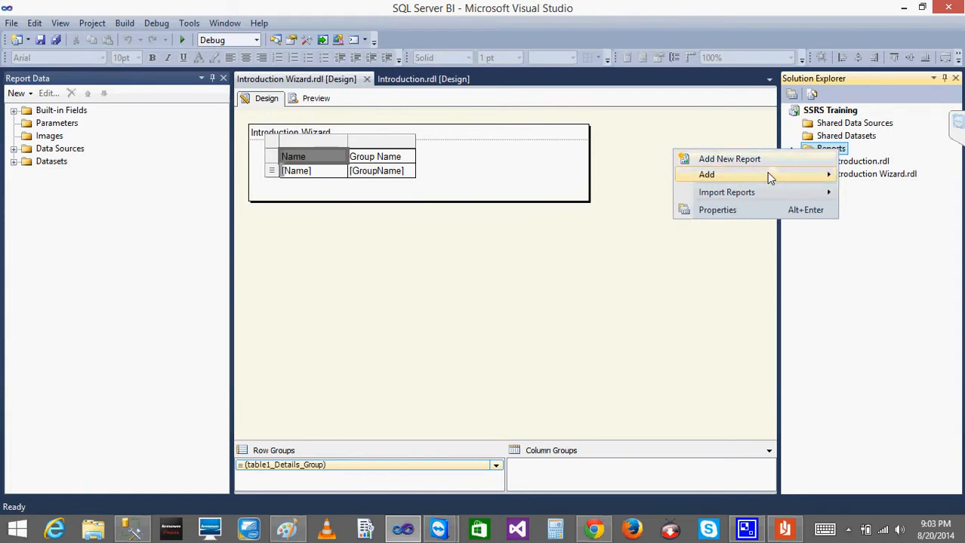
mouse_move(765, 175)
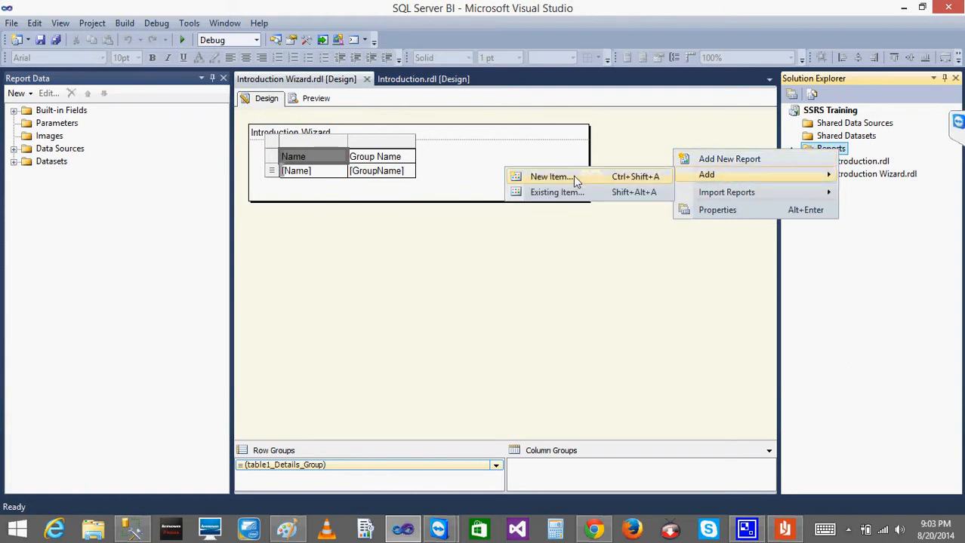
click(389, 280)
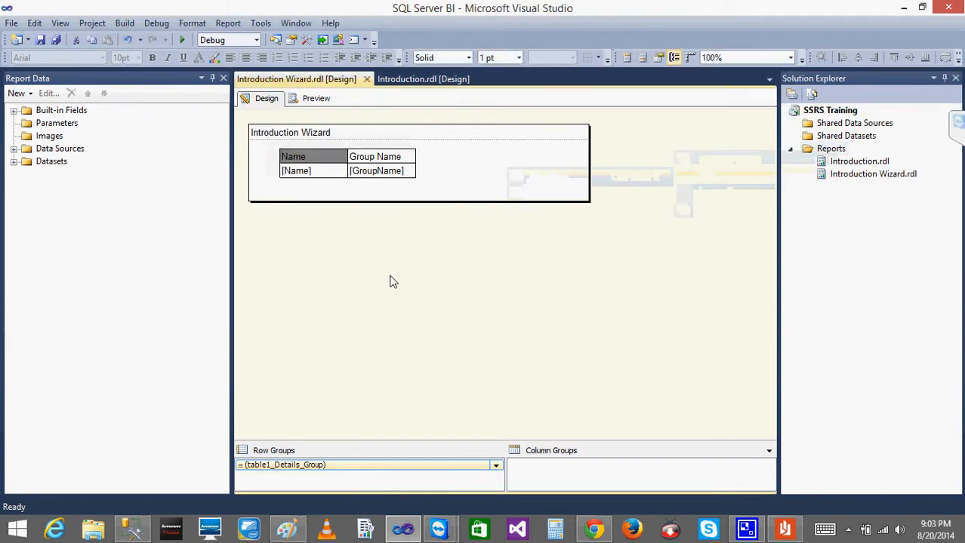
right_click(830, 149)
mouse_move(755, 175)
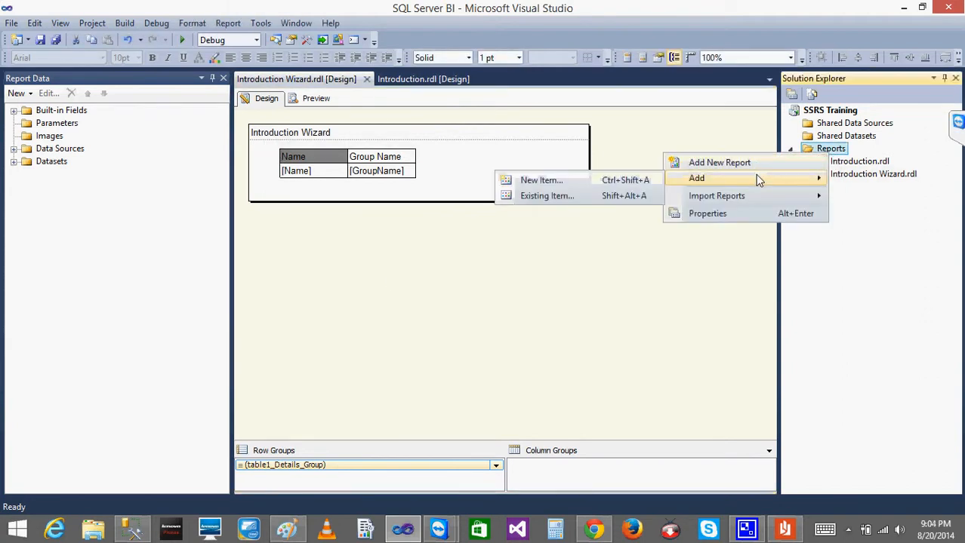
click(538, 273)
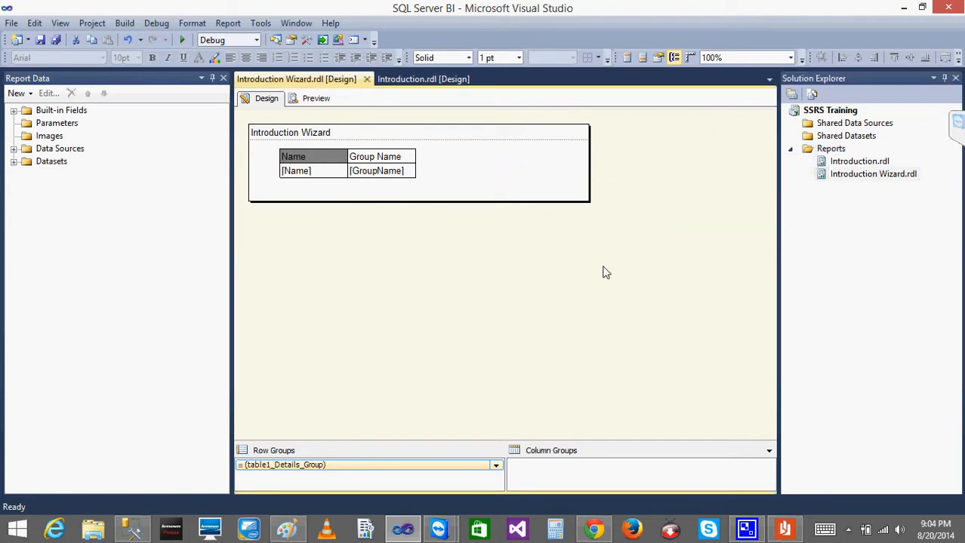
click(14, 149)
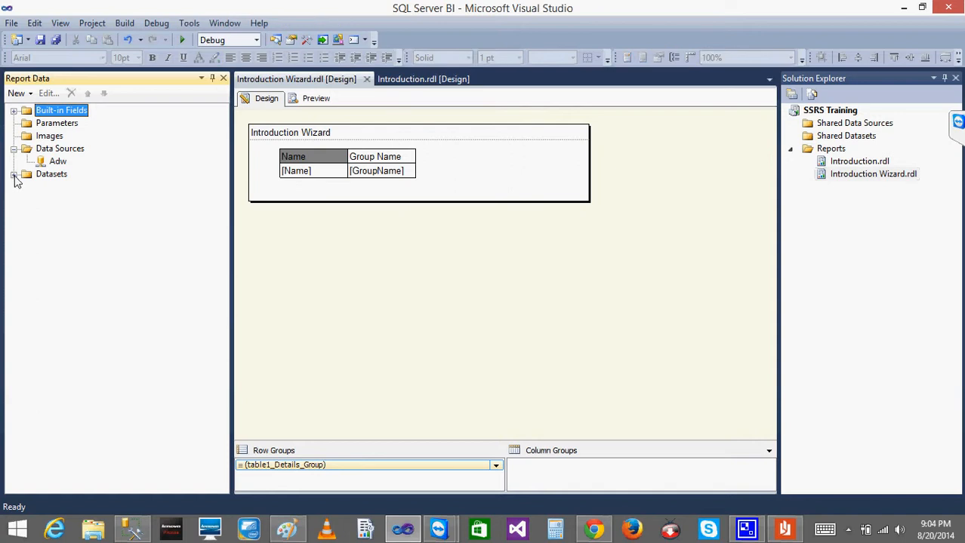
click(13, 174)
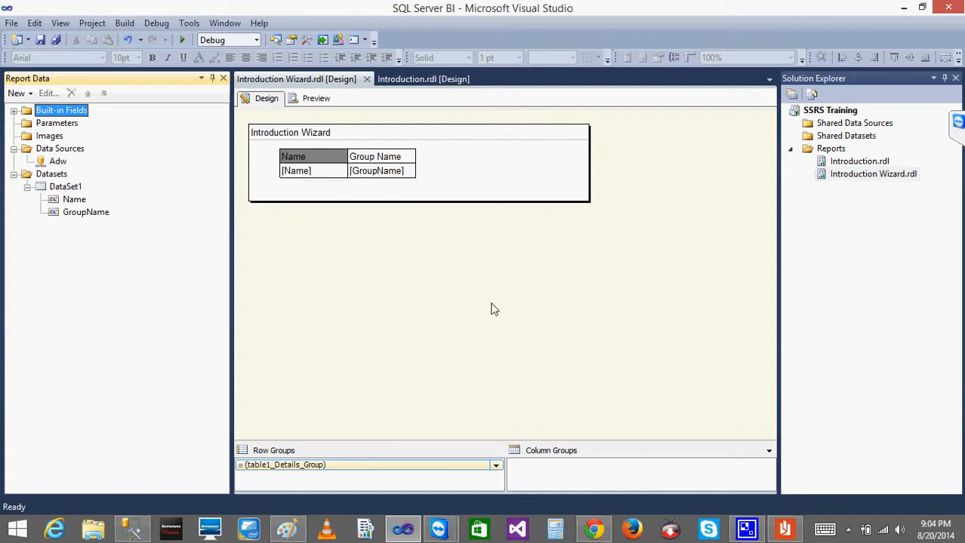
Look at the Report Wizard's welcome page for a new report, close it, and review the alternative of adding a new item.
right_click(834, 149)
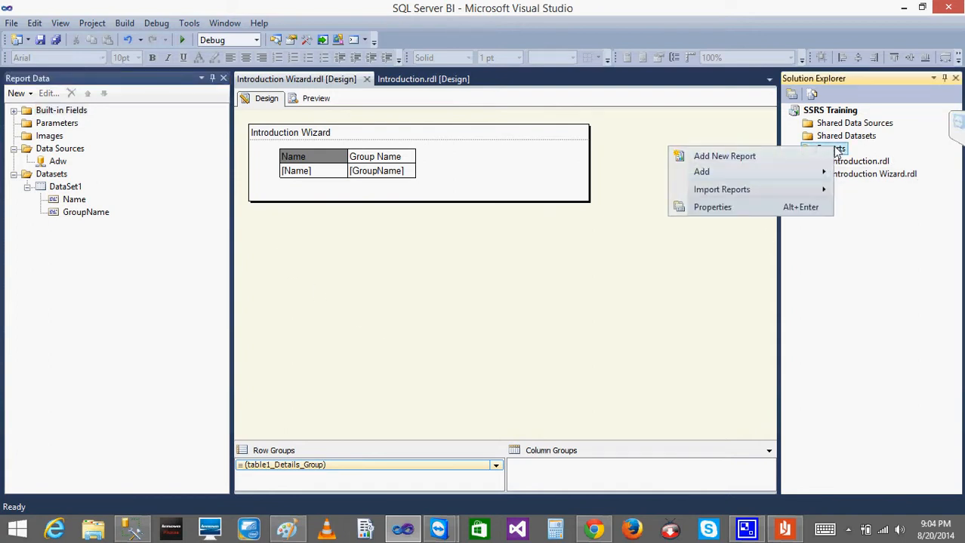
click(778, 156)
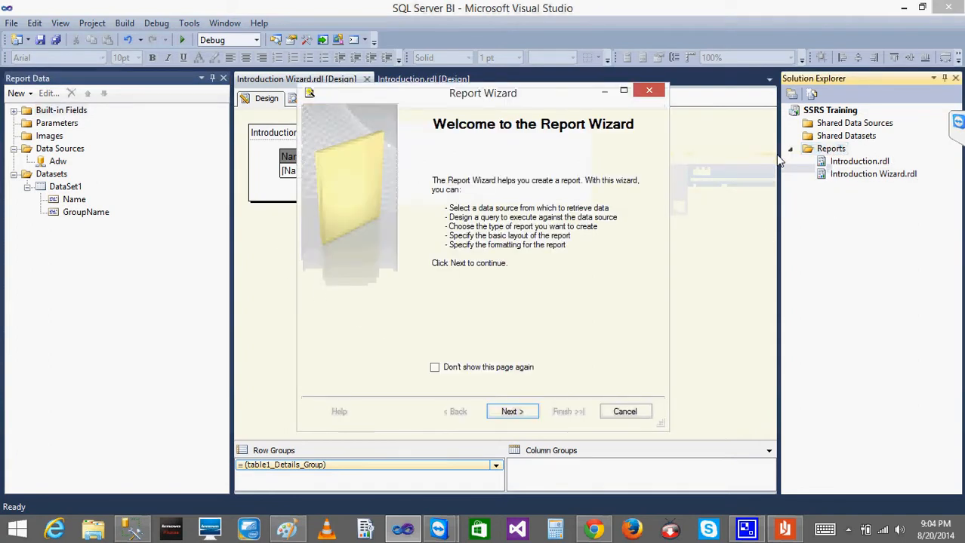
click(651, 92)
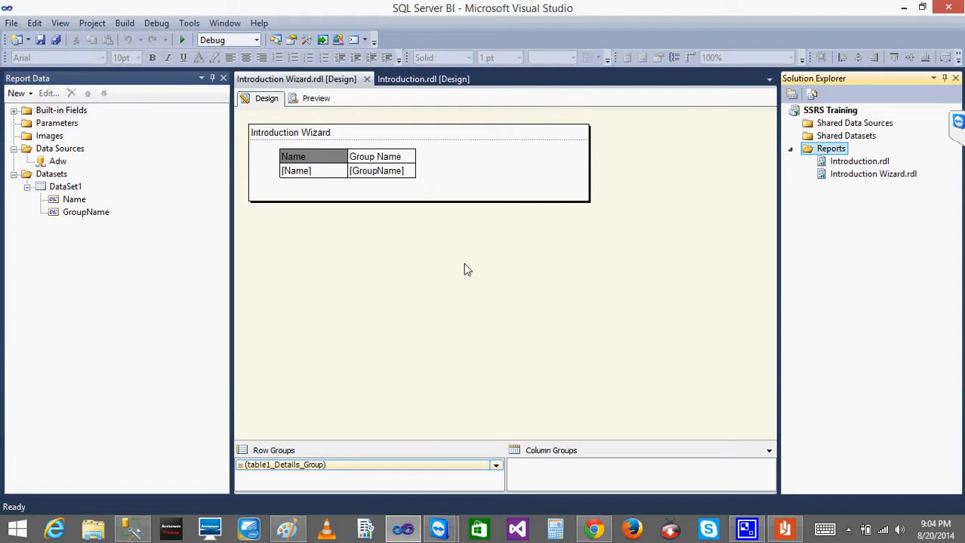
right_click(816, 150)
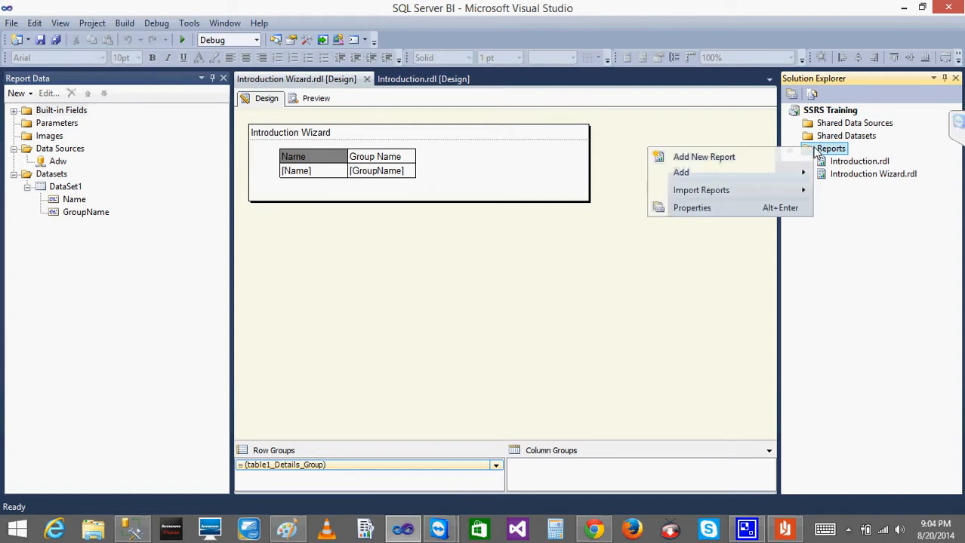
mouse_move(741, 174)
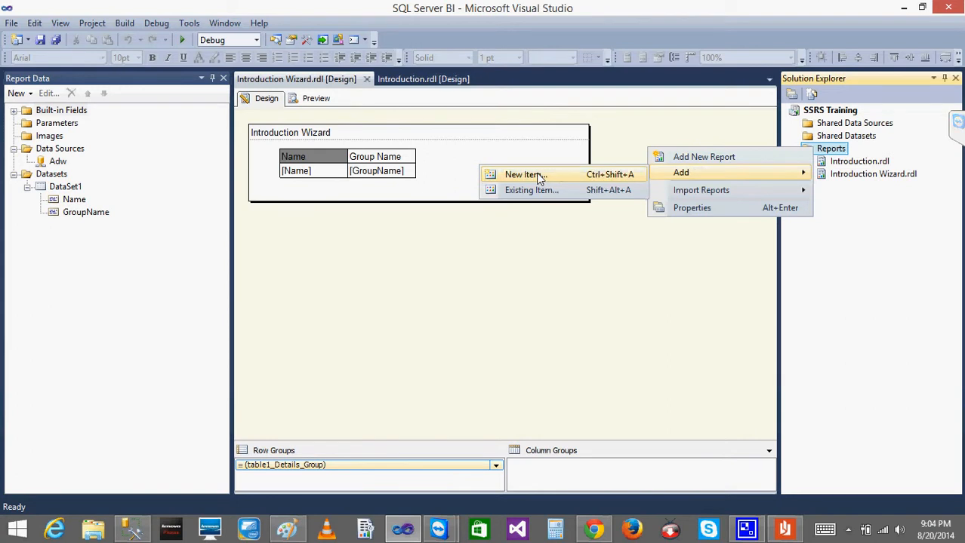
click(325, 217)
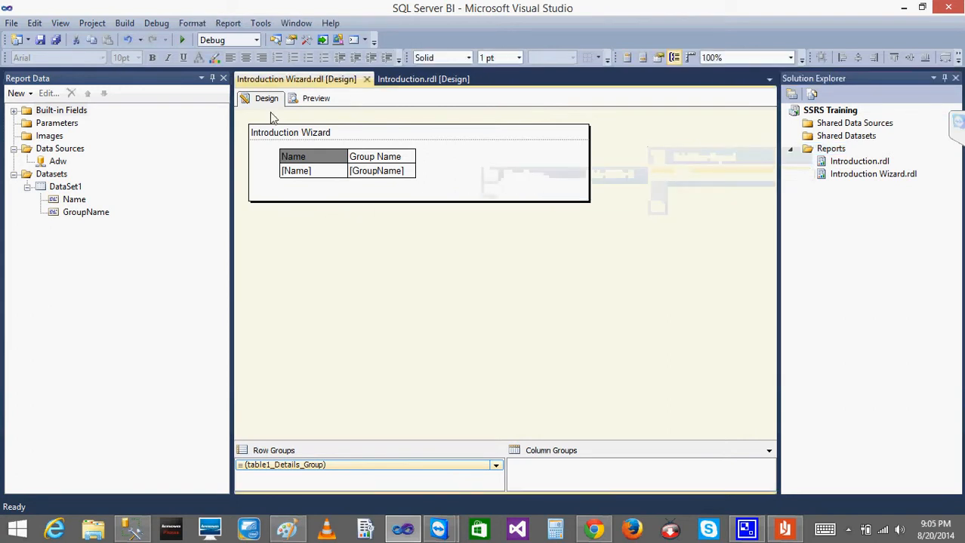
Start adding a dataset to the report and set it to be embedded in the report.
click(61, 149)
click(52, 175)
right_click(53, 175)
click(87, 190)
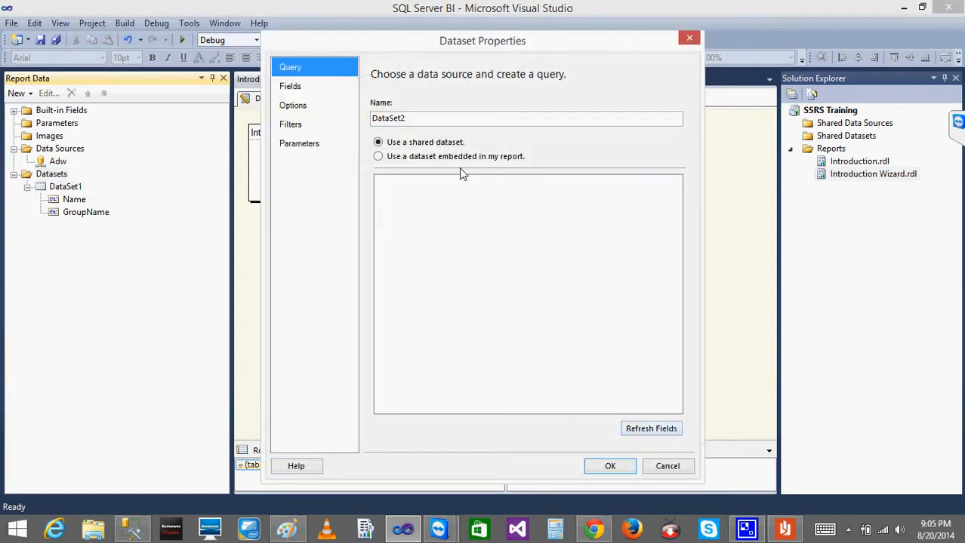
click(434, 157)
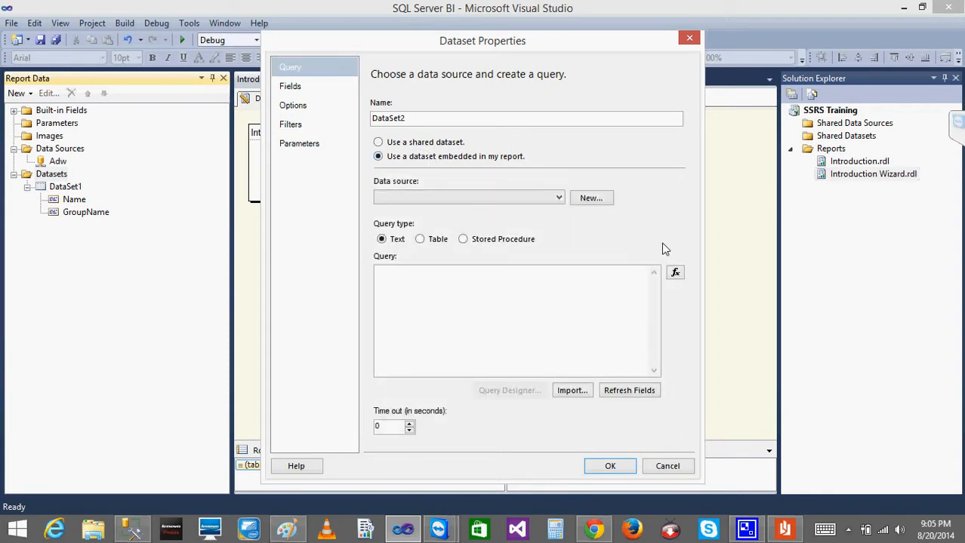
Start a new data source for the dataset and name it DataSet2.
click(591, 198)
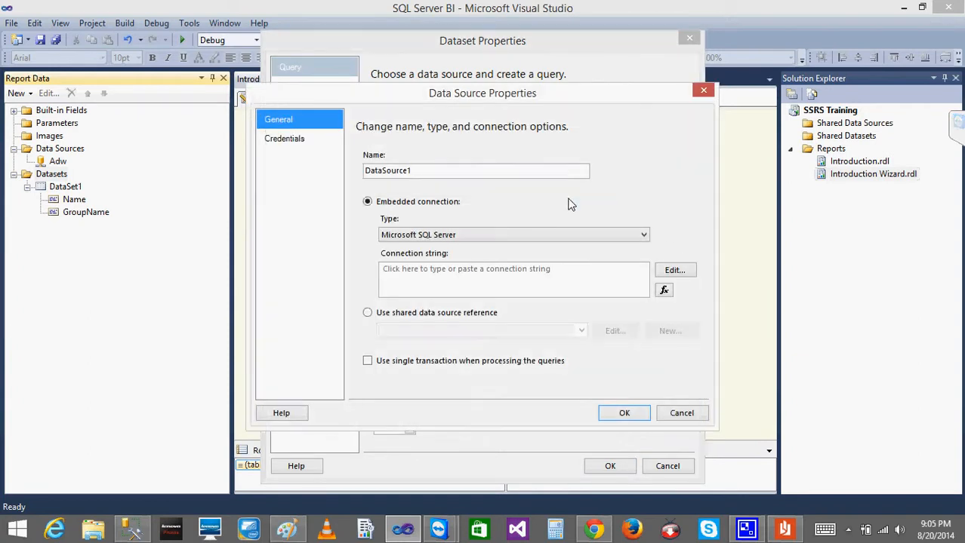
click(487, 177)
key(BackSpace)
key(BackSpace)
key(BackSpace)
key(BackSpace)
key(BackSpace)
key(BackSpace)
key(BackSpace)
key(BackSpace)
key(BackSpace)
key(BackSpace)
key(BackSpace)
text(DataSet2)
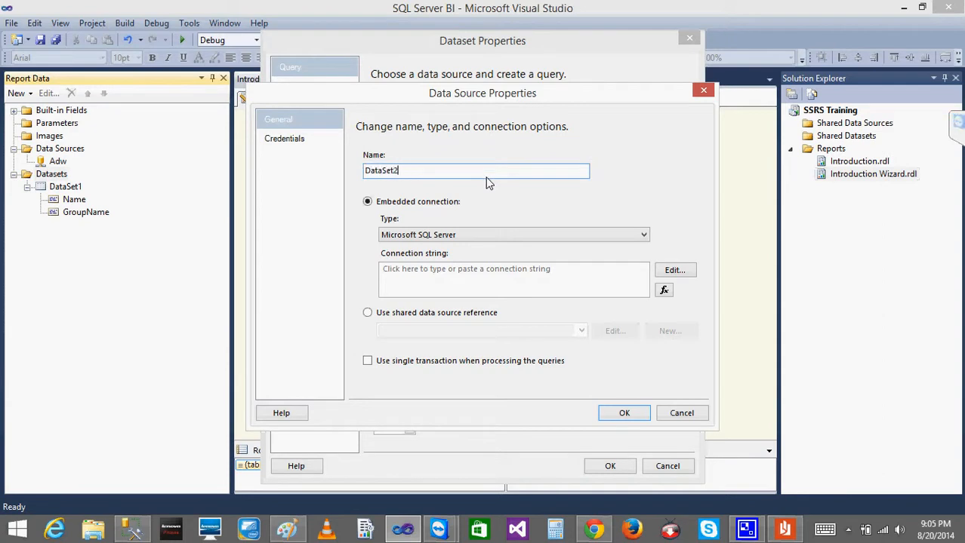
Examine the data source's connection properties and the available connection types without changing them.
click(674, 271)
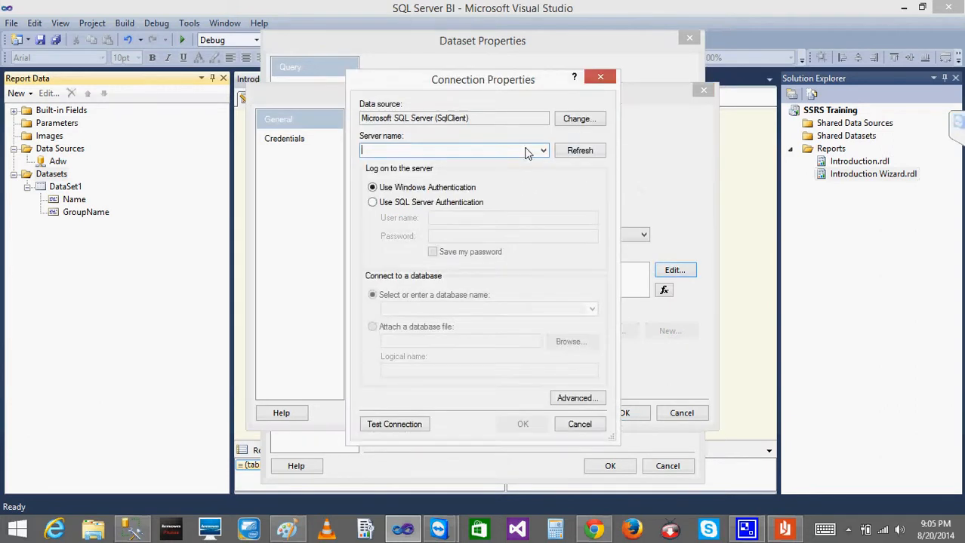
click(588, 426)
click(586, 424)
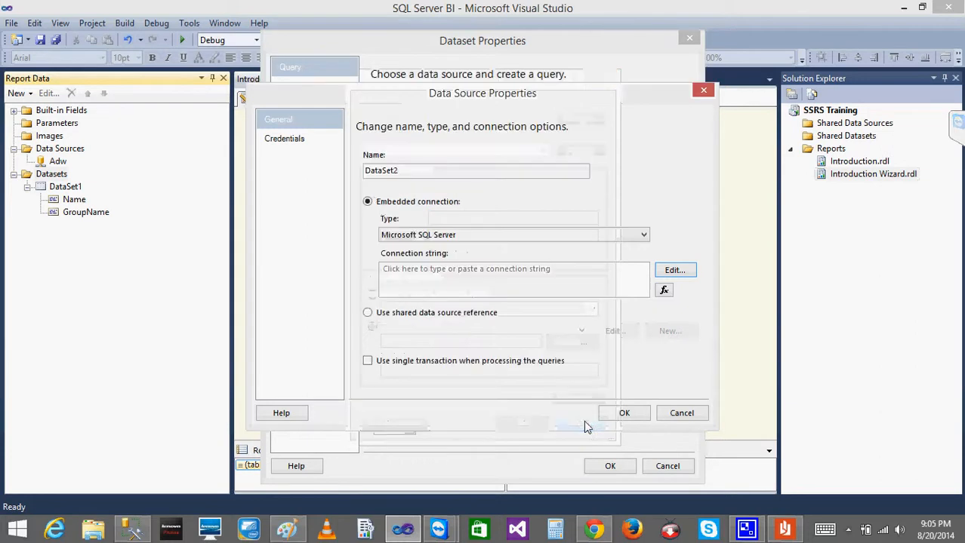
click(538, 236)
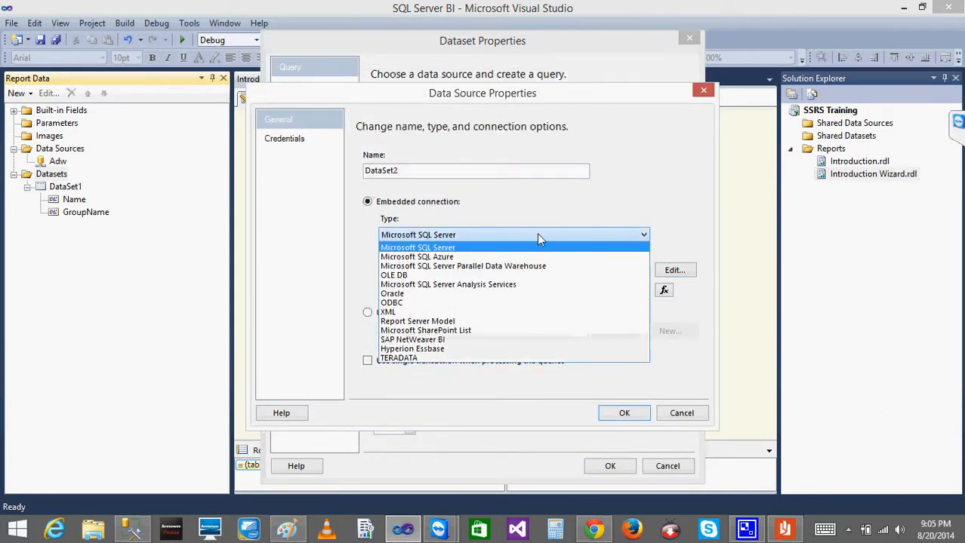
click(460, 218)
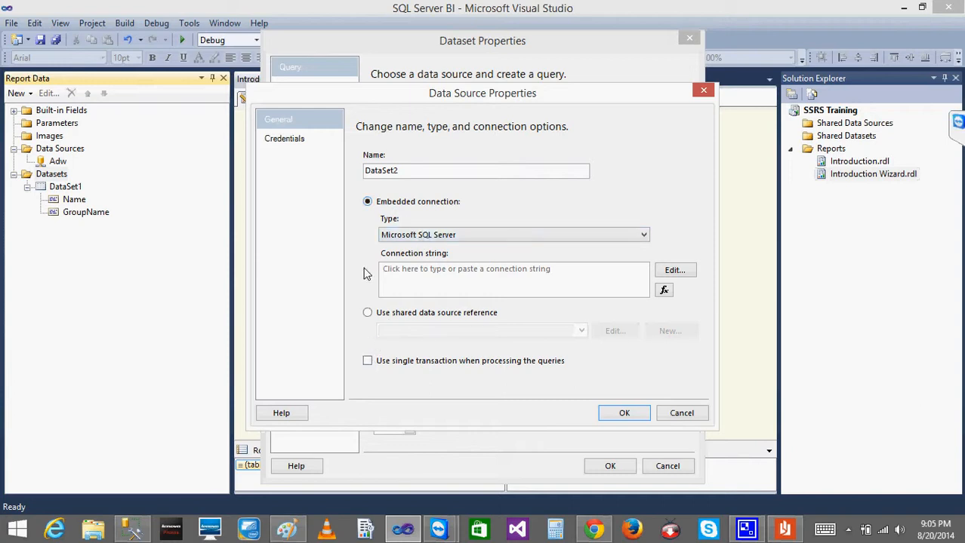
click(413, 172)
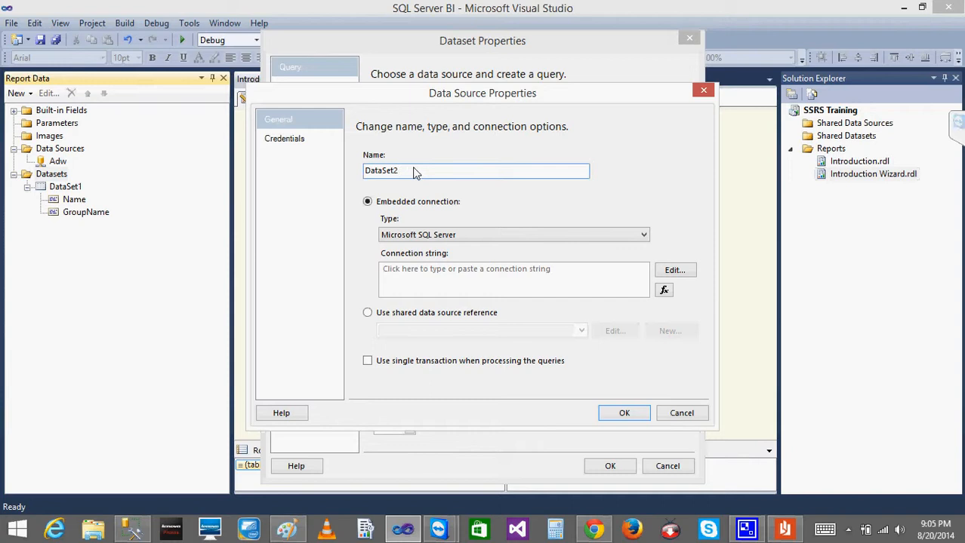
click(436, 236)
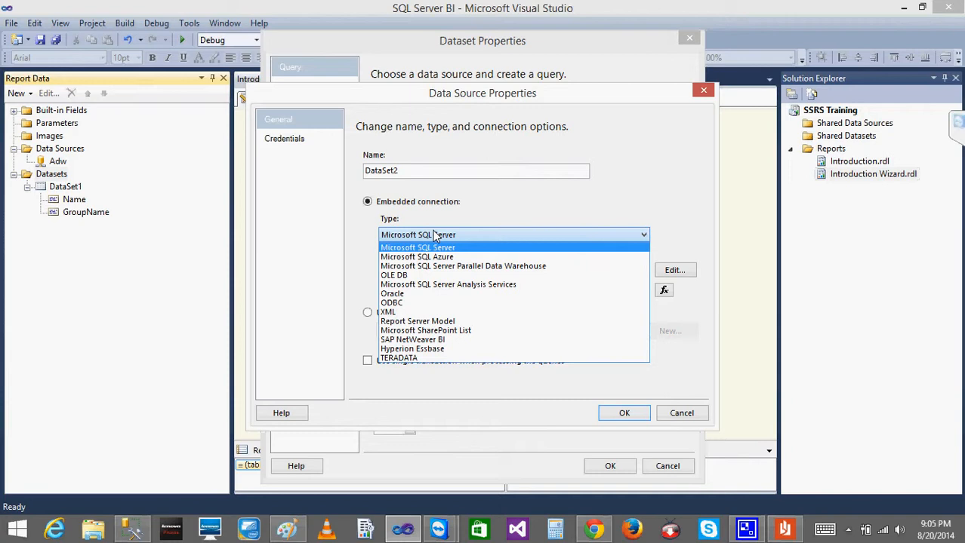
click(436, 235)
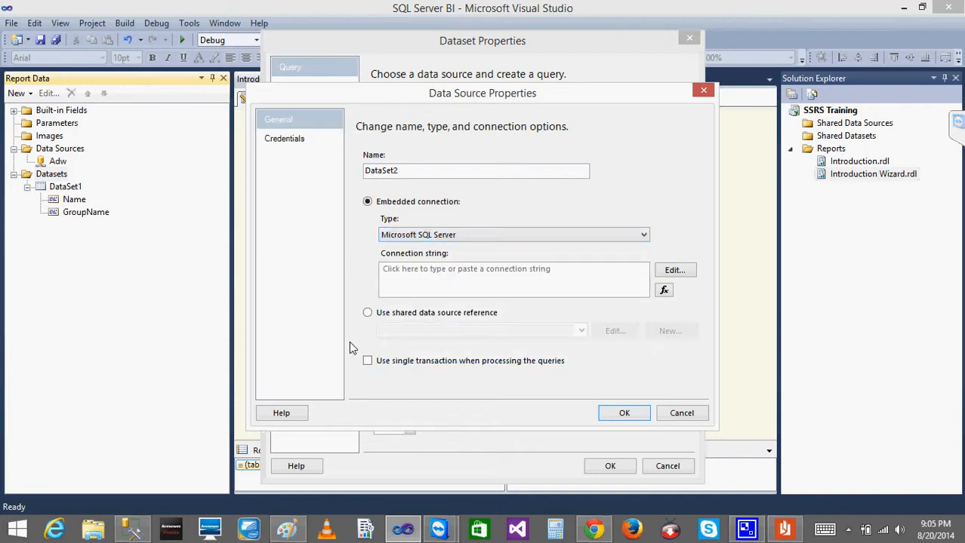
Check the list of shared data source references and switch back to an embedded connection.
click(367, 313)
click(582, 333)
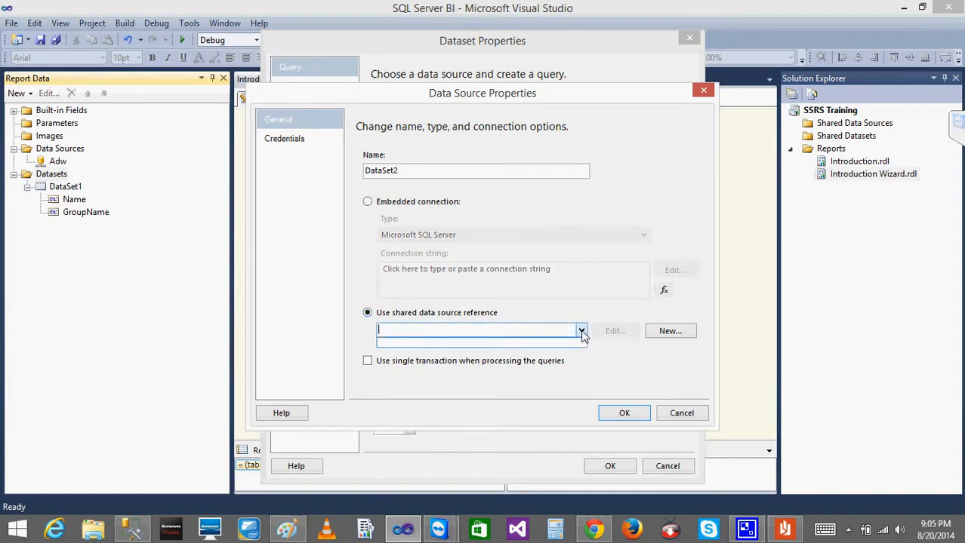
click(369, 209)
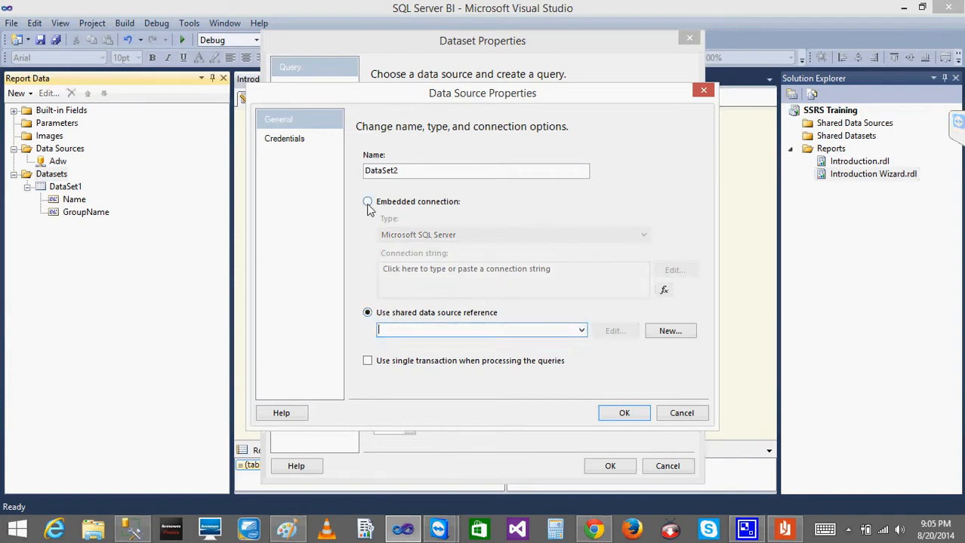
click(368, 204)
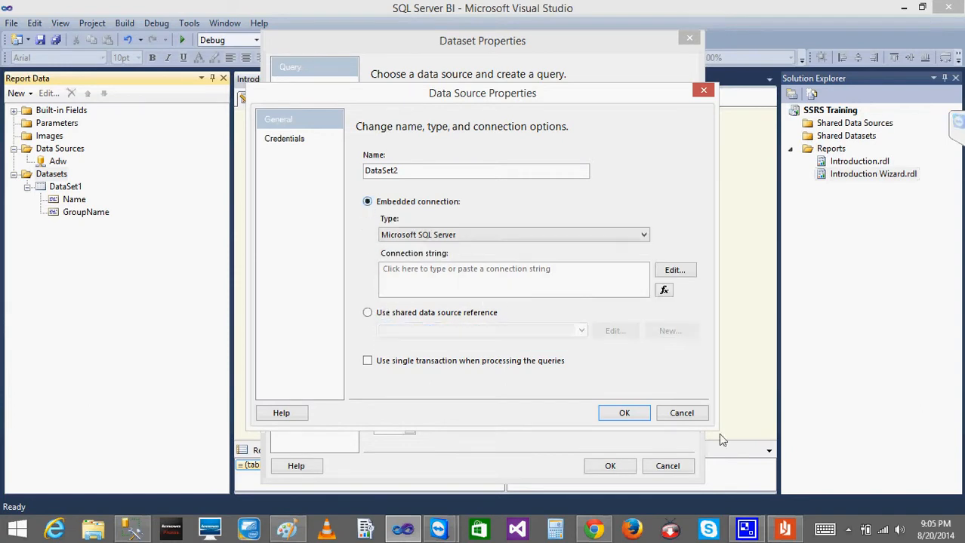
click(668, 414)
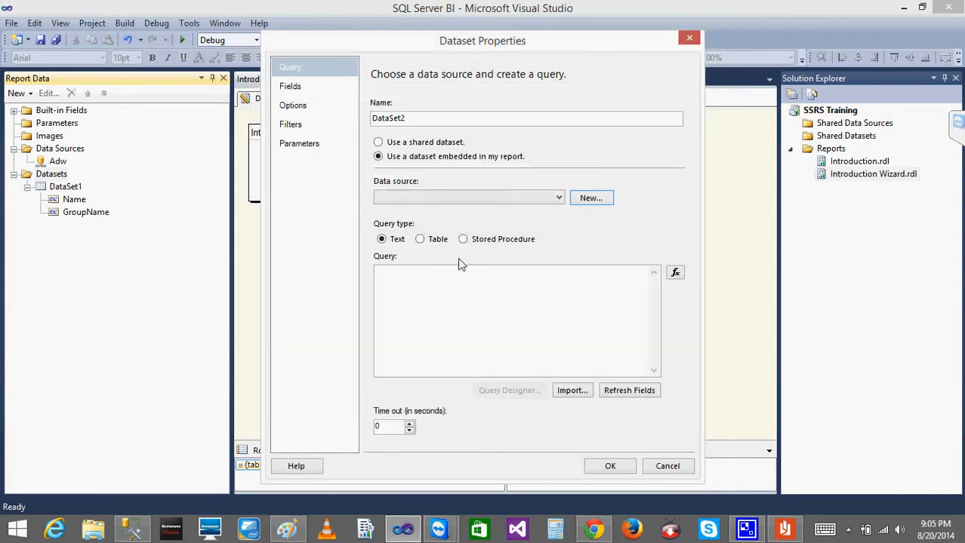
click(432, 199)
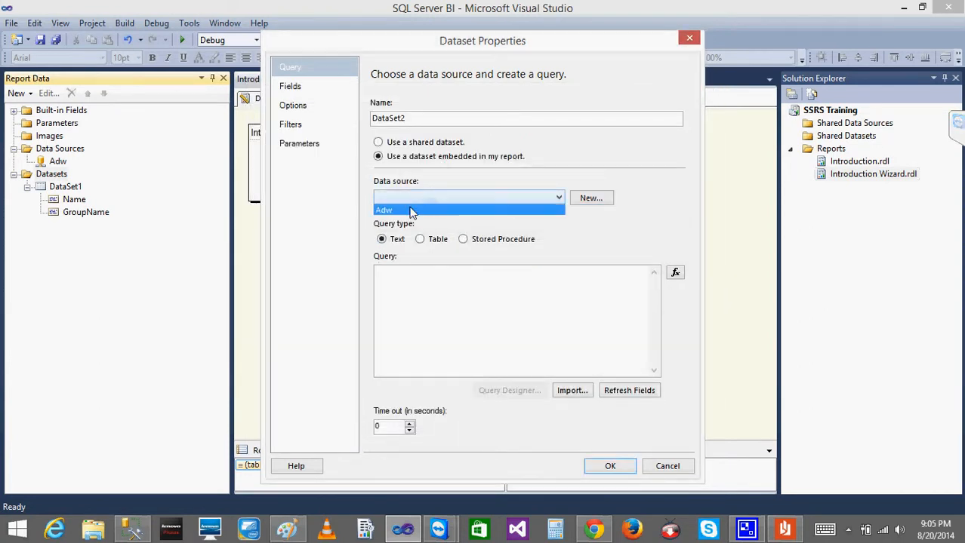
click(404, 211)
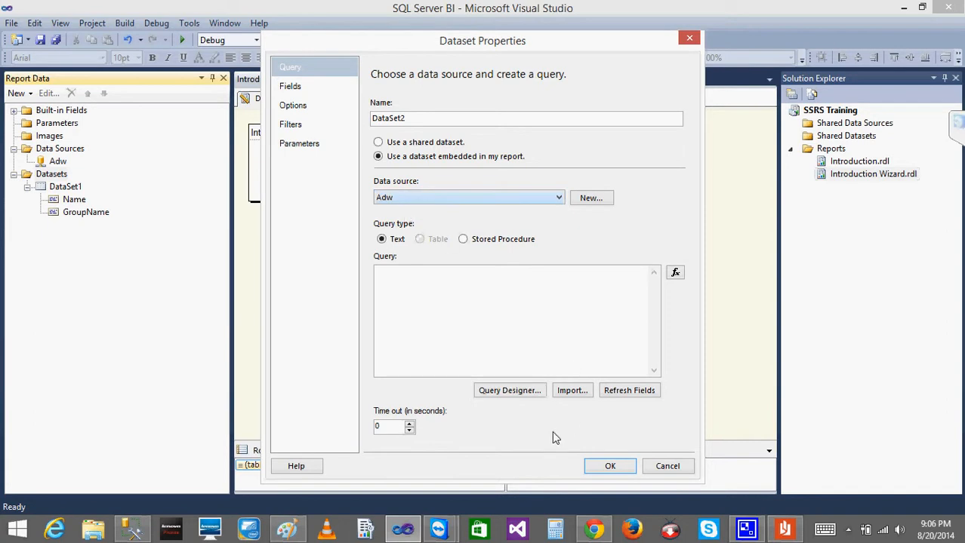
click(497, 393)
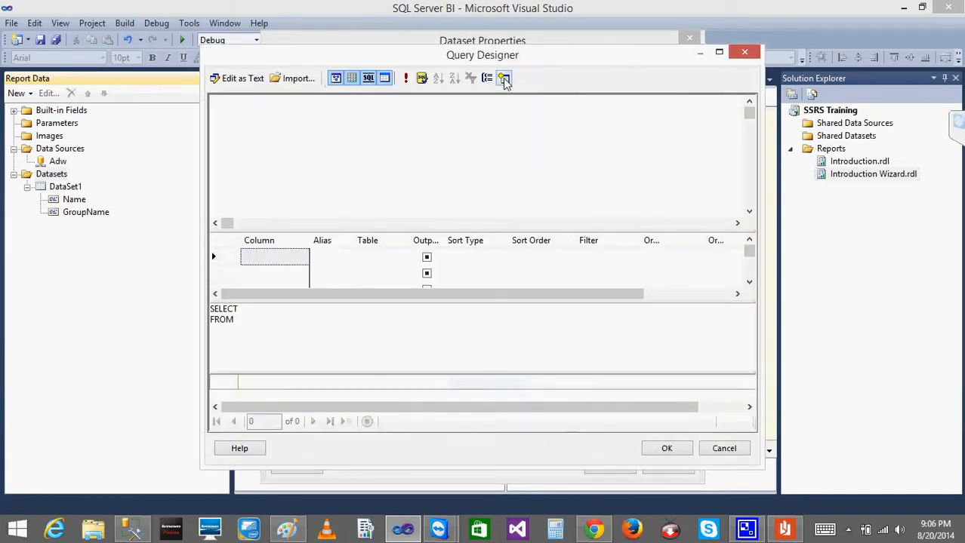
click(505, 78)
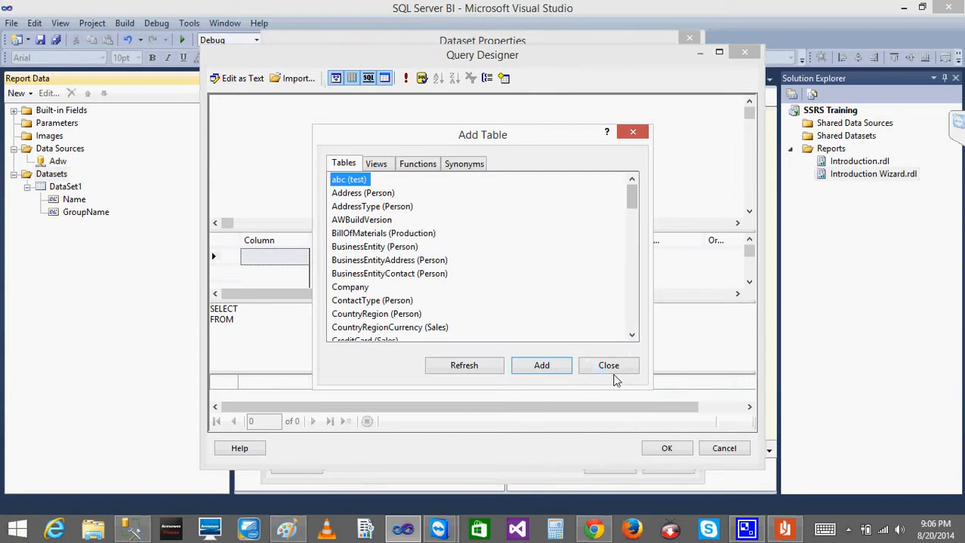
click(613, 374)
click(732, 448)
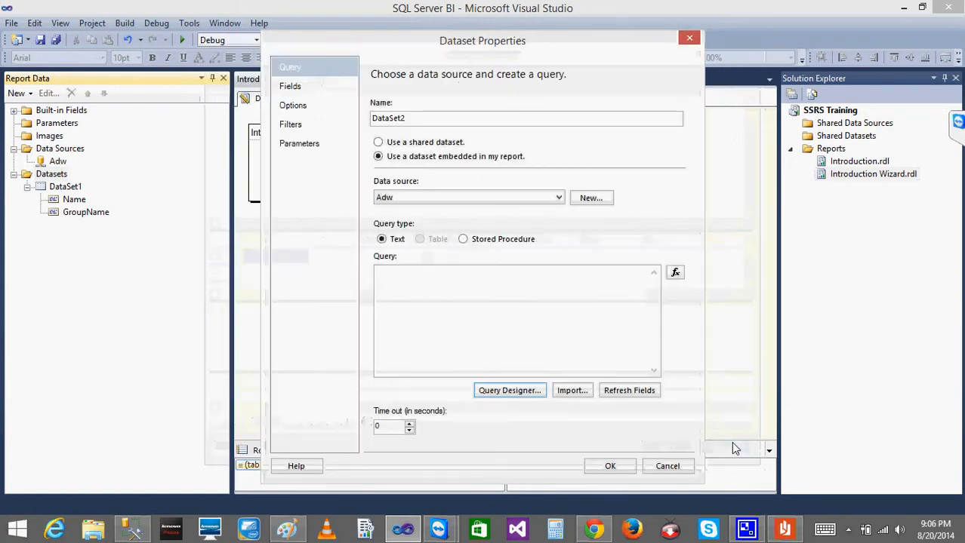
click(668, 465)
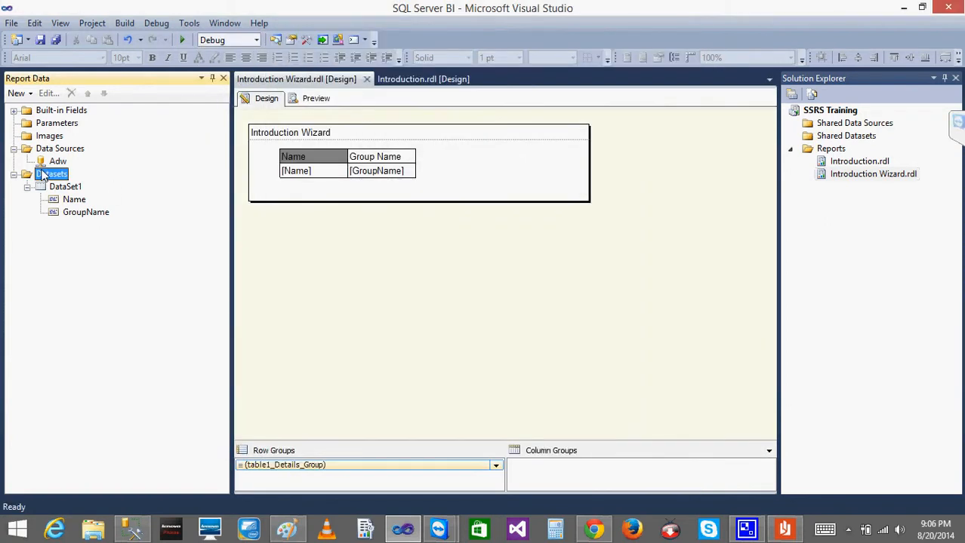
Start a new dataset embedded in the report and set its data source to Adw.
right_click(43, 175)
click(66, 179)
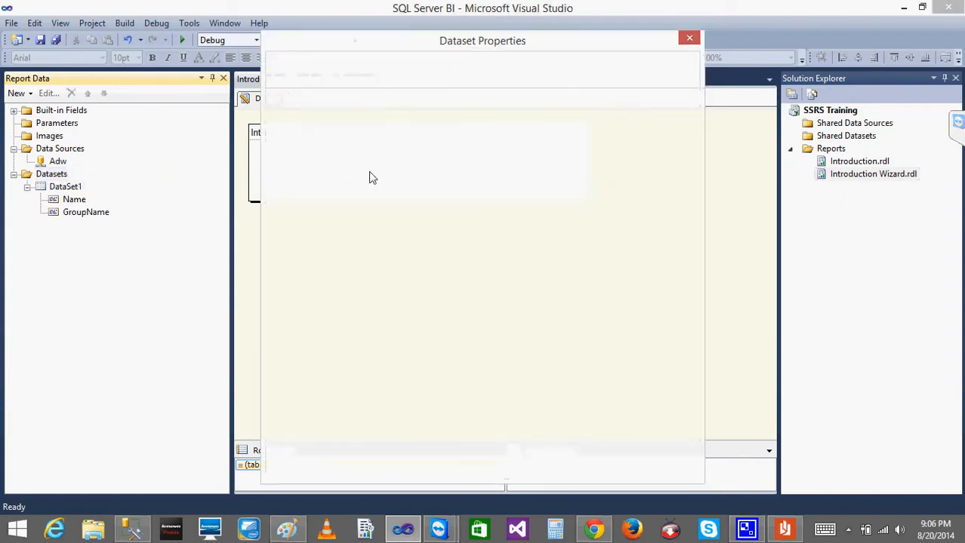
click(382, 158)
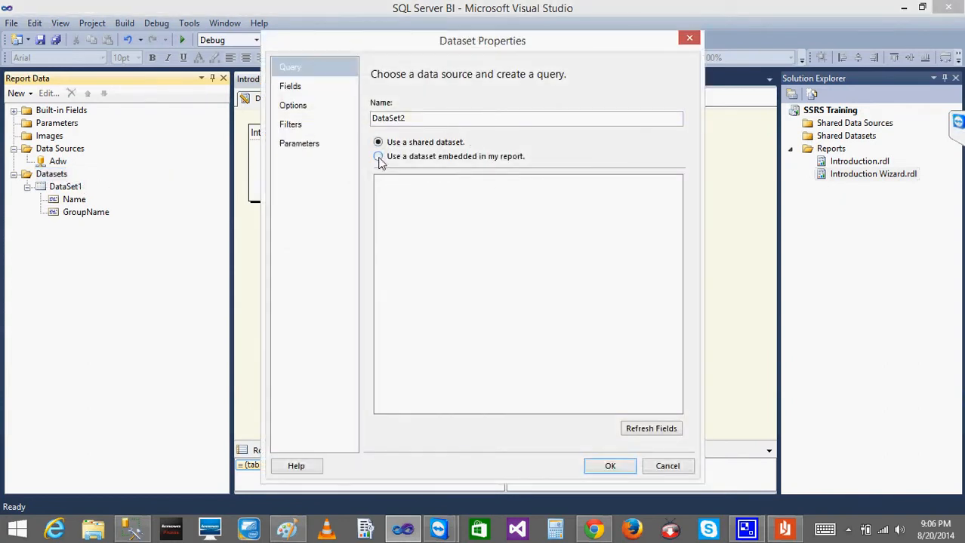
click(498, 201)
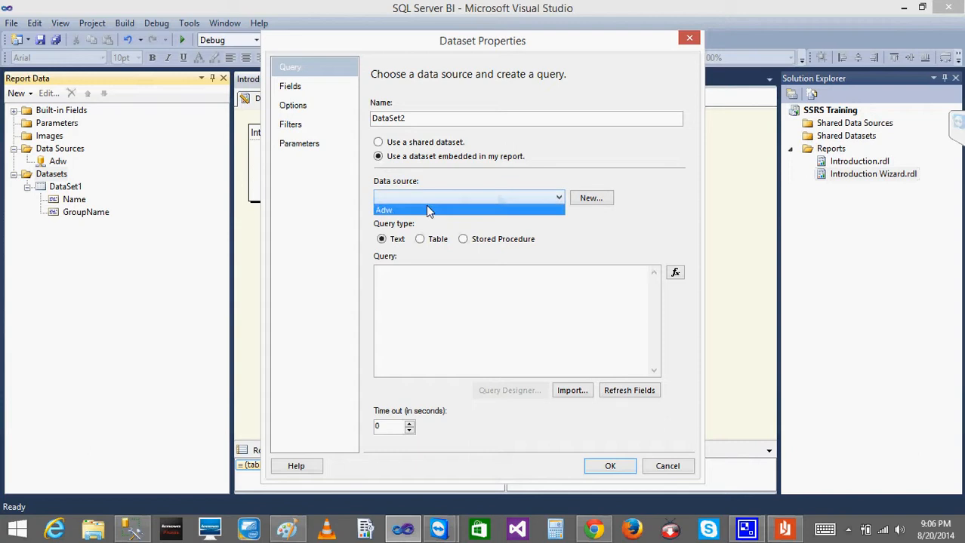
click(420, 209)
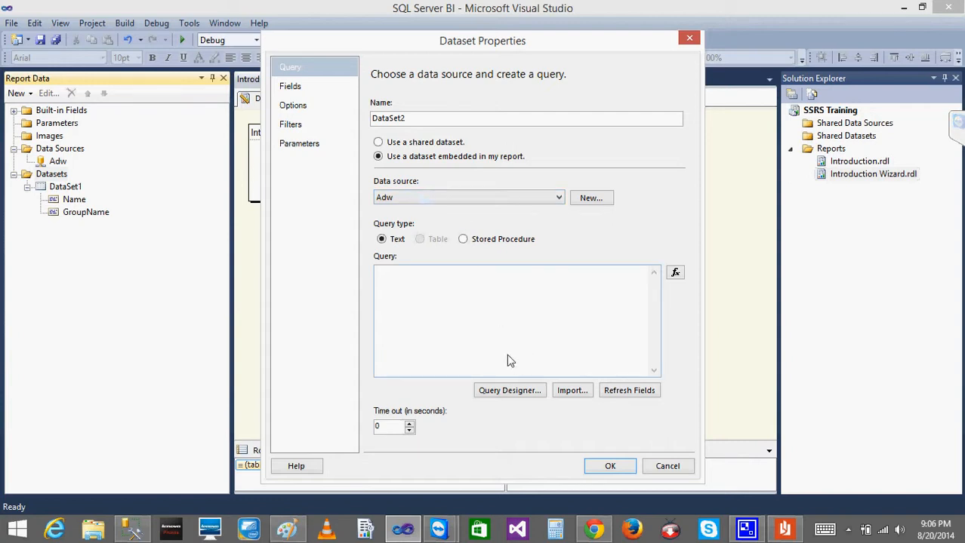
Add the Address (Person) table to the dataset's query in the Query Designer.
click(511, 391)
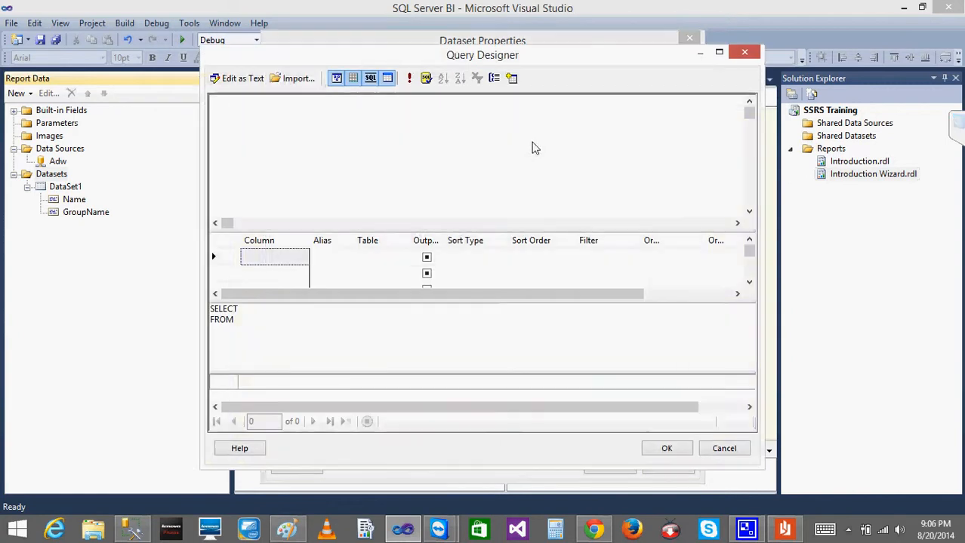
click(512, 77)
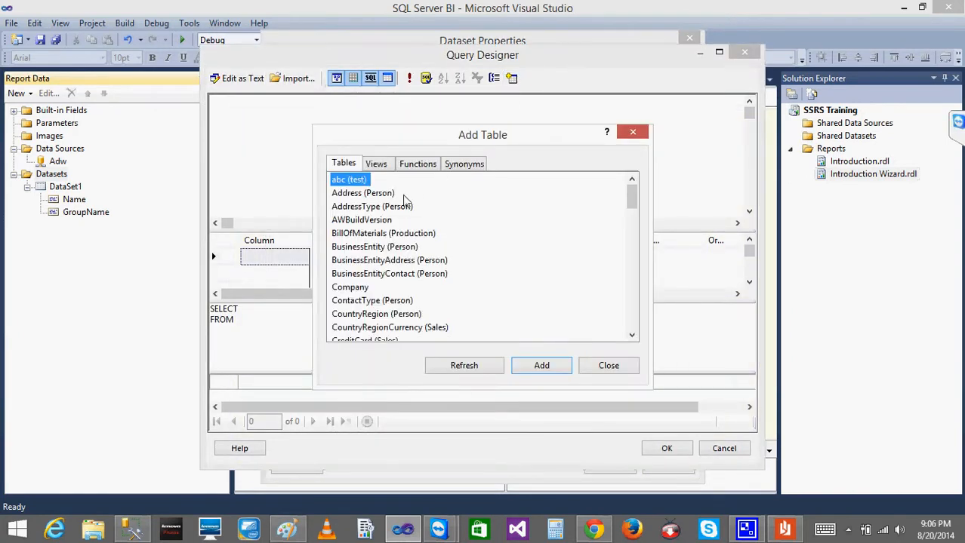
click(357, 195)
click(541, 371)
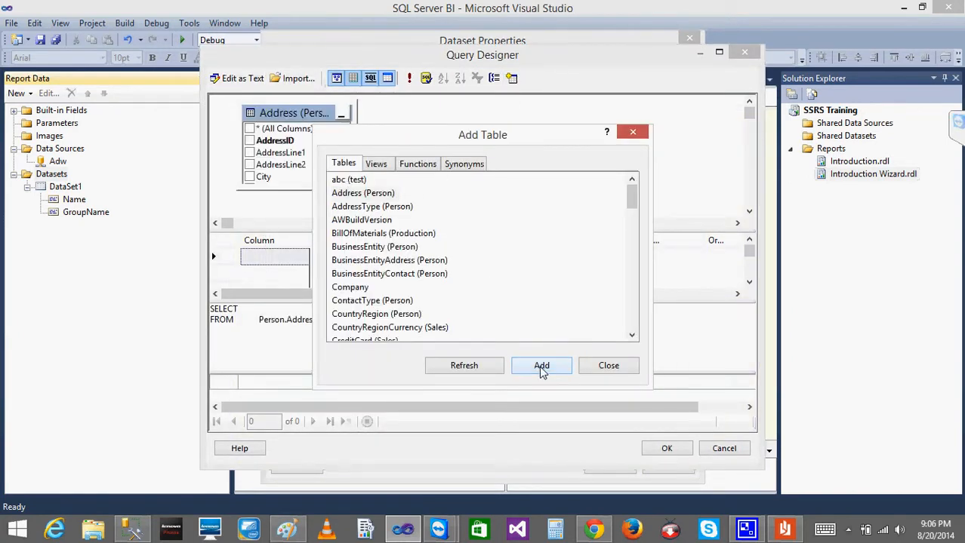
click(609, 366)
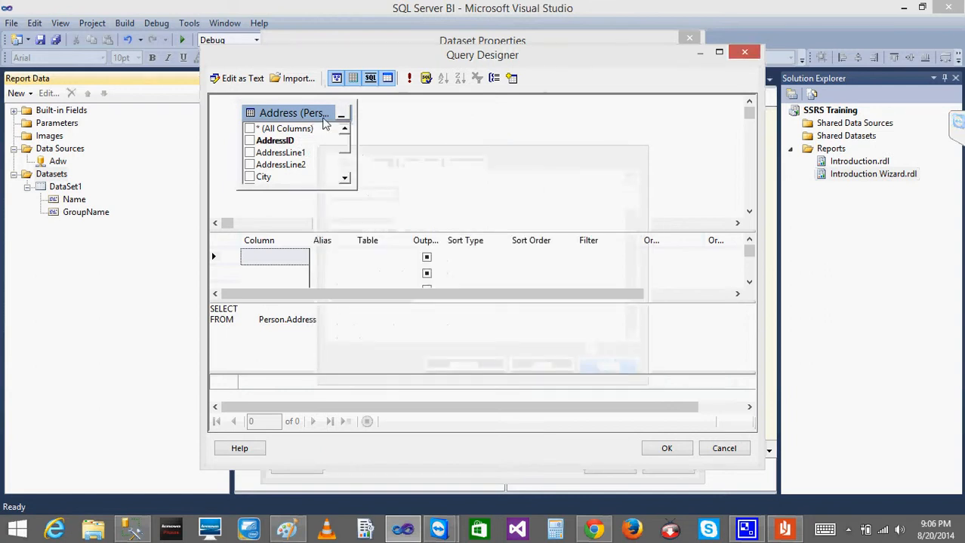
Include the AddressID and City columns in the query output and finish creating the dataset.
click(249, 142)
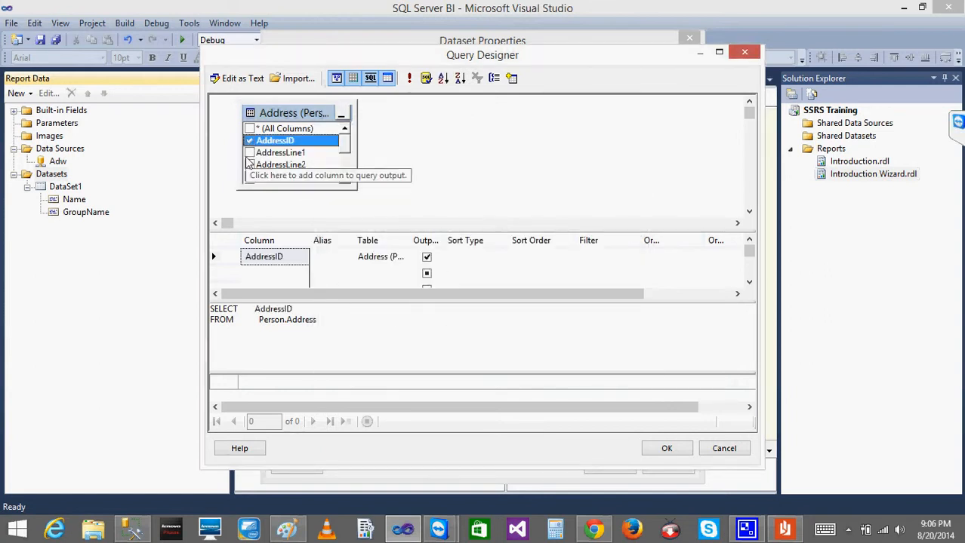
click(250, 177)
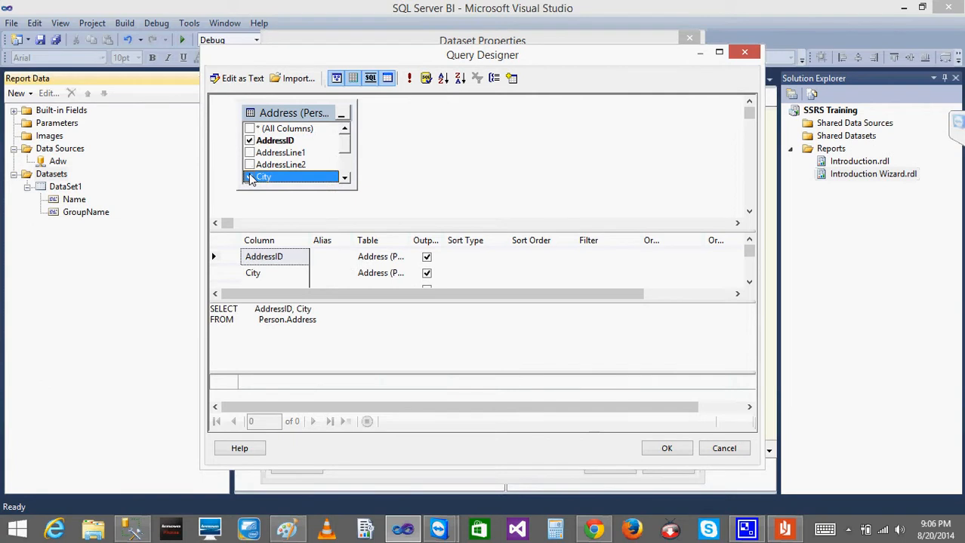
click(666, 449)
click(611, 463)
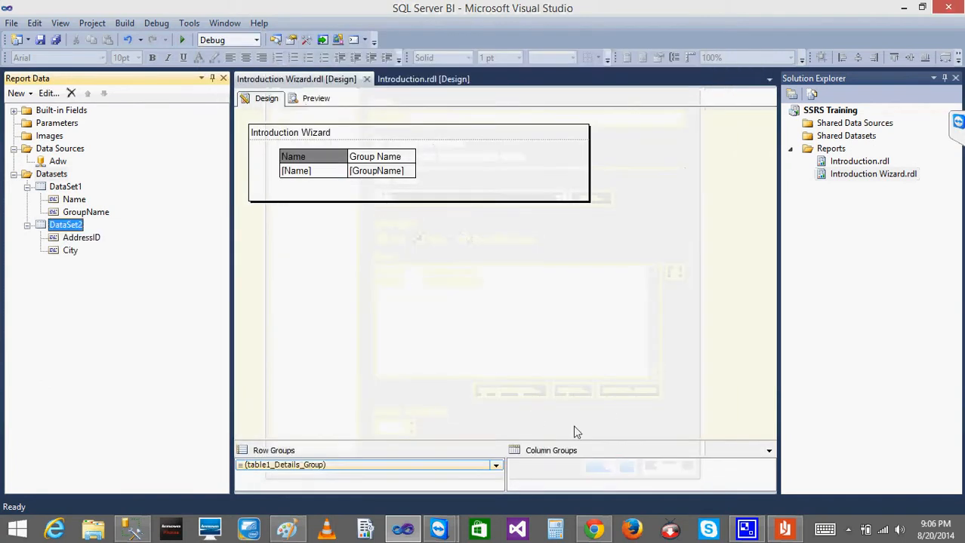
Insert a table beside the department table and fill its first two columns with AddressID and City from DataSet2.
right_click(534, 184)
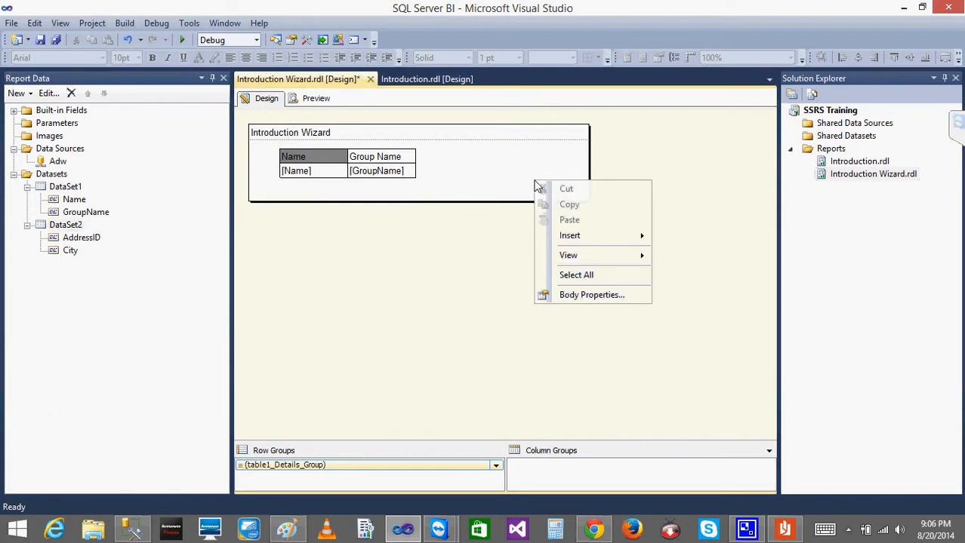
mouse_move(639, 235)
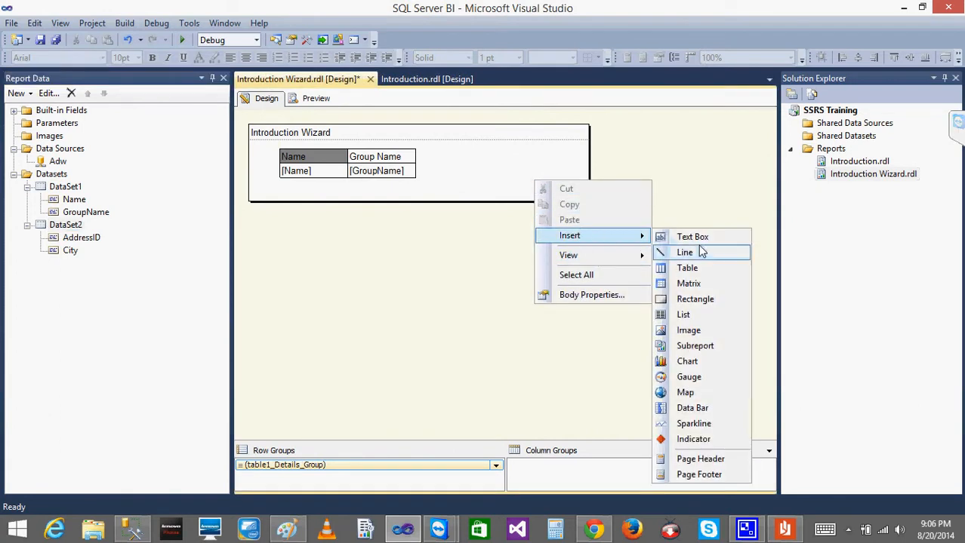
click(687, 268)
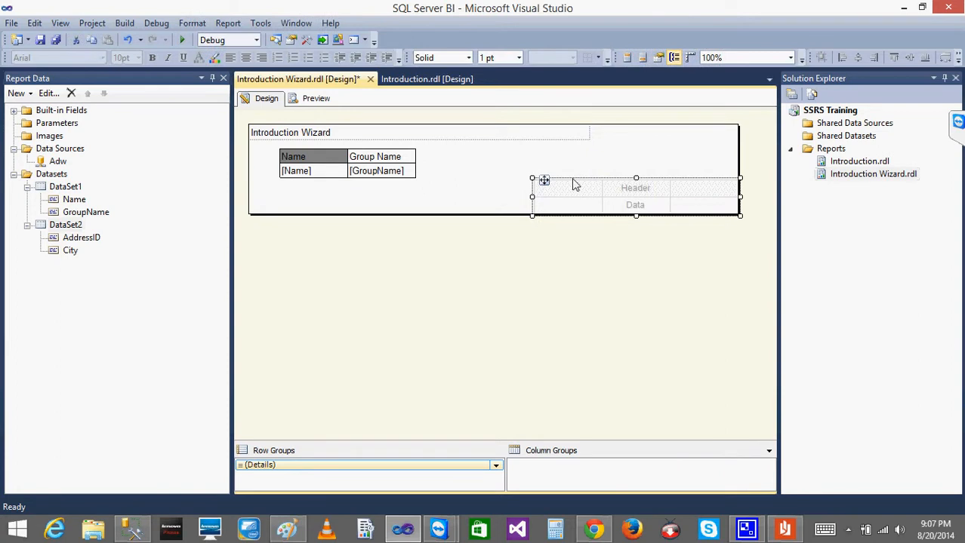
drag(544, 180, 470, 149)
drag(455, 207, 490, 170)
drag(62, 251, 576, 164)
Delete the empty third column of the address table and preview the report before returning to the design view.
right_click(629, 140)
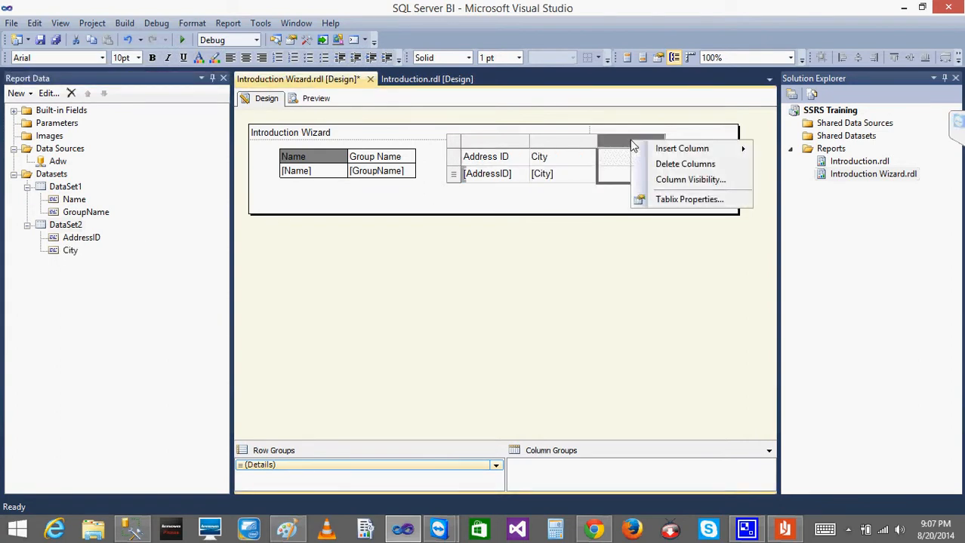
click(679, 164)
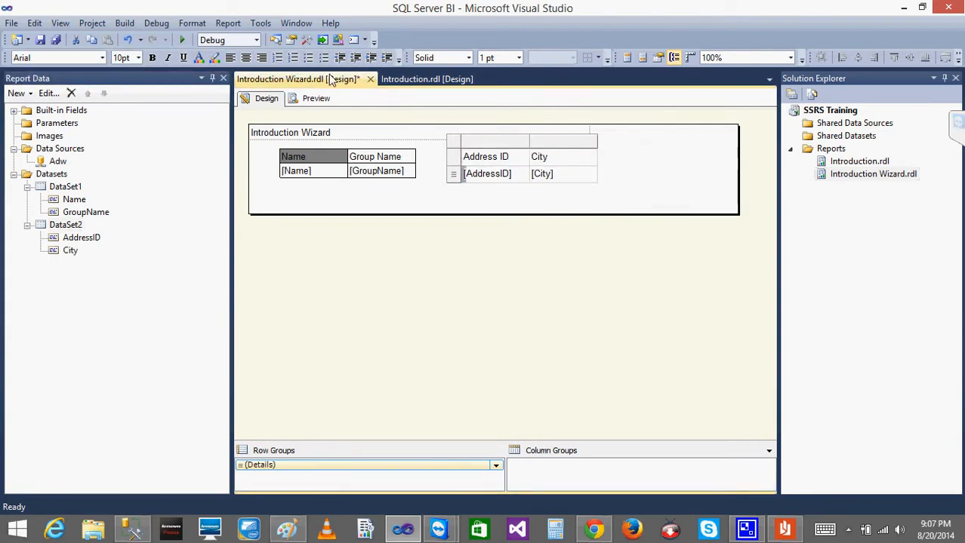
click(316, 98)
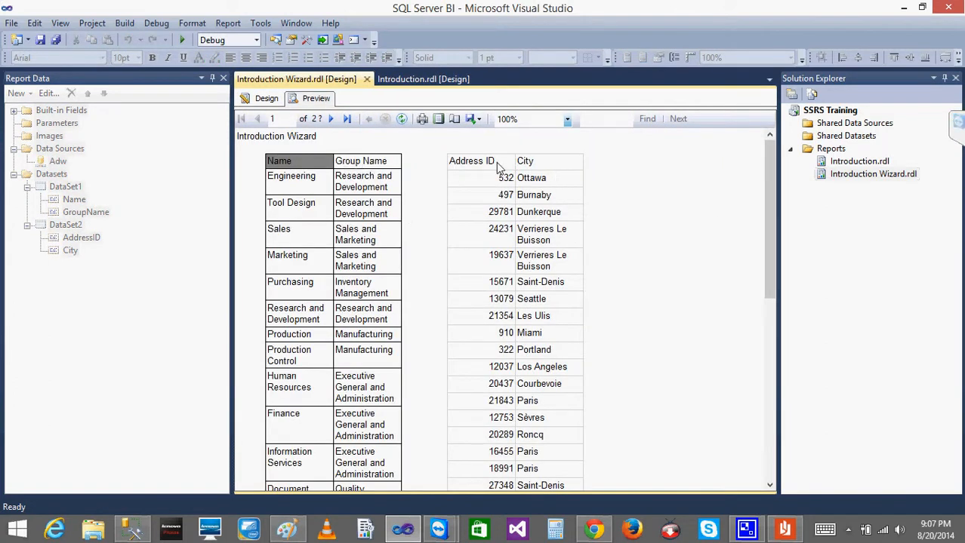
click(273, 99)
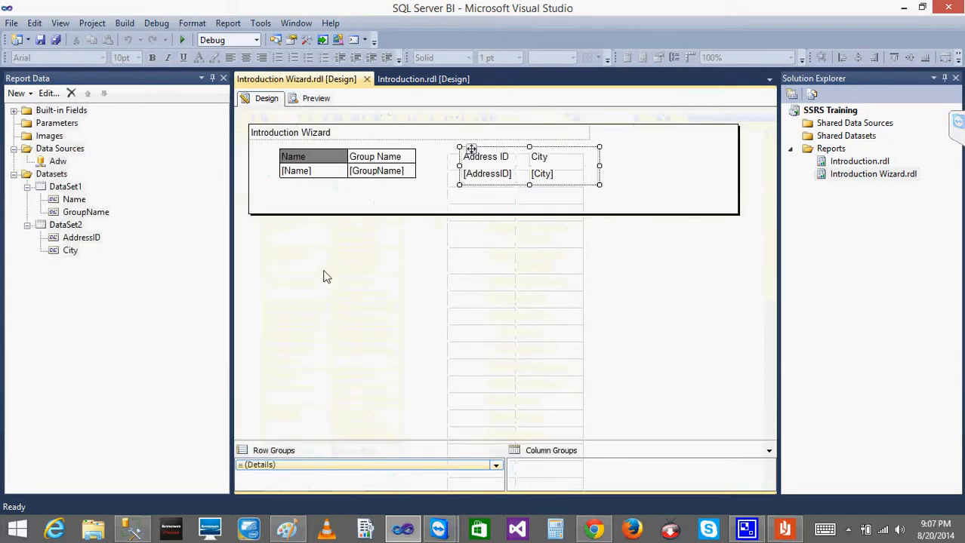
Try to add the AddressID field from DataSet2 as a column after Group Name in the department table.
click(69, 238)
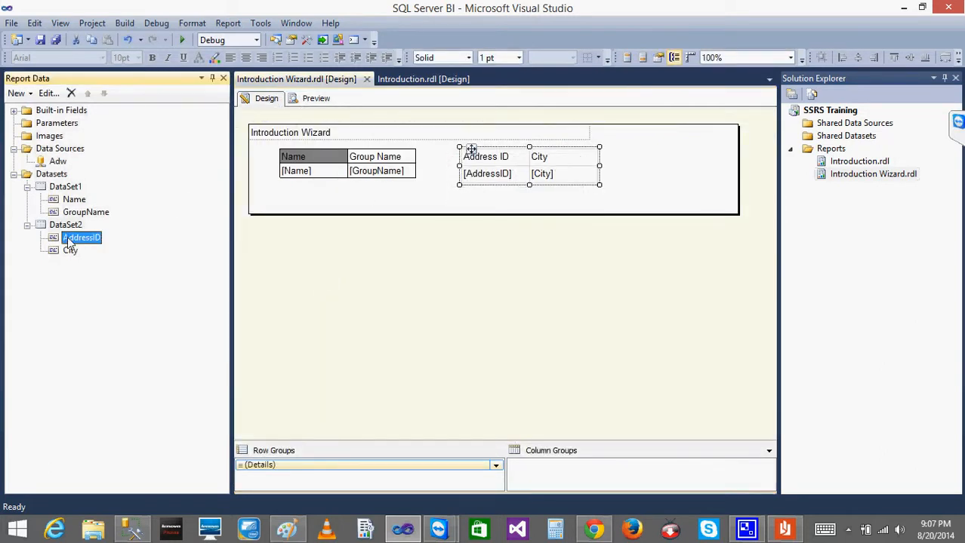
click(417, 172)
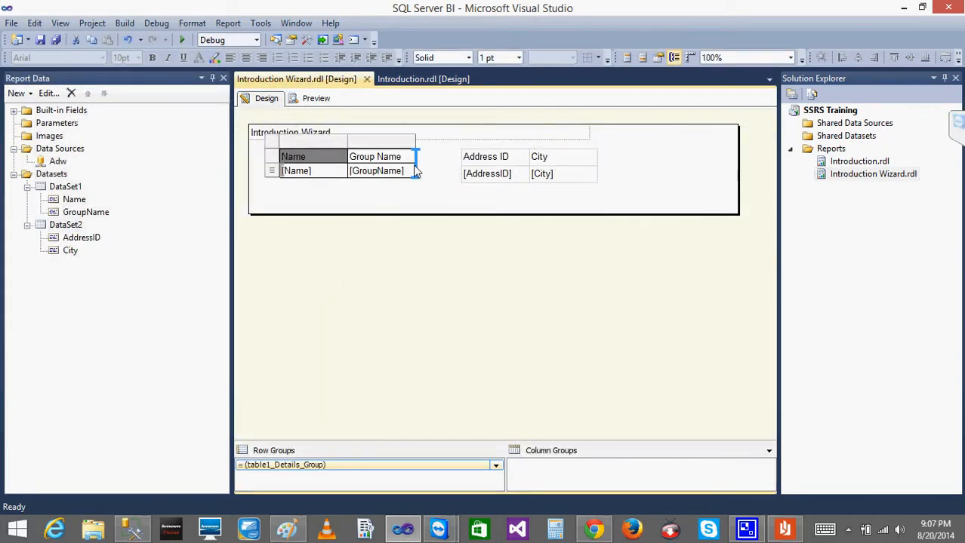
drag(418, 172, 419, 172)
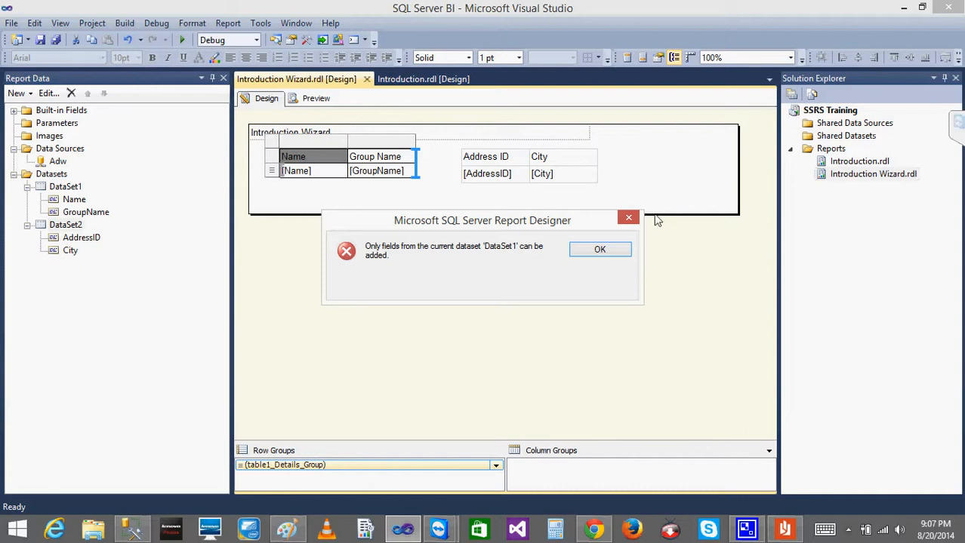
click(629, 217)
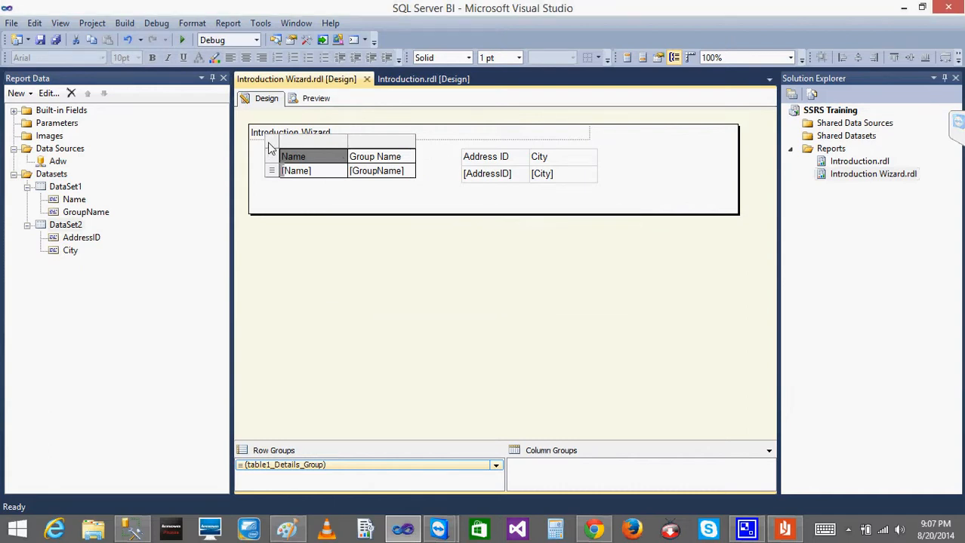
Check which dataset the department table uses in its Tablix properties, leaving the settings unchanged.
right_click(270, 144)
click(342, 277)
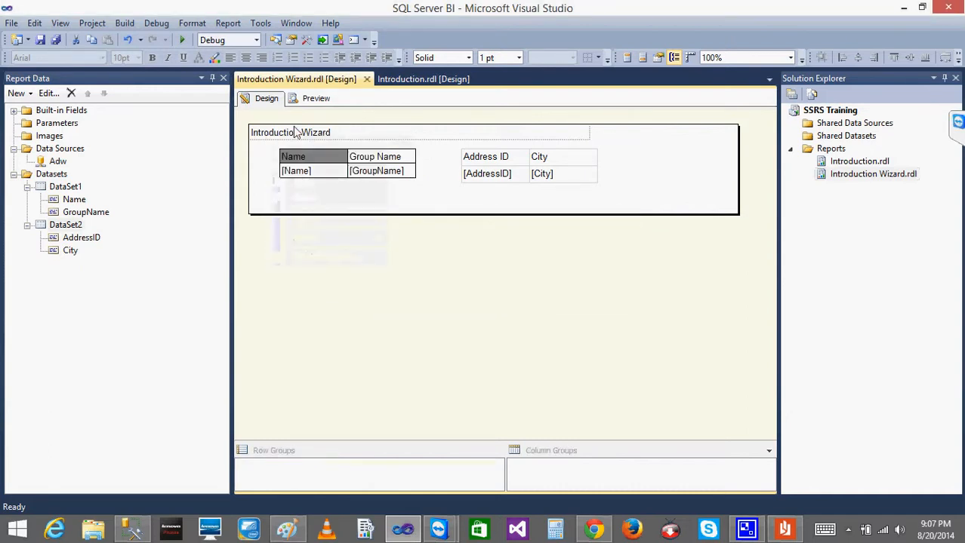
click(289, 157)
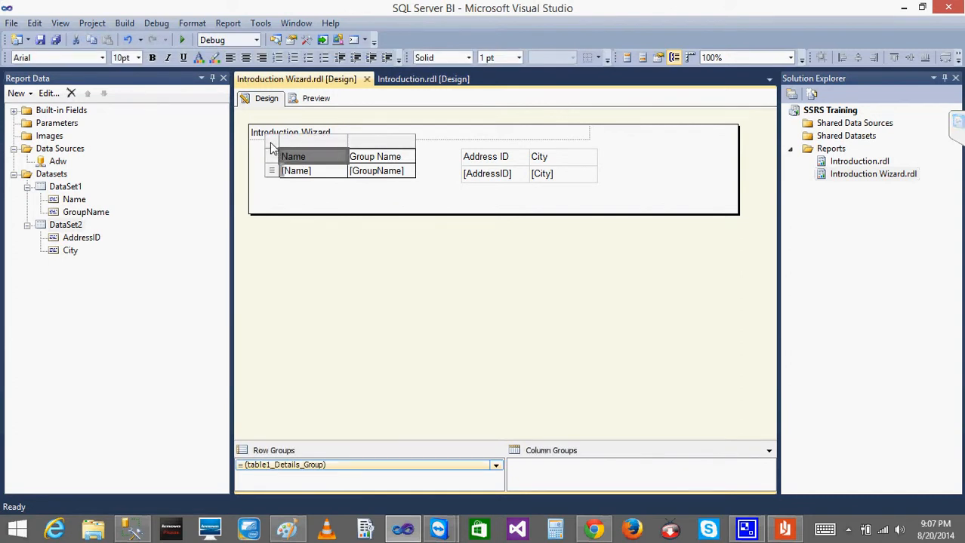
right_click(271, 143)
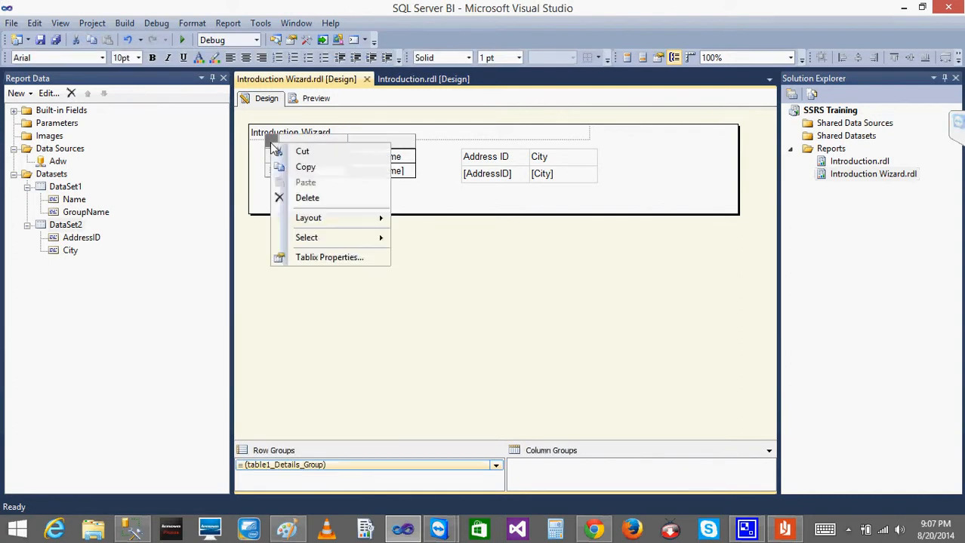
click(337, 258)
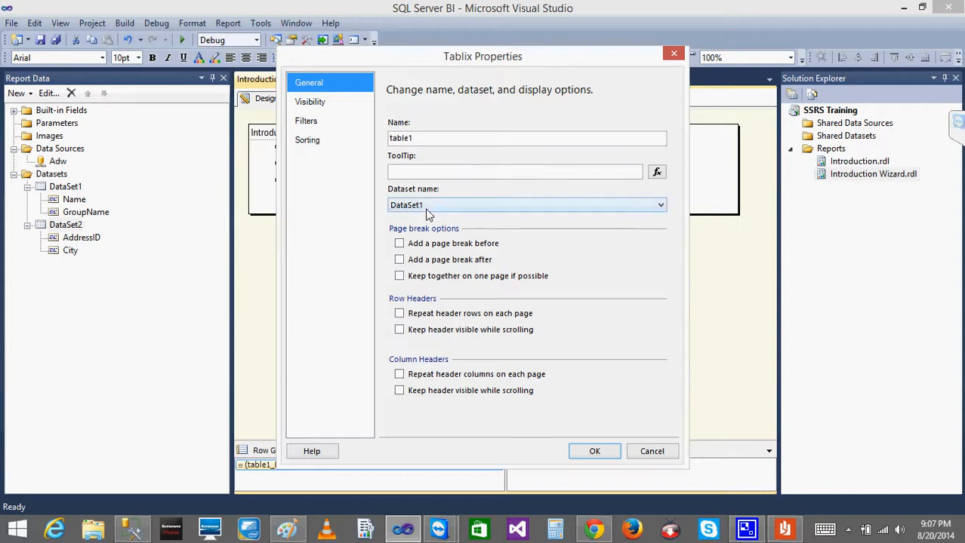
click(653, 454)
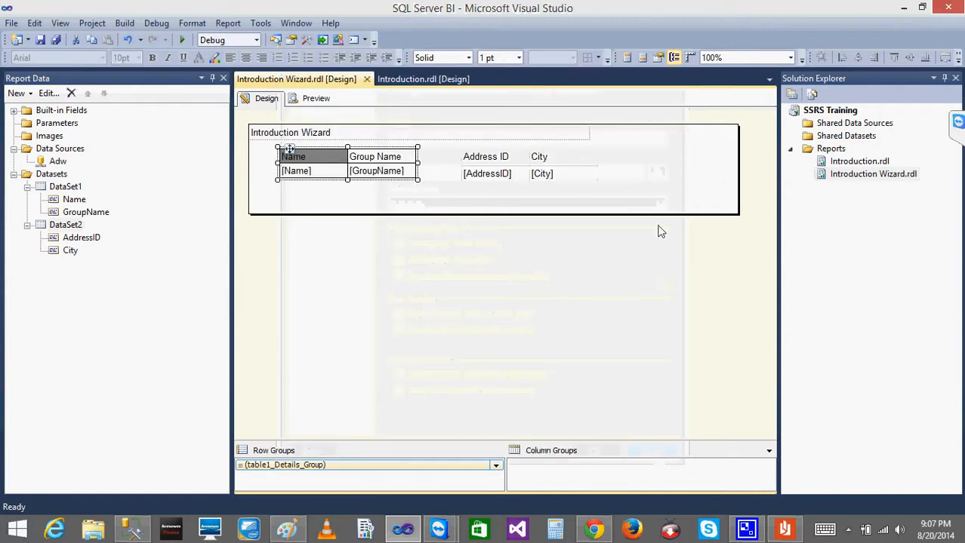
Check which dataset the address table uses in its Tablix properties, leaving the settings unchanged.
click(483, 174)
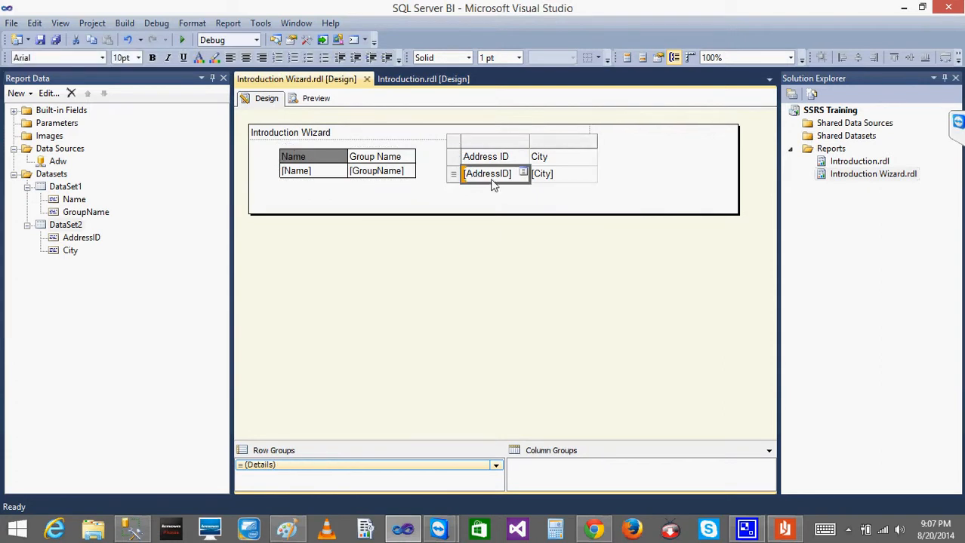
right_click(455, 146)
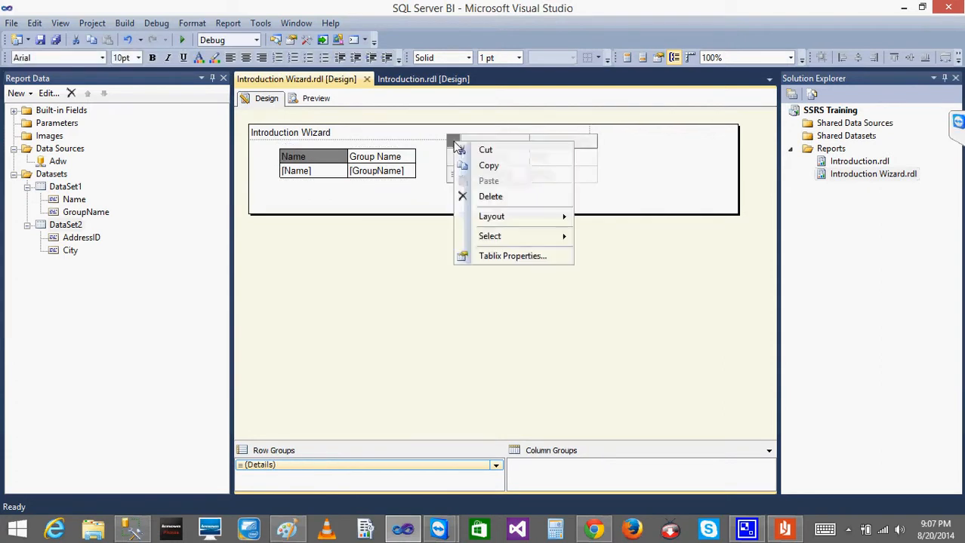
click(507, 258)
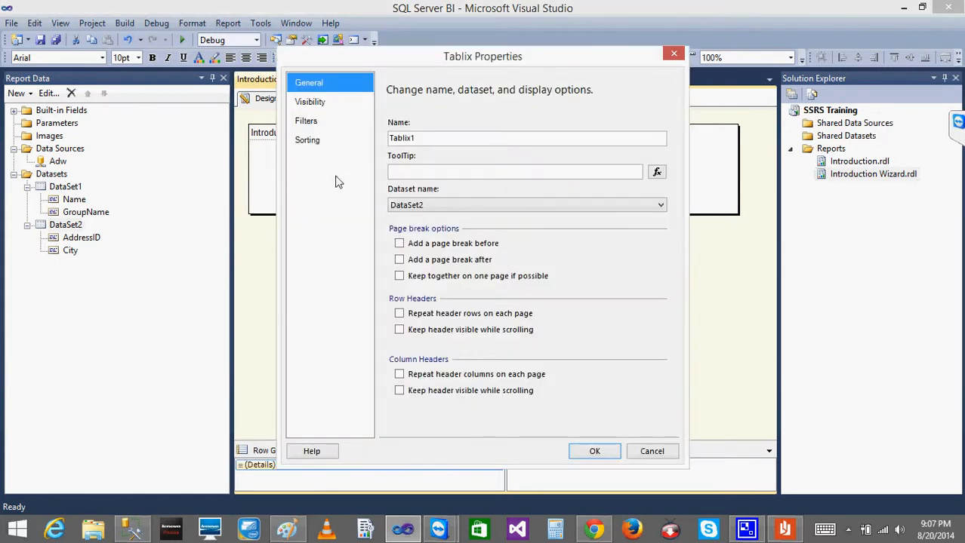
click(651, 451)
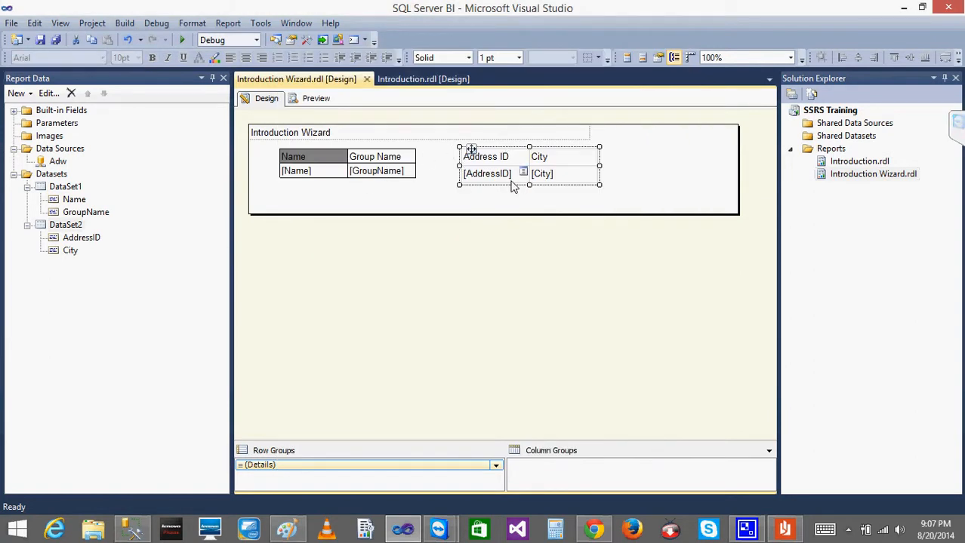
Try to add the Name field from DataSet1 as a column after City in the address table.
click(73, 214)
key(Down)
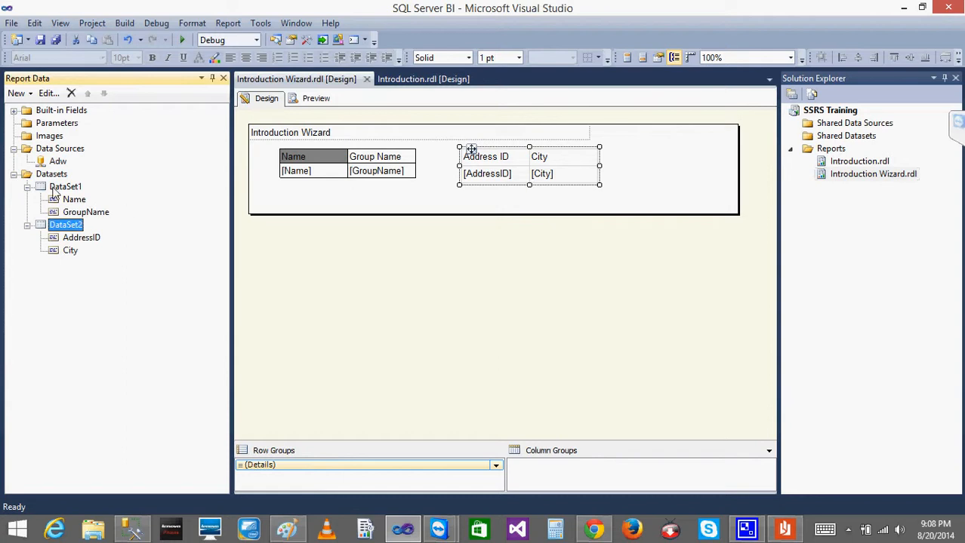
drag(79, 202, 597, 172)
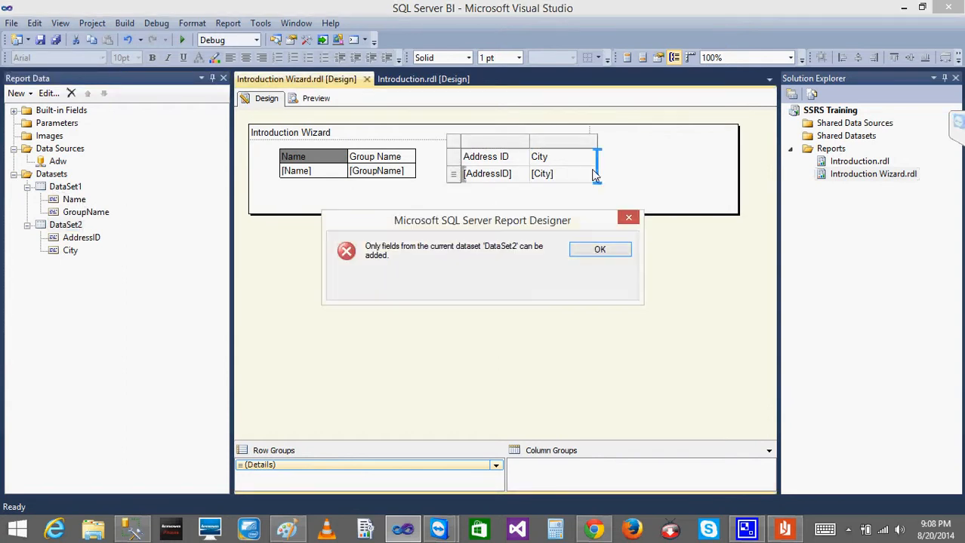
click(635, 224)
Try adding the City field from DataSet2 as a third column of the address table, and undo the addition.
drag(65, 255, 598, 172)
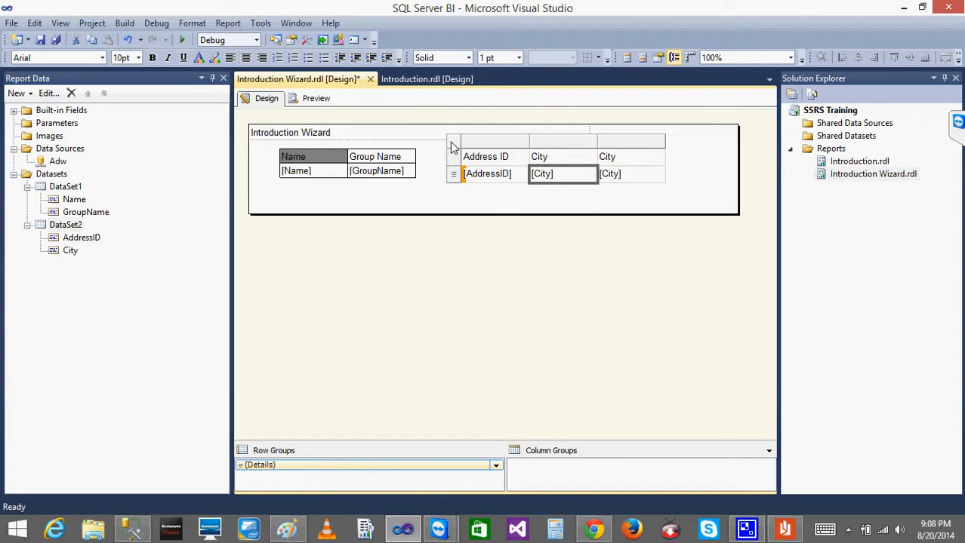
key(ctrl+z)
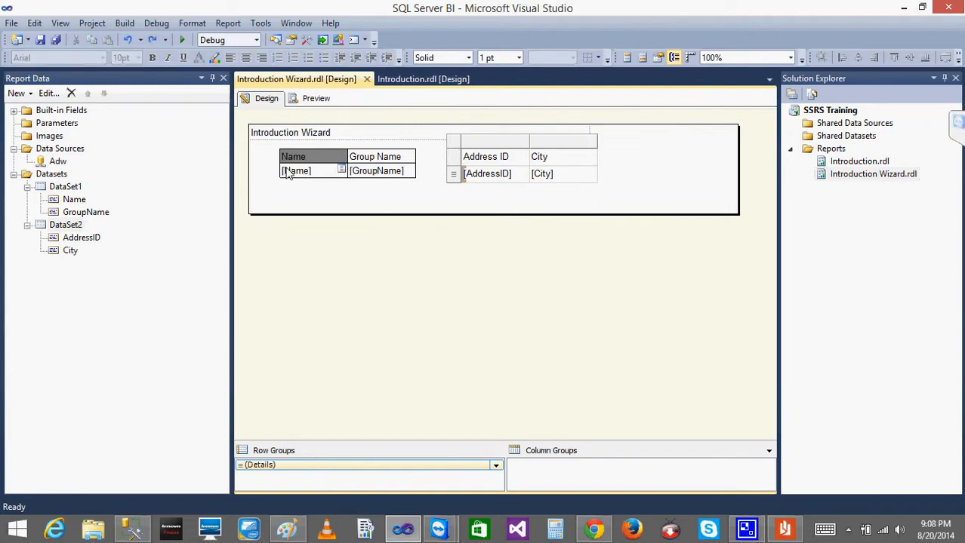
click(276, 200)
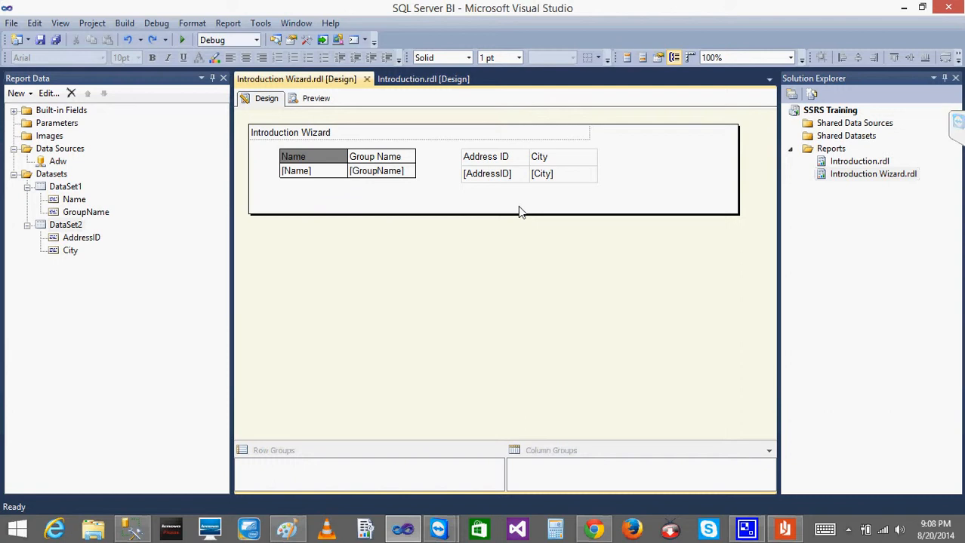
click(903, 8)
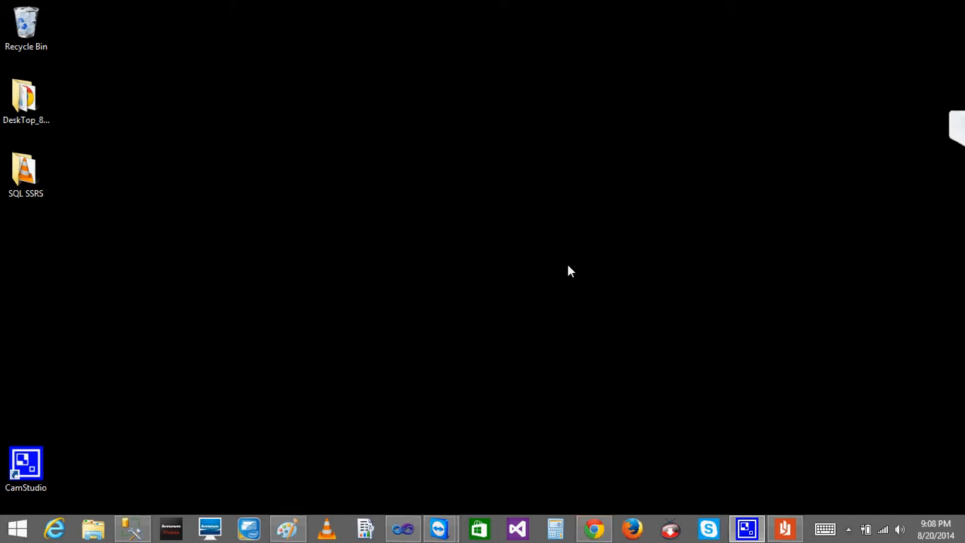
click(956, 124)
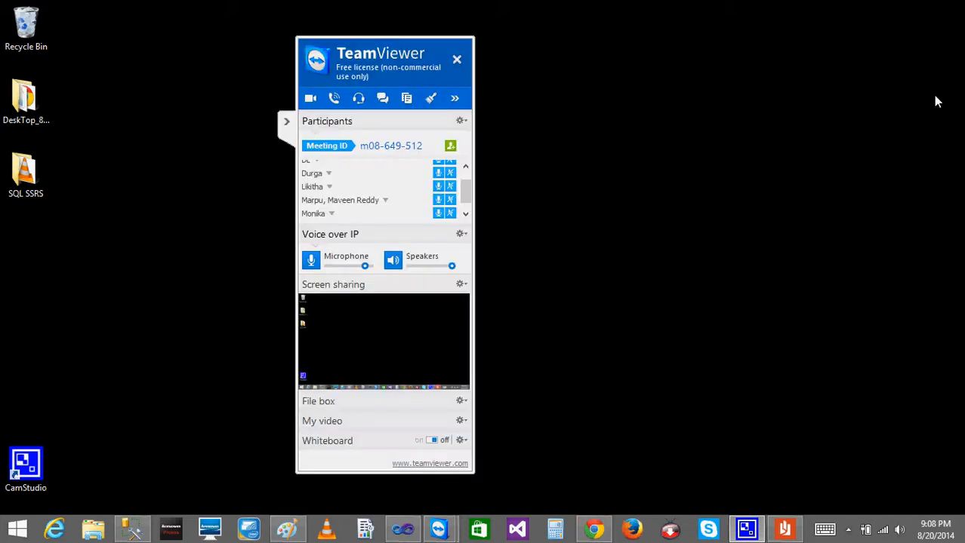
click(465, 214)
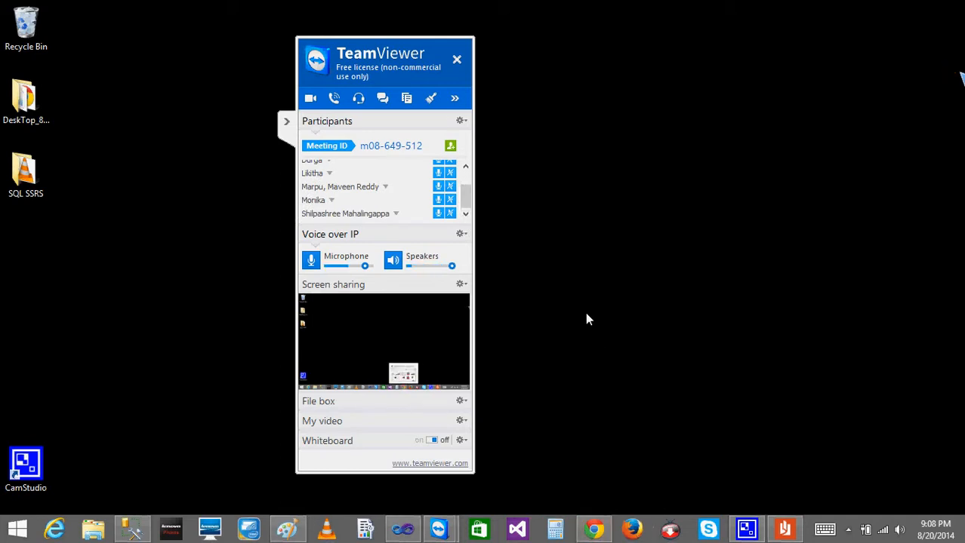
click(402, 530)
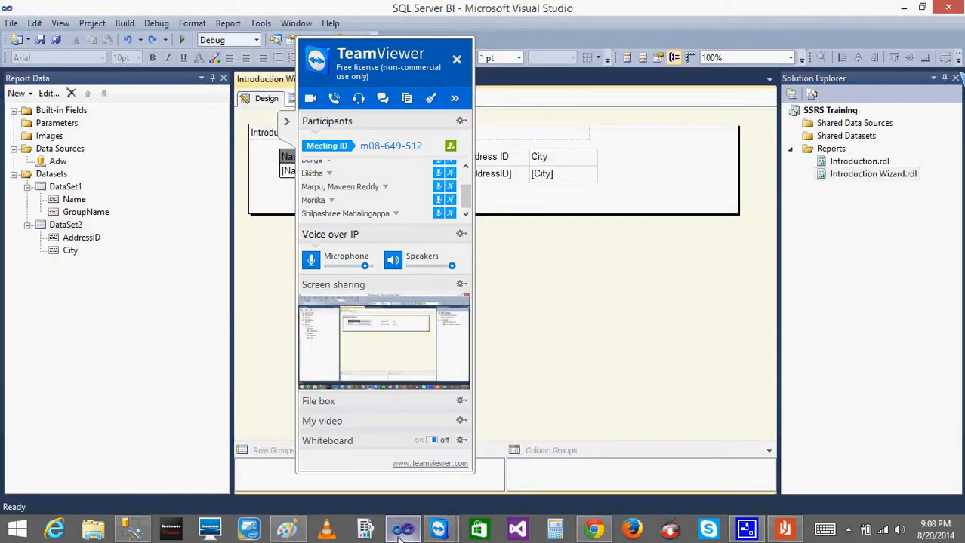
click(286, 121)
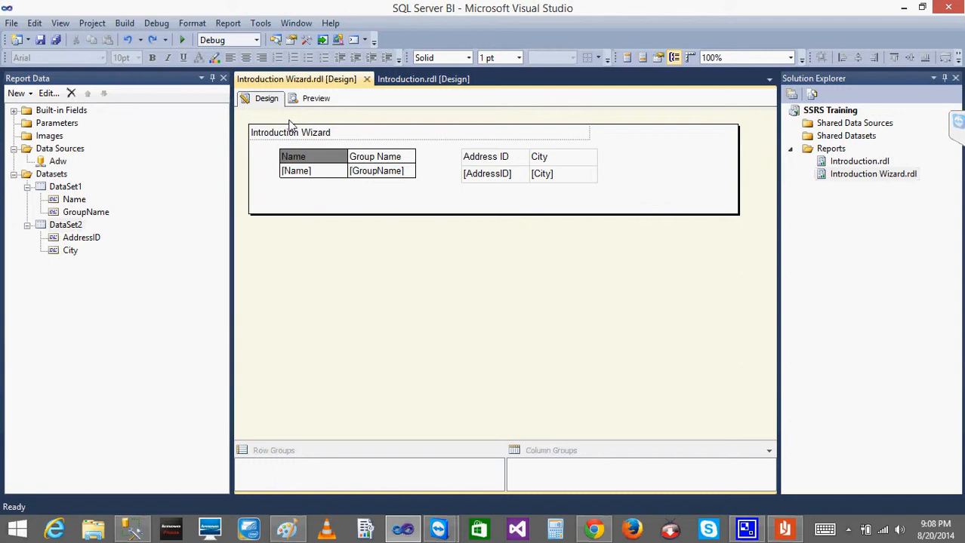
Preview the Introduction Wizard report and export it in Word format to the desktop as Introduction Wizard.docx.
click(316, 99)
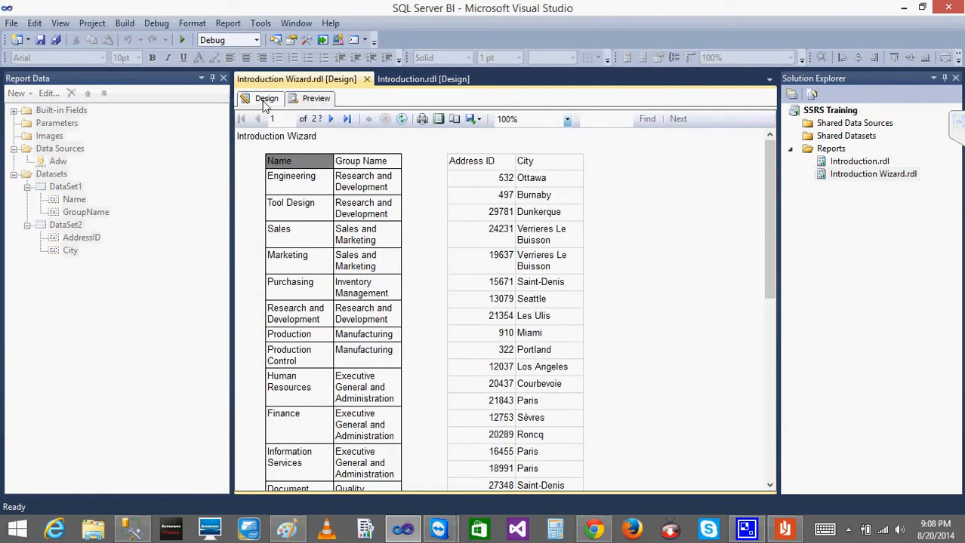
click(264, 101)
click(321, 100)
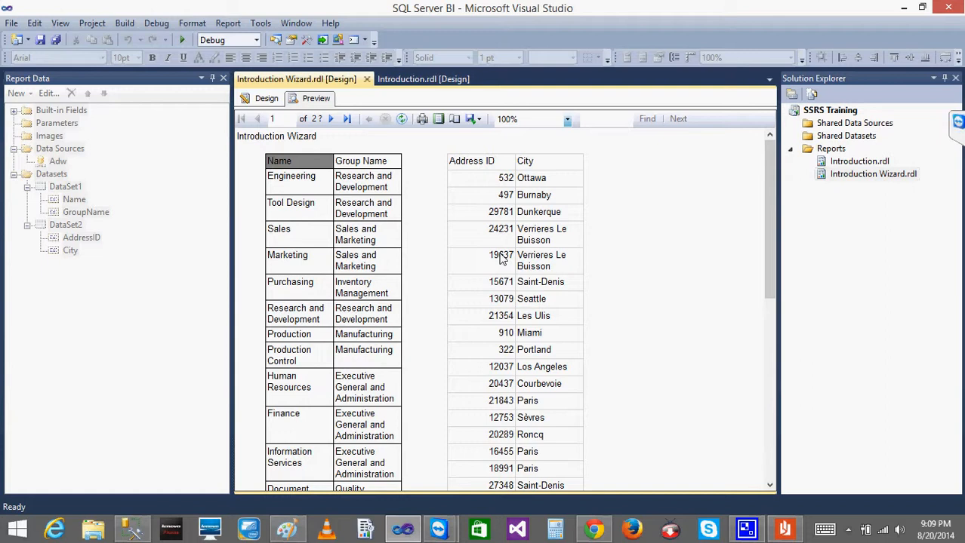
click(477, 120)
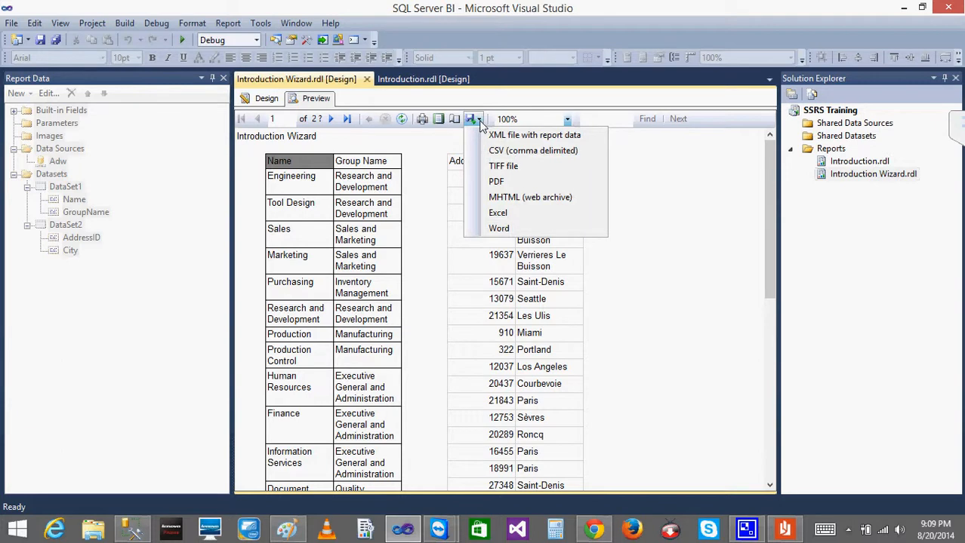
click(503, 228)
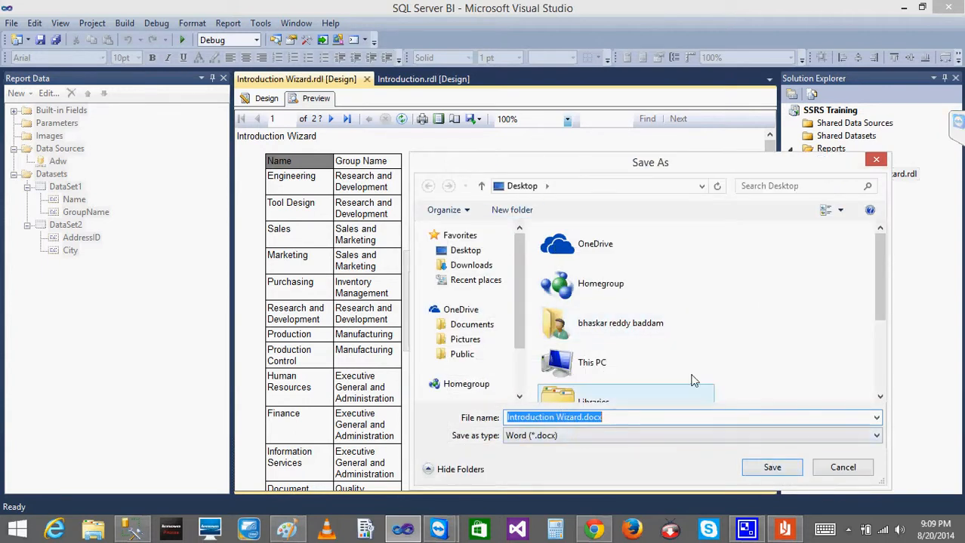
click(773, 467)
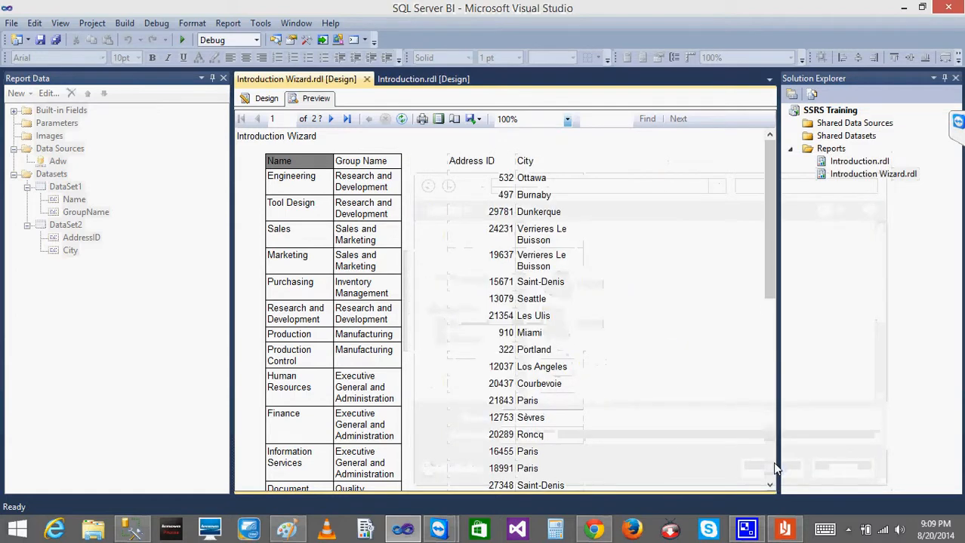
Open the exported Introduction Wizard.docx from the desktop in Word, look through its tables, dismiss the activation wizard and close the document.
click(904, 8)
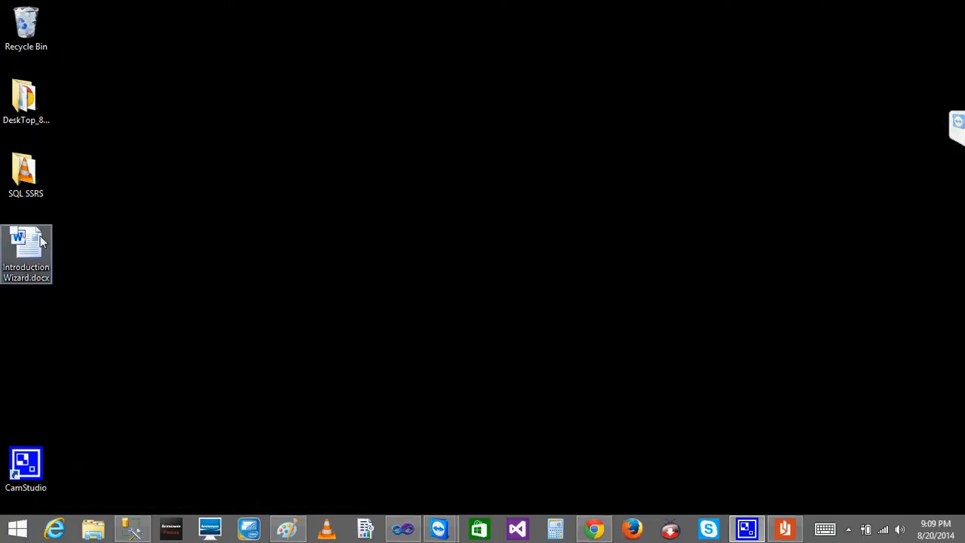
click(41, 241)
double_click(42, 242)
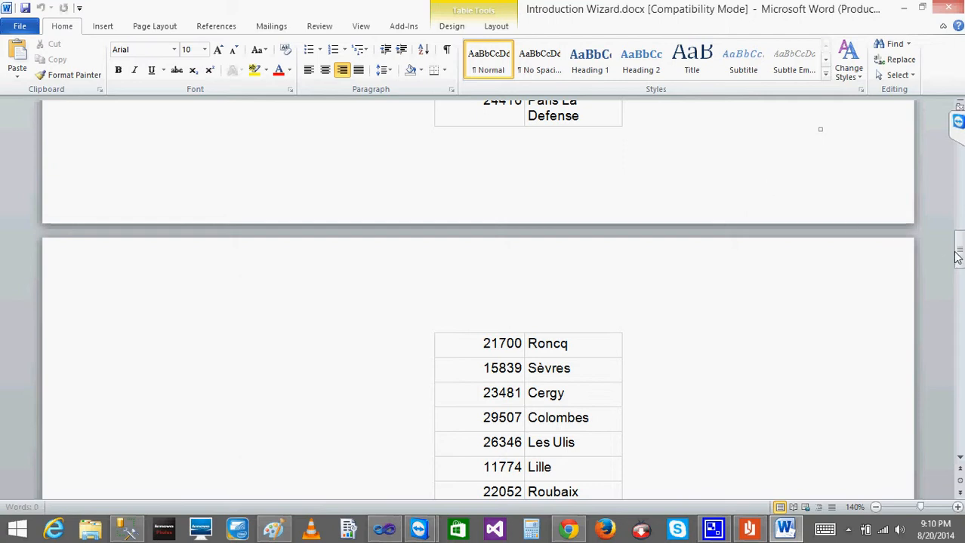
drag(960, 258, 960, 378)
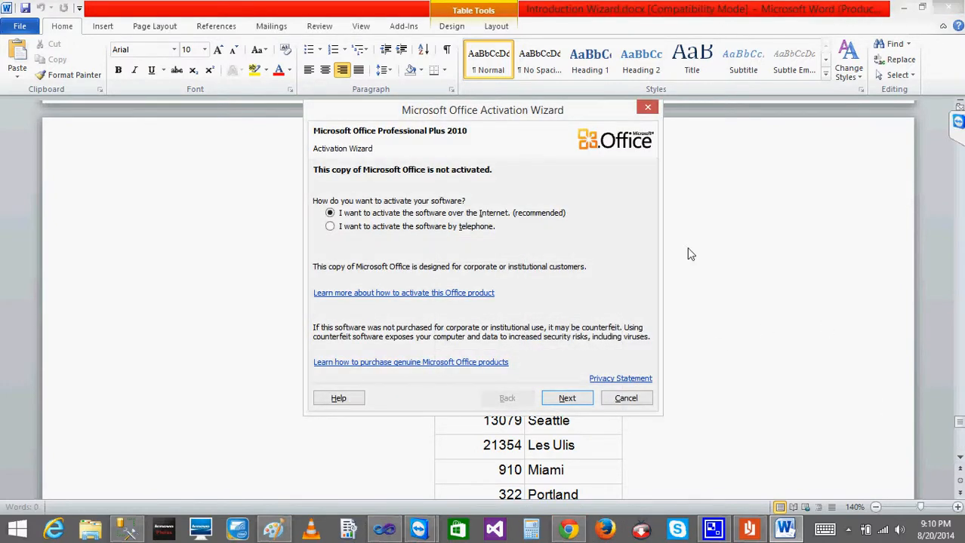
click(625, 399)
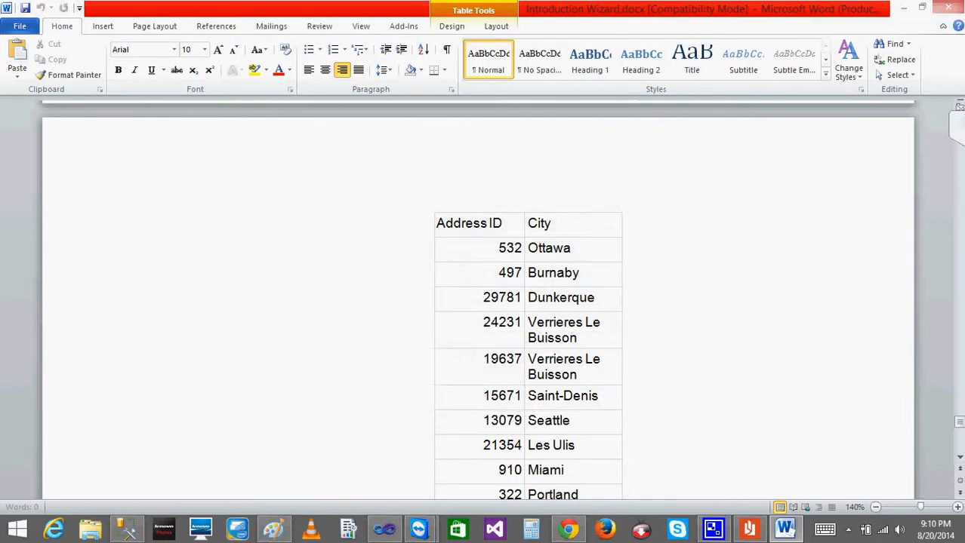
mouse_move(957, 7)
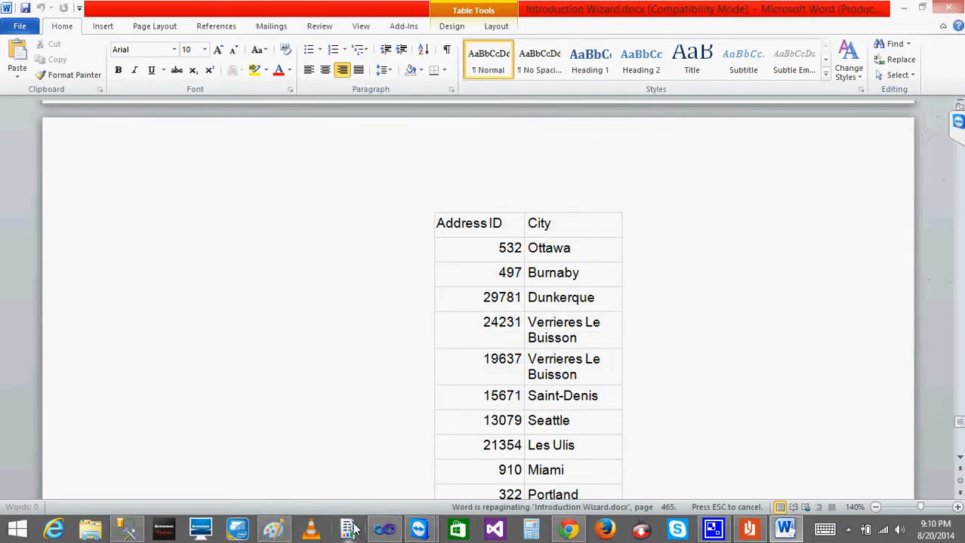
click(953, 9)
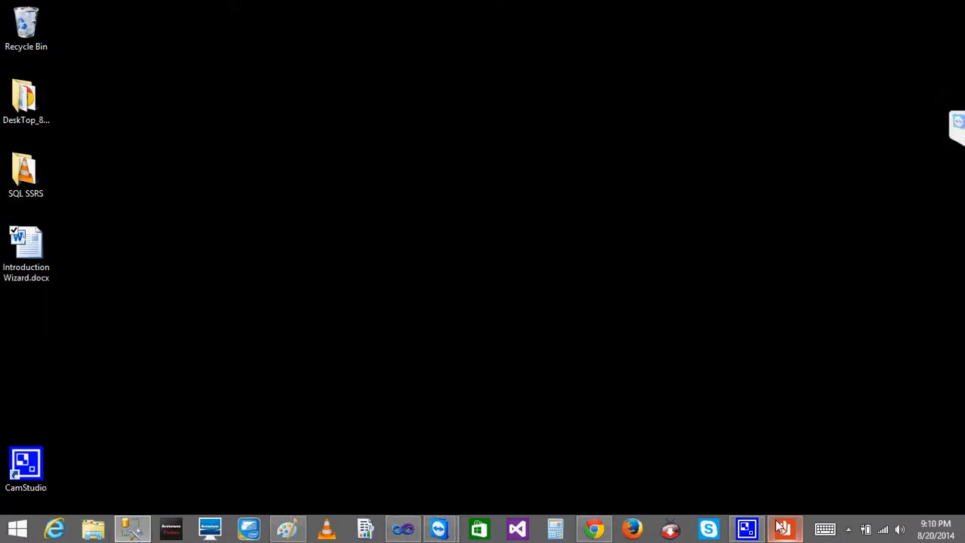
click(848, 531)
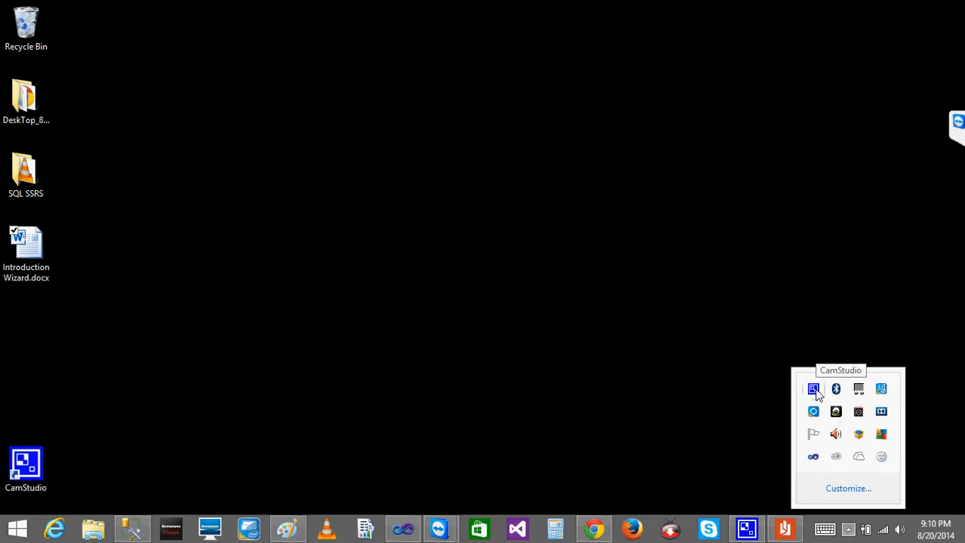